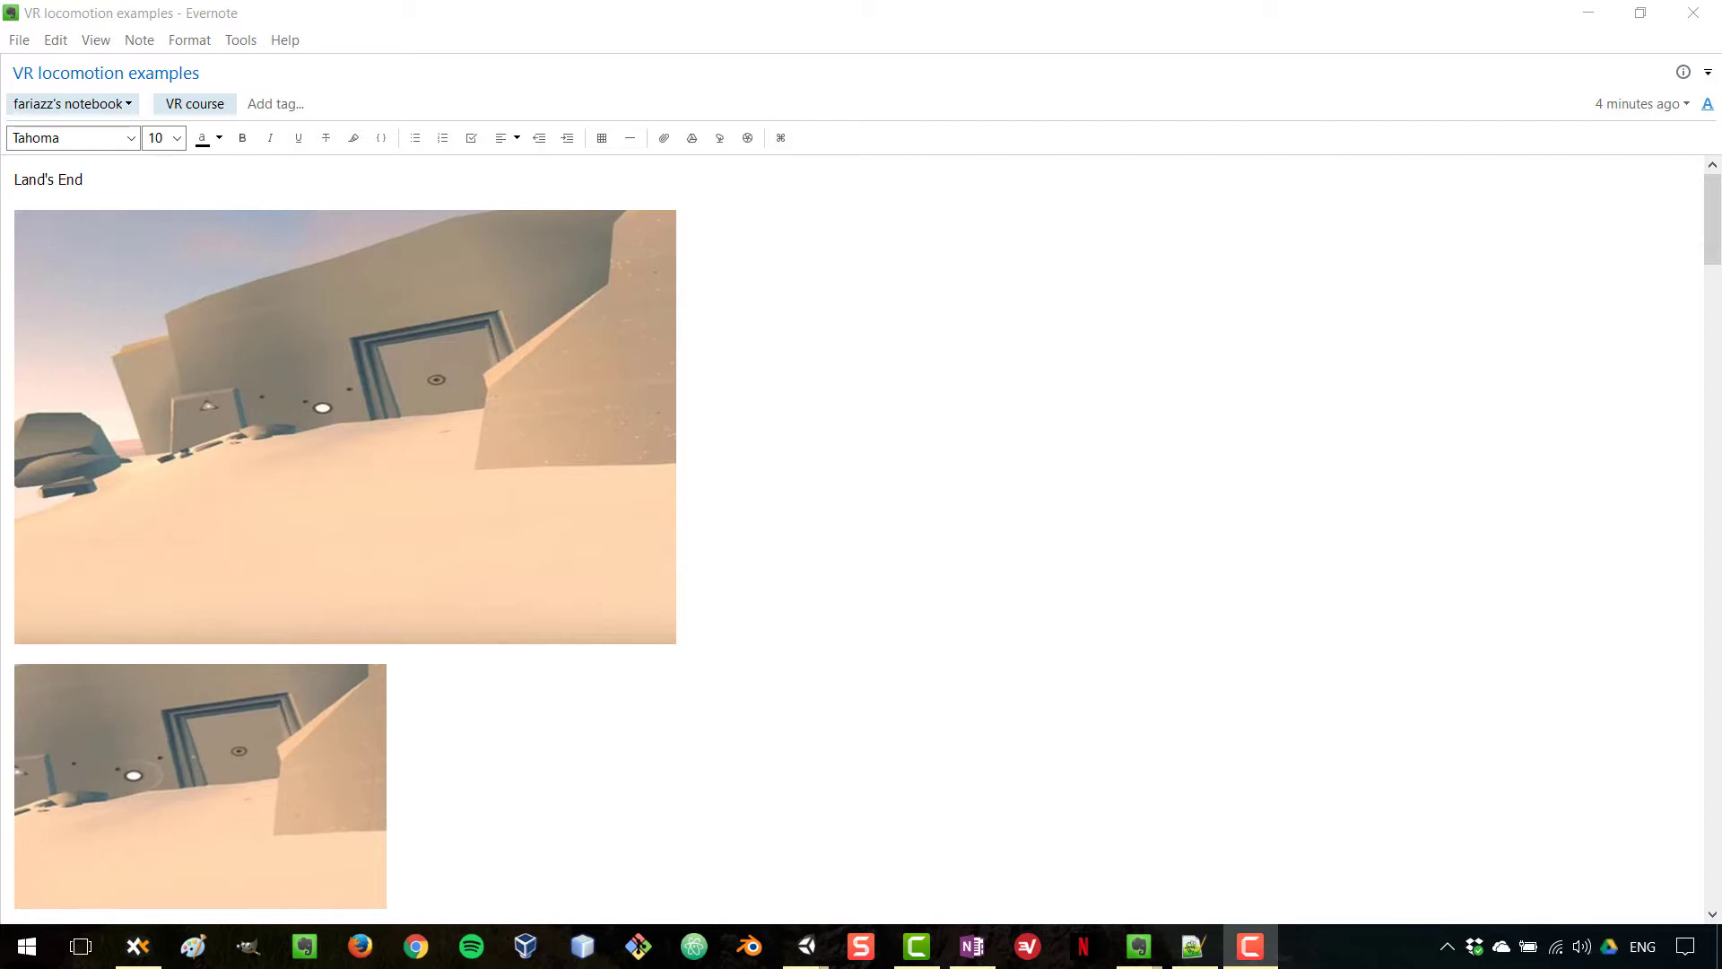
Scroll the VR locomotion examples note past Dark Days to the Arizona Sunshine screenshots.
{"action": "mouse_move", "coordinate": [345, 427]}
{"action": "mouse_move", "coordinate": [200, 786]}
{"action": "scroll", "coordinate": [345, 427], "scroll_direction": "down", "scroll_amount": 8}
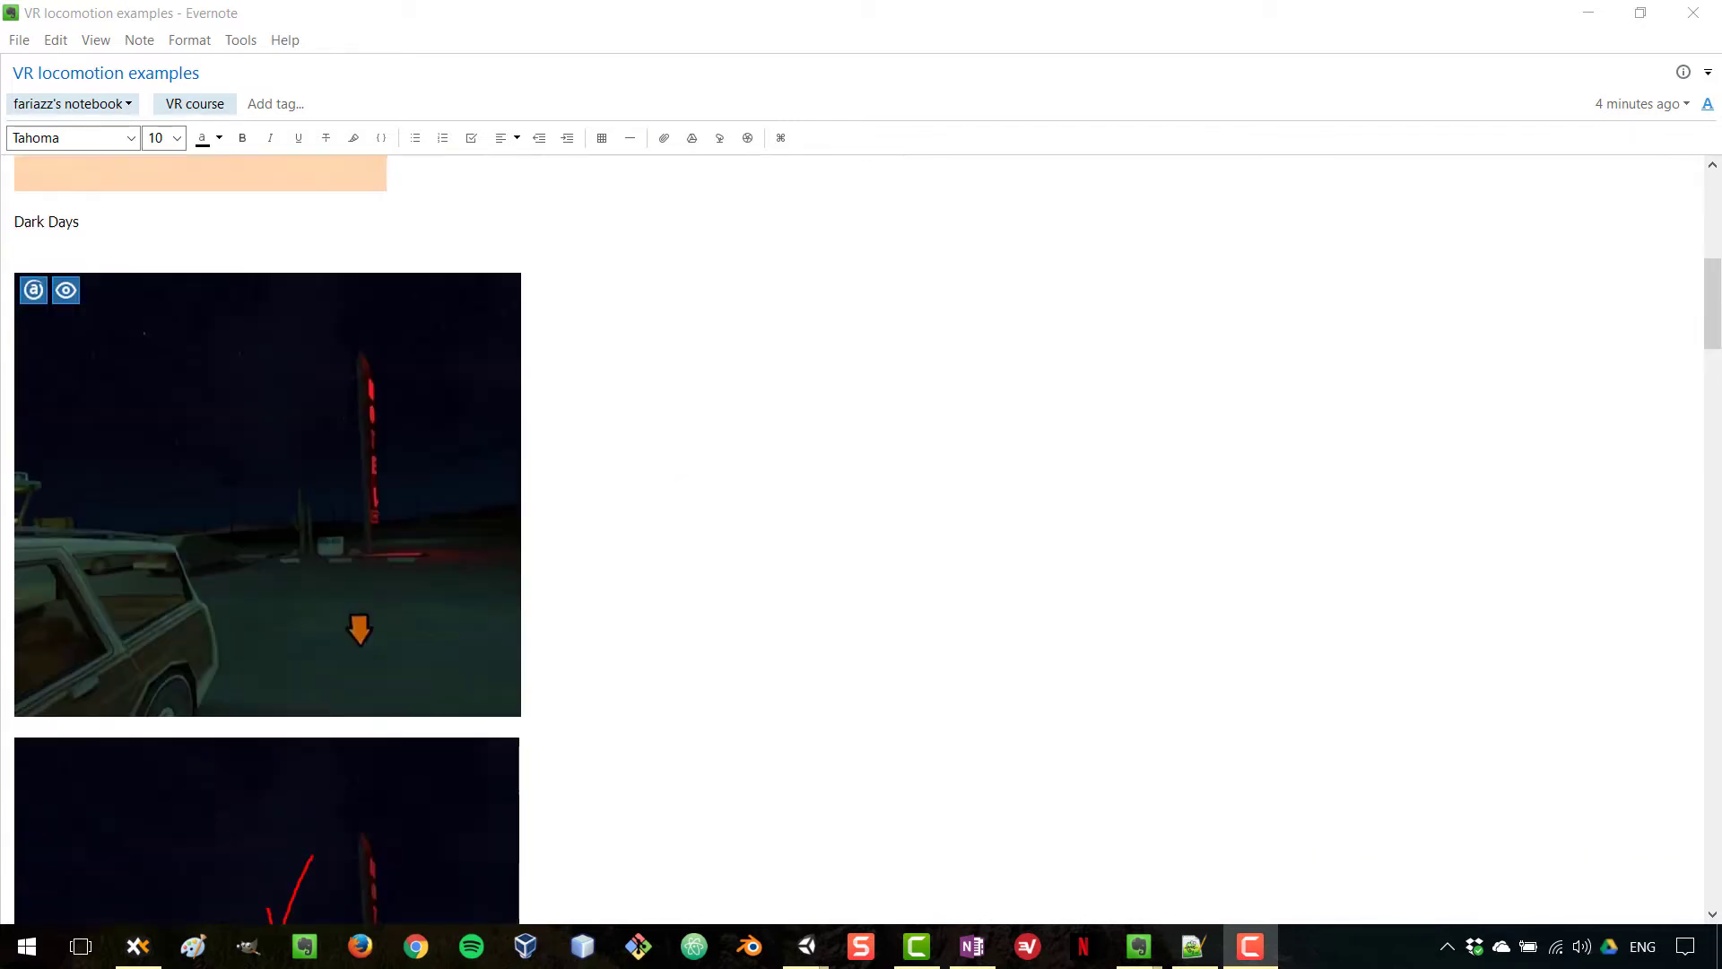
{"action": "scroll", "coordinate": [345, 427], "scroll_direction": "down", "scroll_amount": 4}
{"action": "scroll", "coordinate": [346, 427], "scroll_direction": "up", "scroll_amount": 2}
{"action": "scroll", "coordinate": [345, 427], "scroll_direction": "down", "scroll_amount": 8}
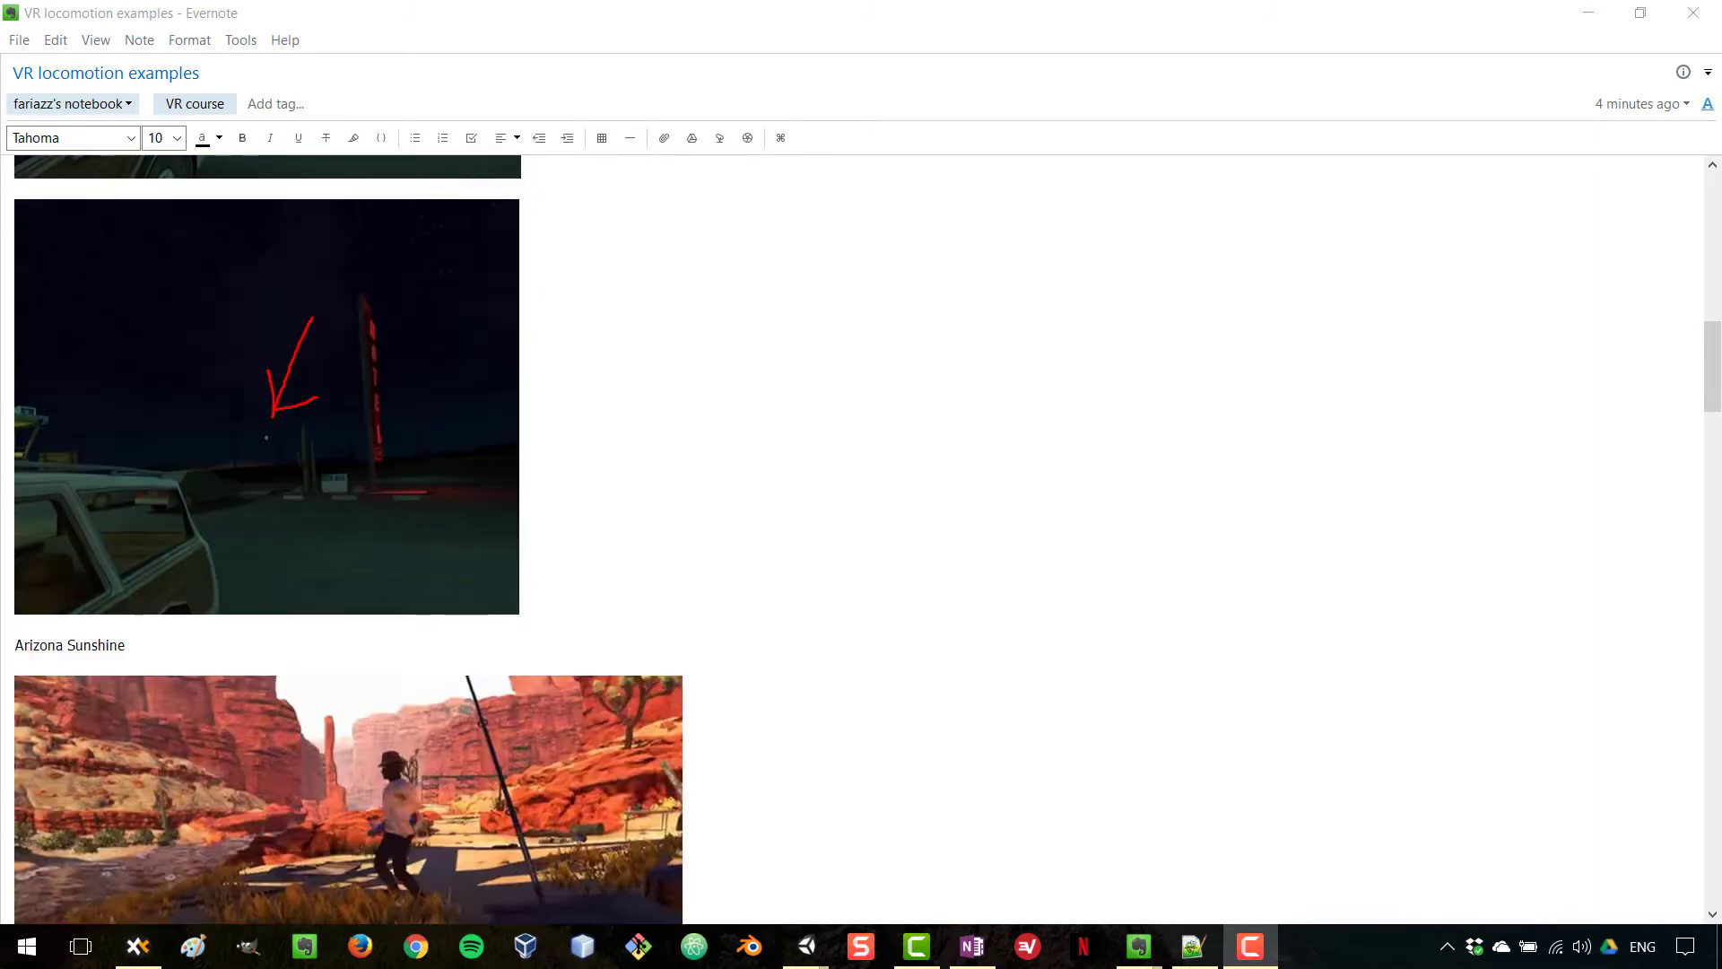
{"action": "scroll", "coordinate": [346, 427], "scroll_direction": "up", "scroll_amount": 10}
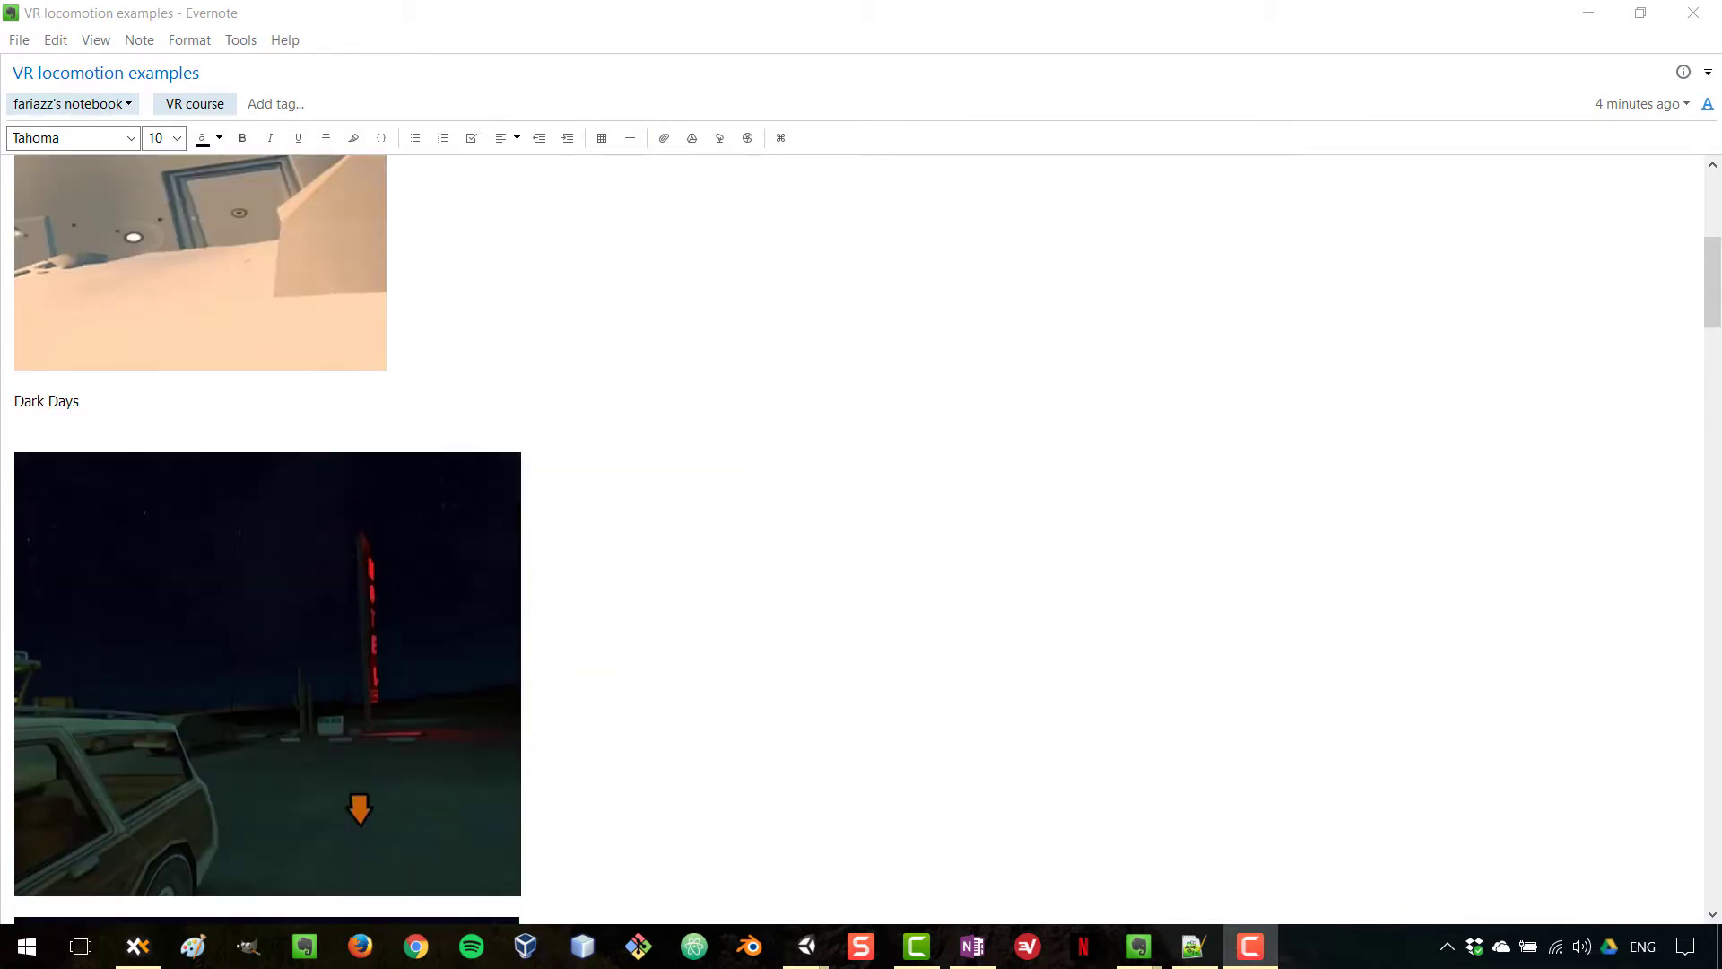
{"action": "scroll", "coordinate": [345, 427], "scroll_direction": "up", "scroll_amount": 6}
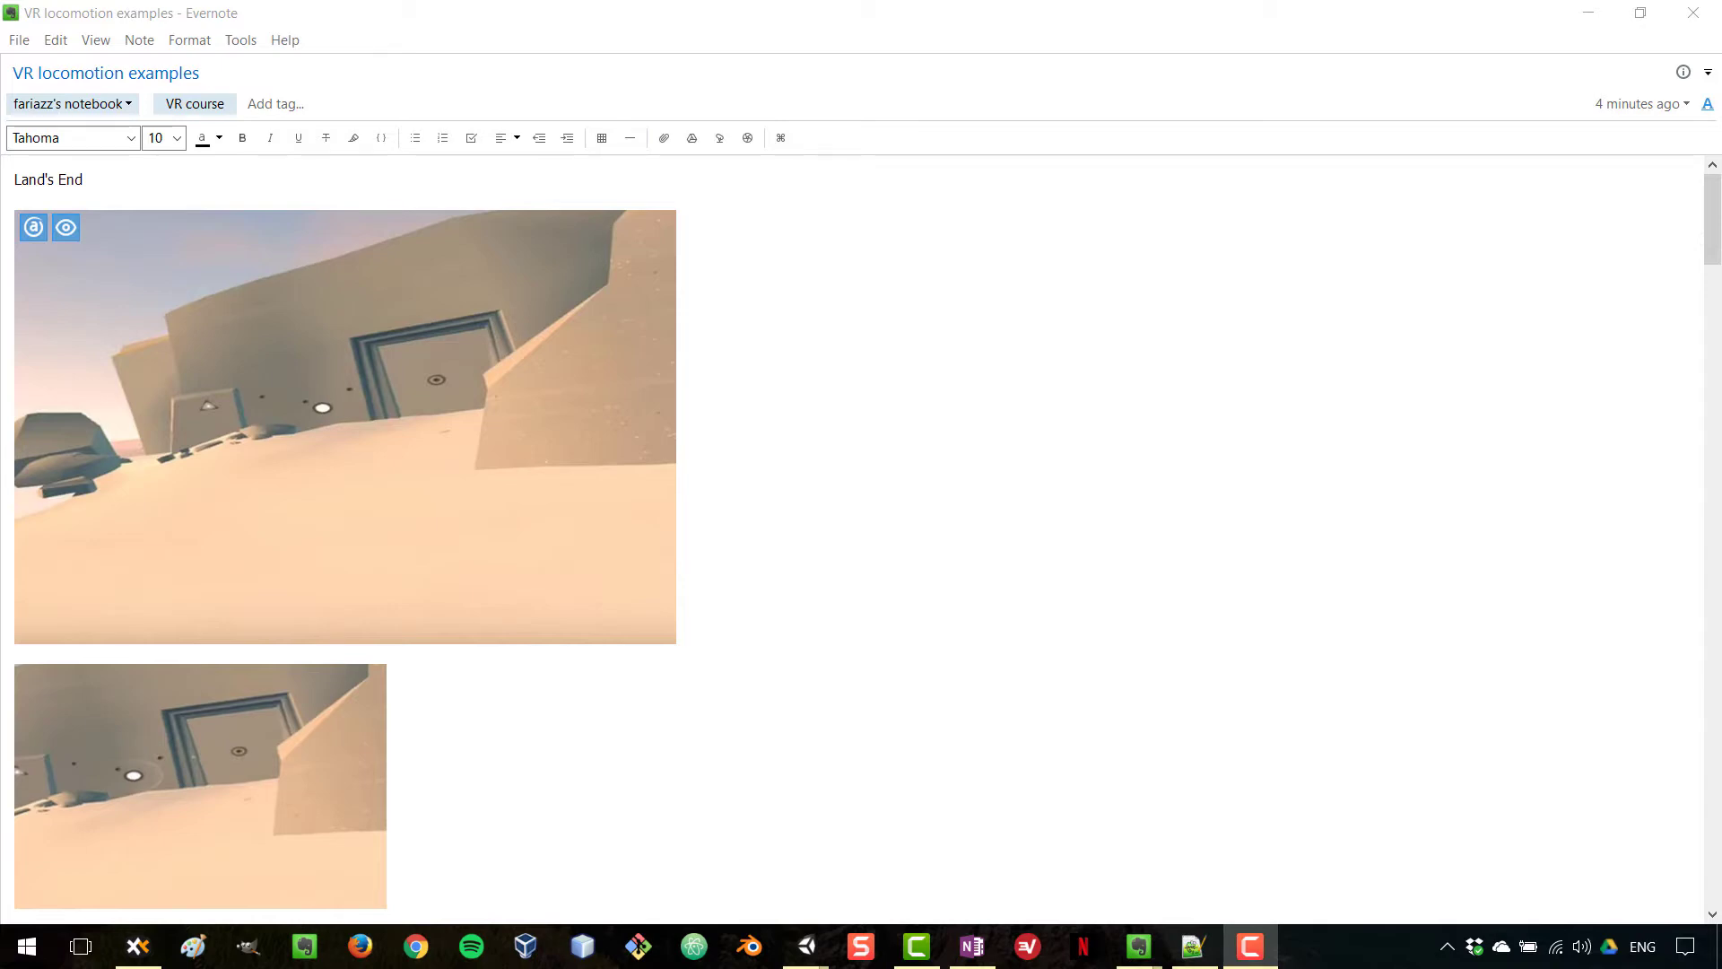
{"action": "scroll", "coordinate": [852, 538], "scroll_direction": "down", "scroll_amount": 20}
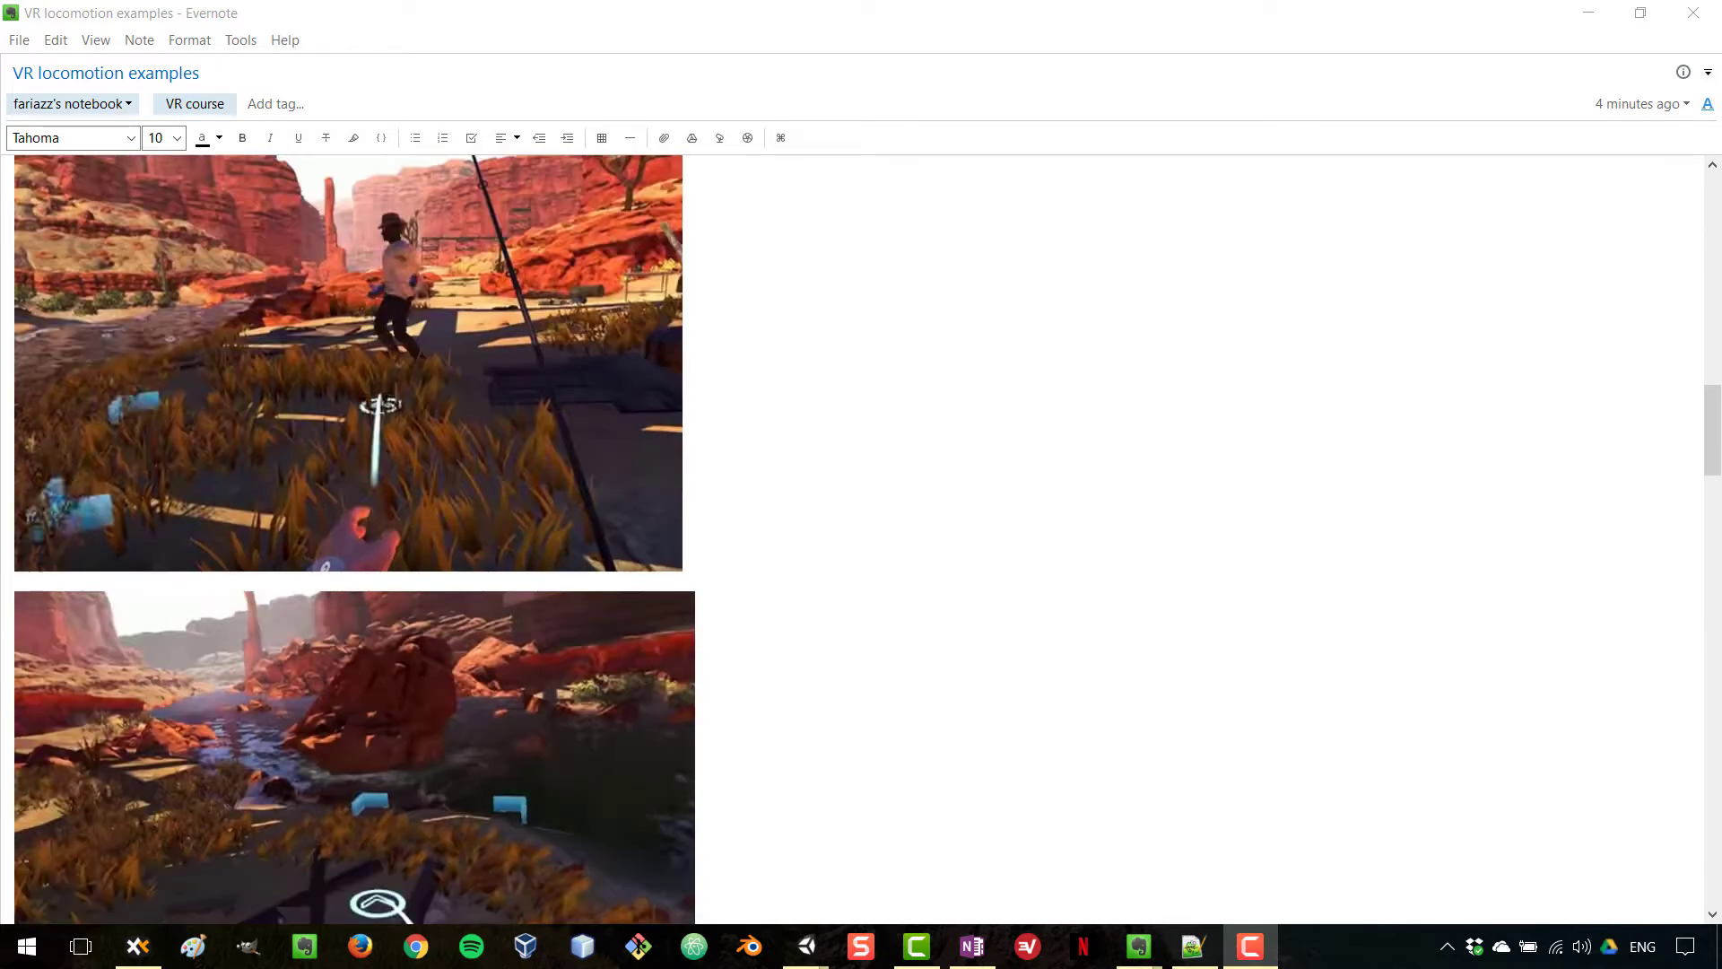
{"action": "scroll", "coordinate": [356, 538], "scroll_direction": "up", "scroll_amount": 2}
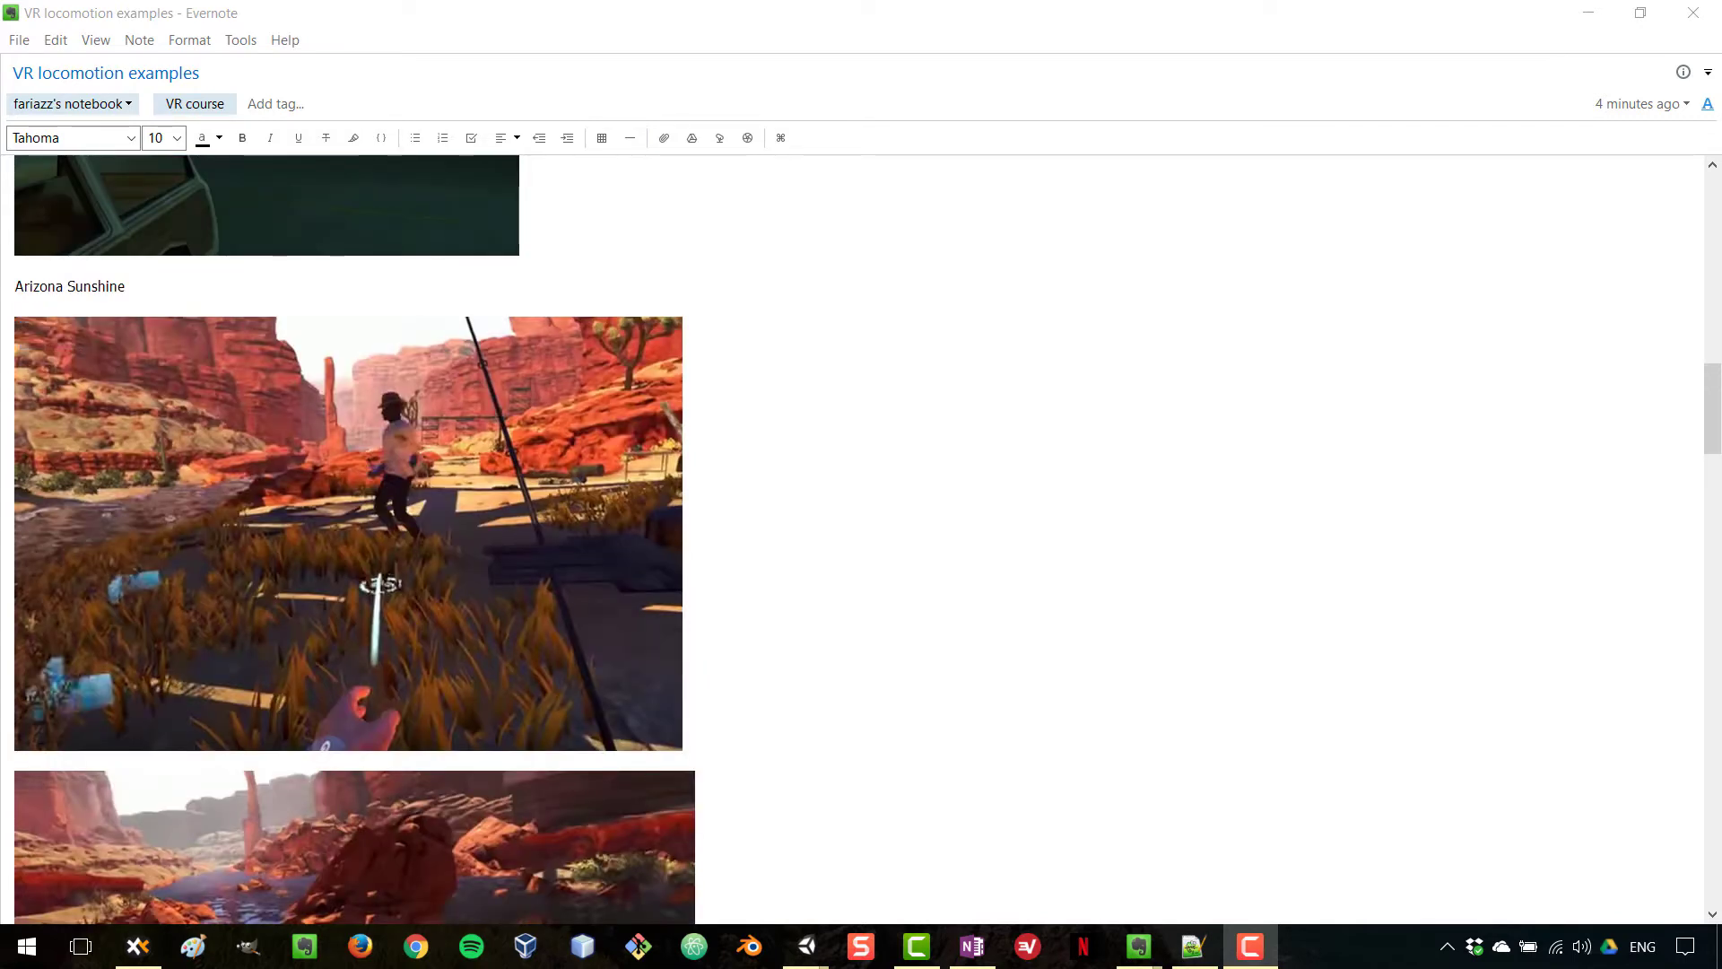
{"action": "scroll", "coordinate": [356, 538], "scroll_direction": "down", "scroll_amount": 2}
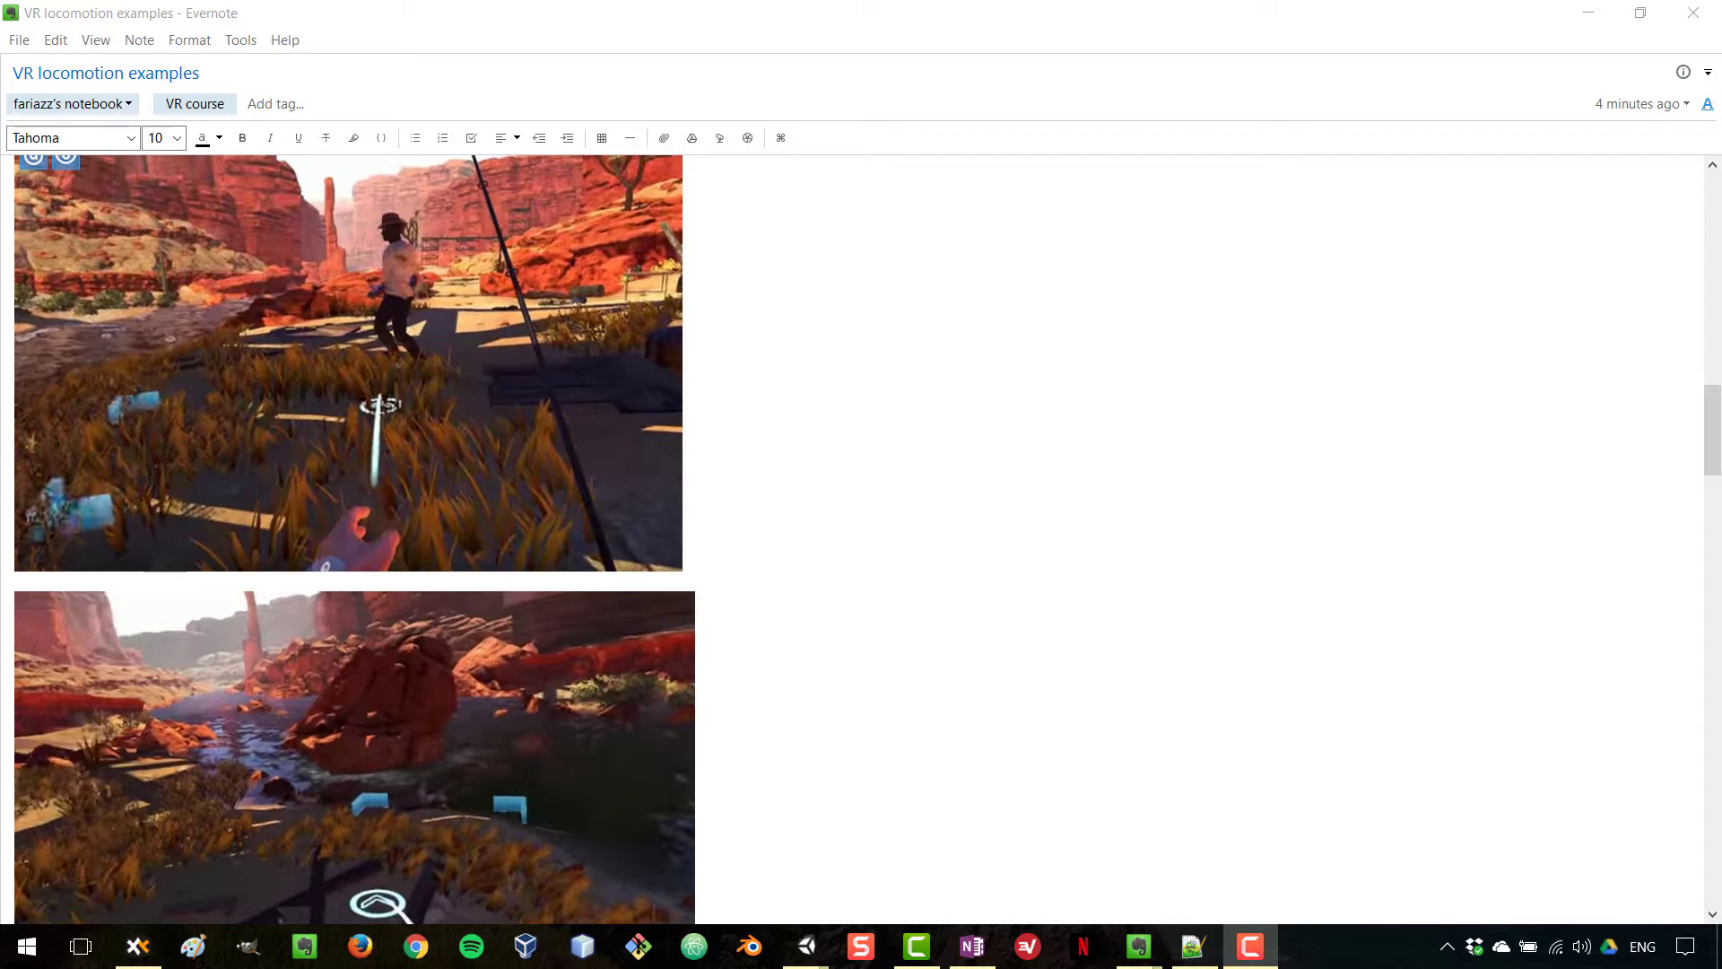
{"action": "scroll", "coordinate": [355, 539], "scroll_direction": "down", "scroll_amount": 2}
{"action": "scroll", "coordinate": [355, 539], "scroll_direction": "up", "scroll_amount": 2}
Look through the Arizona Sunshine screenshots showing teleport target markers on the desert ground.
{"action": "scroll", "coordinate": [359, 538], "scroll_direction": "up", "scroll_amount": 15}
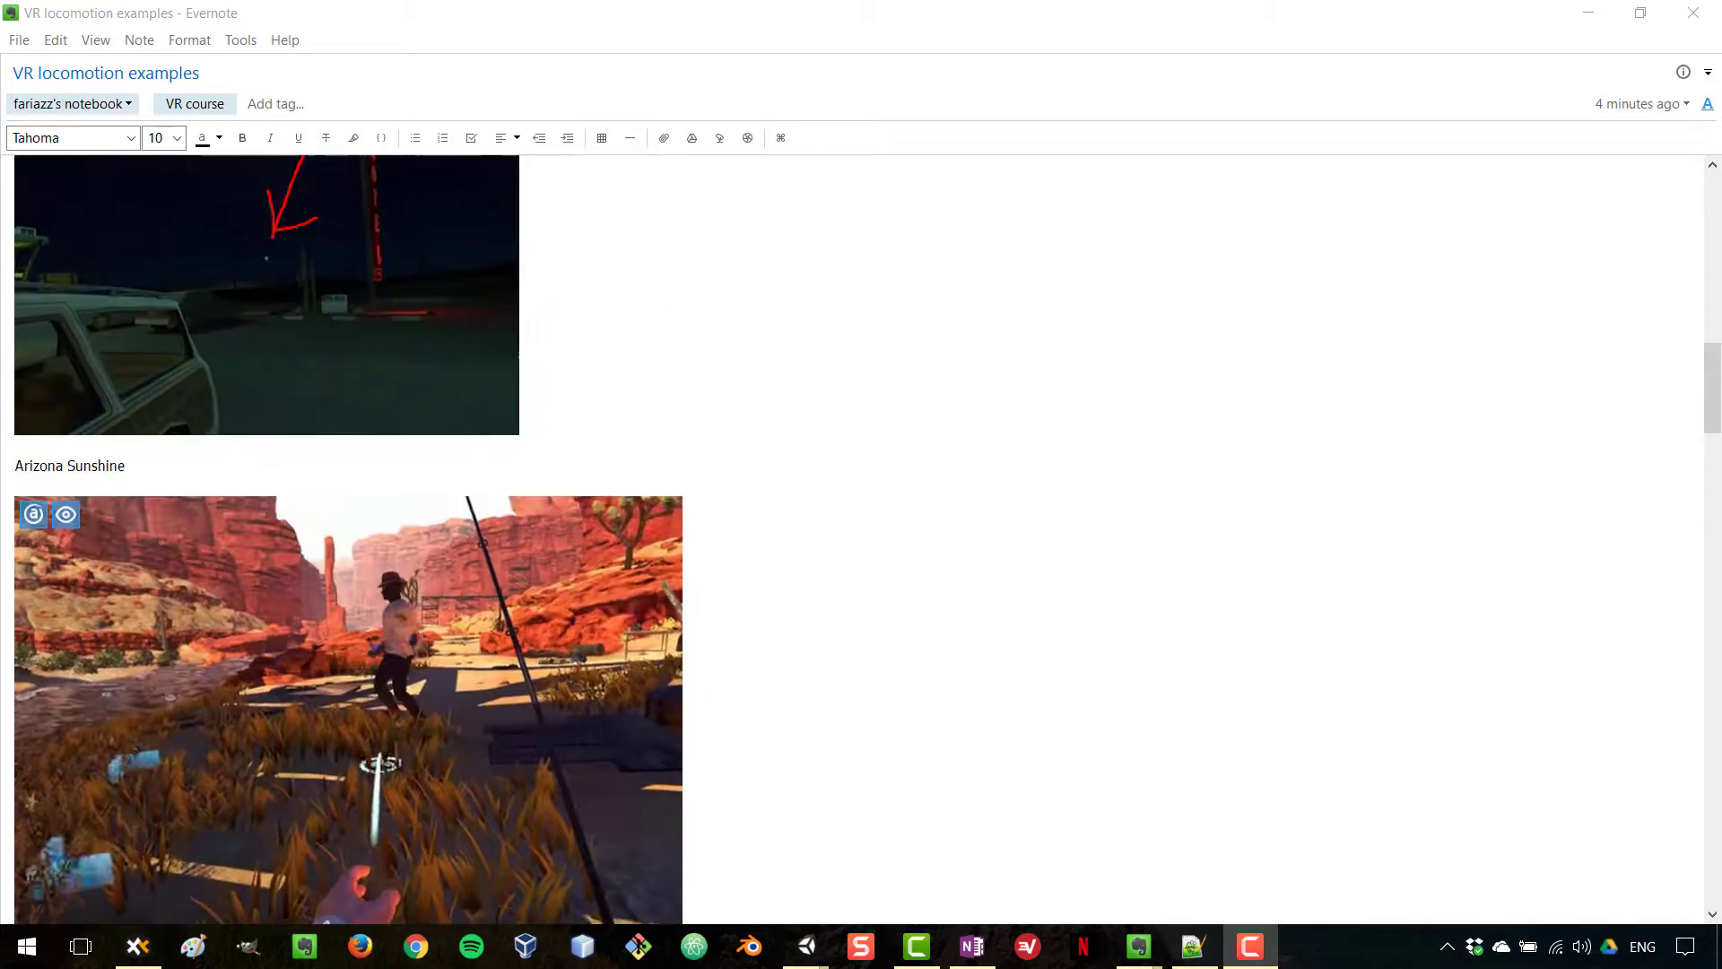
{"action": "scroll", "coordinate": [359, 538], "scroll_direction": "down", "scroll_amount": 7}
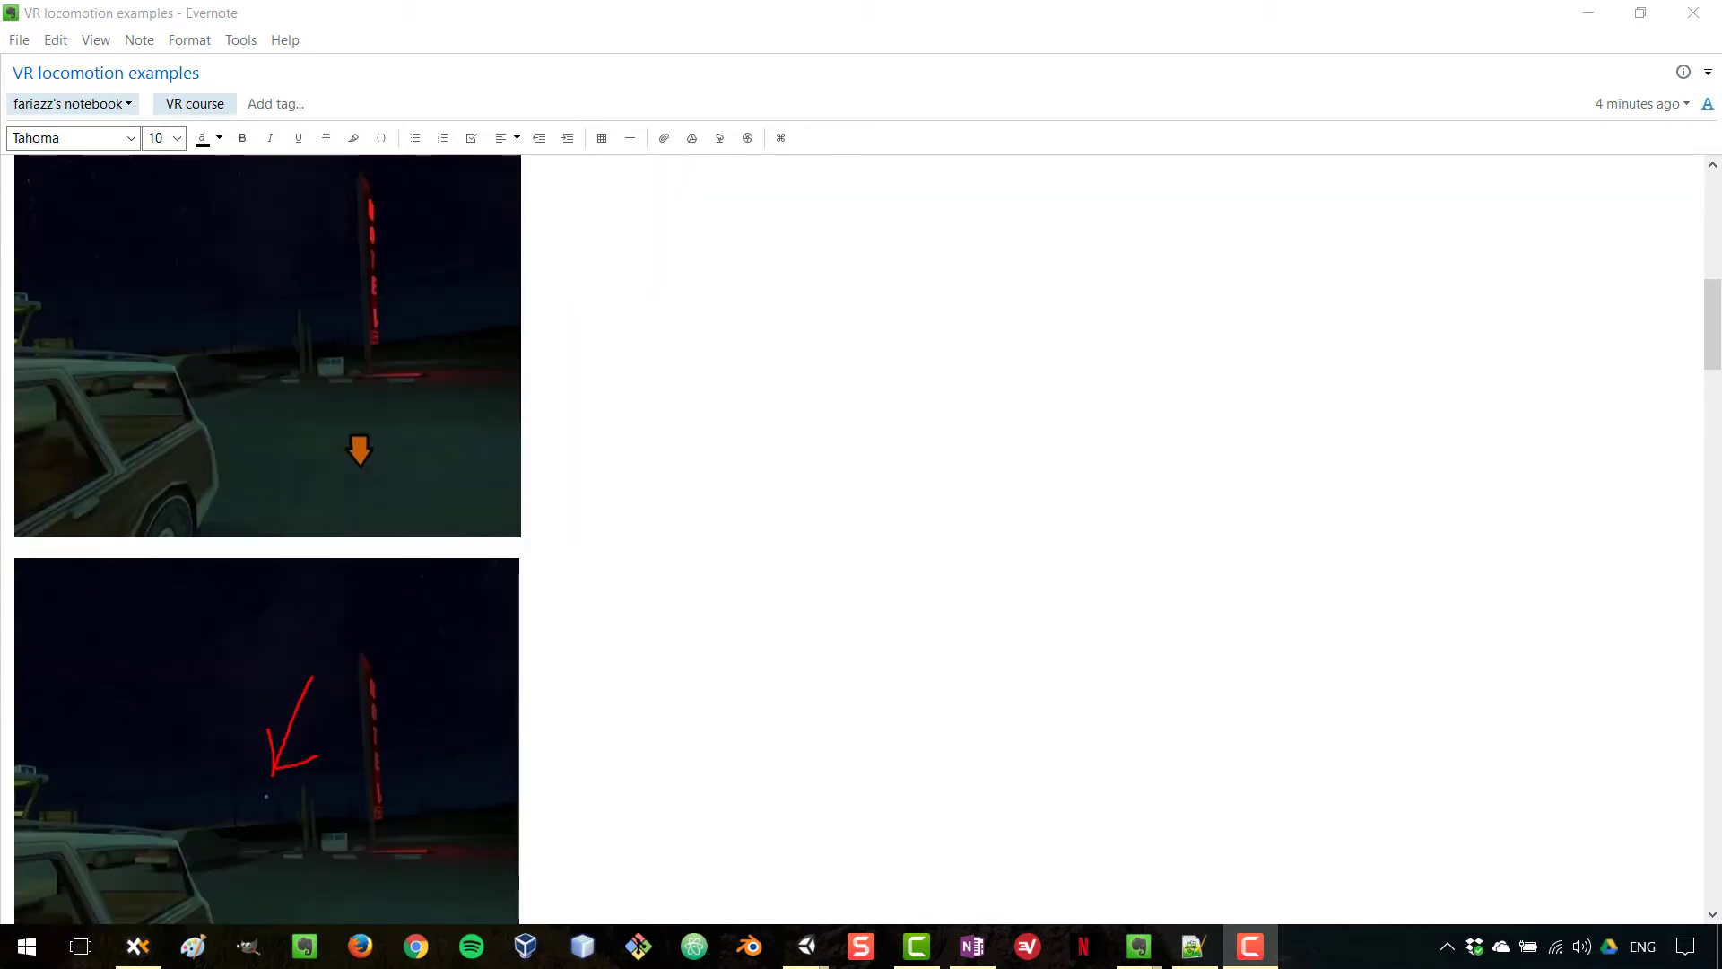
{"action": "scroll", "coordinate": [358, 538], "scroll_direction": "down", "scroll_amount": 10}
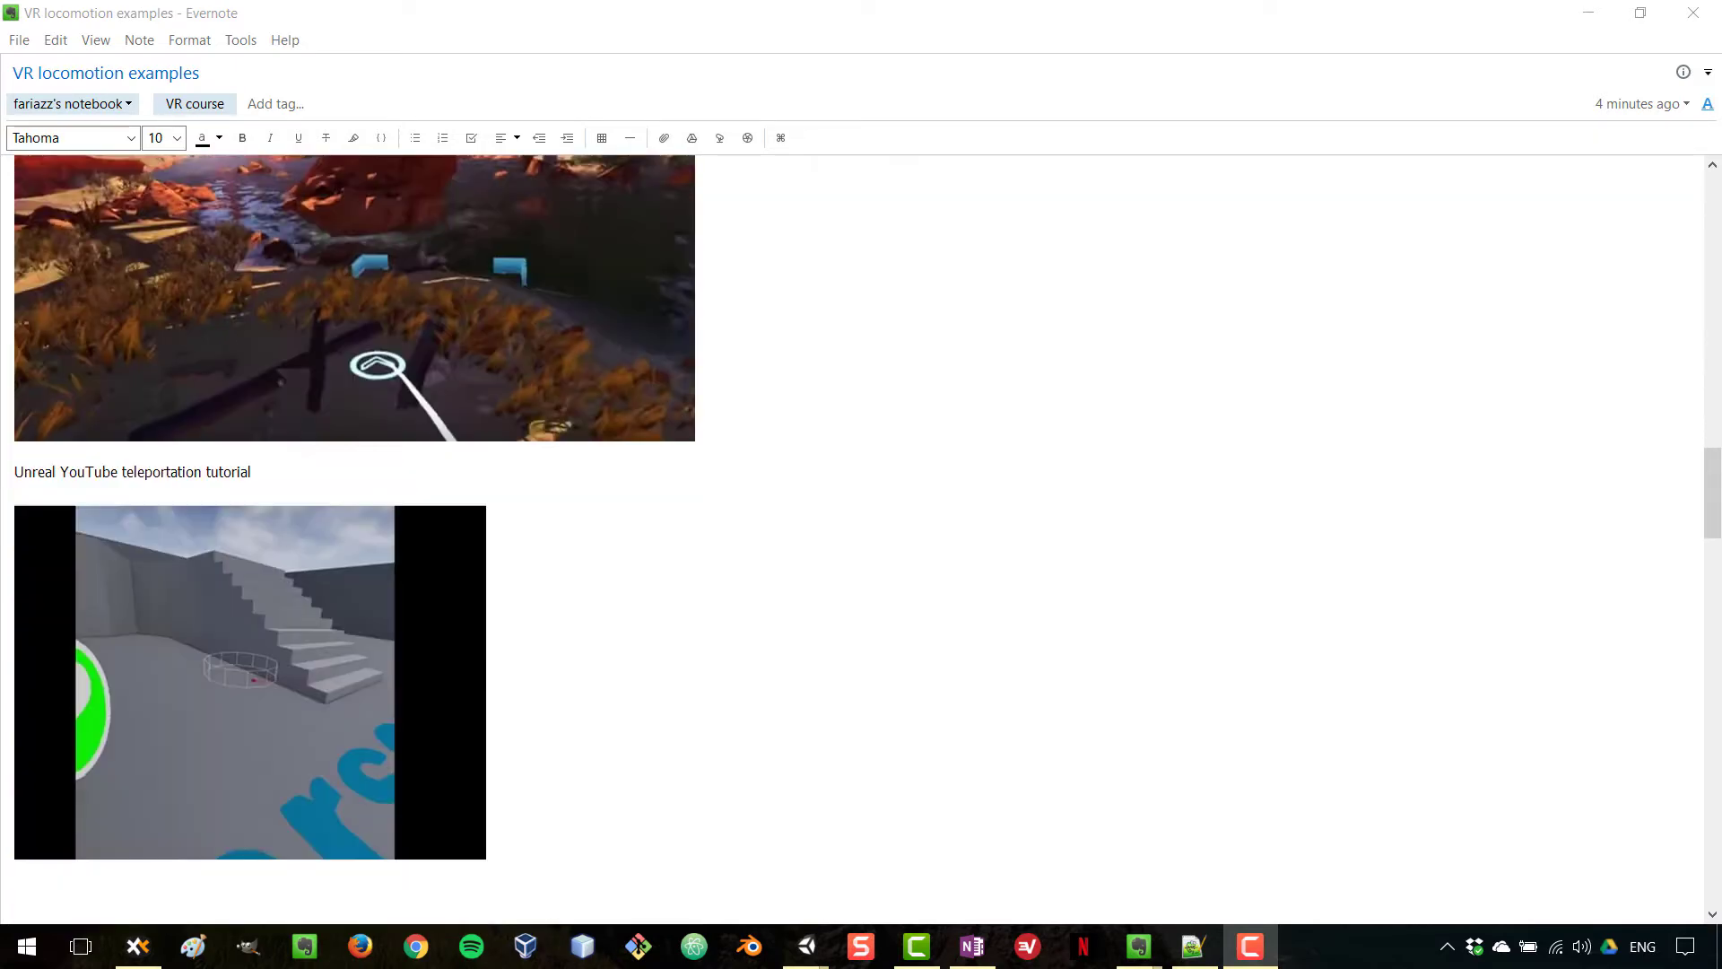
{"action": "scroll", "coordinate": [359, 539], "scroll_direction": "up", "scroll_amount": 2}
{"action": "scroll", "coordinate": [359, 538], "scroll_direction": "down", "scroll_amount": 4}
{"action": "scroll", "coordinate": [359, 539], "scroll_direction": "up", "scroll_amount": 2}
{"action": "scroll", "coordinate": [359, 538], "scroll_direction": "down", "scroll_amount": 2}
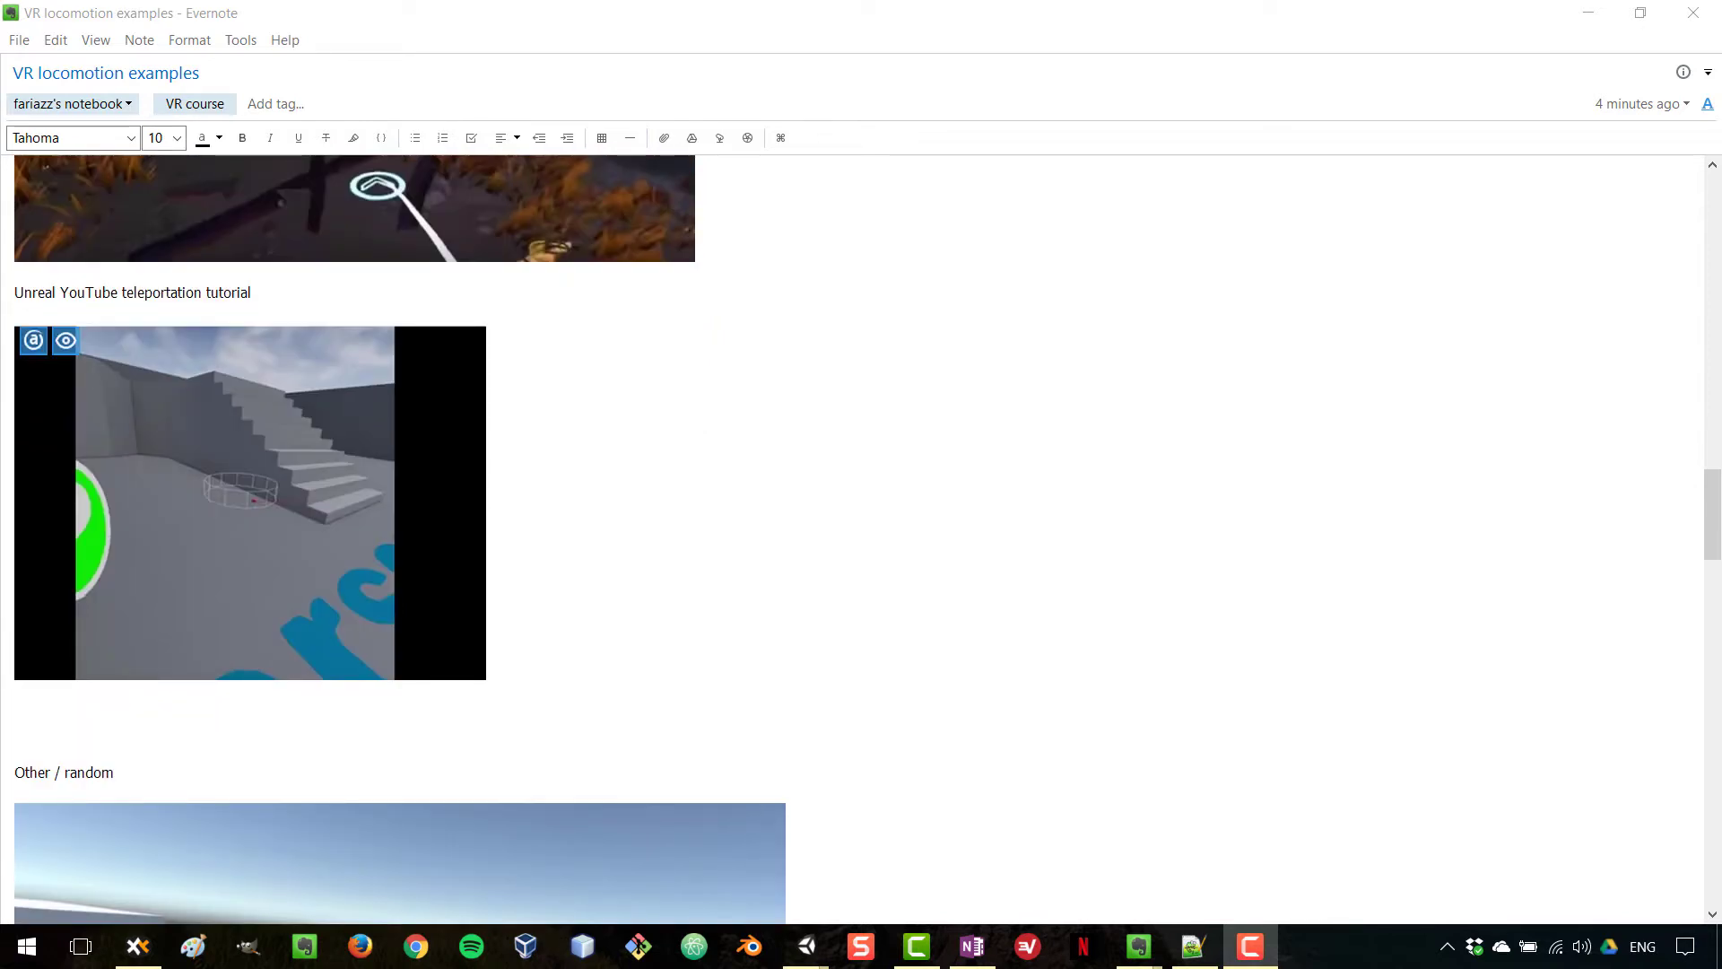
{"action": "scroll", "coordinate": [395, 538], "scroll_direction": "down", "scroll_amount": 6}
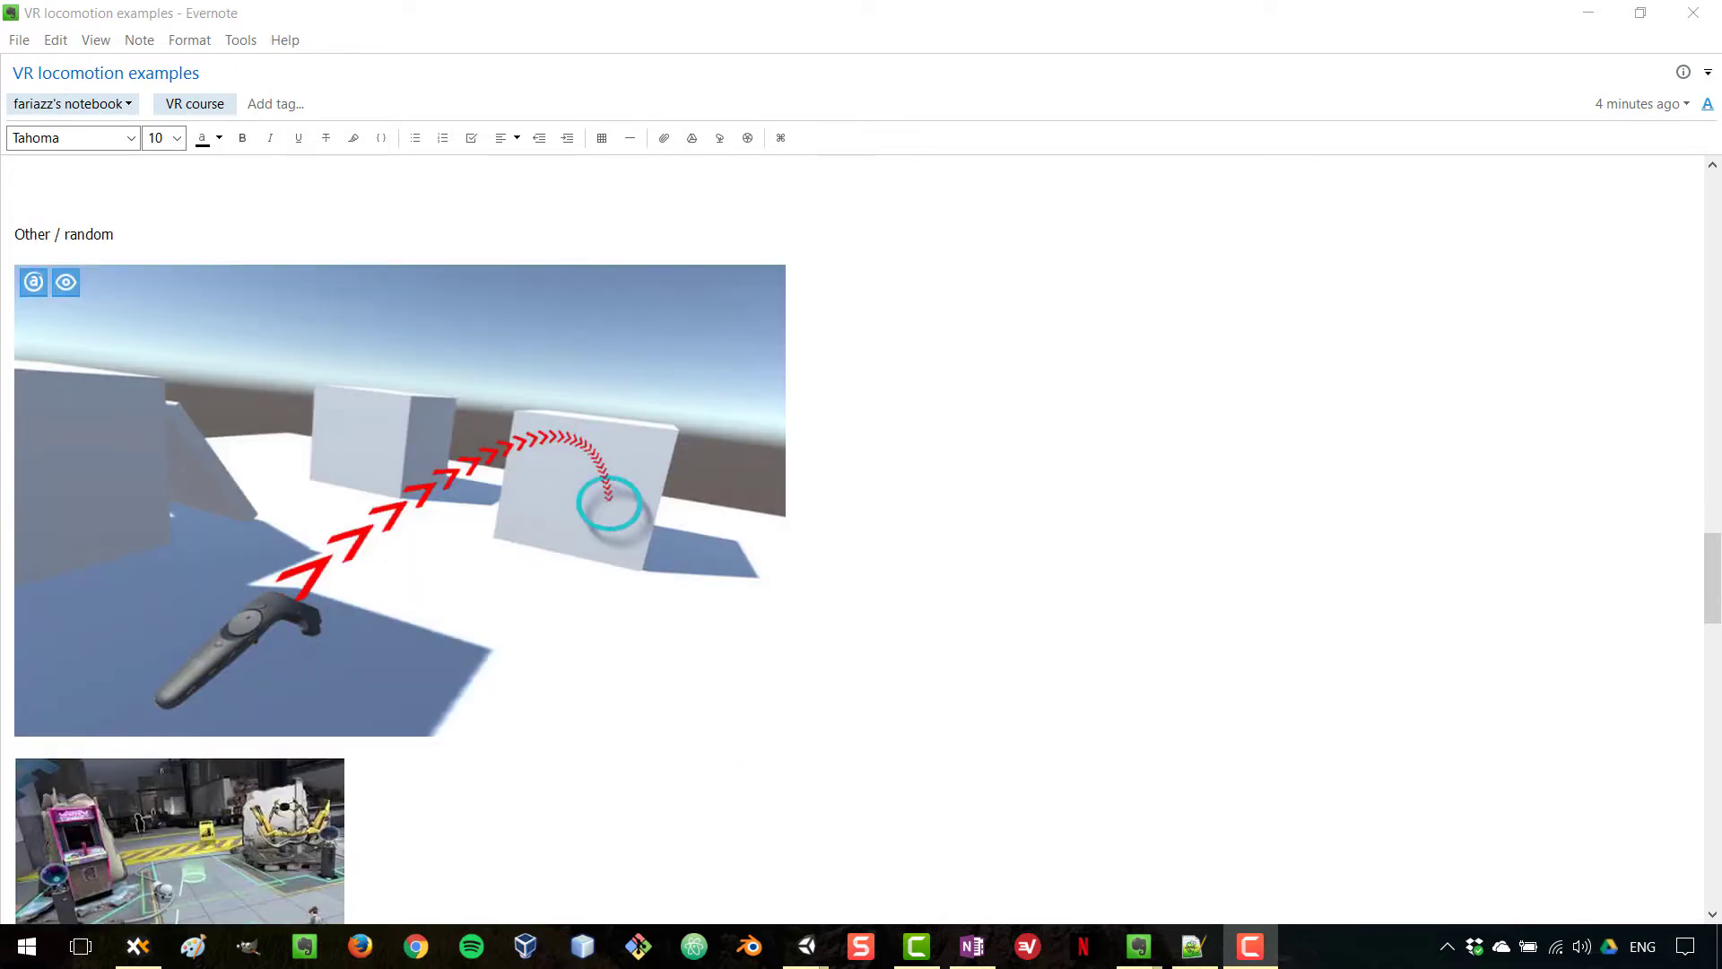
{"action": "scroll", "coordinate": [399, 539], "scroll_direction": "down", "scroll_amount": 2}
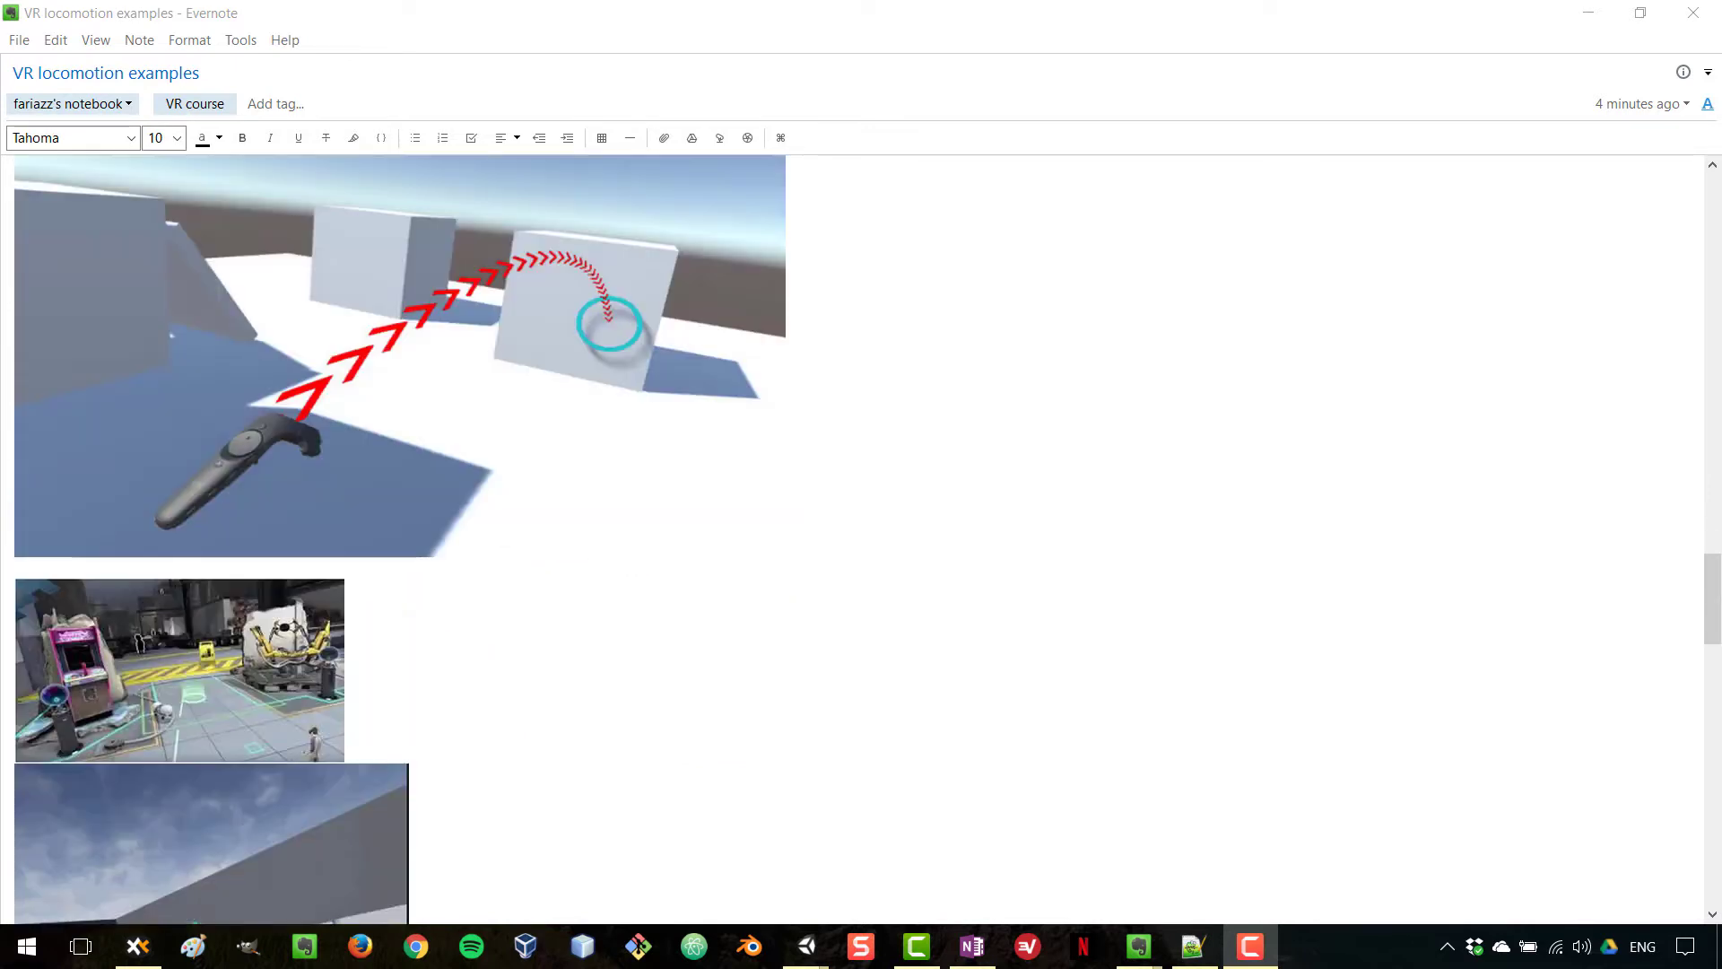
{"action": "scroll", "coordinate": [399, 538], "scroll_direction": "down", "scroll_amount": 2}
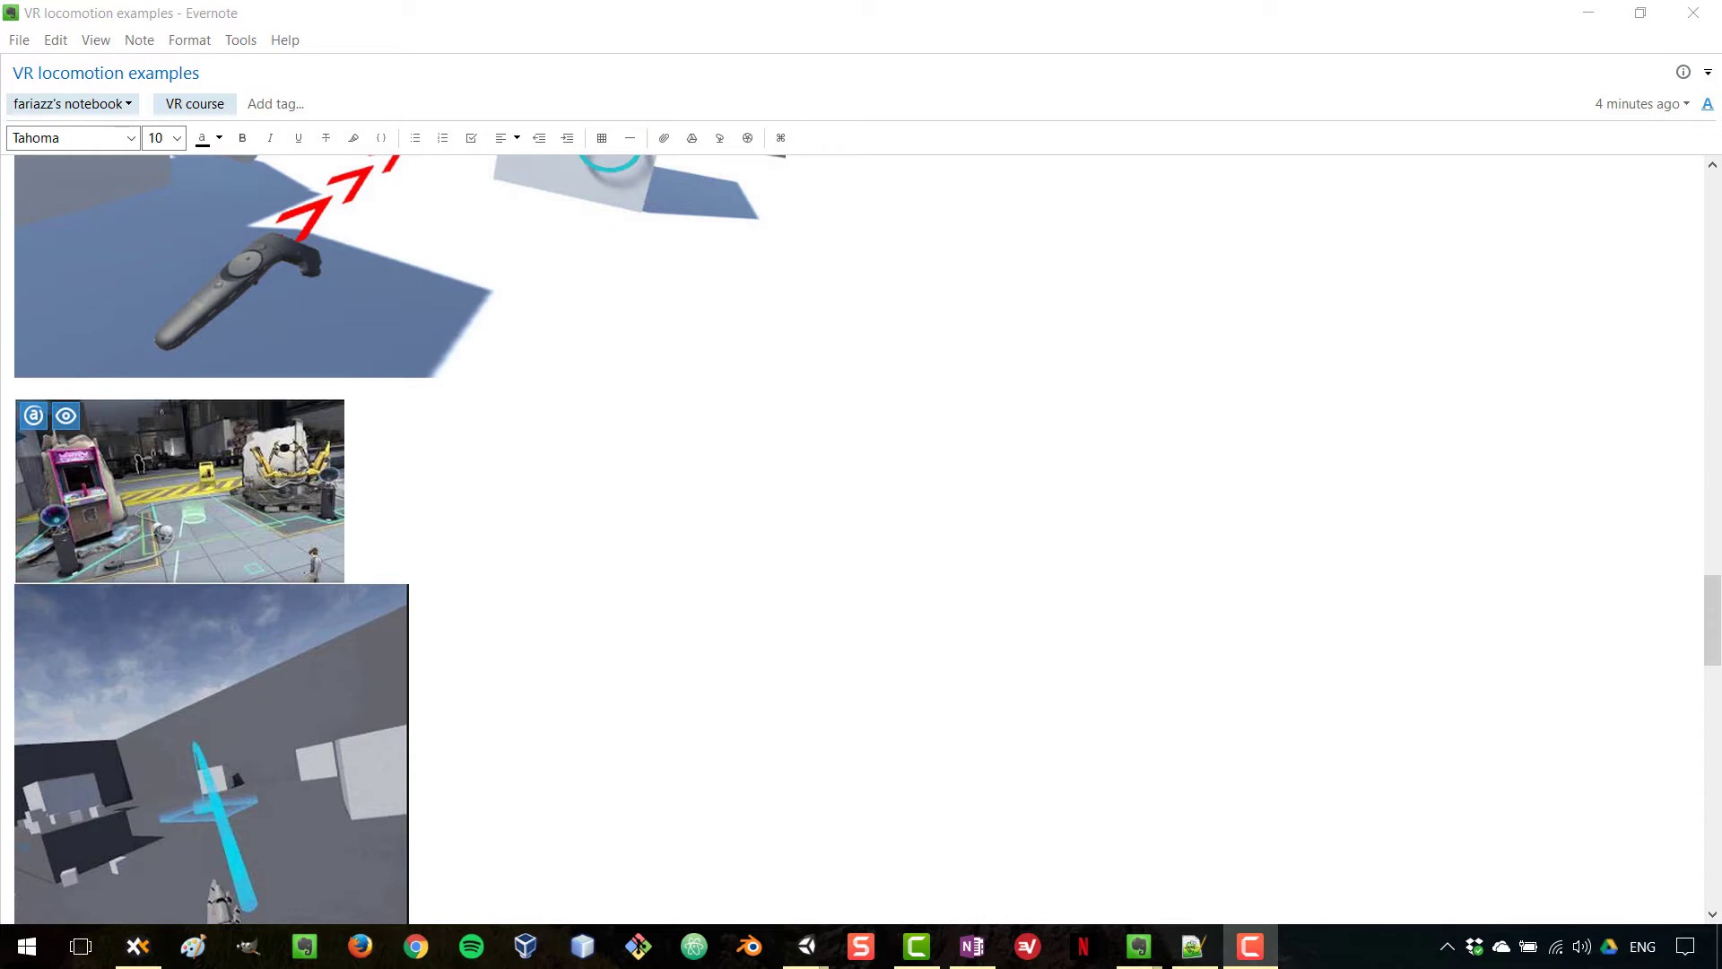
Review the remaining locomotion examples, then switch to the Free Teleportation page in OneNote.
{"action": "scroll", "coordinate": [861, 538], "scroll_direction": "down", "scroll_amount": 4}
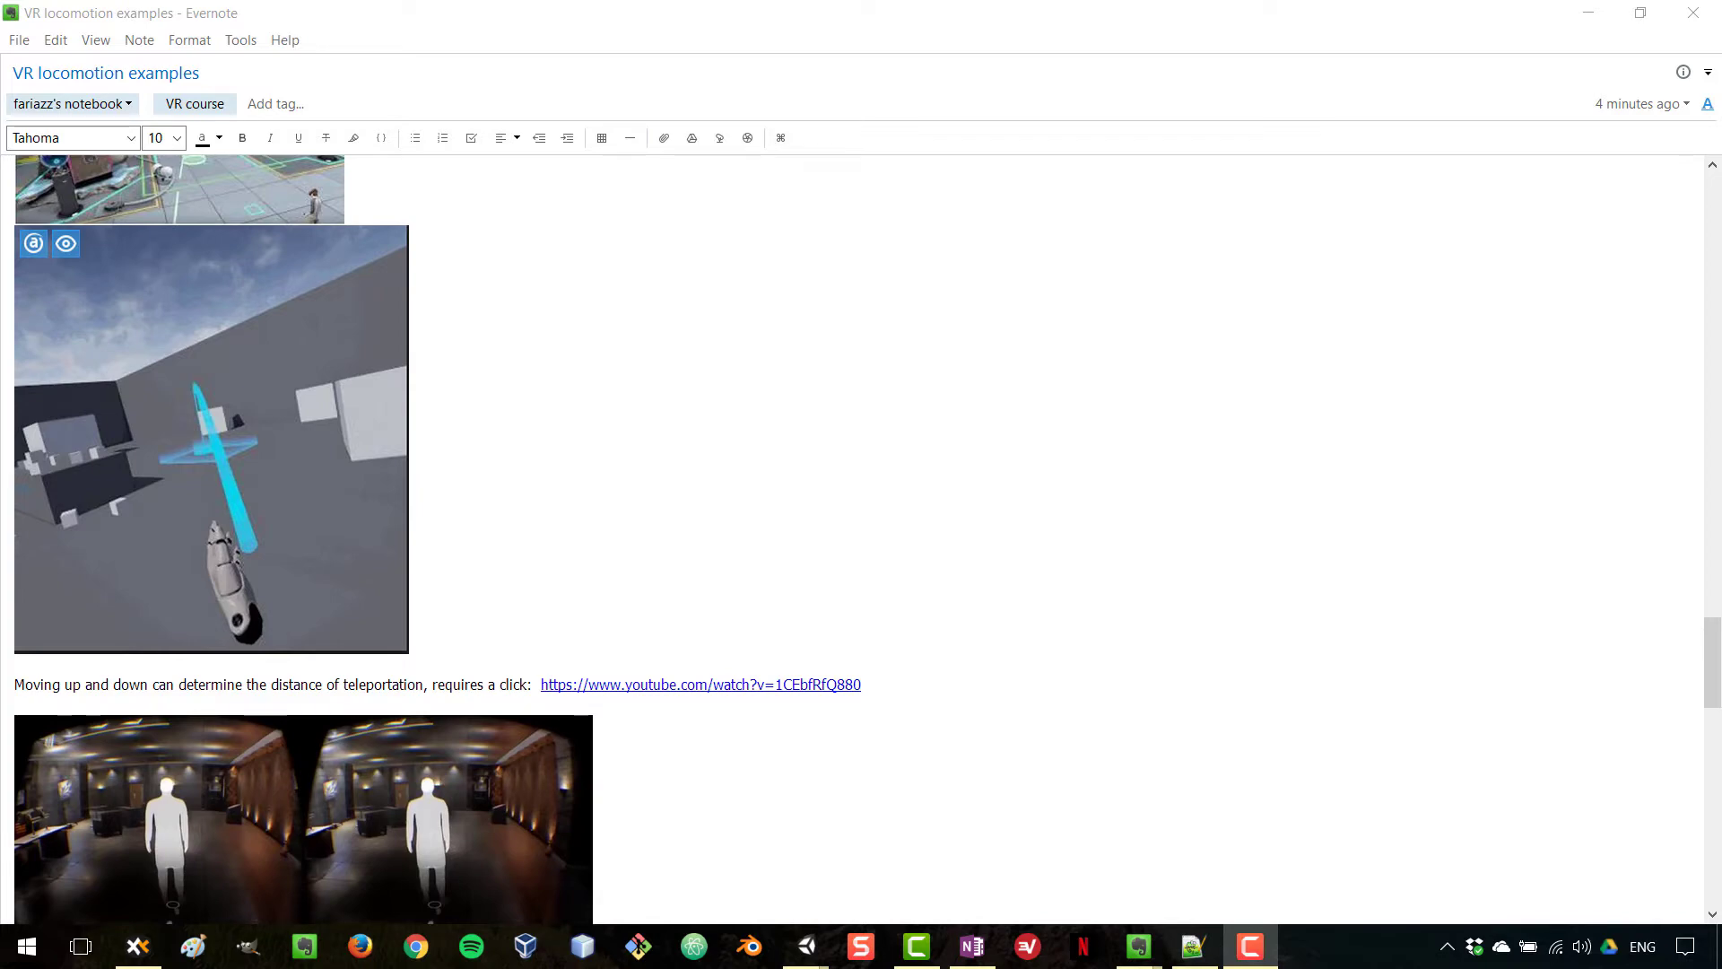
{"action": "scroll", "coordinate": [861, 538], "scroll_direction": "down", "scroll_amount": 8}
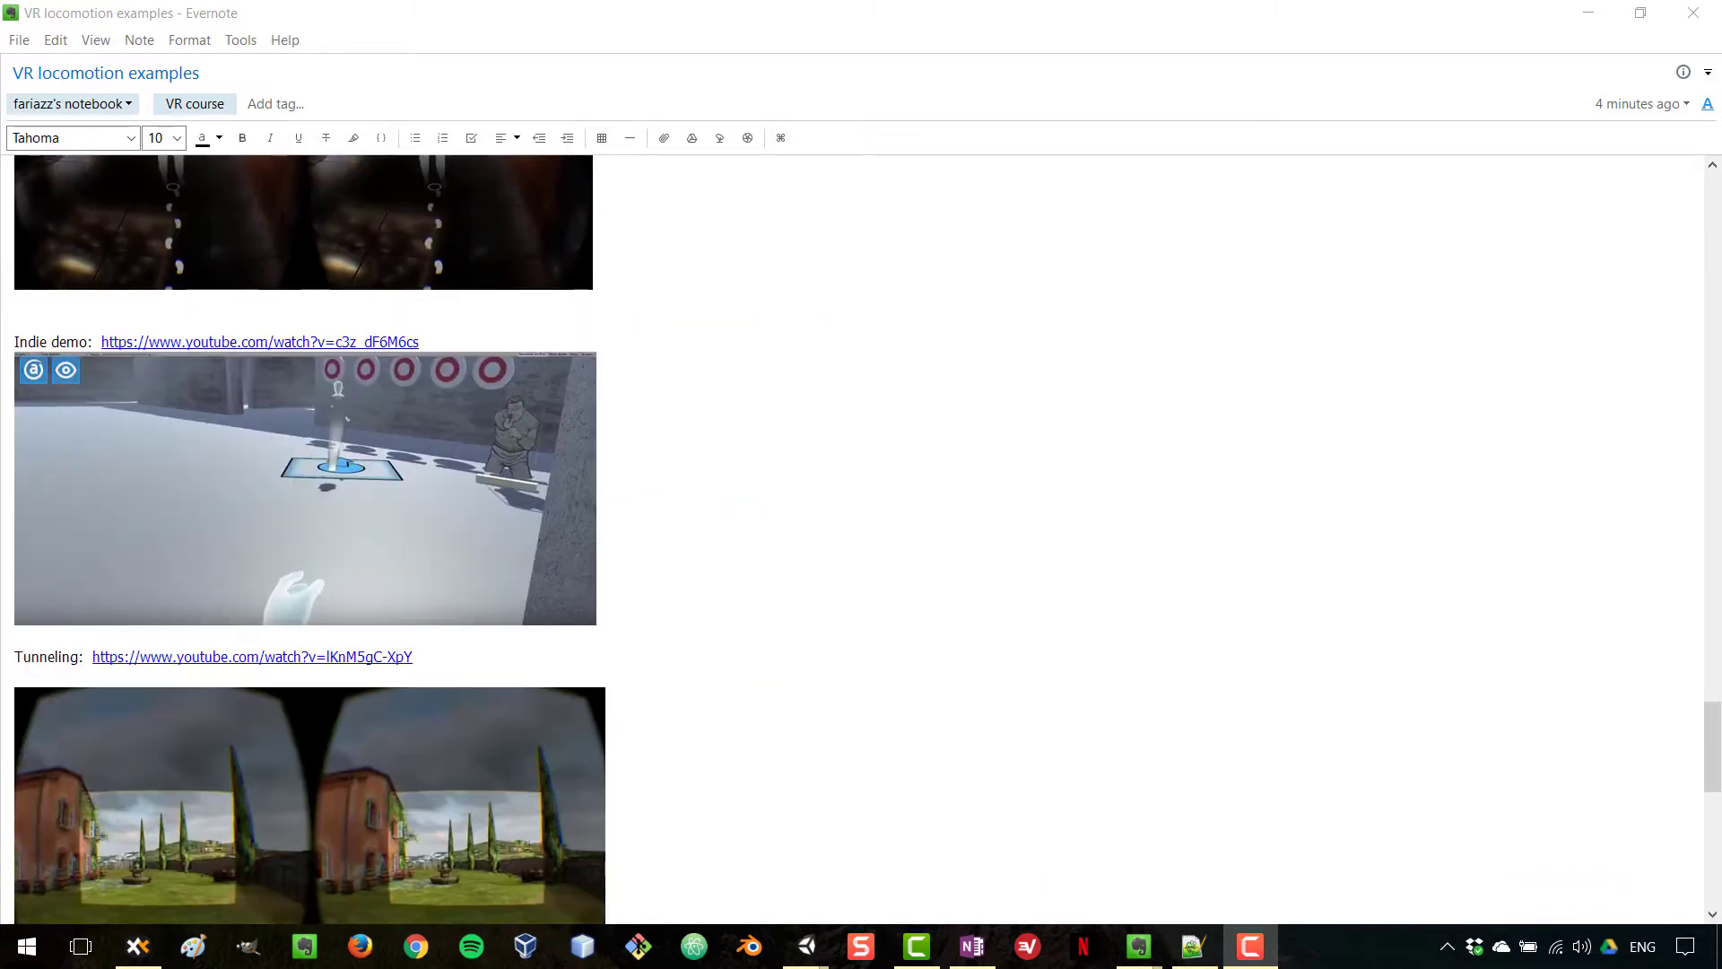
{"action": "scroll", "coordinate": [861, 538], "scroll_direction": "down", "scroll_amount": 2}
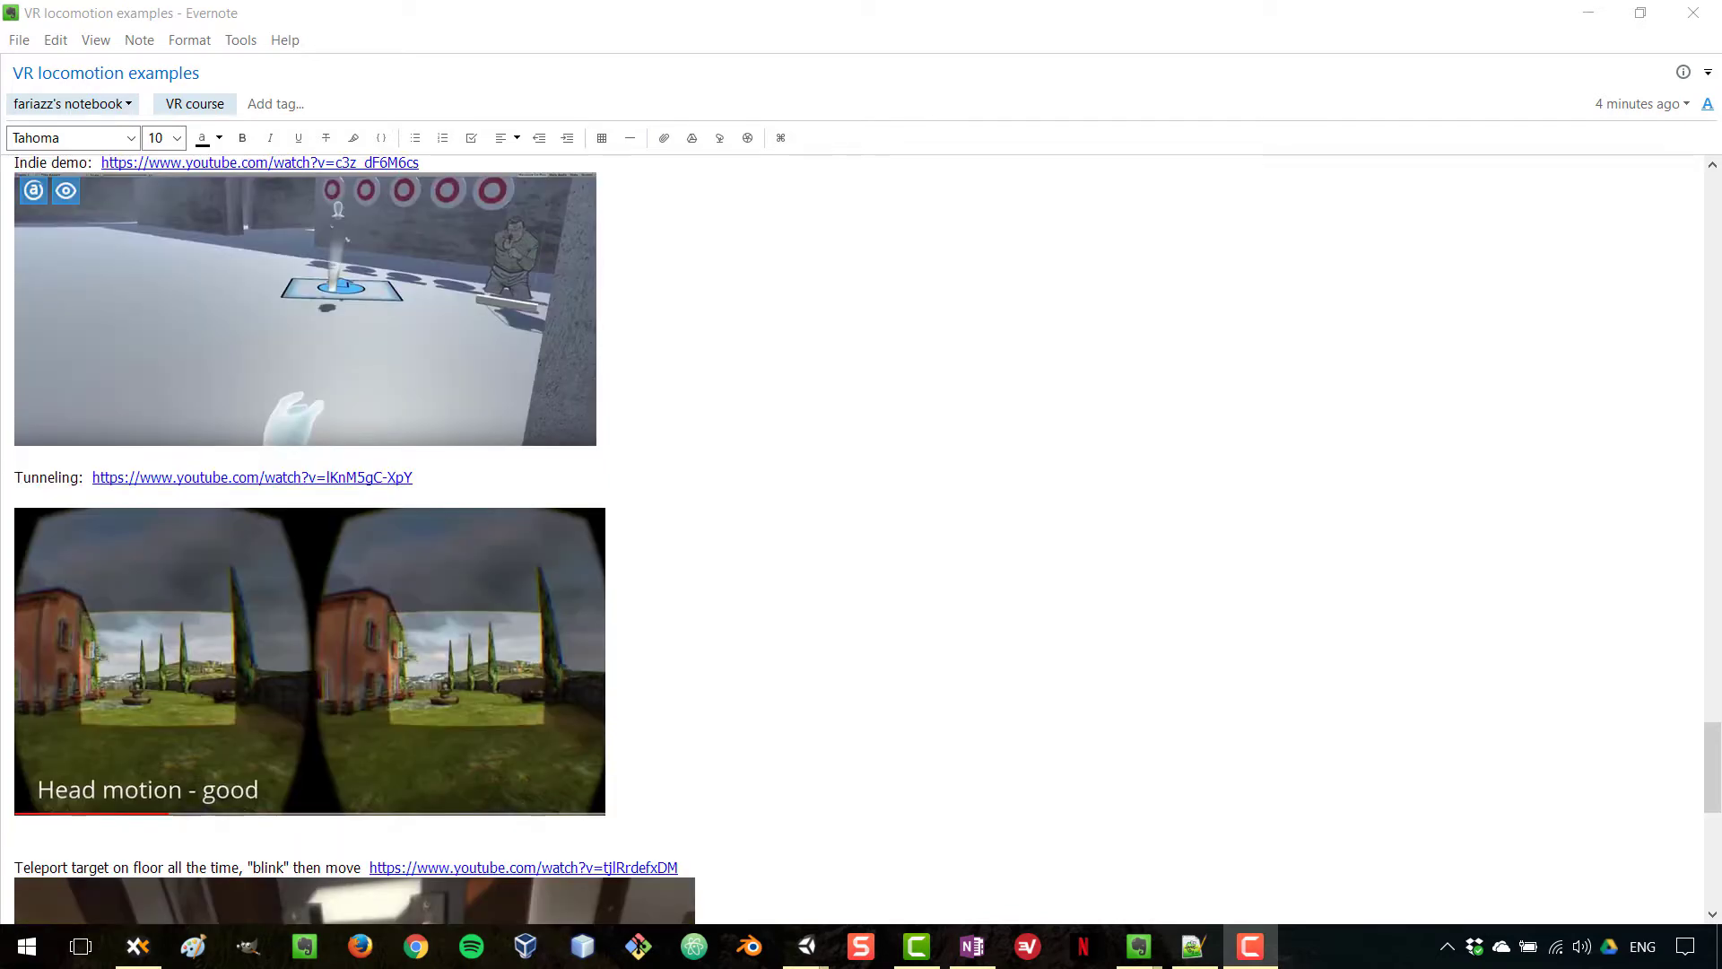
{"action": "scroll", "coordinate": [861, 538], "scroll_direction": "up", "scroll_amount": 6}
{"action": "scroll", "coordinate": [861, 539], "scroll_direction": "up", "scroll_amount": 7}
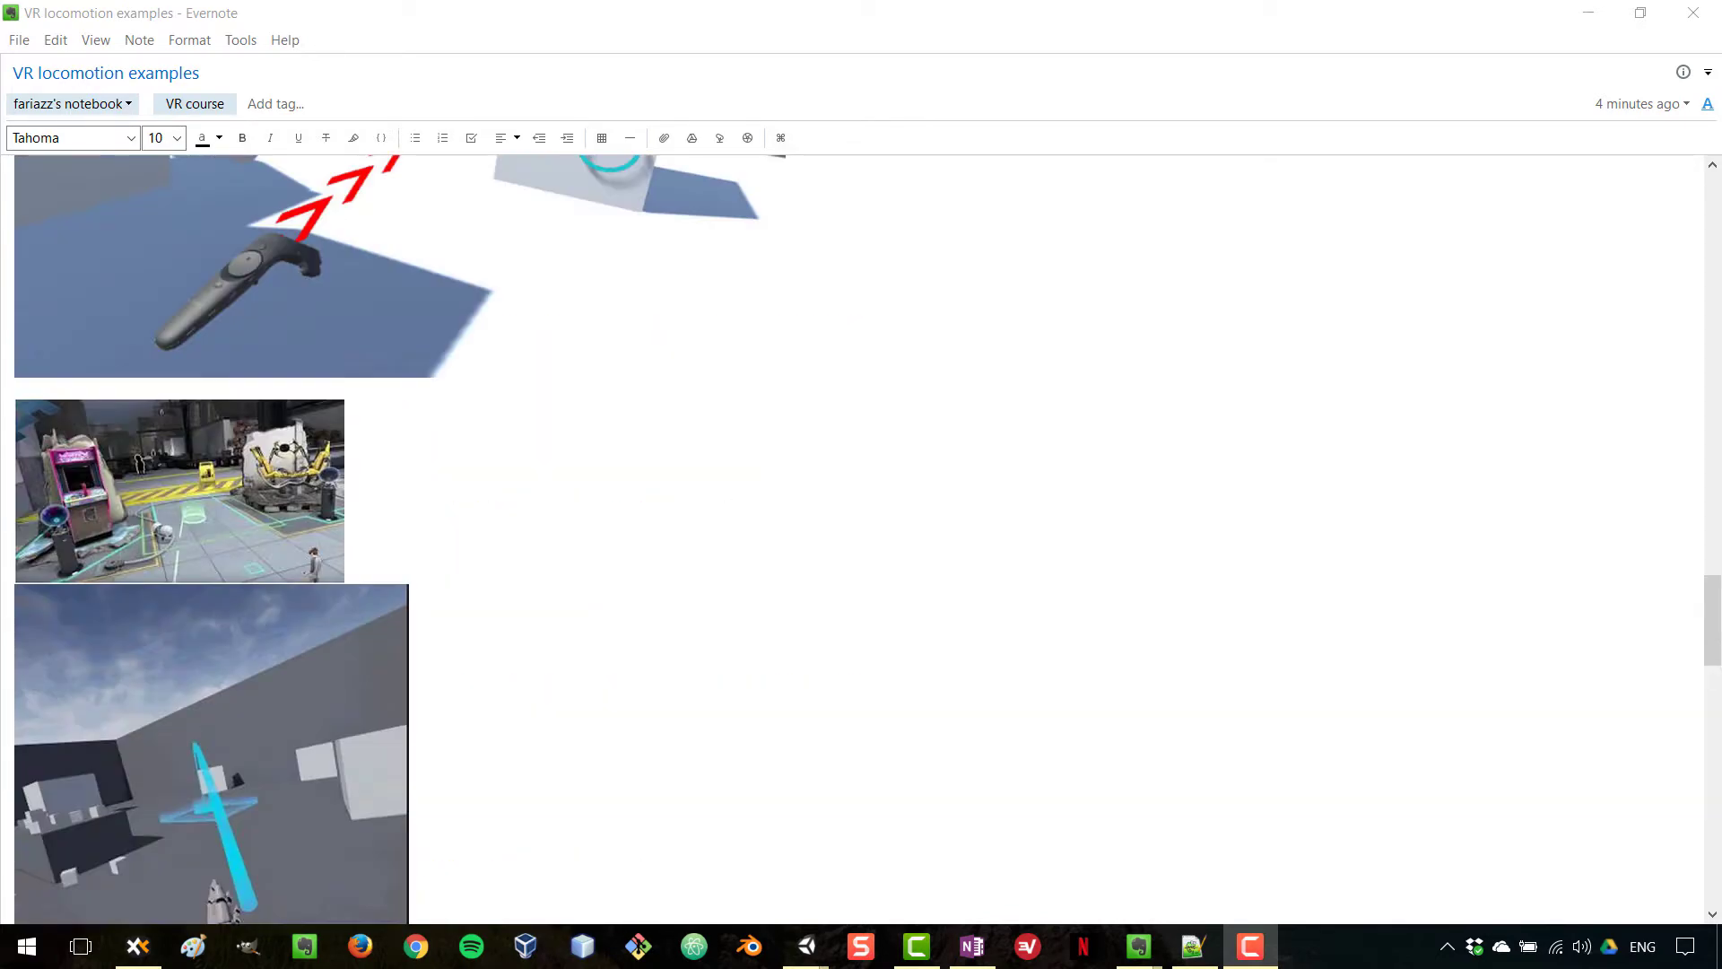
{"action": "scroll", "coordinate": [861, 538], "scroll_direction": "up", "scroll_amount": 7}
{"action": "scroll", "coordinate": [861, 538], "scroll_direction": "up", "scroll_amount": 6}
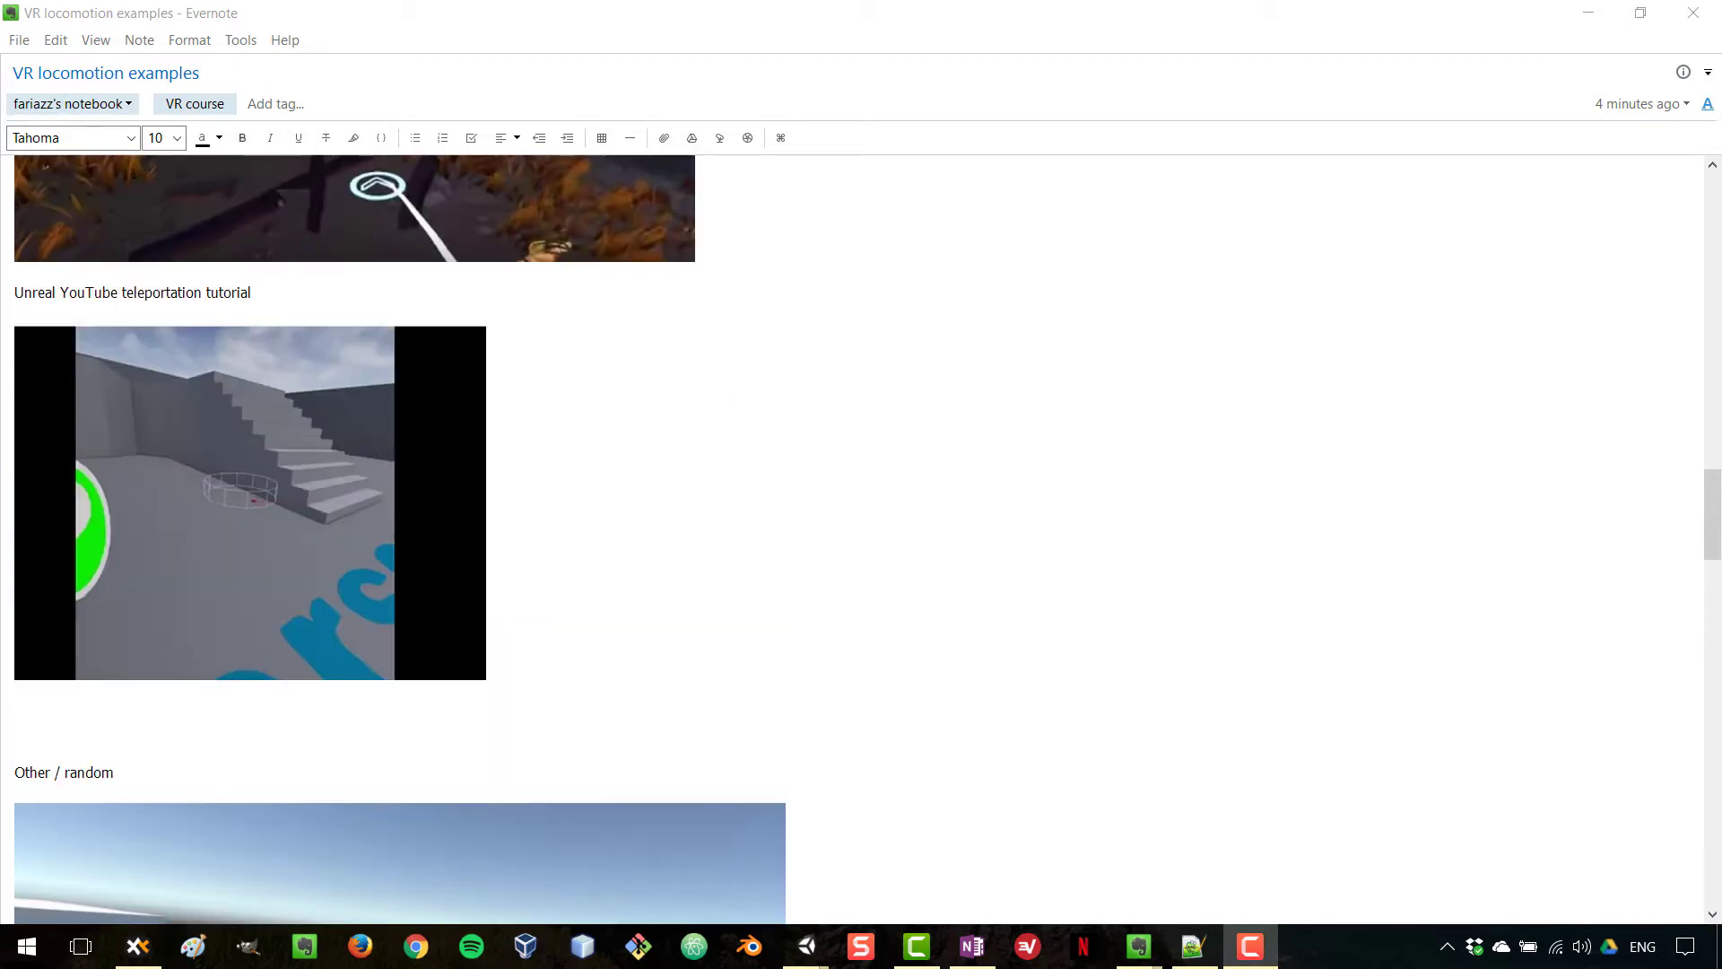
{"action": "scroll", "coordinate": [861, 538], "scroll_direction": "up", "scroll_amount": 6}
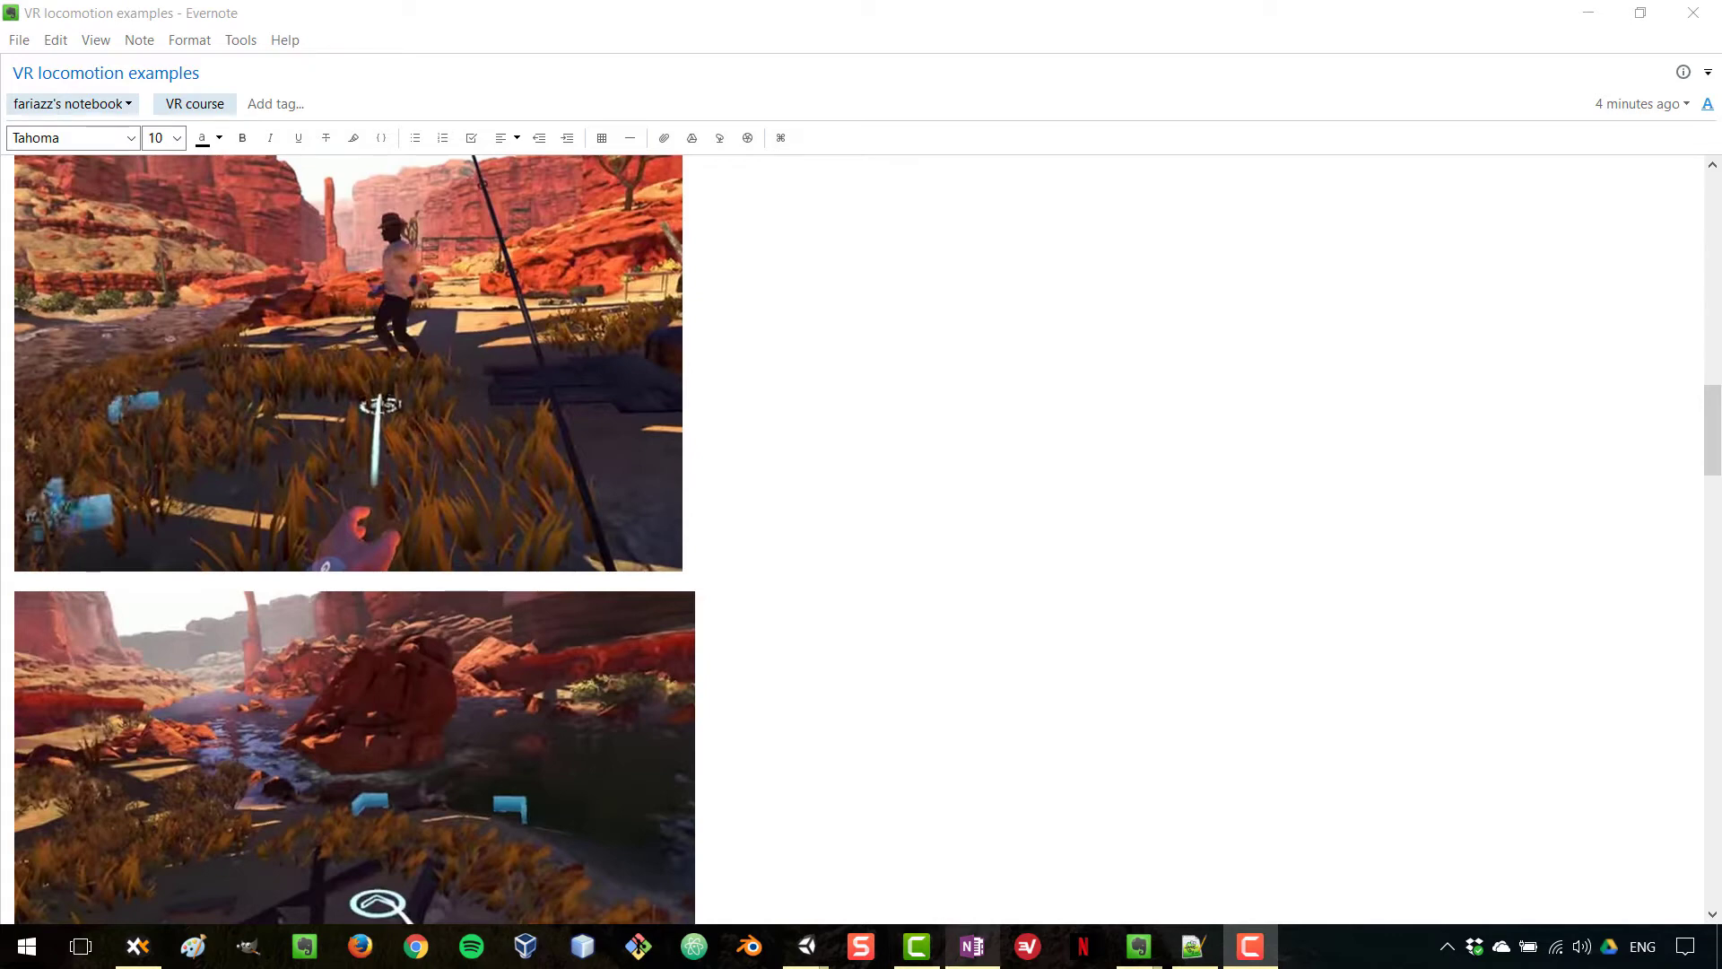
{"action": "left_click", "coordinate": [973, 947]}
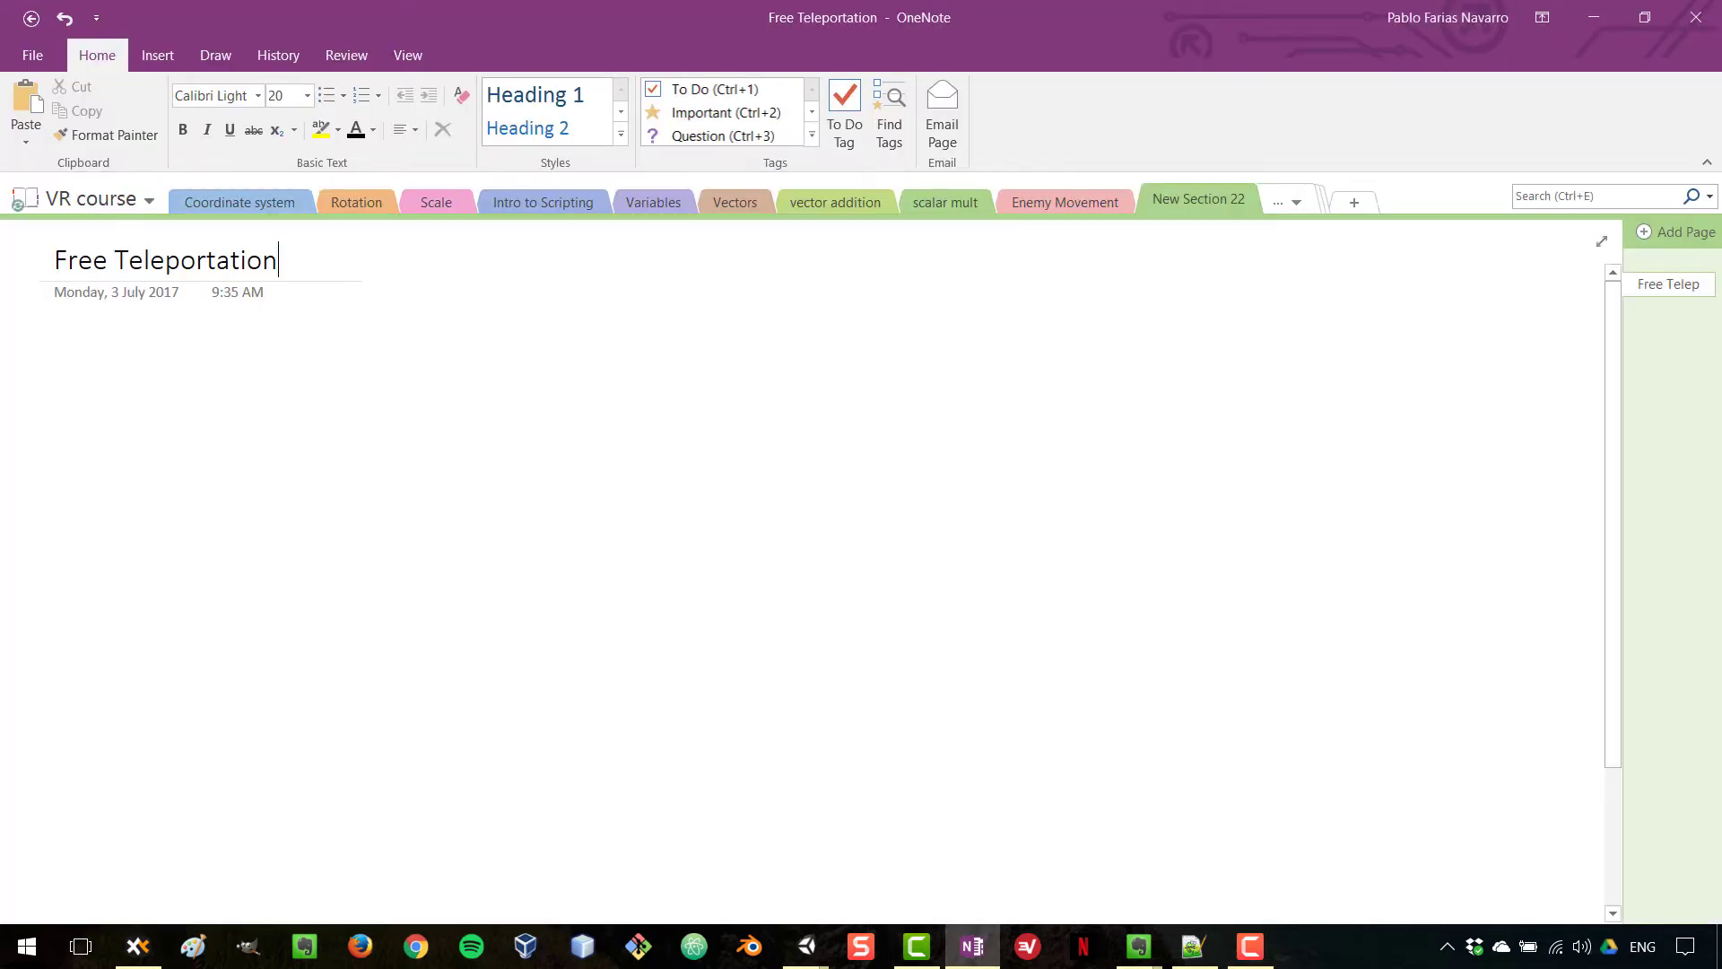
Draw a small black stick figure of a person on the Free Teleportation page.
{"action": "left_click", "coordinate": [216, 55]}
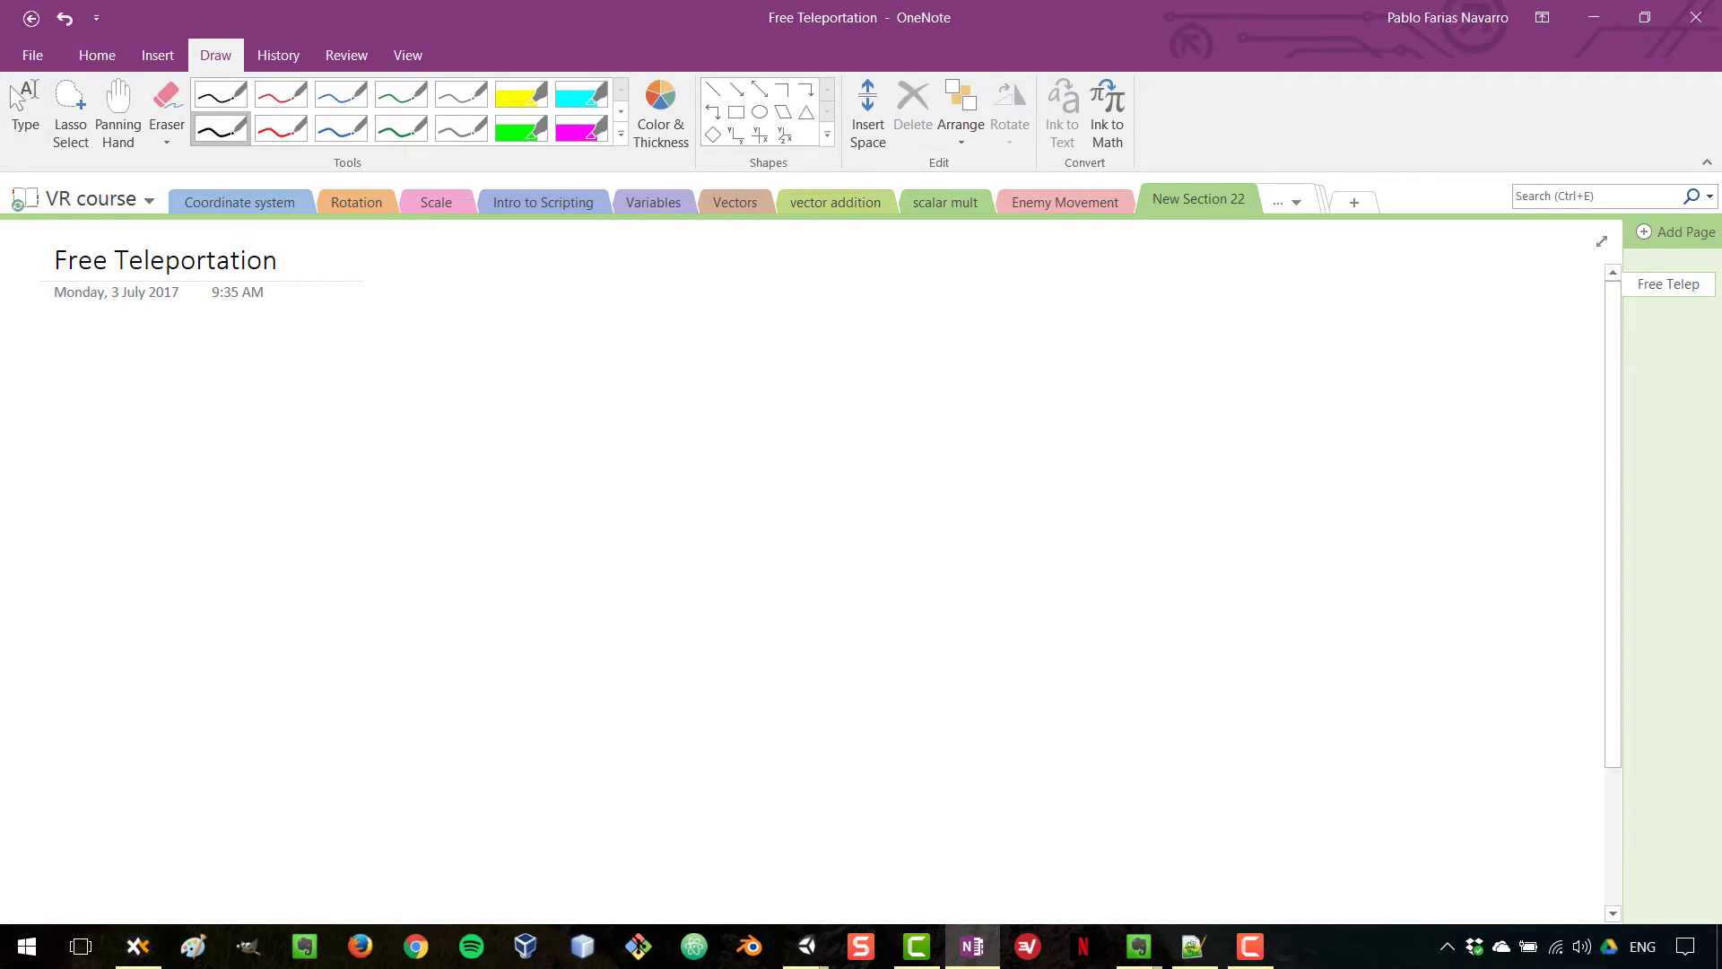
{"action": "mouse_move", "coordinate": [185, 557]}
{"action": "left_mouse_down"}
{"action": "mouse_move", "coordinate": [227, 548]}
{"action": "mouse_move", "coordinate": [188, 556]}
{"action": "mouse_move", "coordinate": [190, 483]}
{"action": "mouse_move", "coordinate": [201, 520]}
{"action": "mouse_move", "coordinate": [203, 505]}
{"action": "left_mouse_up"}
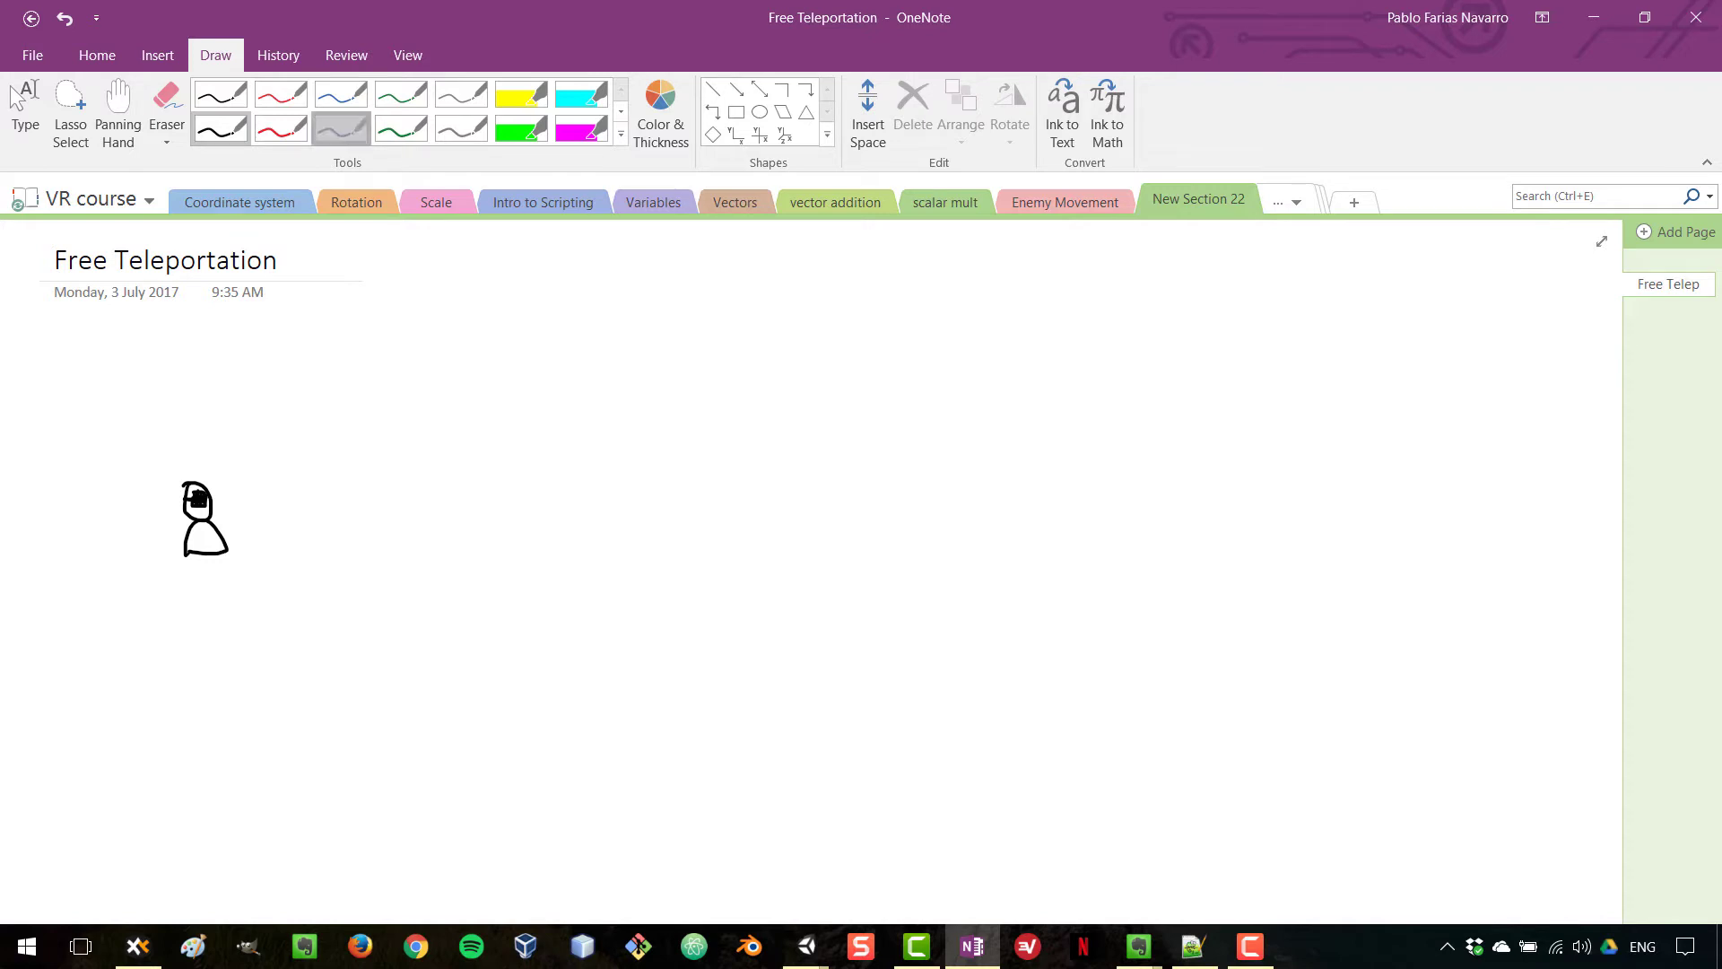
{"action": "left_click", "coordinate": [341, 128]}
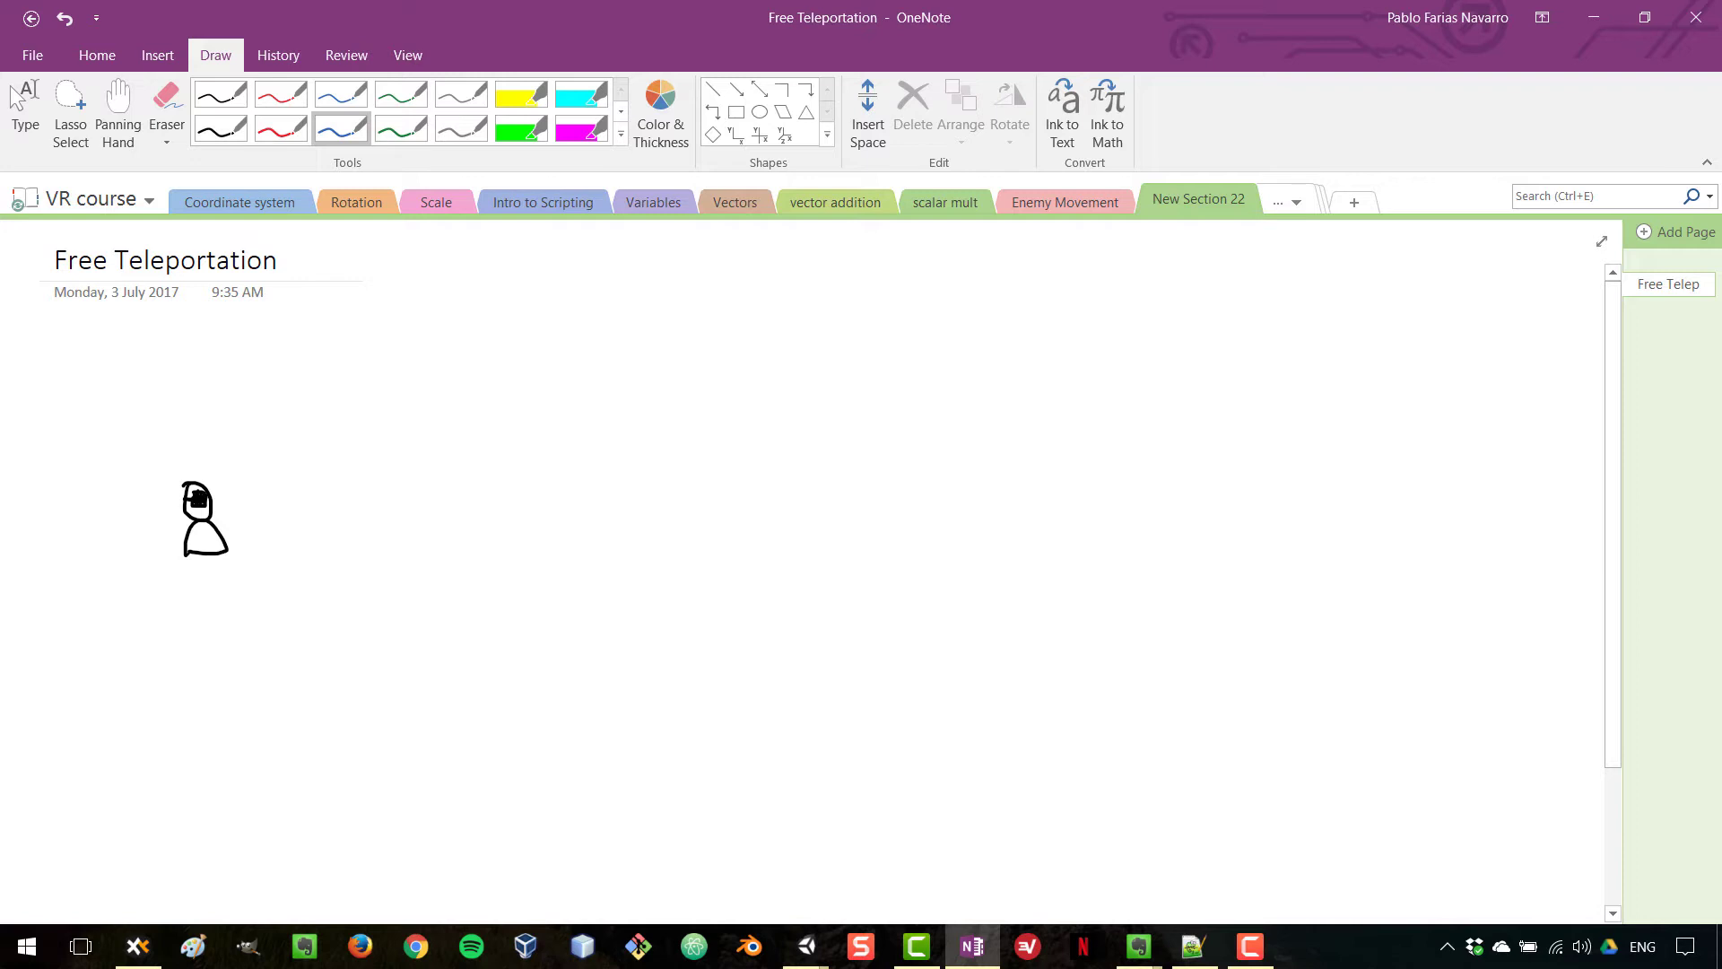
{"action": "left_click", "coordinate": [221, 128]}
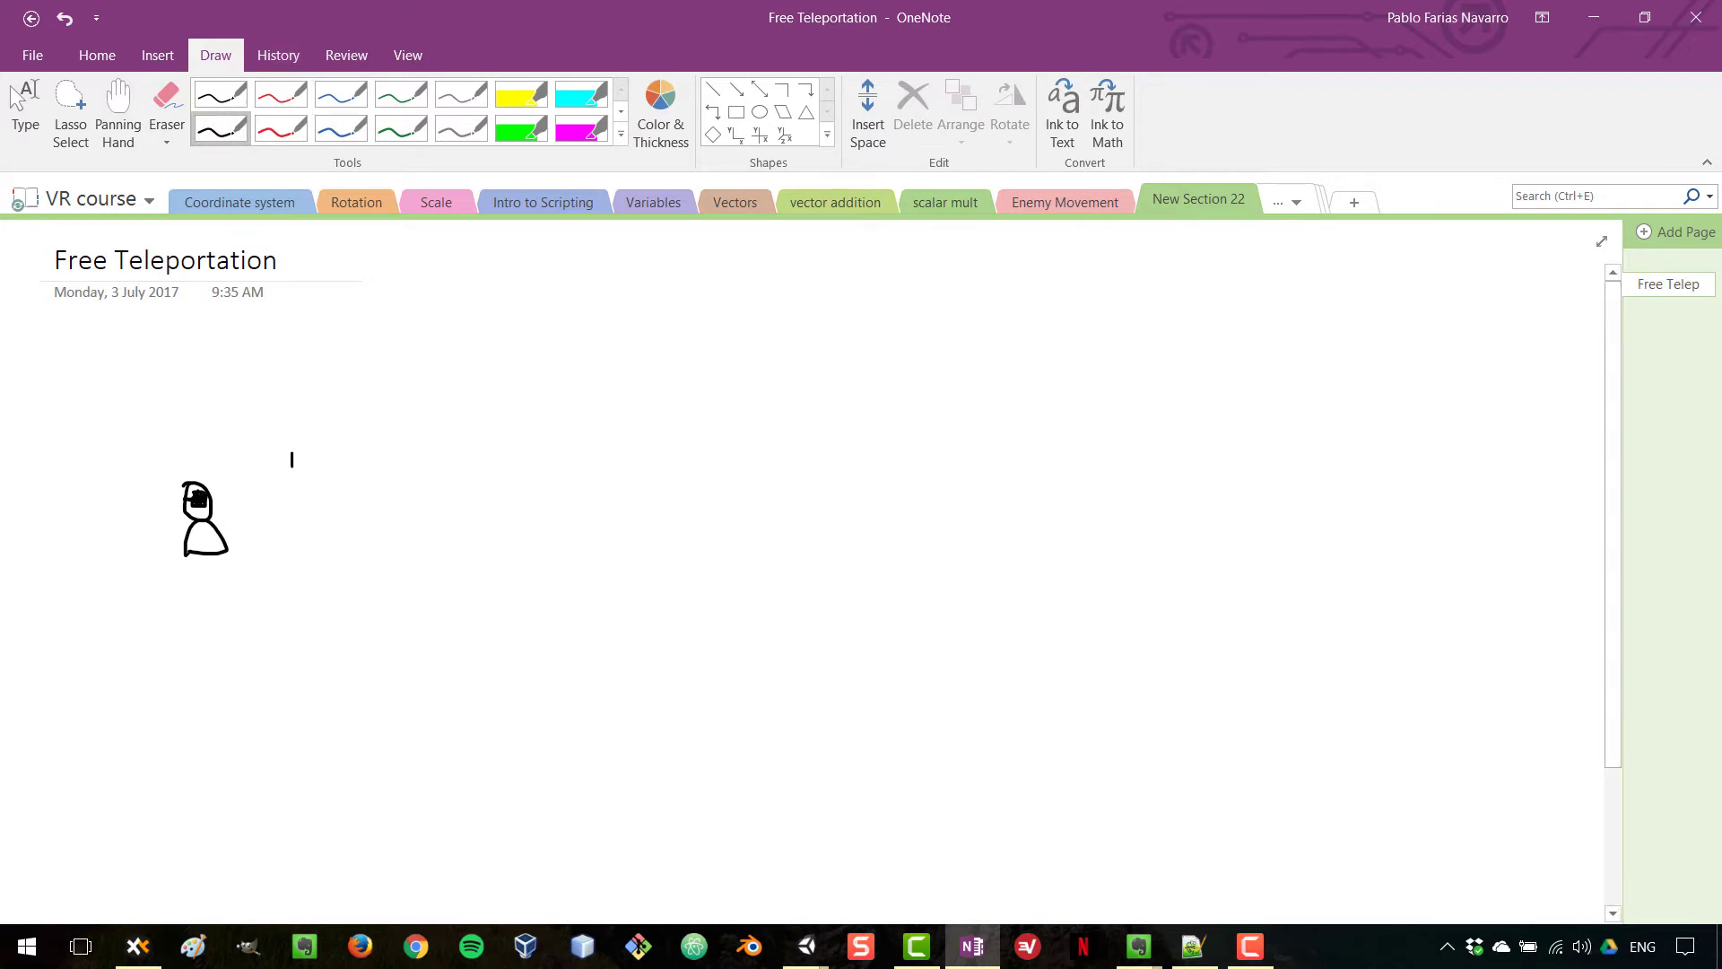
Draw three black box-headed figures around the person and a green floor outline enclosing them.
{"action": "left_click_drag", "start_coordinate": [291, 452], "coordinate": [293, 428]}
{"action": "mouse_move", "coordinate": [312, 442]}
{"action": "left_mouse_down"}
{"action": "mouse_move", "coordinate": [325, 467]}
{"action": "mouse_move", "coordinate": [330, 380]}
{"action": "mouse_move", "coordinate": [284, 429]}
{"action": "left_mouse_up"}
{"action": "mouse_move", "coordinate": [93, 490]}
{"action": "left_mouse_down"}
{"action": "mouse_move", "coordinate": [89, 514]}
{"action": "mouse_move", "coordinate": [129, 514]}
{"action": "left_mouse_up"}
{"action": "mouse_move", "coordinate": [122, 493]}
{"action": "left_mouse_down"}
{"action": "mouse_move", "coordinate": [78, 483]}
{"action": "mouse_move", "coordinate": [126, 487]}
{"action": "left_mouse_up"}
{"action": "left_click_drag", "start_coordinate": [315, 628], "coordinate": [314, 658]}
{"action": "mouse_move", "coordinate": [328, 615]}
{"action": "left_mouse_down"}
{"action": "mouse_move", "coordinate": [342, 583]}
{"action": "mouse_move", "coordinate": [281, 618]}
{"action": "mouse_move", "coordinate": [326, 620]}
{"action": "left_mouse_up"}
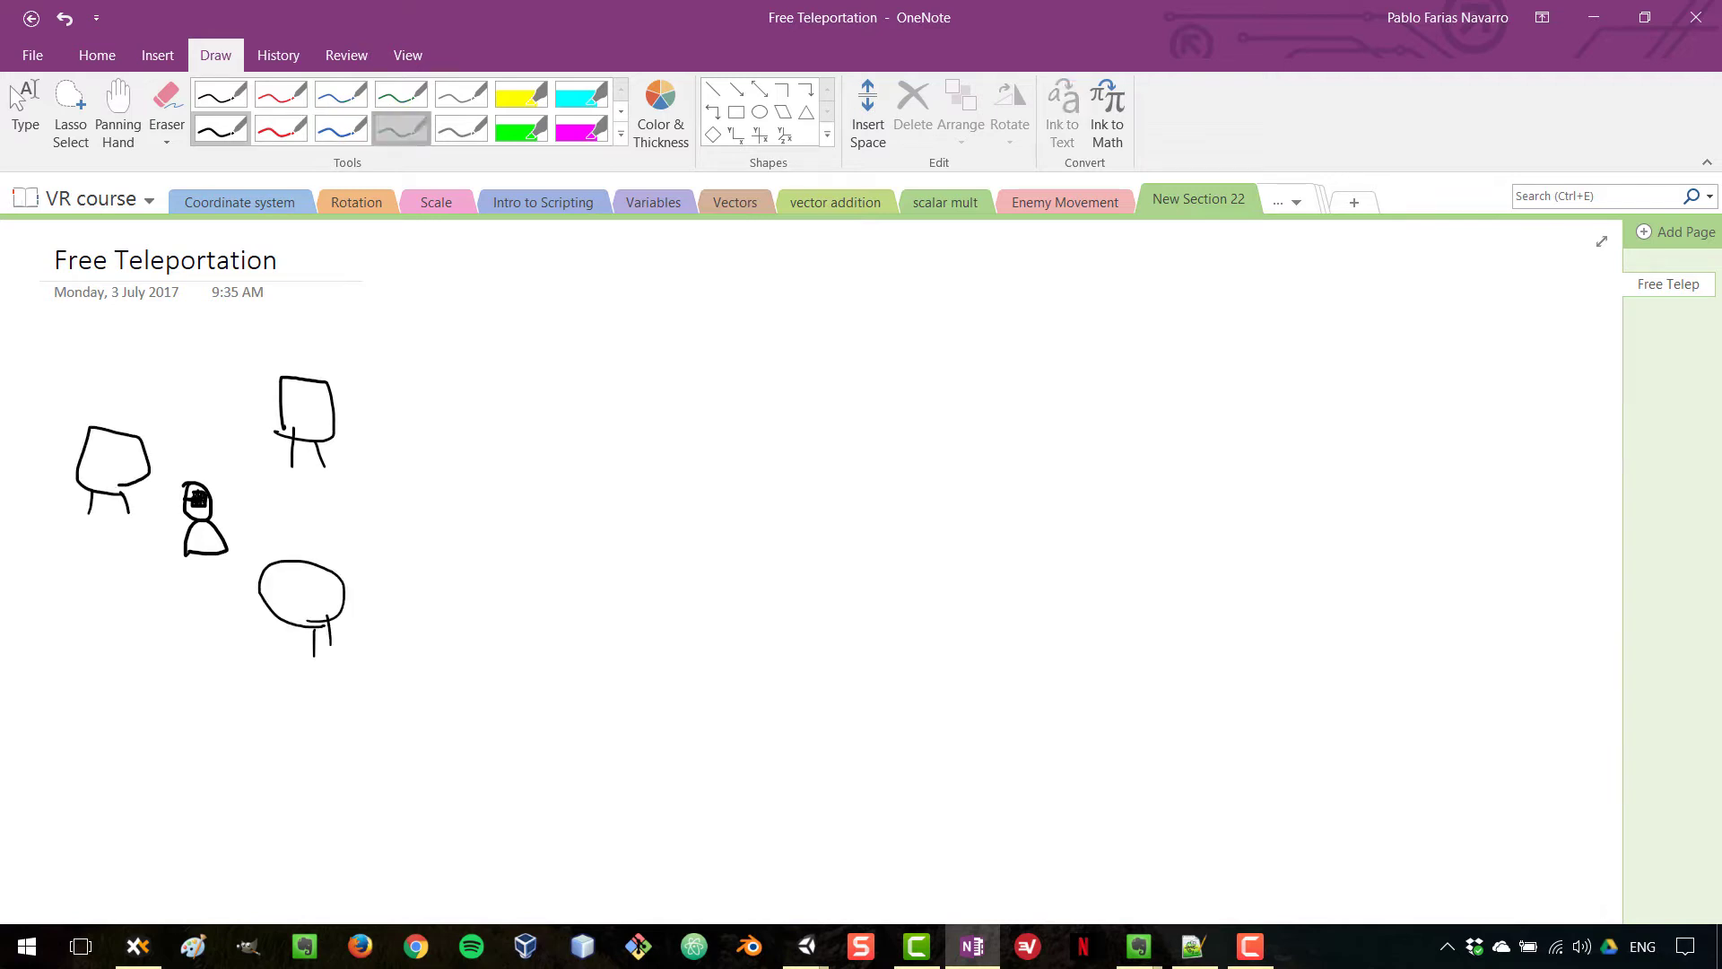
{"action": "left_click", "coordinate": [401, 128]}
{"action": "mouse_move", "coordinate": [52, 493]}
{"action": "left_mouse_down"}
{"action": "mouse_move", "coordinate": [34, 558]}
{"action": "mouse_move", "coordinate": [148, 615]}
{"action": "mouse_move", "coordinate": [257, 606]}
{"action": "mouse_move", "coordinate": [482, 452]}
{"action": "mouse_move", "coordinate": [106, 401]}
{"action": "mouse_move", "coordinate": [58, 499]}
{"action": "left_mouse_up"}
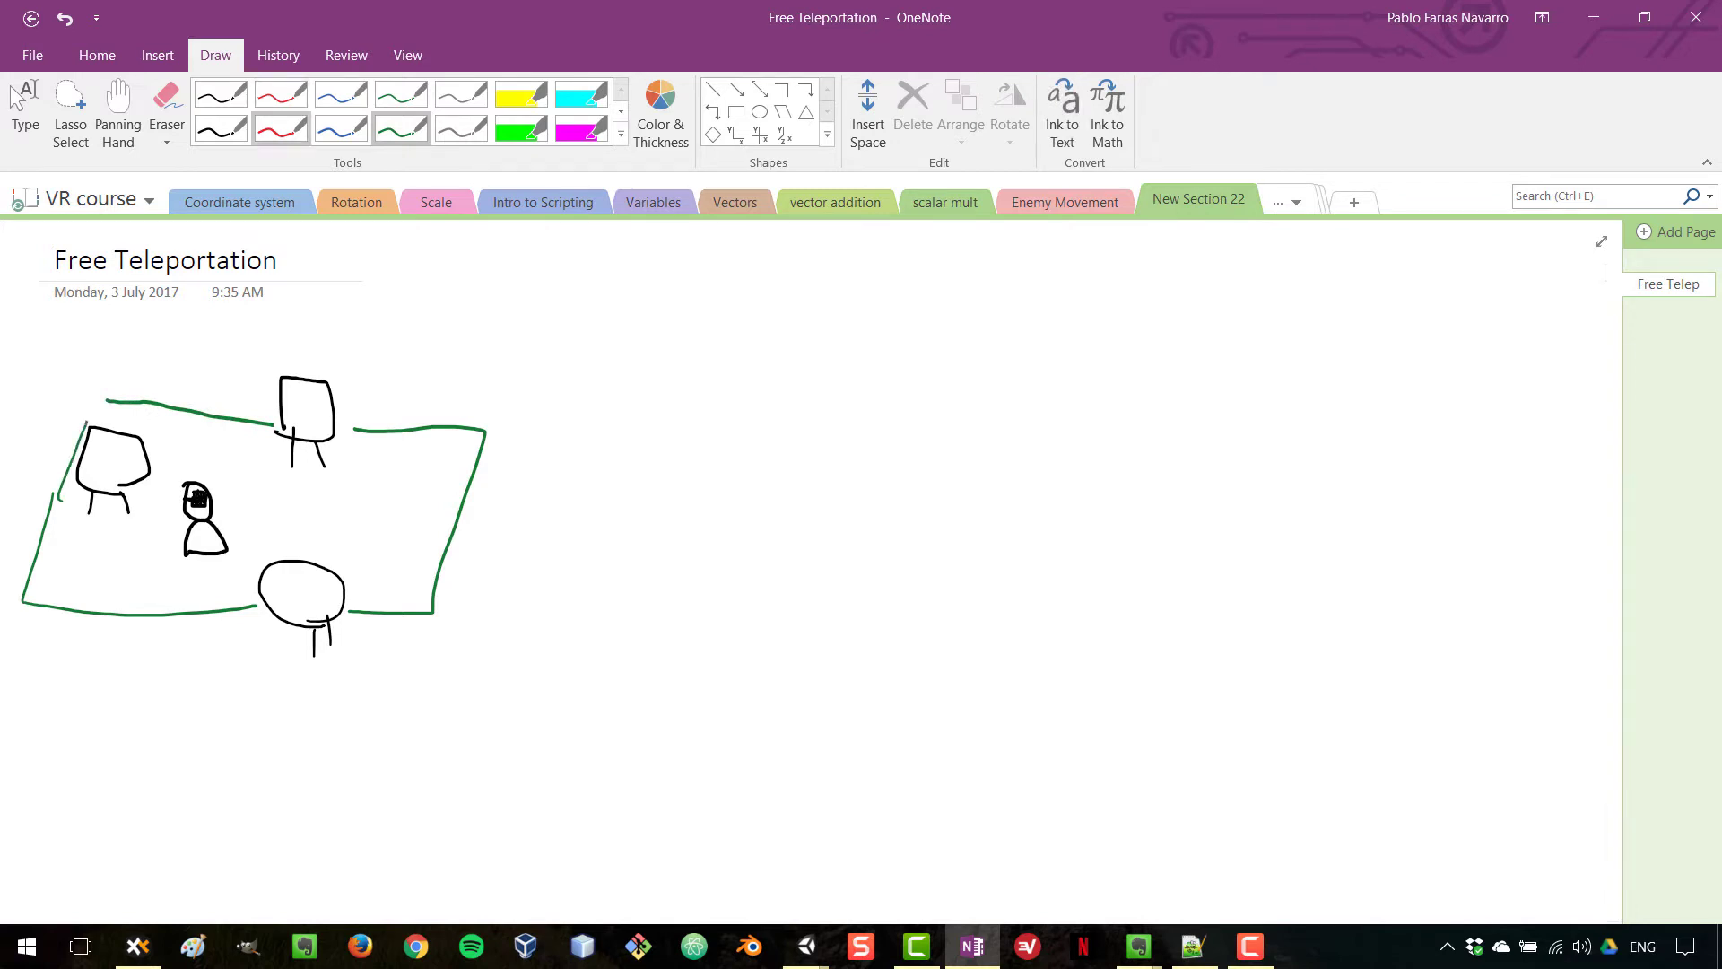
Draw a red dashed path arcing around the person and past the figures.
{"action": "left_click", "coordinate": [280, 128]}
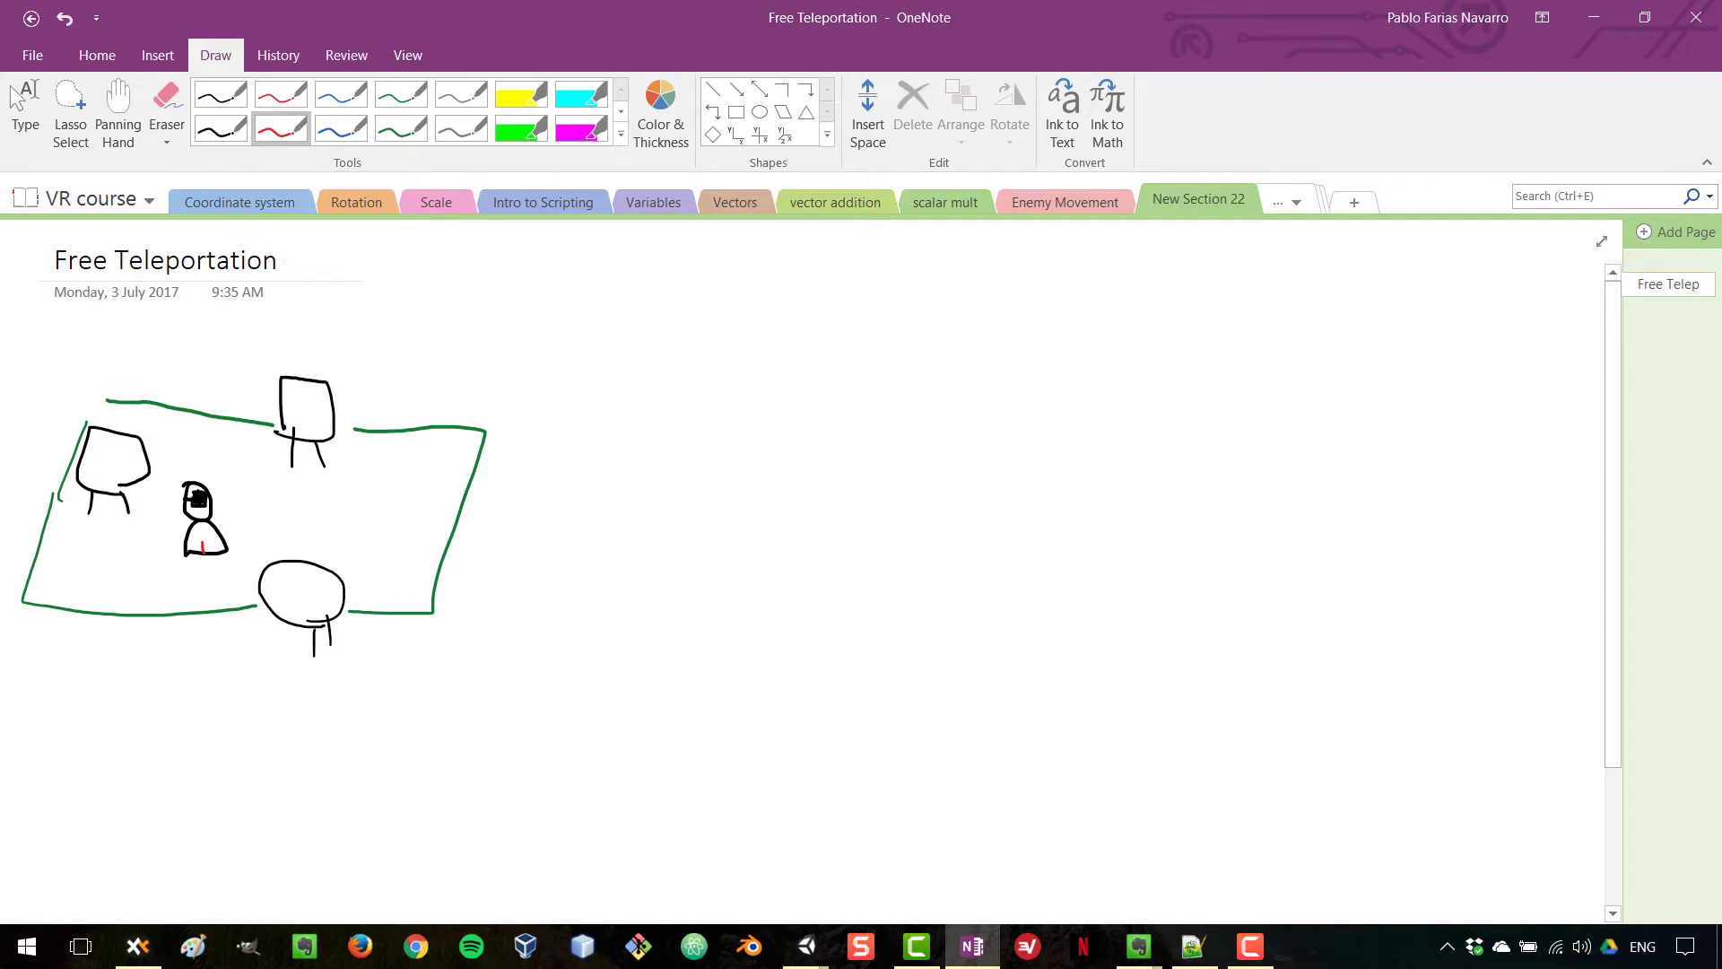
{"action": "mouse_move", "coordinate": [1297, 475]}
{"action": "left_mouse_down"}
{"action": "mouse_move", "coordinate": [1371, 445]}
{"action": "mouse_move", "coordinate": [1443, 490]}
{"action": "left_mouse_up"}
{"action": "left_click_drag", "start_coordinate": [1442, 431], "coordinate": [1463, 444]}
{"action": "left_click_drag", "start_coordinate": [89, 542], "coordinate": [93, 554]}
{"action": "left_click_drag", "start_coordinate": [105, 577], "coordinate": [117, 586]}
{"action": "left_click_drag", "start_coordinate": [337, 470], "coordinate": [342, 477]}
{"action": "left_click_drag", "start_coordinate": [283, 508], "coordinate": [295, 510]}
{"action": "left_click_drag", "start_coordinate": [312, 510], "coordinate": [319, 511]}
Mark blue oval targets and dashes on the red dotted path, then return to Evernote.
{"action": "left_click", "coordinate": [341, 129]}
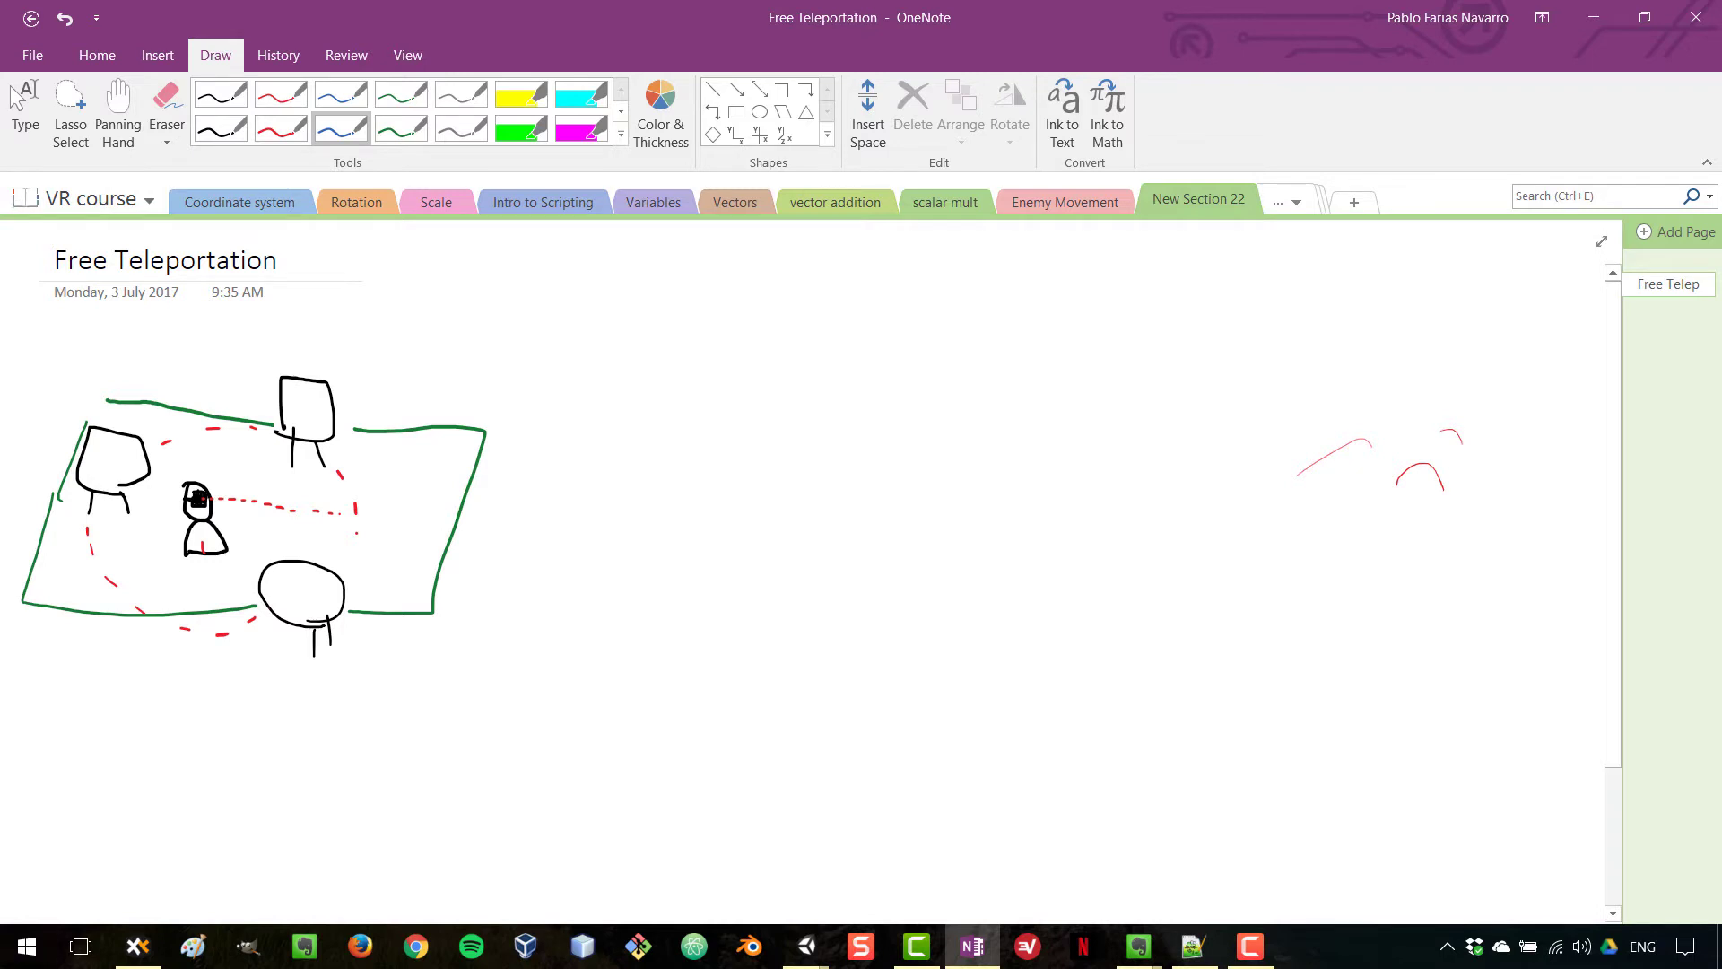
{"action": "mouse_move", "coordinate": [321, 508]}
{"action": "left_mouse_down"}
{"action": "mouse_move", "coordinate": [348, 513]}
{"action": "mouse_move", "coordinate": [325, 505]}
{"action": "left_mouse_up"}
{"action": "left_click_drag", "start_coordinate": [320, 551], "coordinate": [244, 515]}
{"action": "mouse_move", "coordinate": [253, 519]}
{"action": "left_mouse_down"}
{"action": "mouse_move", "coordinate": [241, 482]}
{"action": "mouse_move", "coordinate": [289, 467]}
{"action": "left_mouse_up"}
{"action": "key", "text": "alt+Tab"}
{"action": "key", "text": "alt+Tab"}
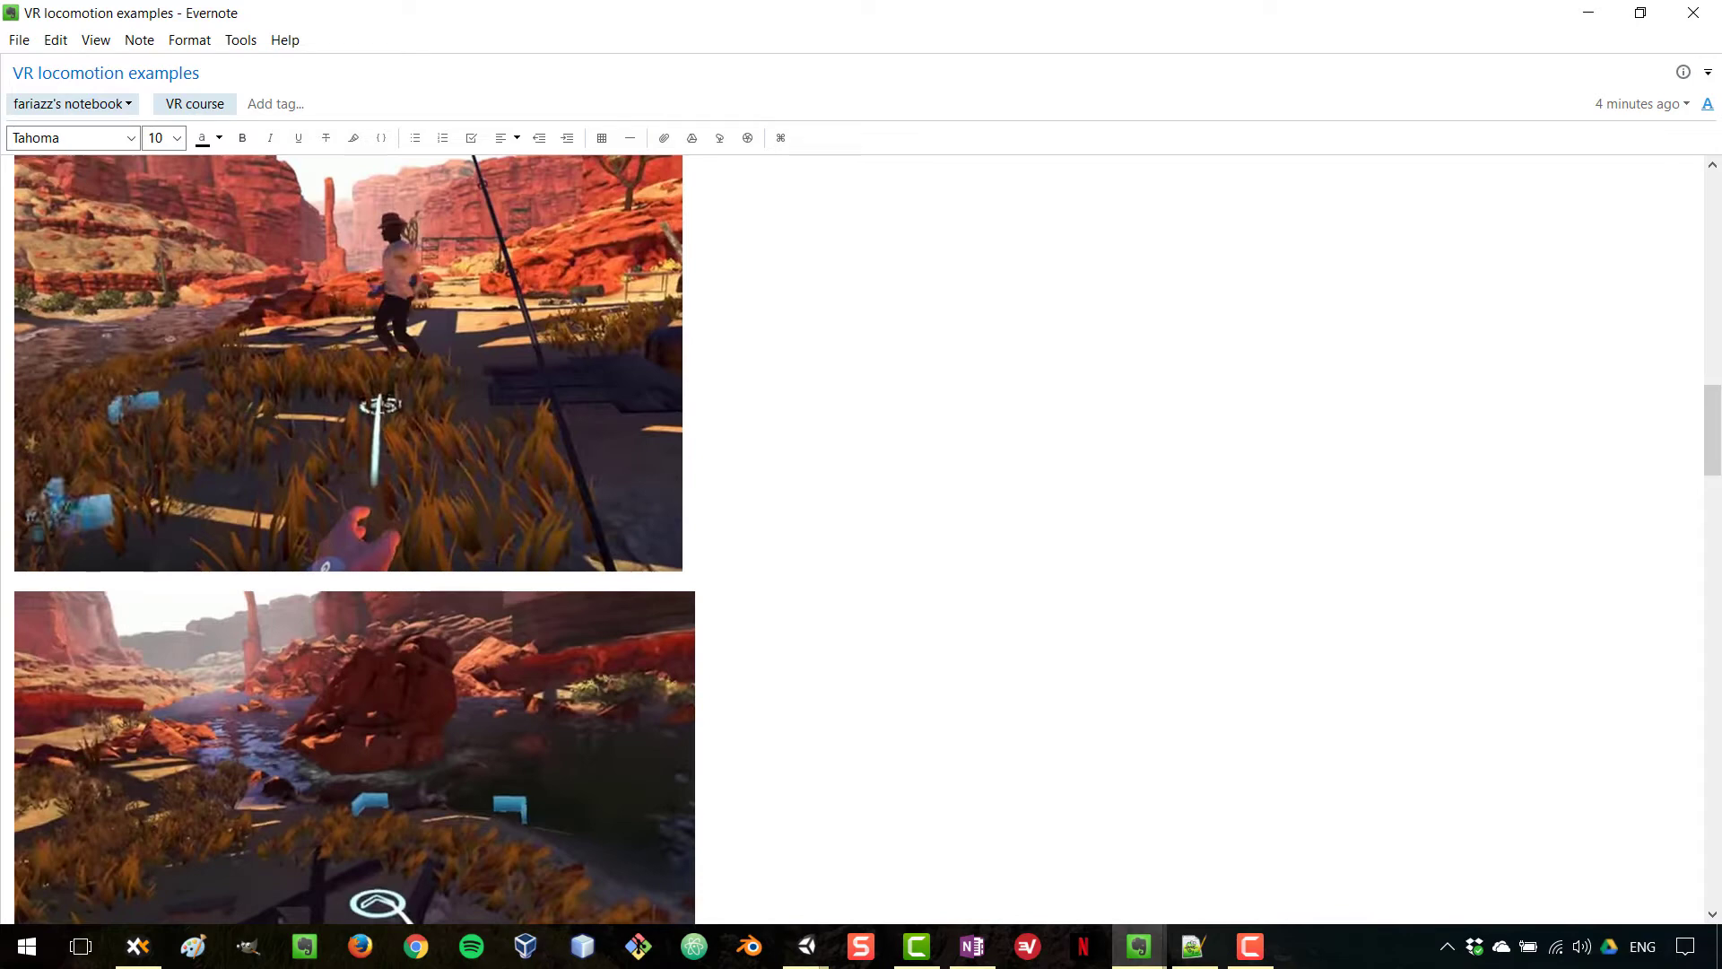
Back in OneNote, draw a second black stick figure beside the table.
{"action": "left_click", "coordinate": [1589, 13]}
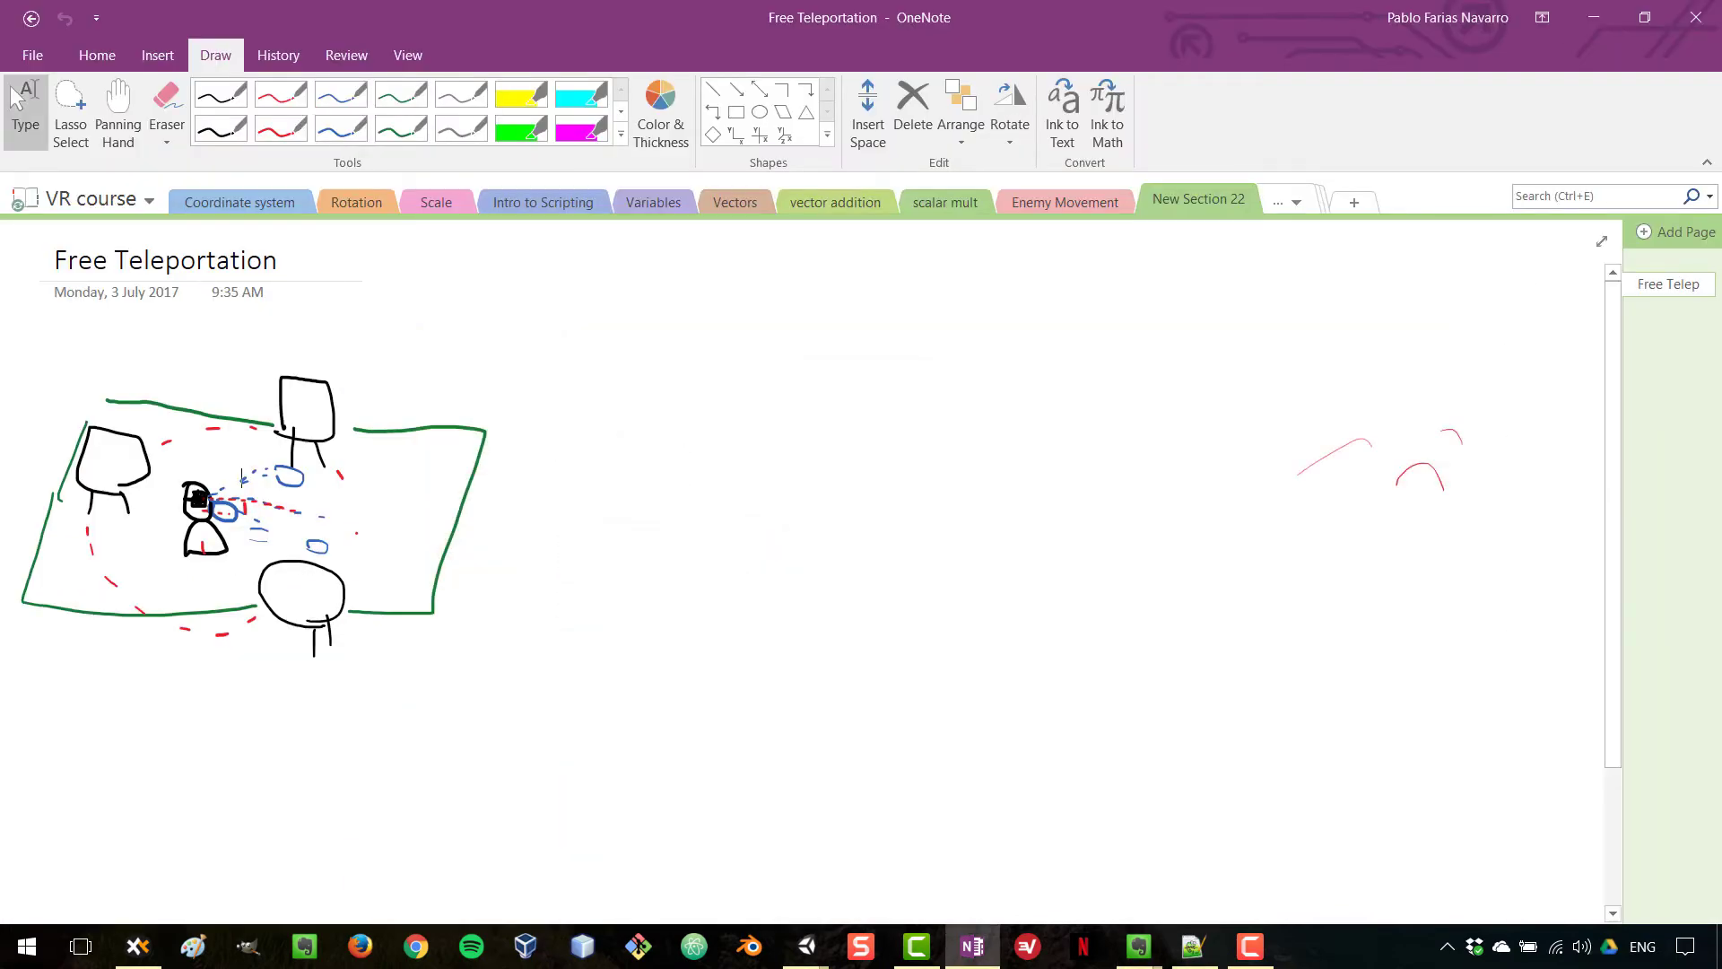
{"action": "left_click", "coordinate": [341, 128]}
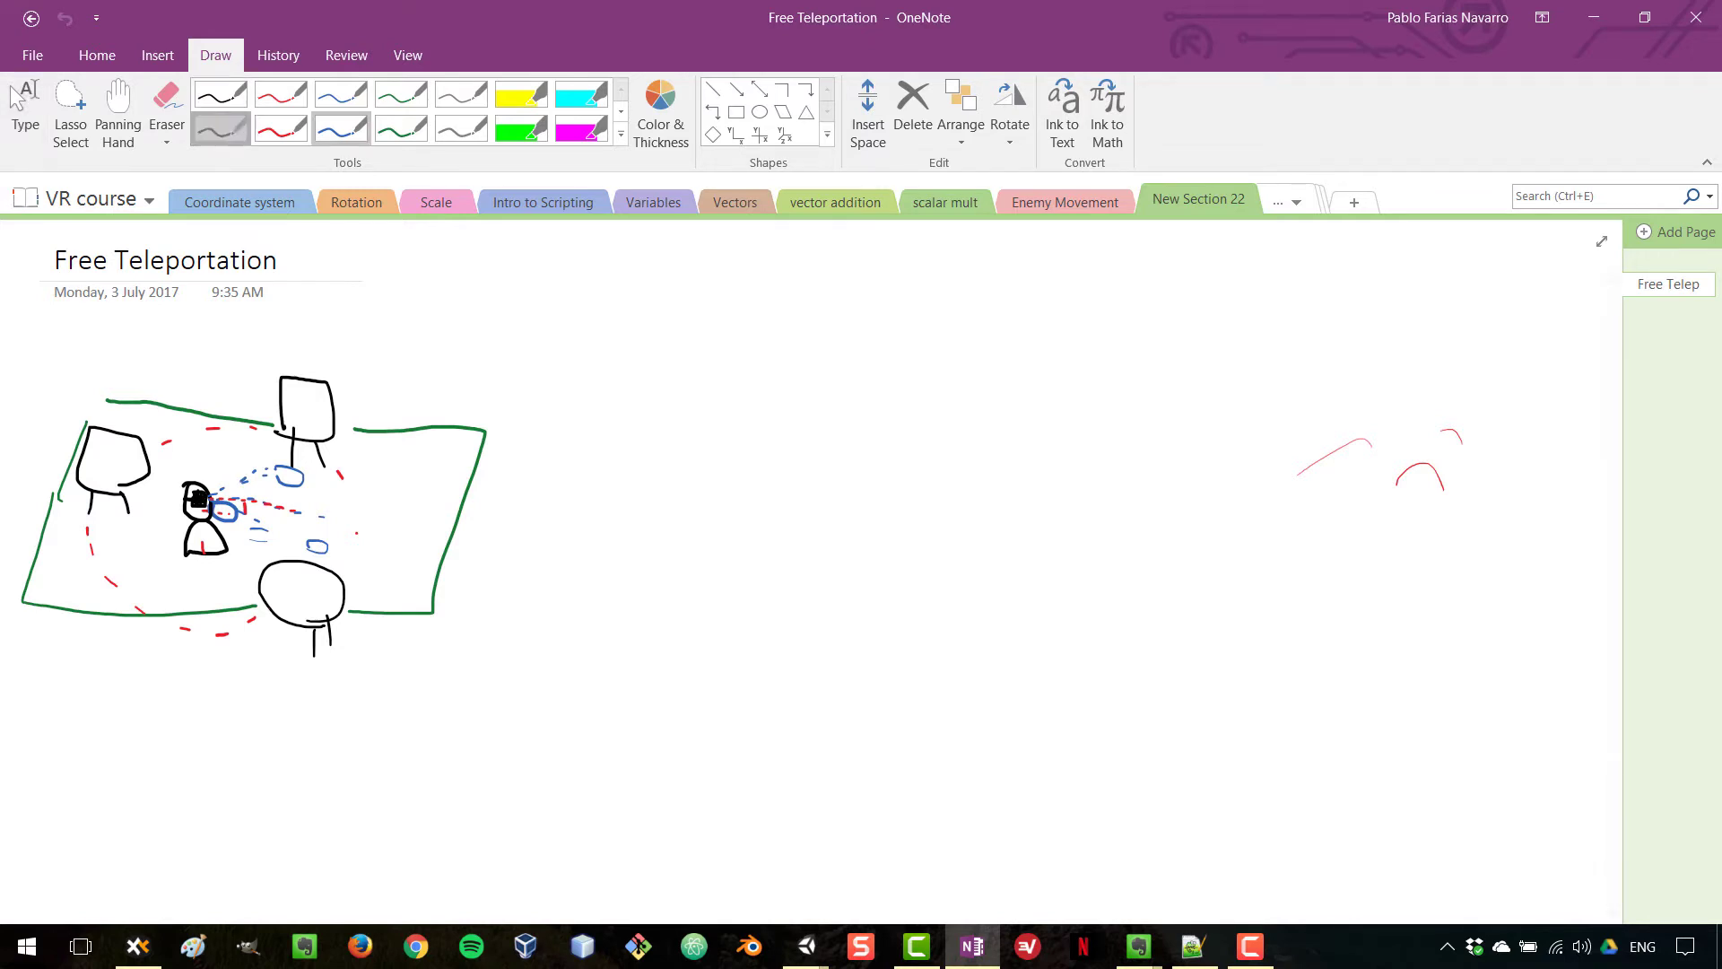
{"action": "left_click", "coordinate": [221, 128]}
{"action": "mouse_move", "coordinate": [303, 546]}
{"action": "left_mouse_down"}
{"action": "mouse_move", "coordinate": [332, 523]}
{"action": "mouse_move", "coordinate": [343, 545]}
{"action": "mouse_move", "coordinate": [305, 546]}
{"action": "mouse_move", "coordinate": [329, 499]}
{"action": "left_mouse_up"}
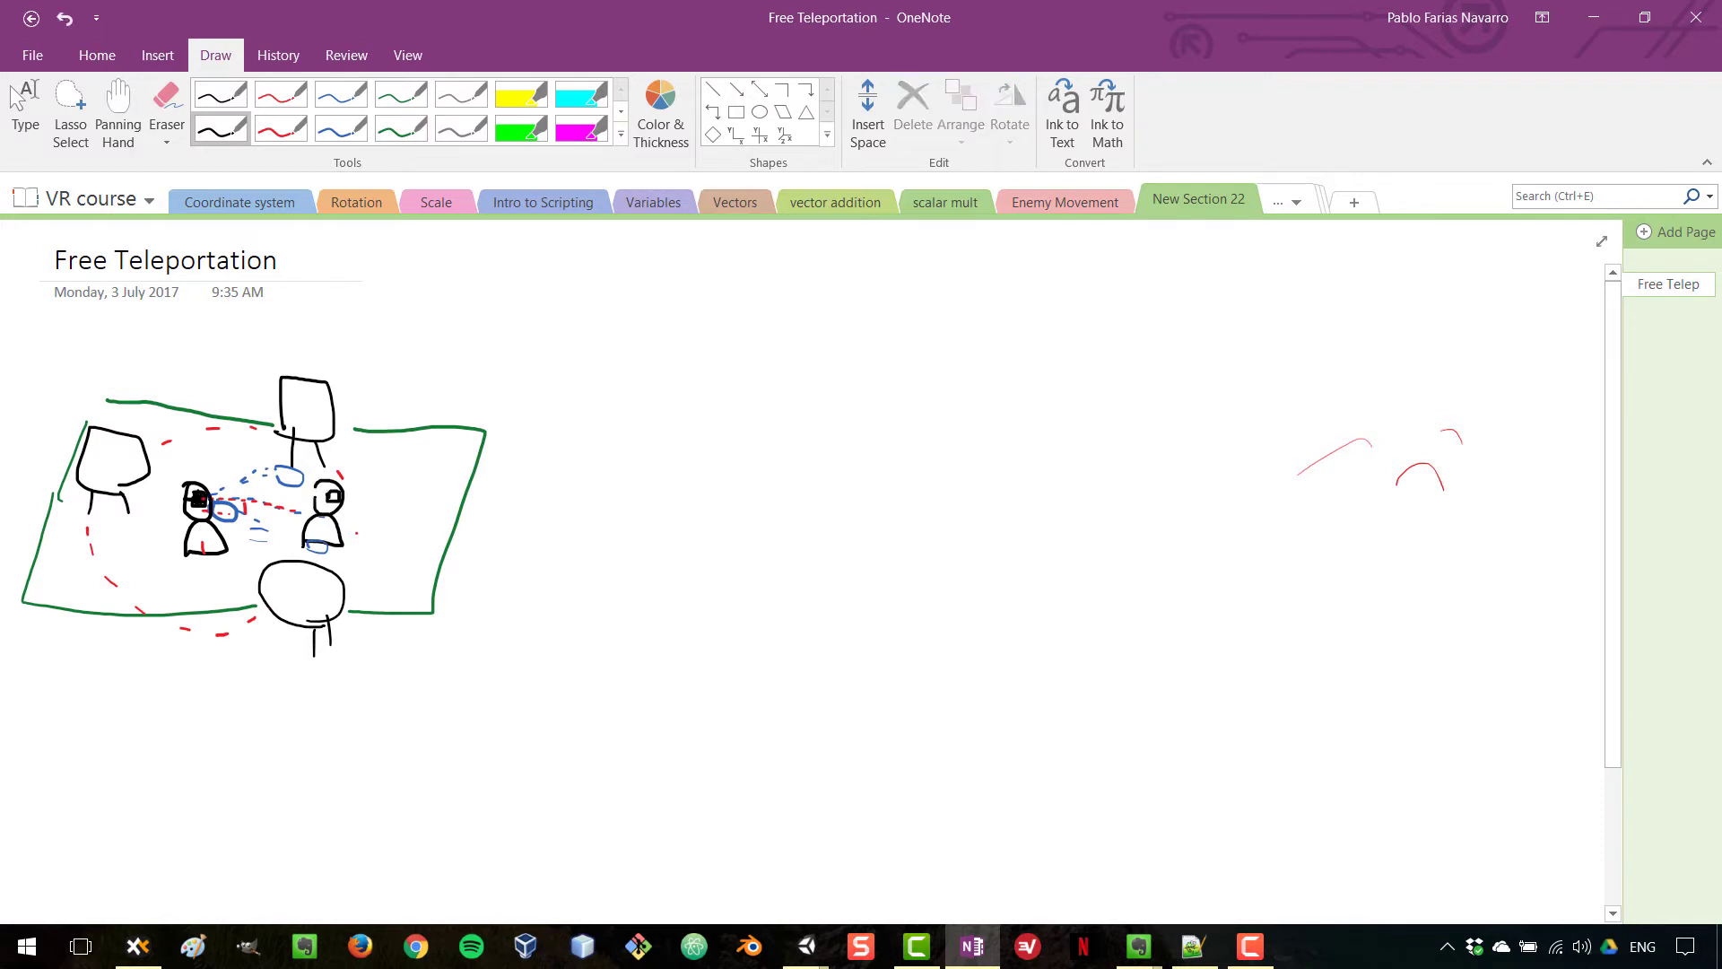
Extend the red dashed teleport circle around the table's right side and upper left.
{"action": "left_click", "coordinate": [280, 128]}
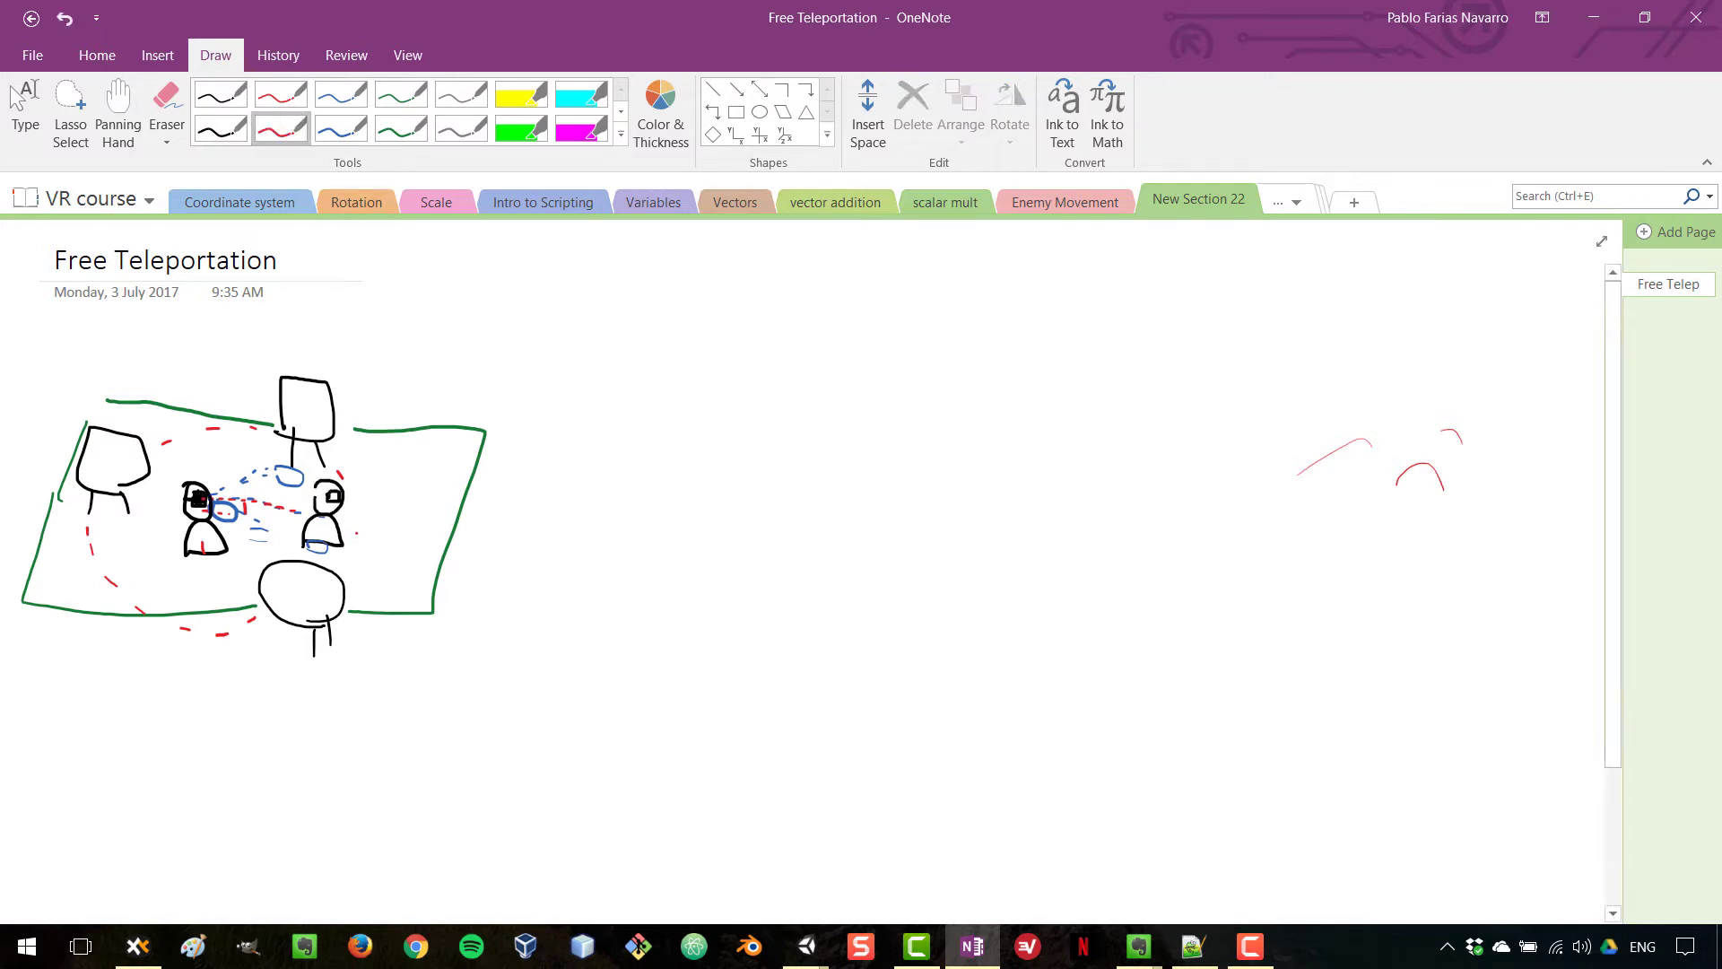
{"action": "left_click_drag", "start_coordinate": [404, 436], "coordinate": [423, 445]}
{"action": "left_click_drag", "start_coordinate": [444, 457], "coordinate": [460, 474]}
{"action": "left_click_drag", "start_coordinate": [471, 490], "coordinate": [464, 540]}
{"action": "left_click_drag", "start_coordinate": [460, 568], "coordinate": [417, 626]}
{"action": "left_click_drag", "start_coordinate": [368, 644], "coordinate": [354, 647]}
{"action": "left_click_drag", "start_coordinate": [213, 453], "coordinate": [211, 462]}
Alt+Tab back to the Unity editor showing the M14 project's Game scene.
{"action": "key", "text": "alt+Tab"}
{"action": "key", "text": "alt+Tab"}
{"action": "key", "text": "alt+Tab"}
{"action": "key", "text": "alt+Tab"}
{"action": "key", "text": "alt+Tab"}
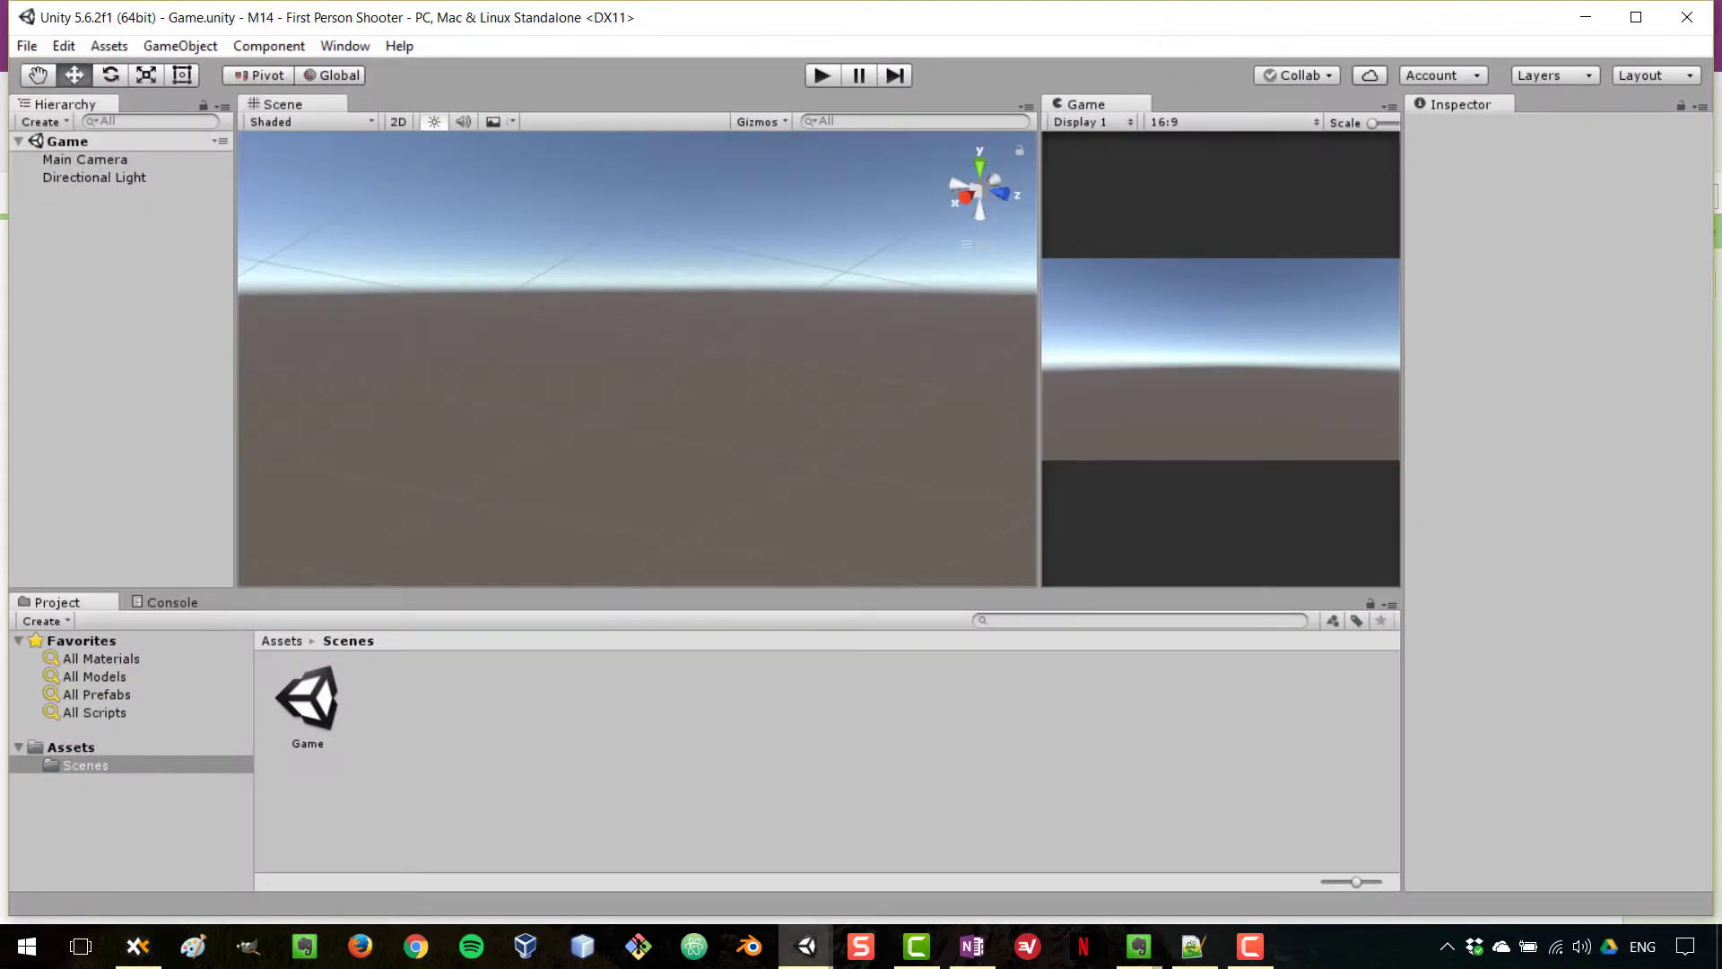
{"action": "key", "text": "alt+Tab"}
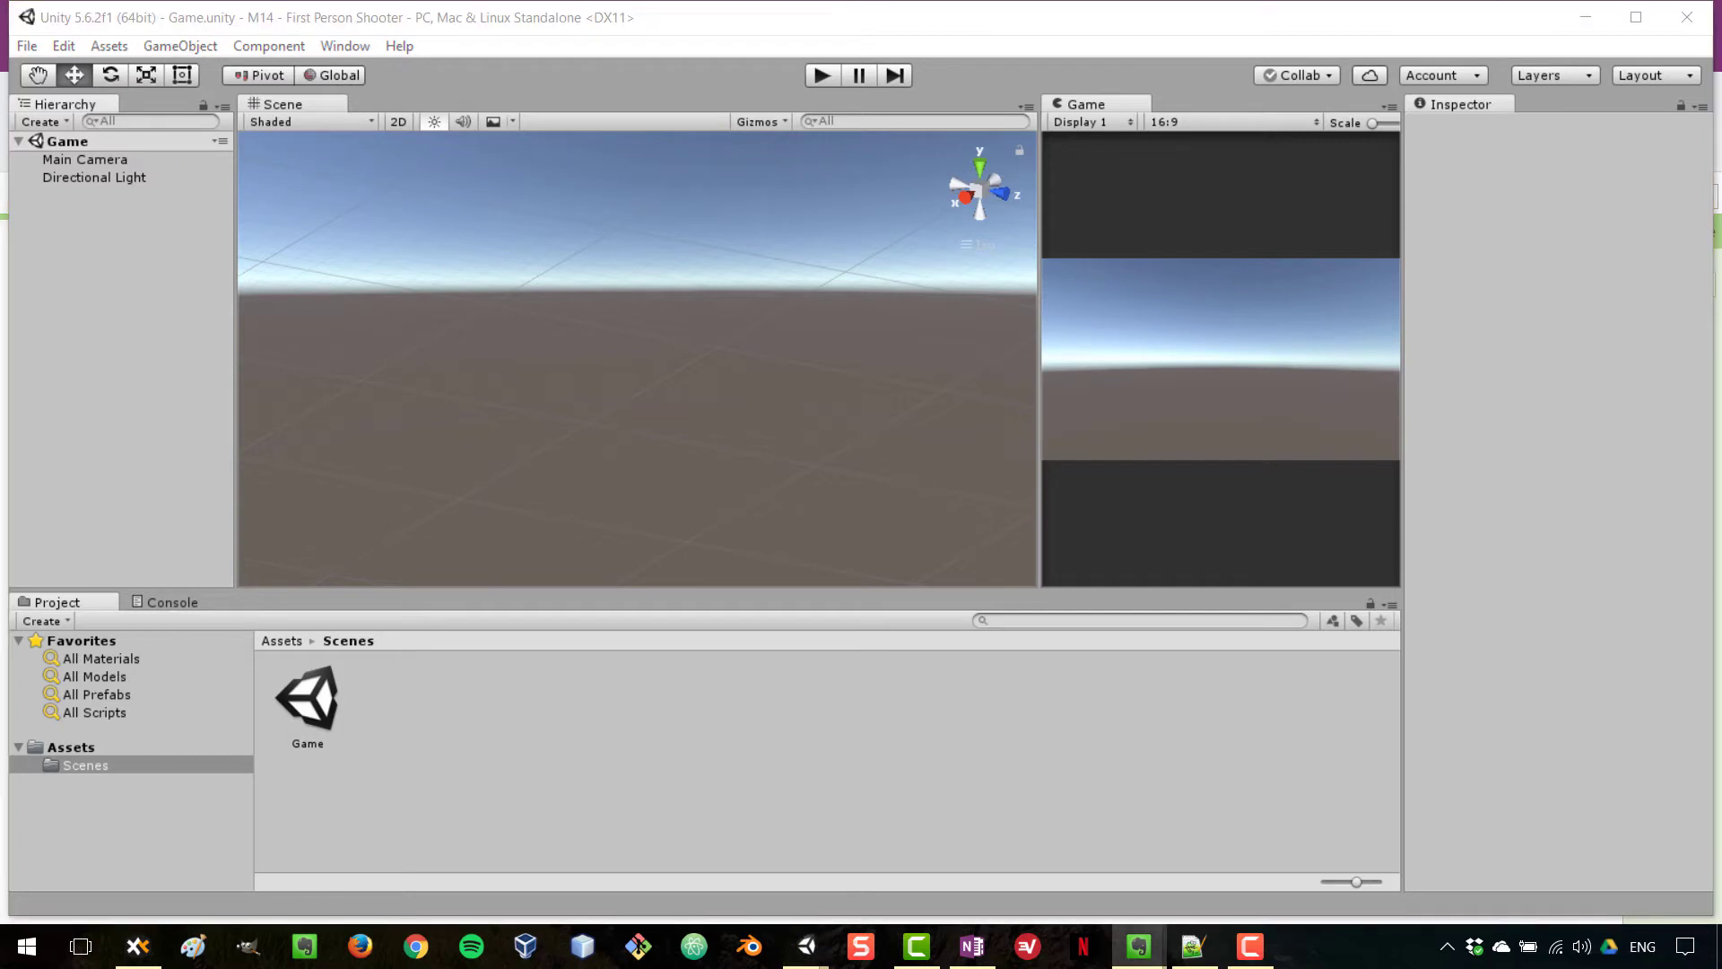
{"action": "key", "text": "alt+Tab"}
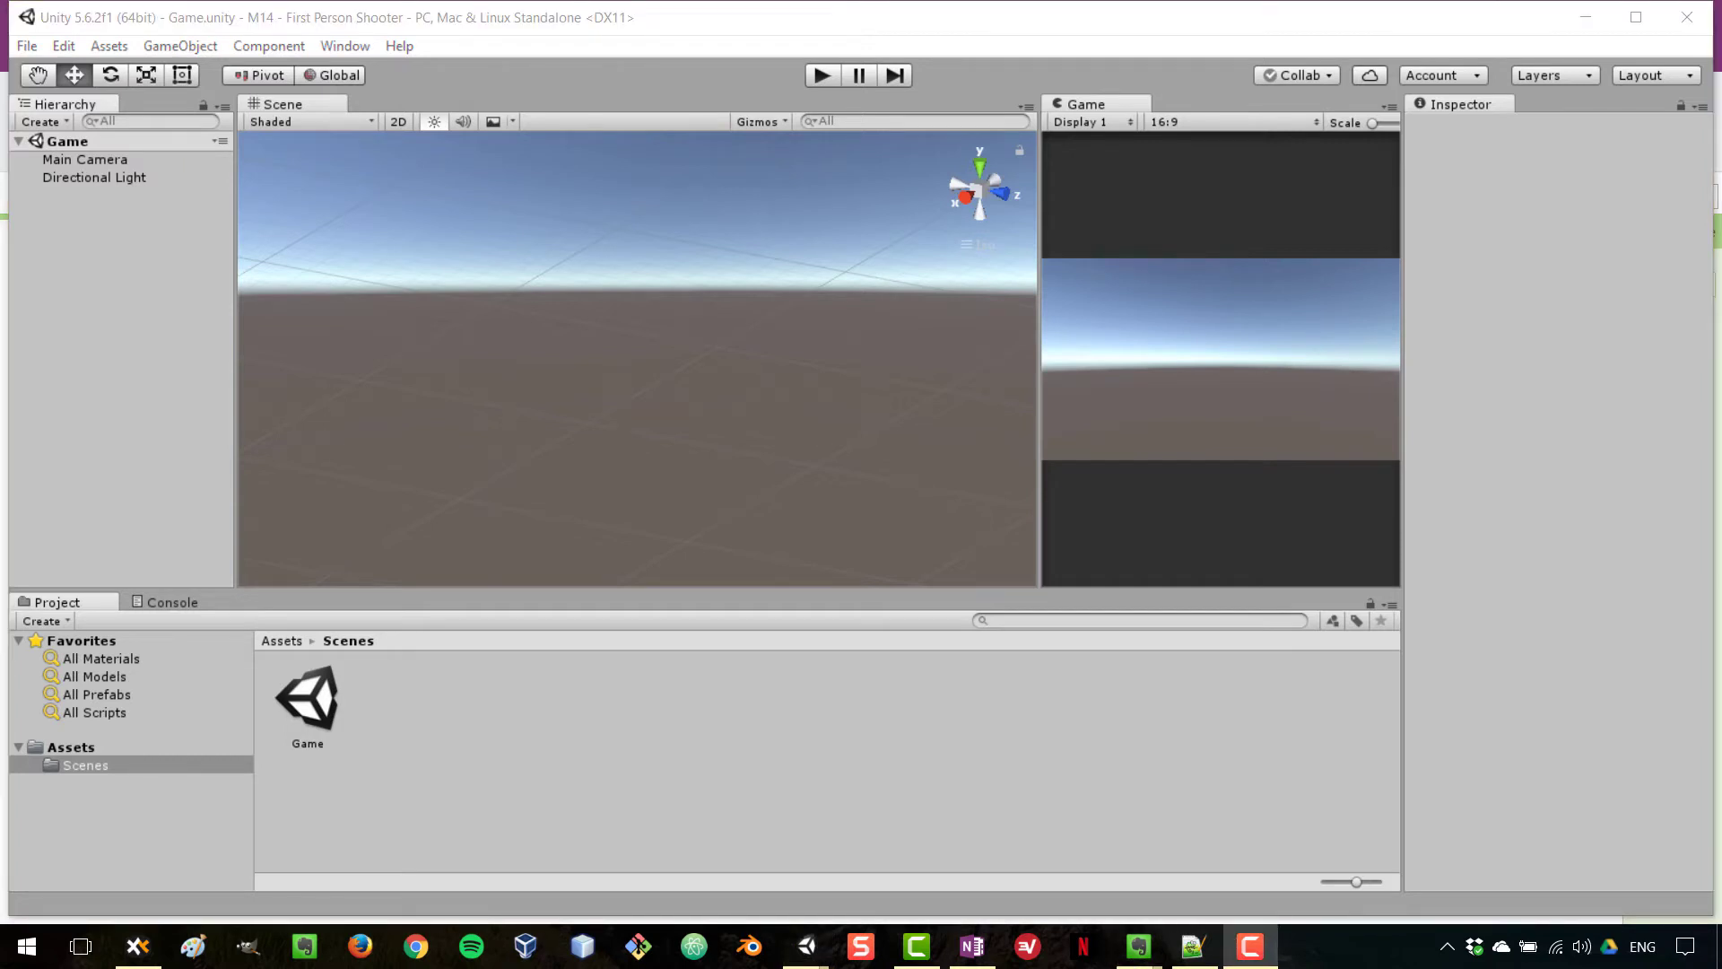
{"action": "key", "text": "alt+Tab"}
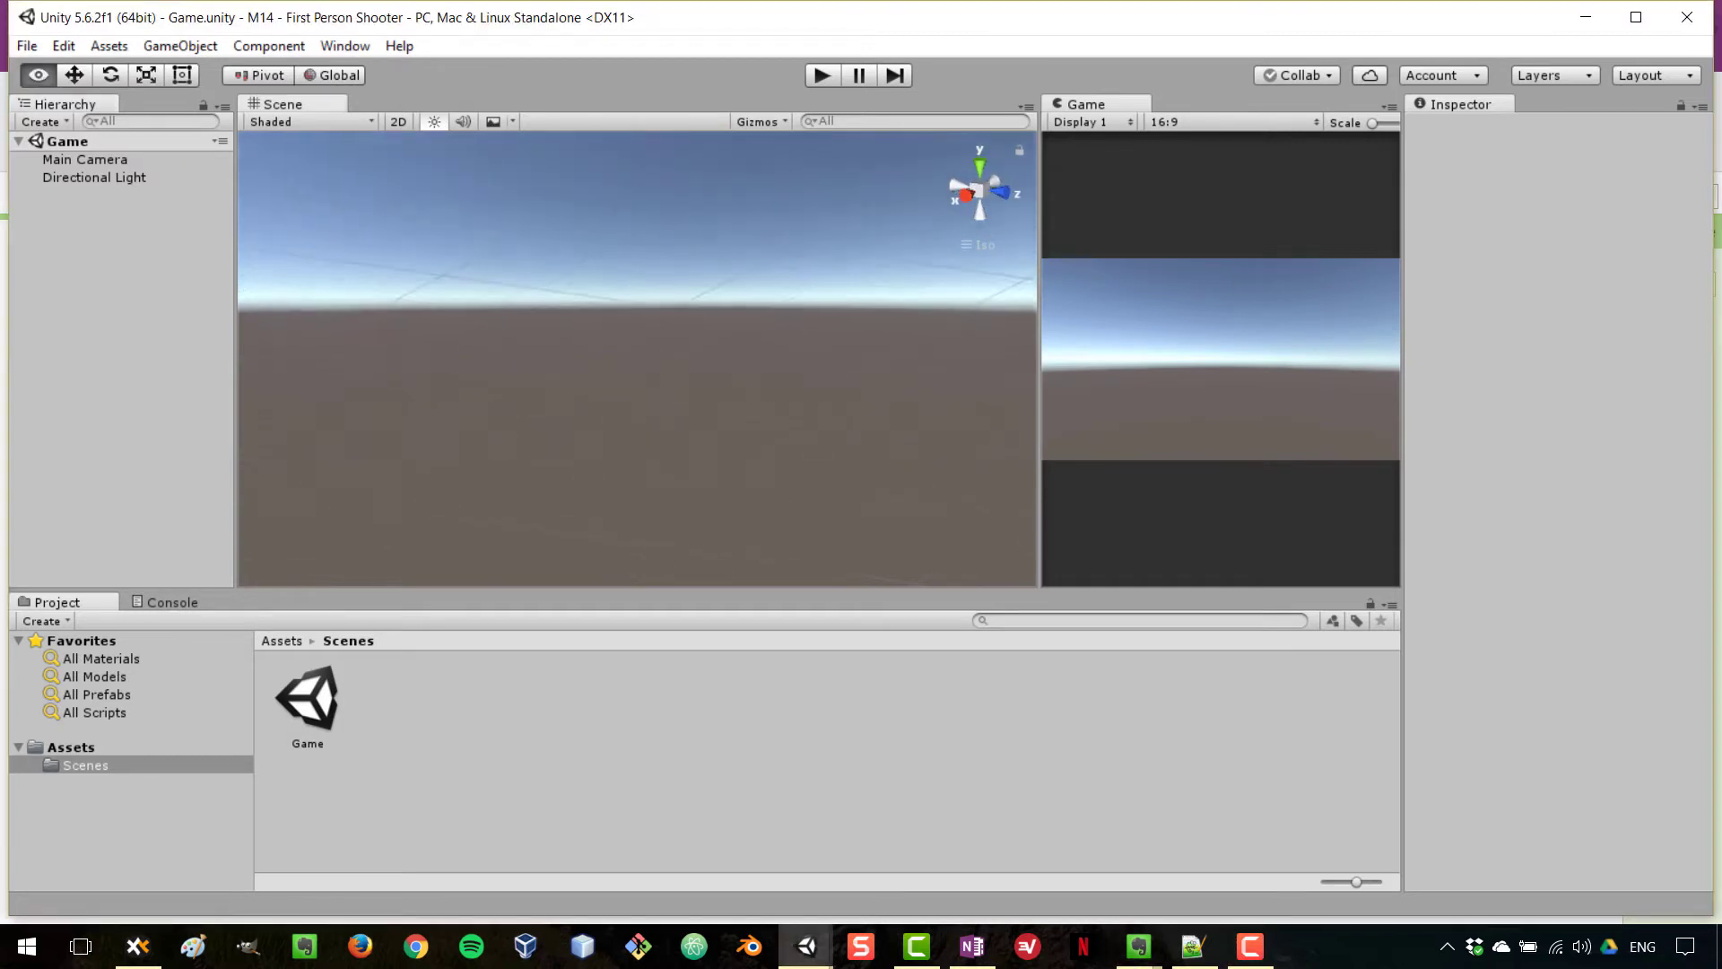
Switch to the Move tool and add a 3D Plane to the Game scene.
{"action": "key", "text": "q"}
{"action": "key", "text": "w"}
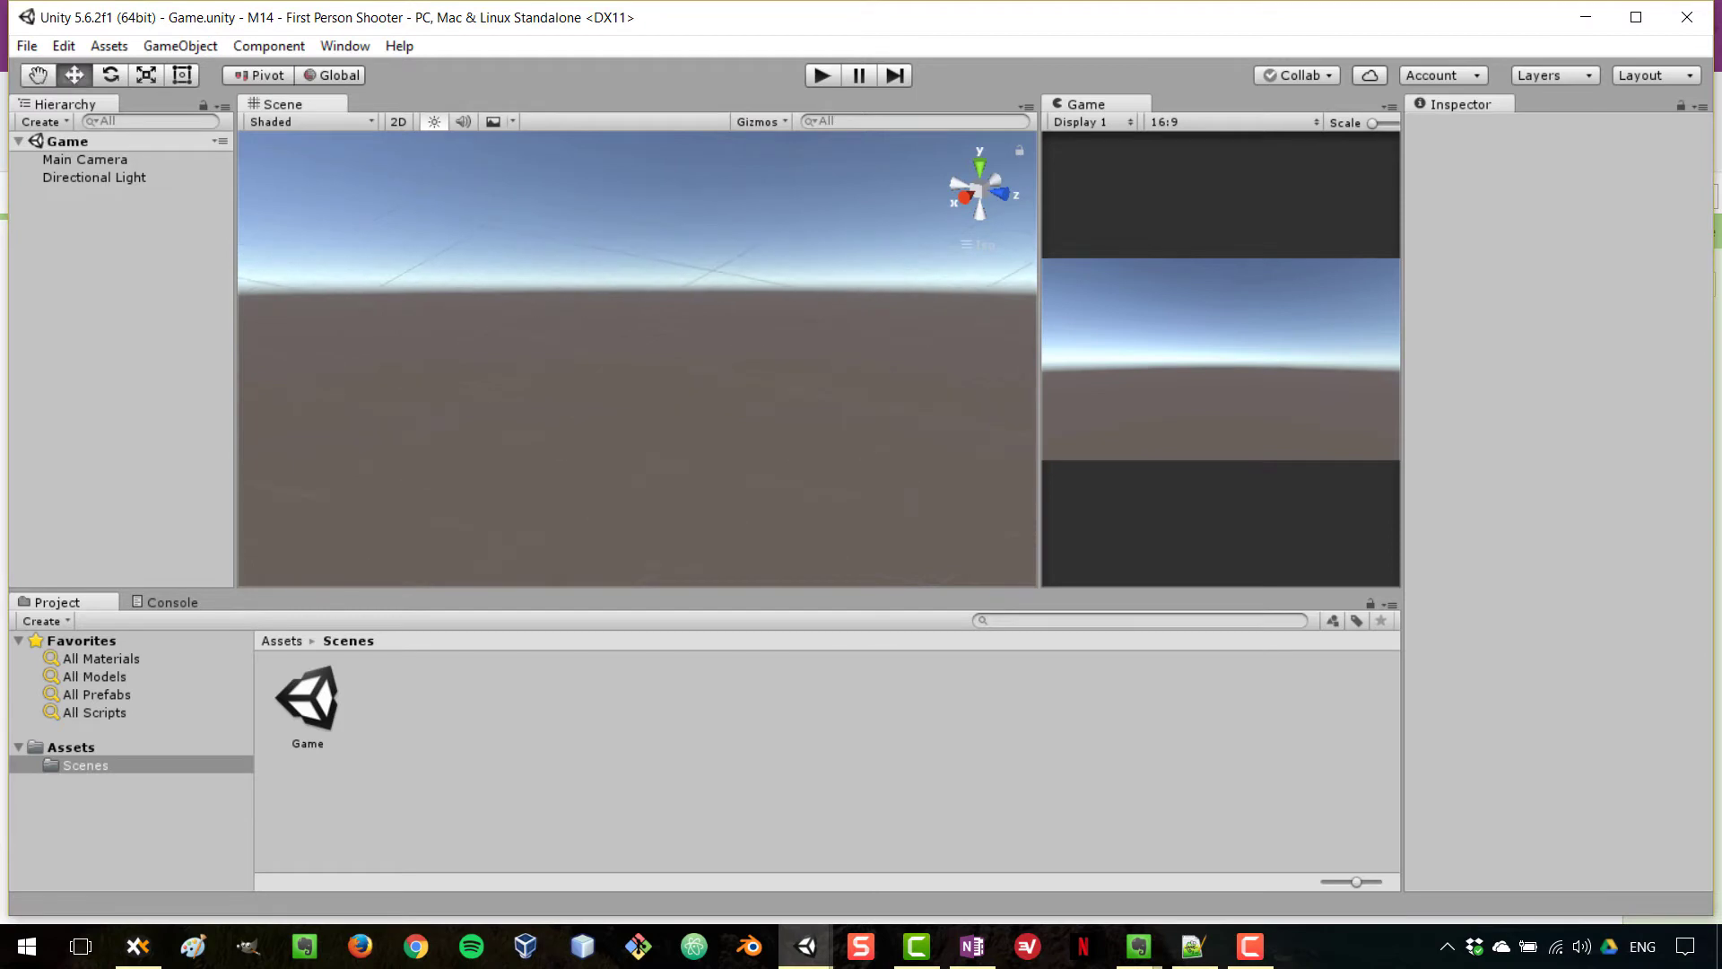
{"action": "right_click", "coordinate": [72, 141]}
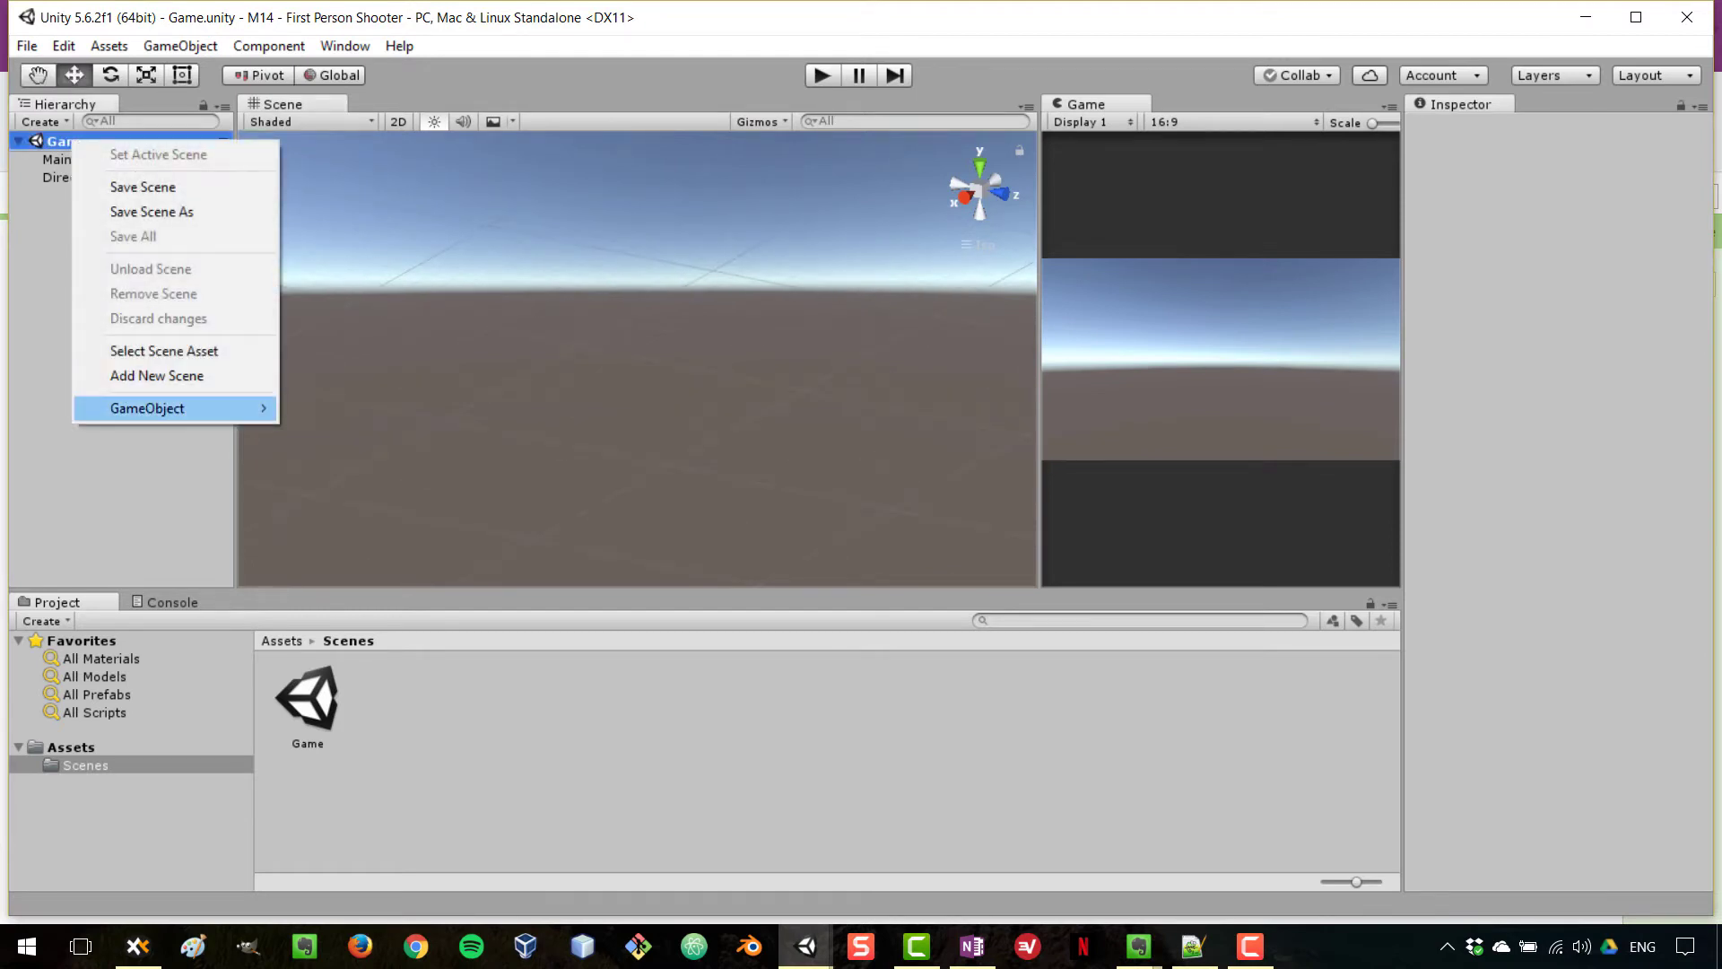
{"action": "mouse_move", "coordinate": [147, 409]}
{"action": "mouse_move", "coordinate": [359, 432]}
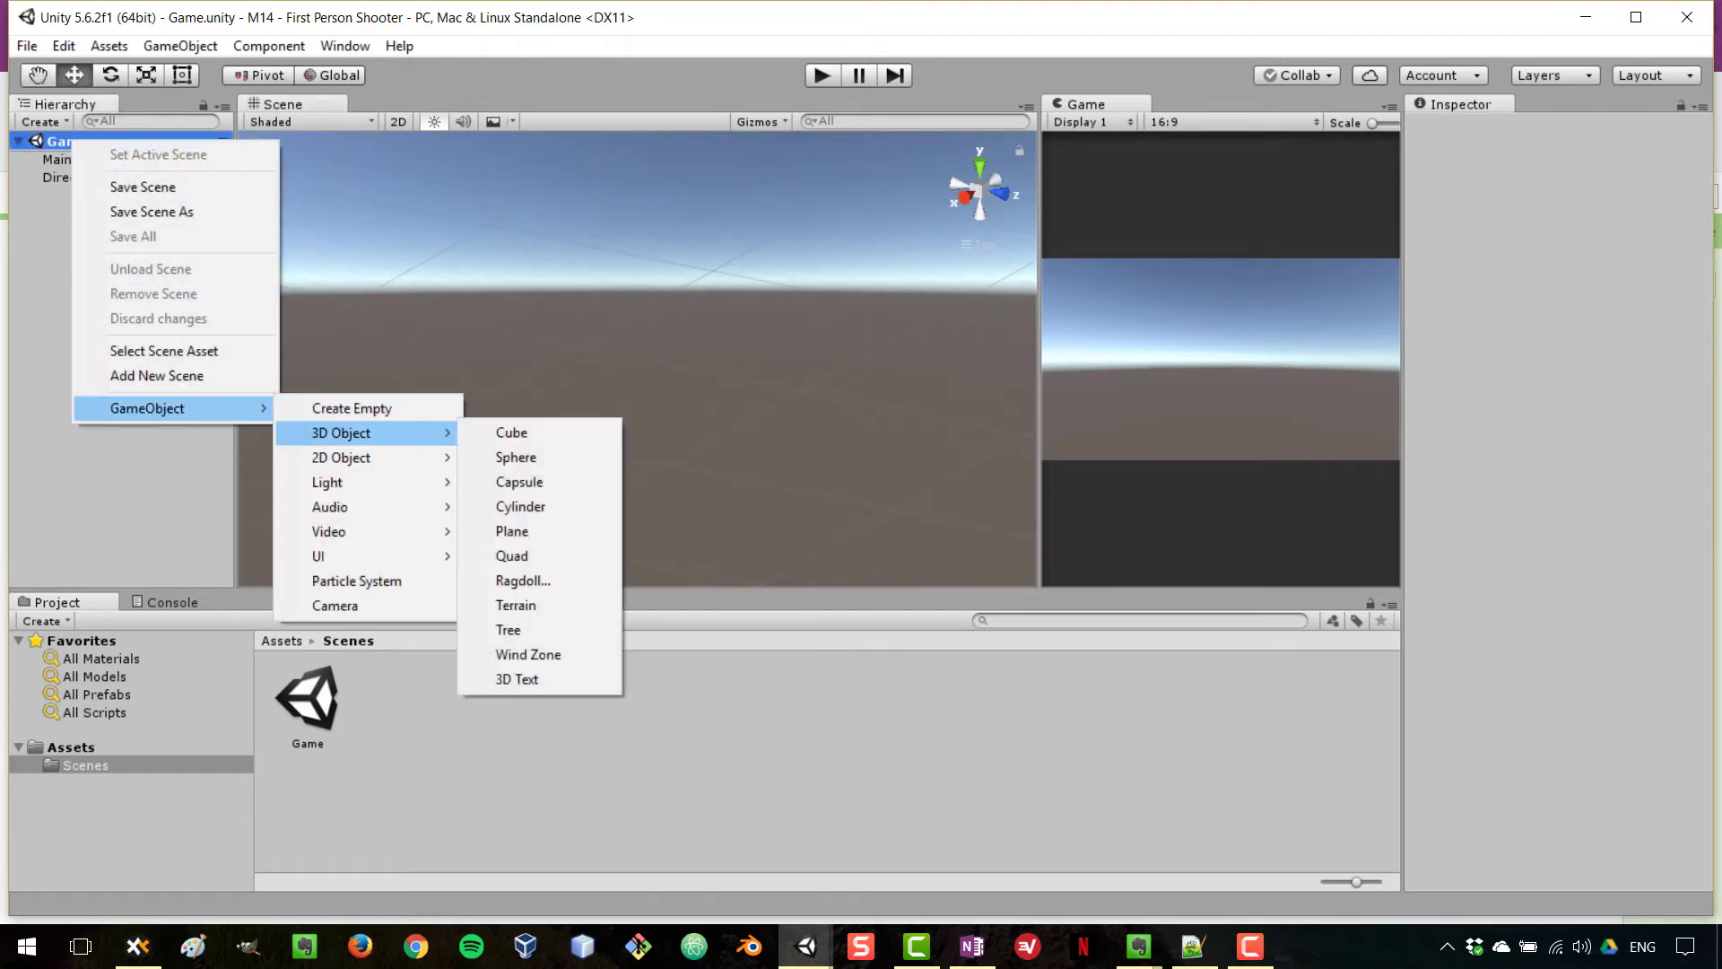
{"action": "left_click", "coordinate": [512, 531]}
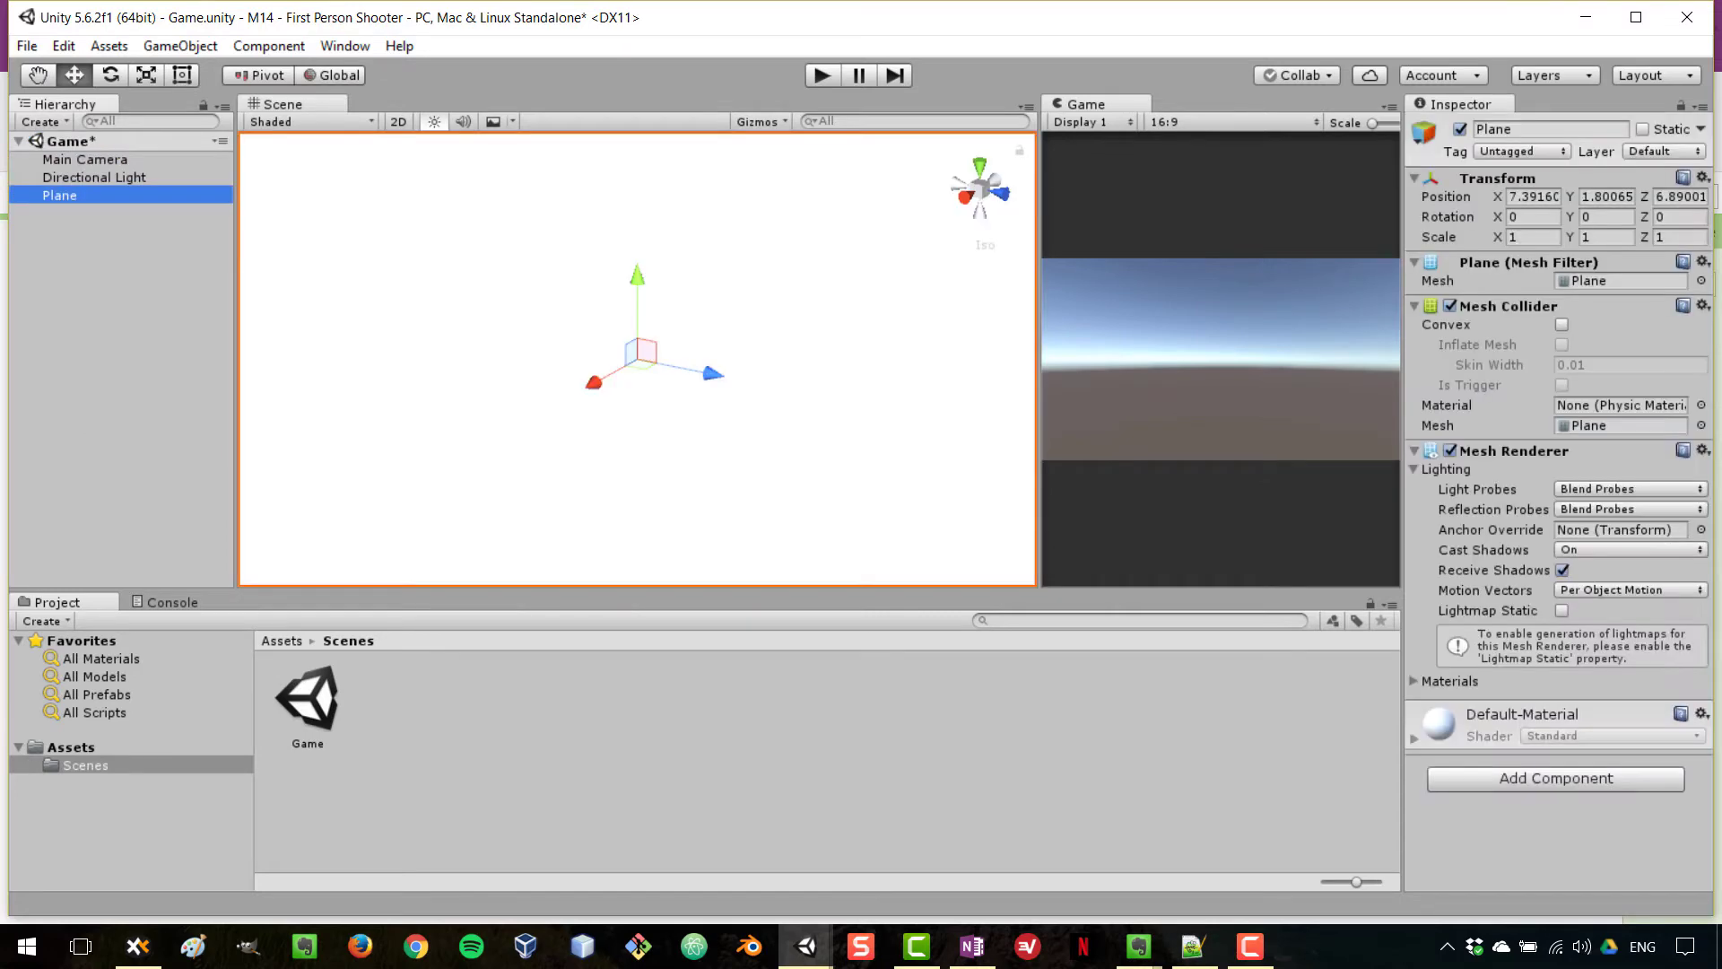
{"action": "mouse_move", "coordinate": [637, 359]}
{"action": "left_mouse_down", "text": "alt"}
{"action": "mouse_move", "coordinate": [637, 395]}
{"action": "mouse_move", "coordinate": [639, 368]}
{"action": "left_mouse_up", "text": "alt"}
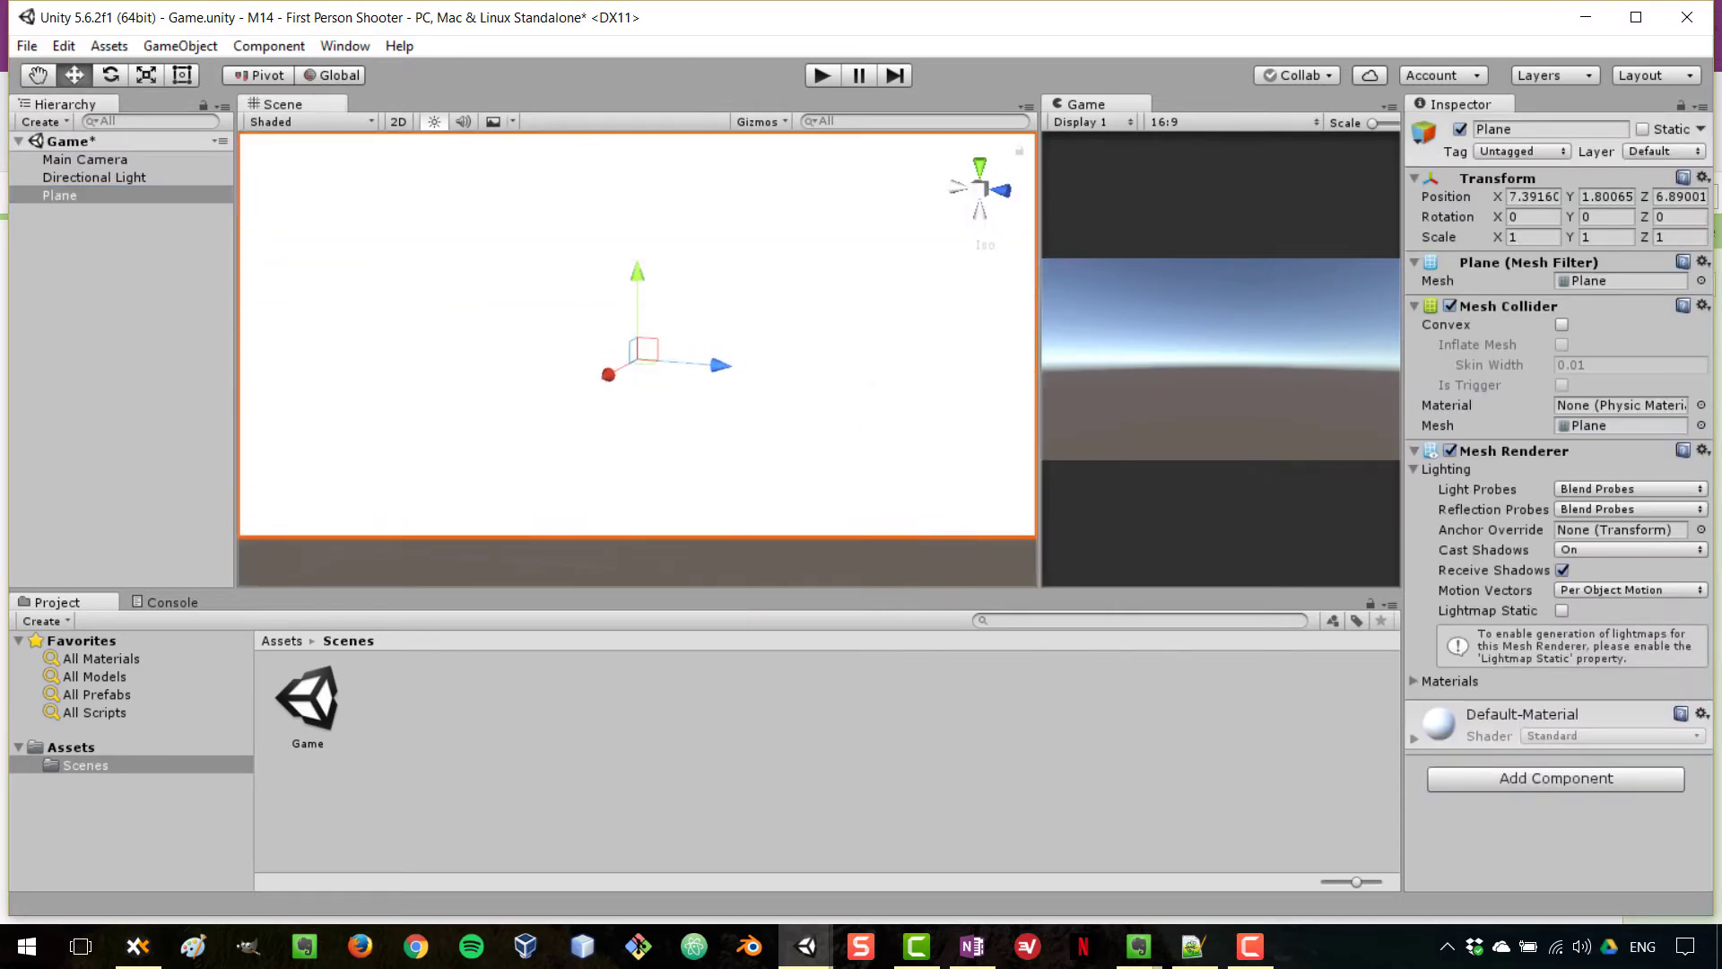
Set the Plane's position to 0, 0, 0 and frame it in the Scene view.
{"action": "left_click", "coordinate": [1534, 196]}
{"action": "type", "text": "0"}
{"action": "key", "text": "Tab"}
{"action": "type", "text": "0"}
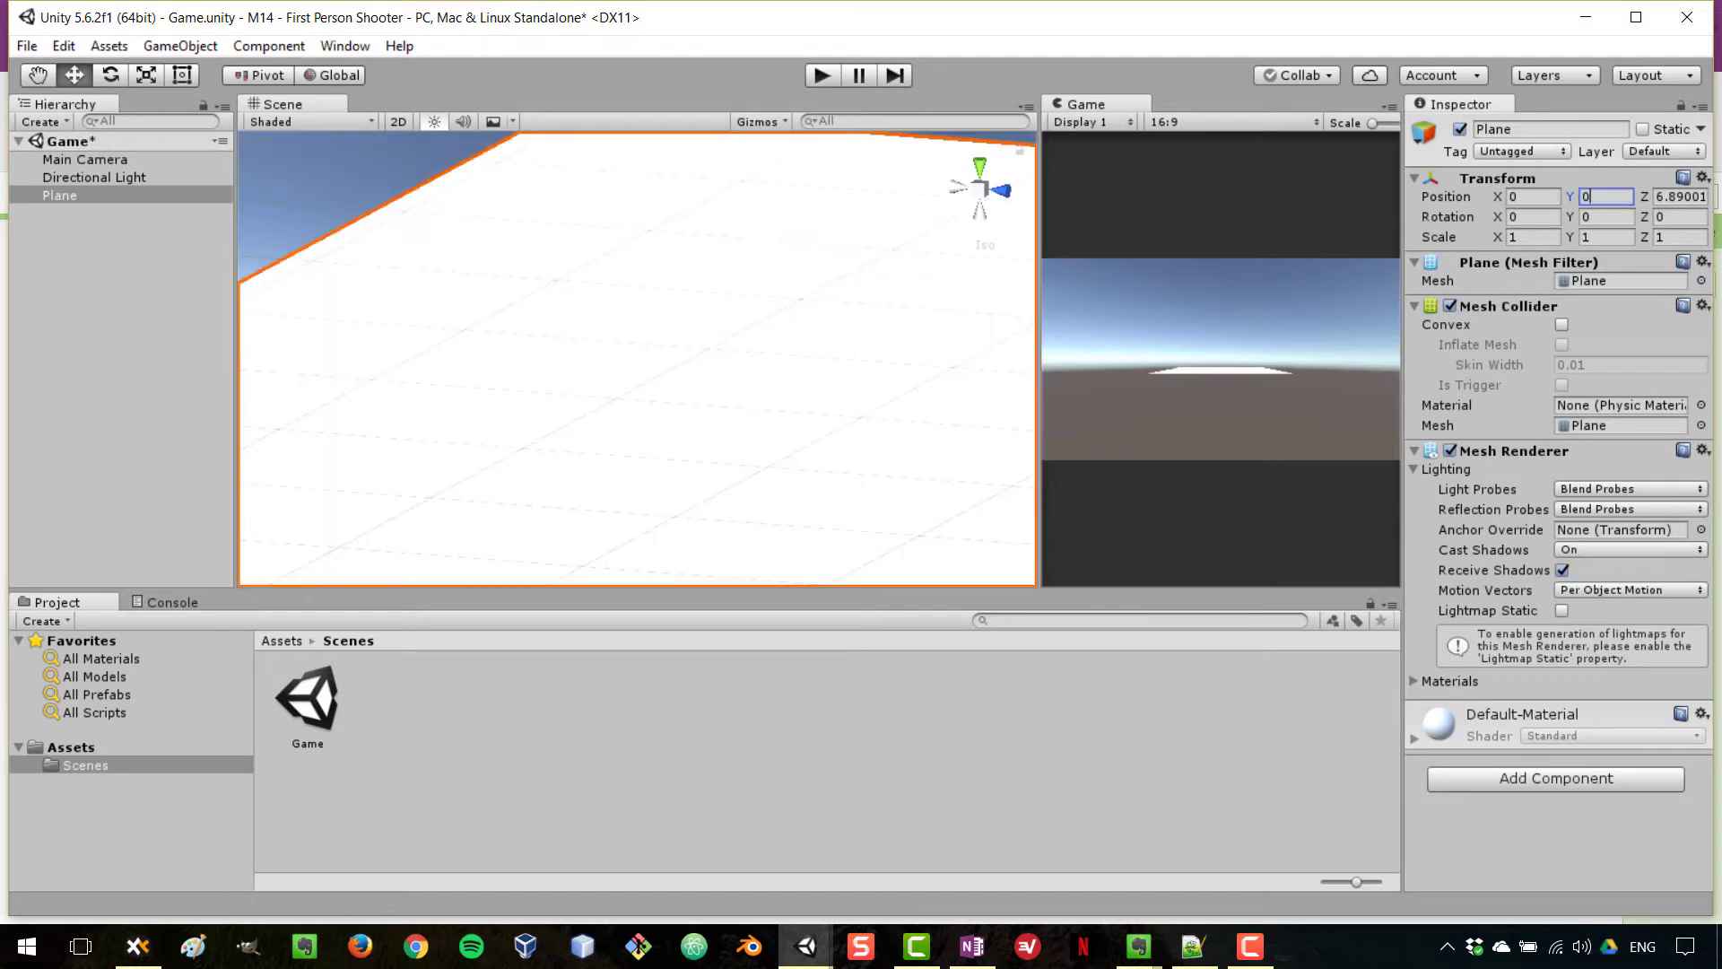
{"action": "key", "text": "Tab"}
{"action": "type", "text": "0"}
{"action": "key", "text": "Return"}
{"action": "key", "text": "f"}
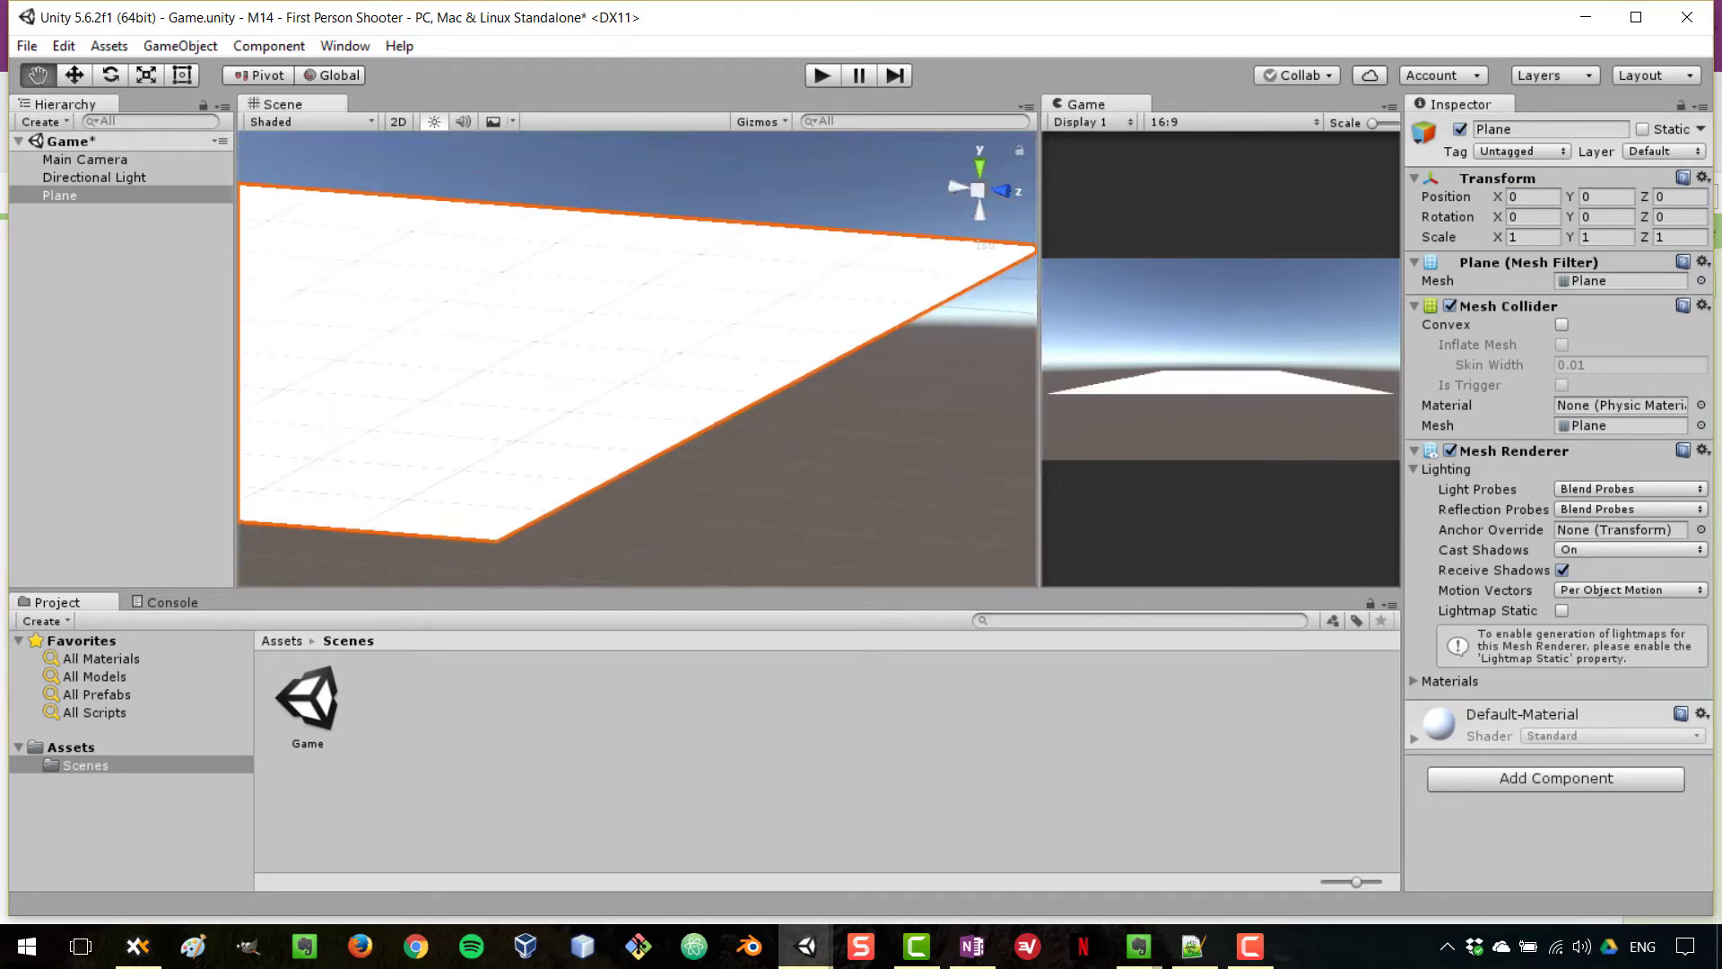
{"action": "left_click_drag", "start_coordinate": [637, 359], "coordinate": [637, 381], "text": "alt"}
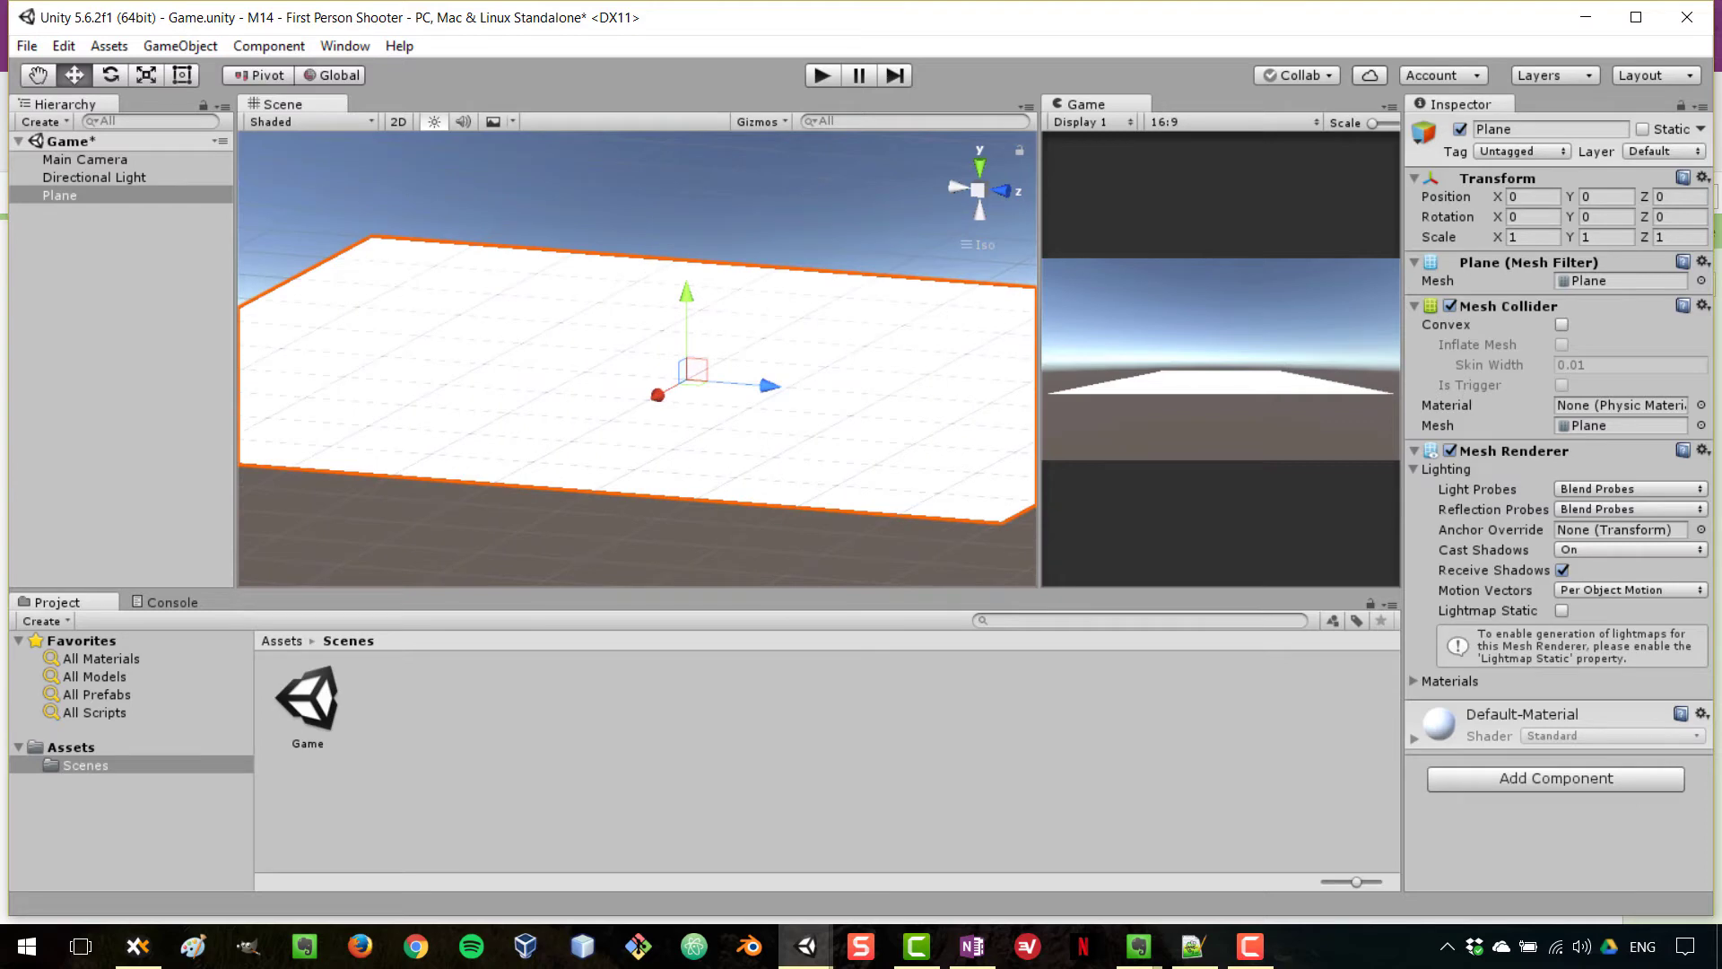
{"action": "right_click", "coordinate": [71, 746]}
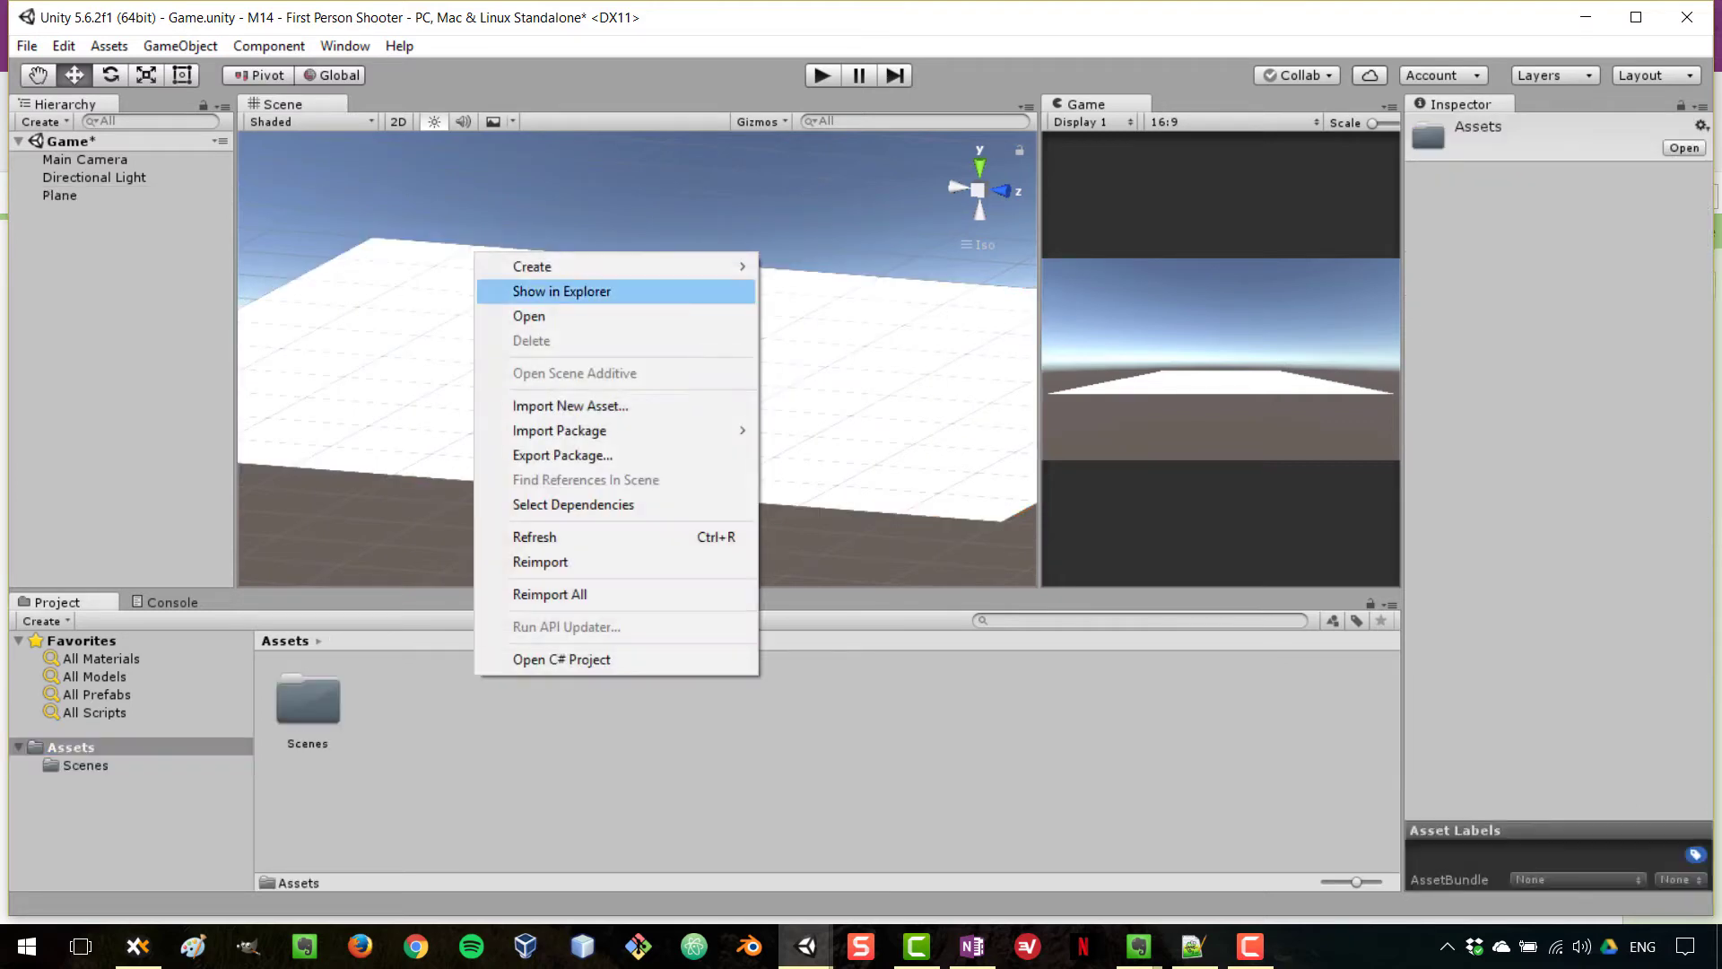
Create a Materials folder in Assets containing a new material named 'Floor Material'.
{"action": "mouse_move", "coordinate": [700, 266]}
{"action": "left_click", "coordinate": [830, 266]}
{"action": "type", "text": "M"}
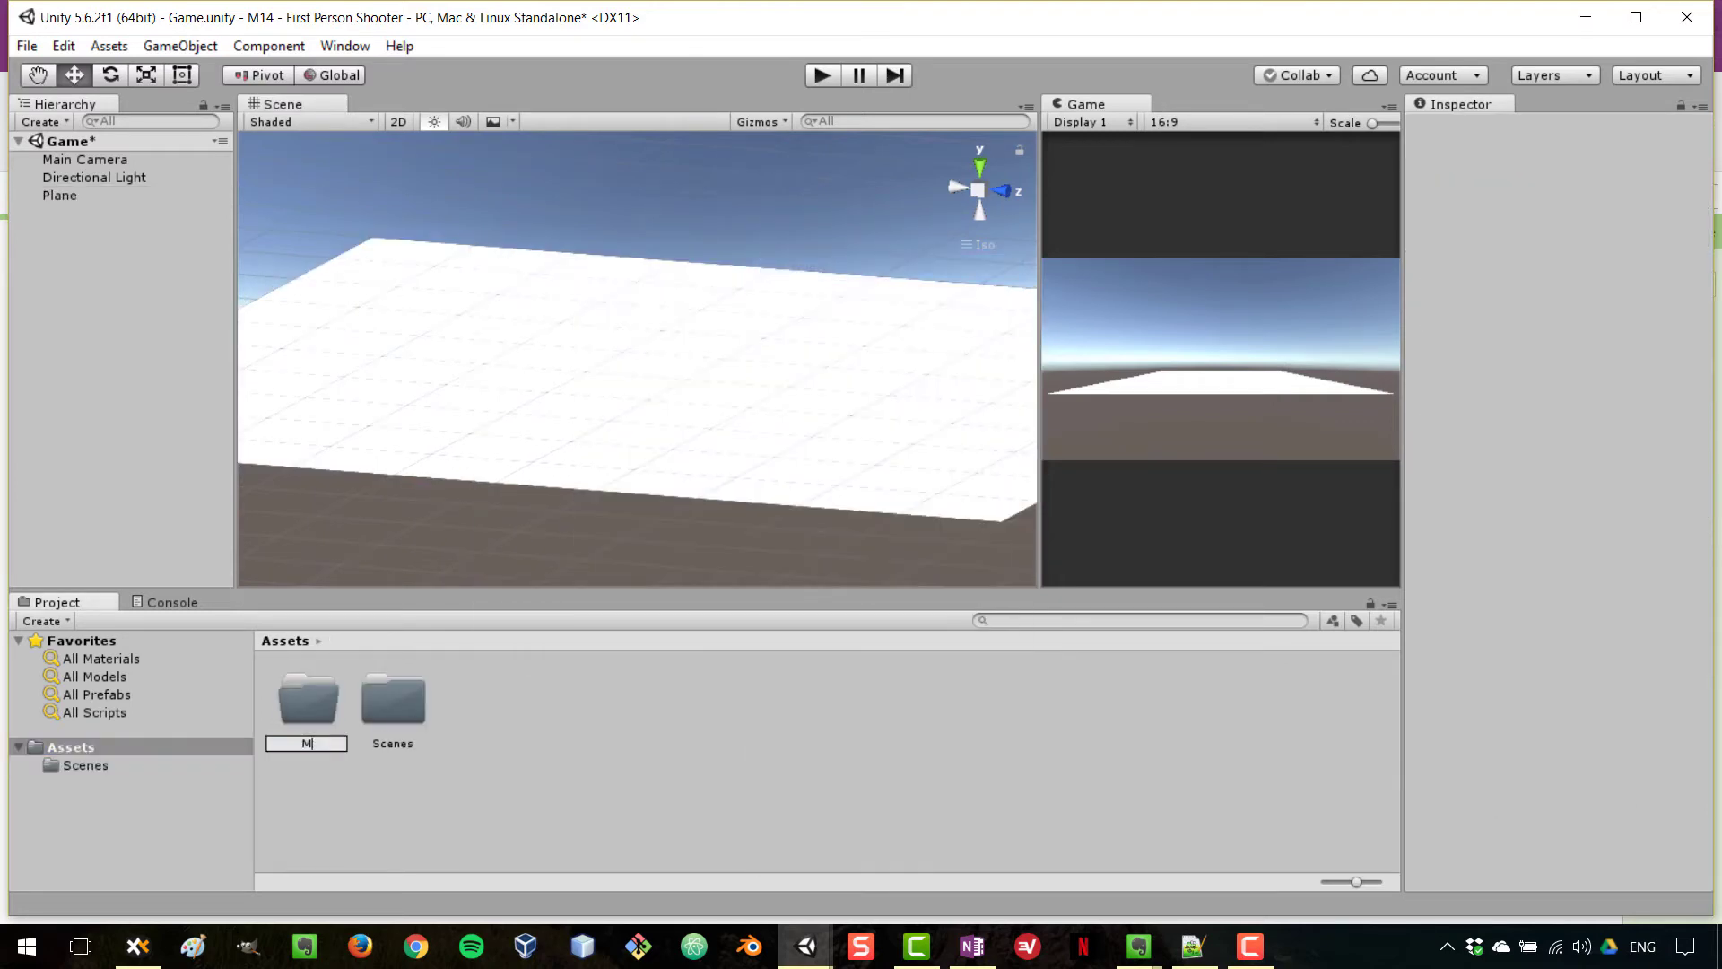
{"action": "type", "text": "aterials"}
{"action": "key", "text": "Return"}
{"action": "key", "text": "Return"}
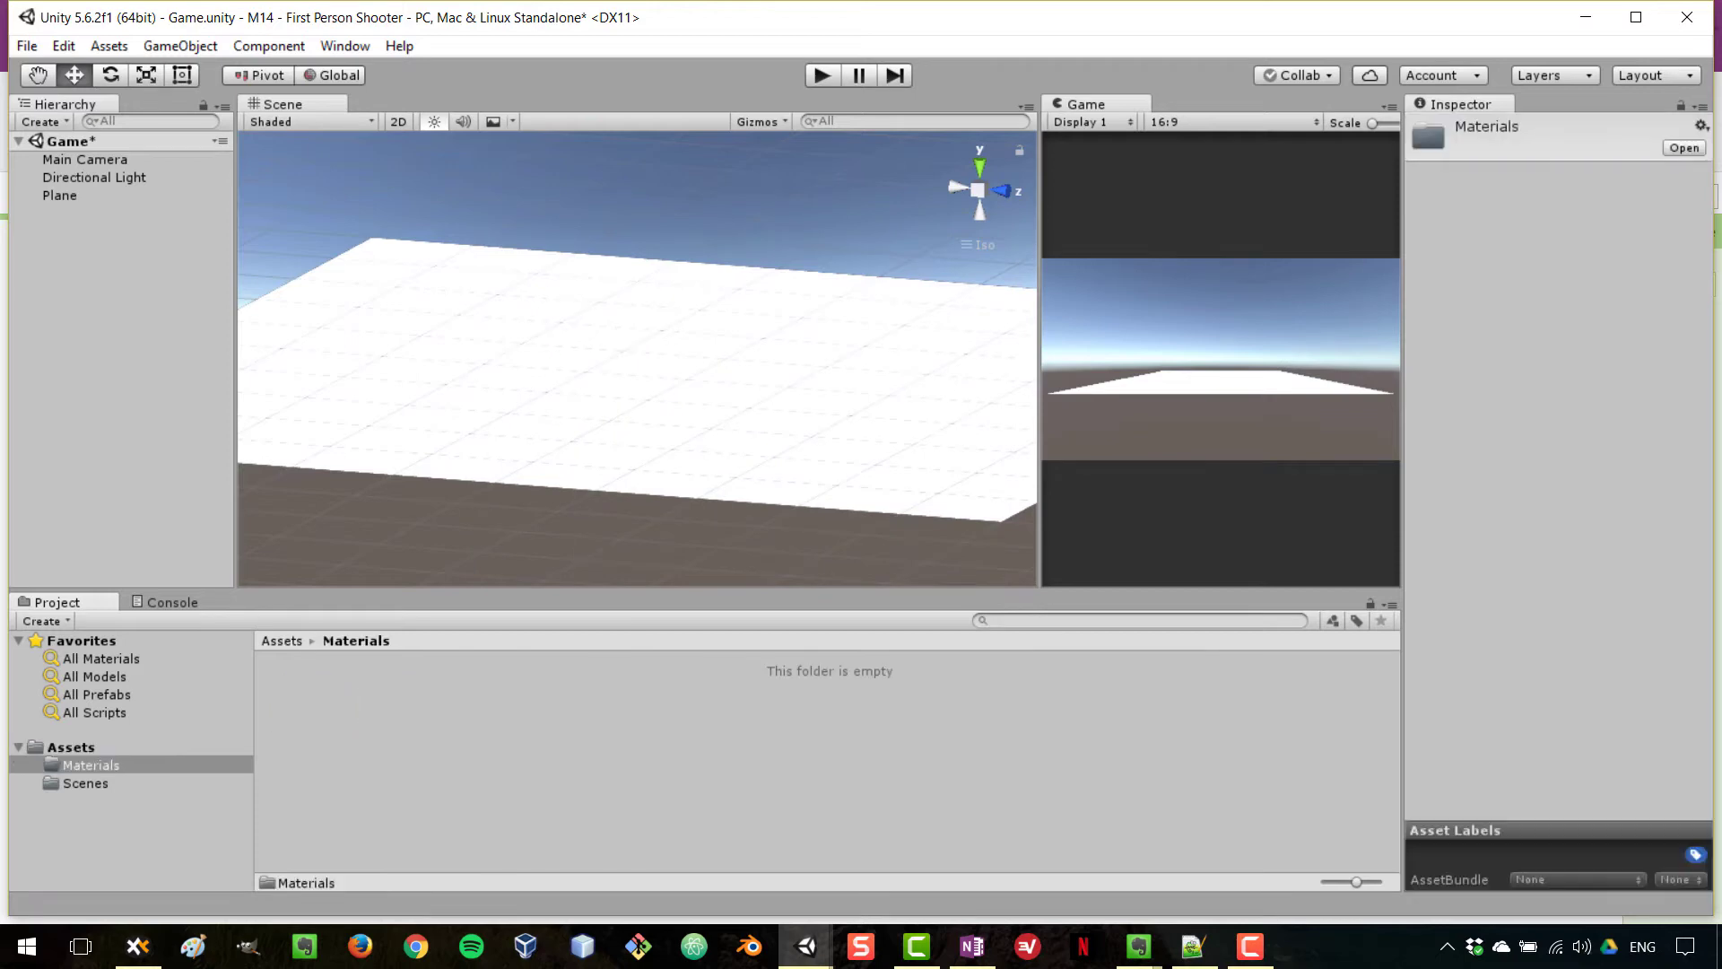
{"action": "right_click", "coordinate": [349, 748]}
{"action": "mouse_move", "coordinate": [408, 339]}
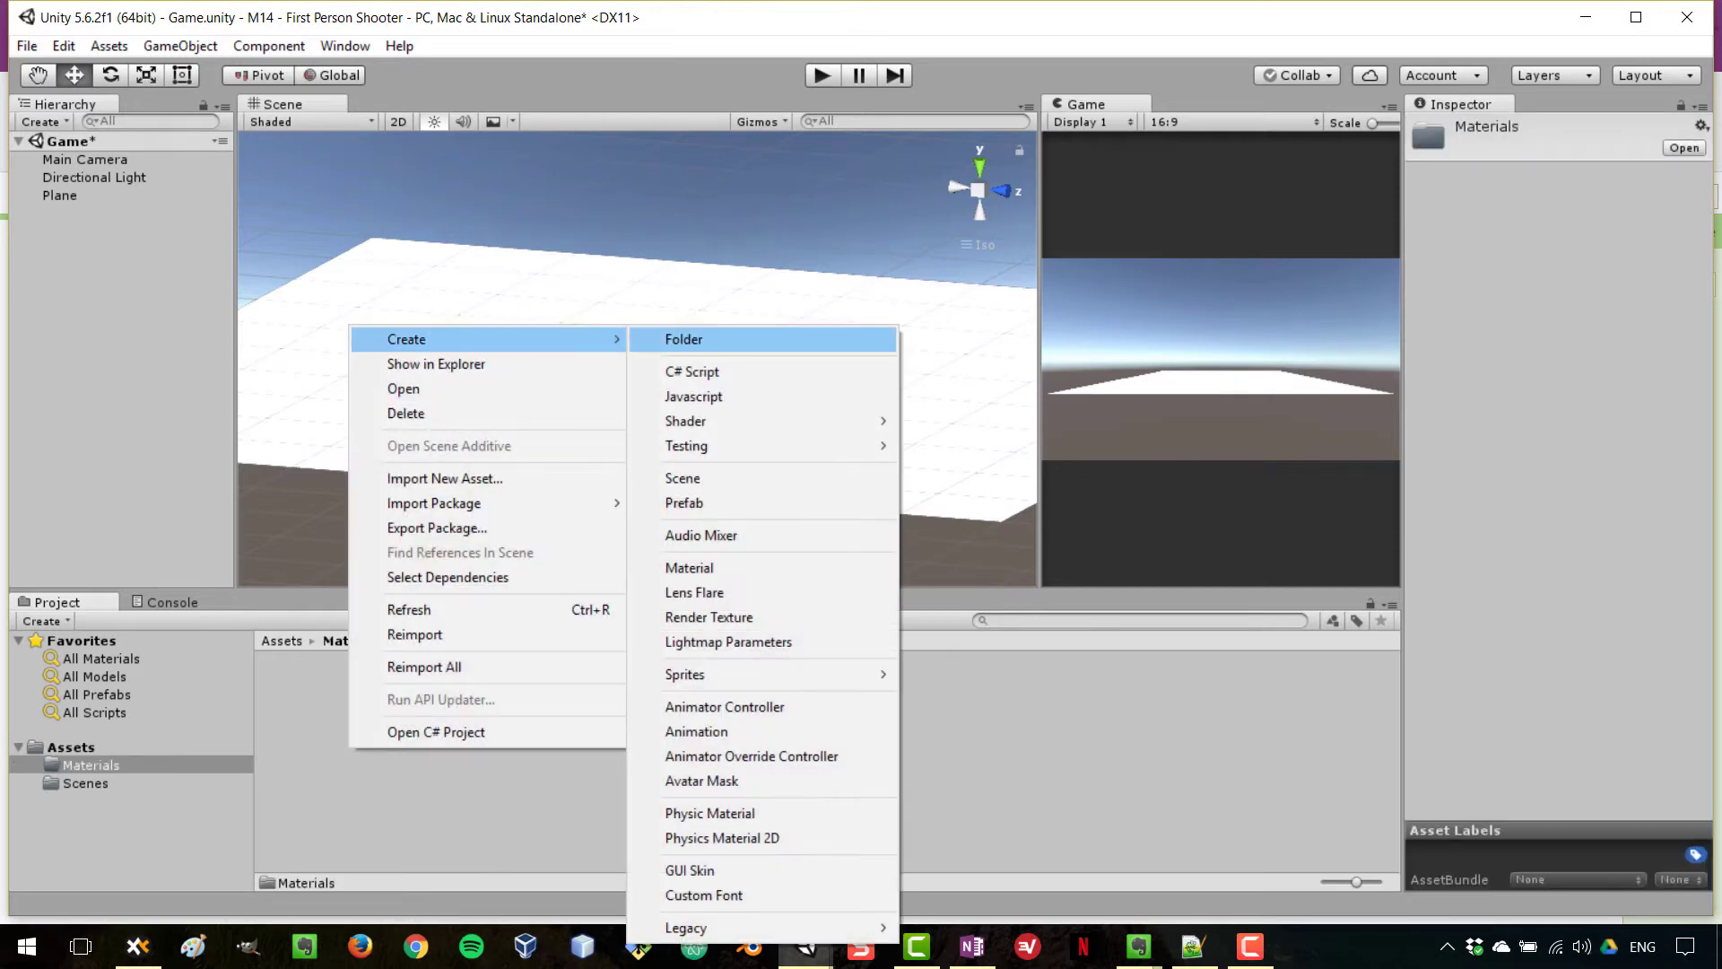
{"action": "left_click", "coordinate": [689, 567]}
{"action": "type", "text": "F"}
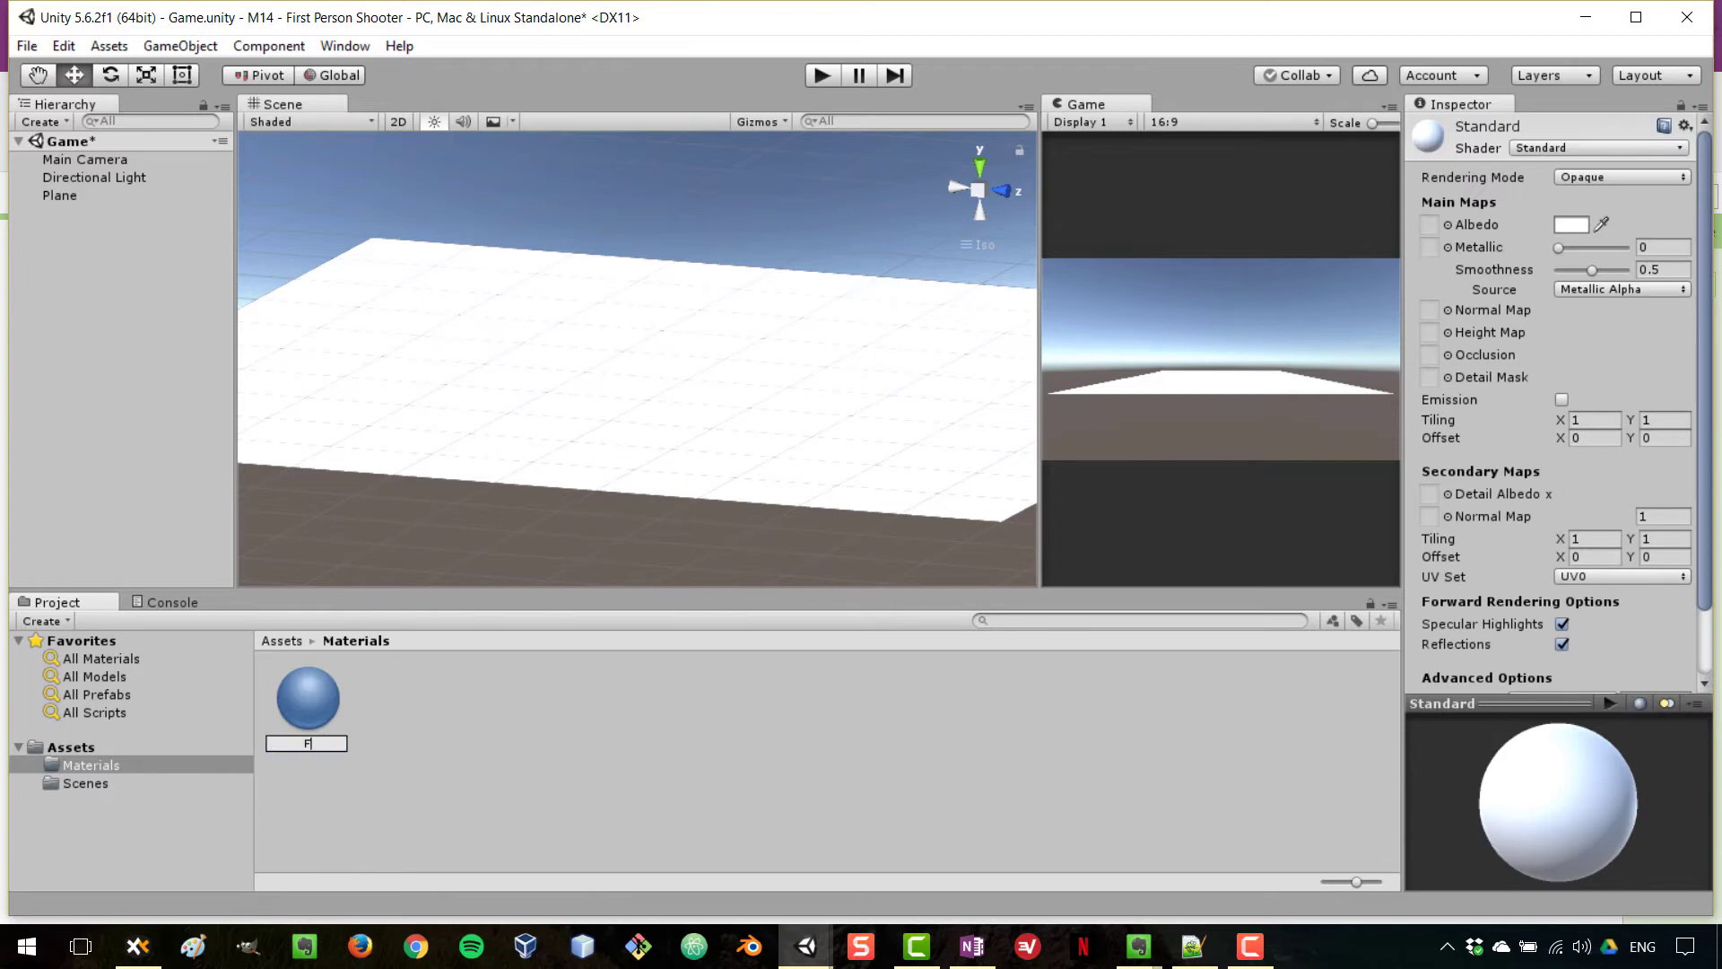
{"action": "type", "text": "loor Material"}
{"action": "key", "text": "Return"}
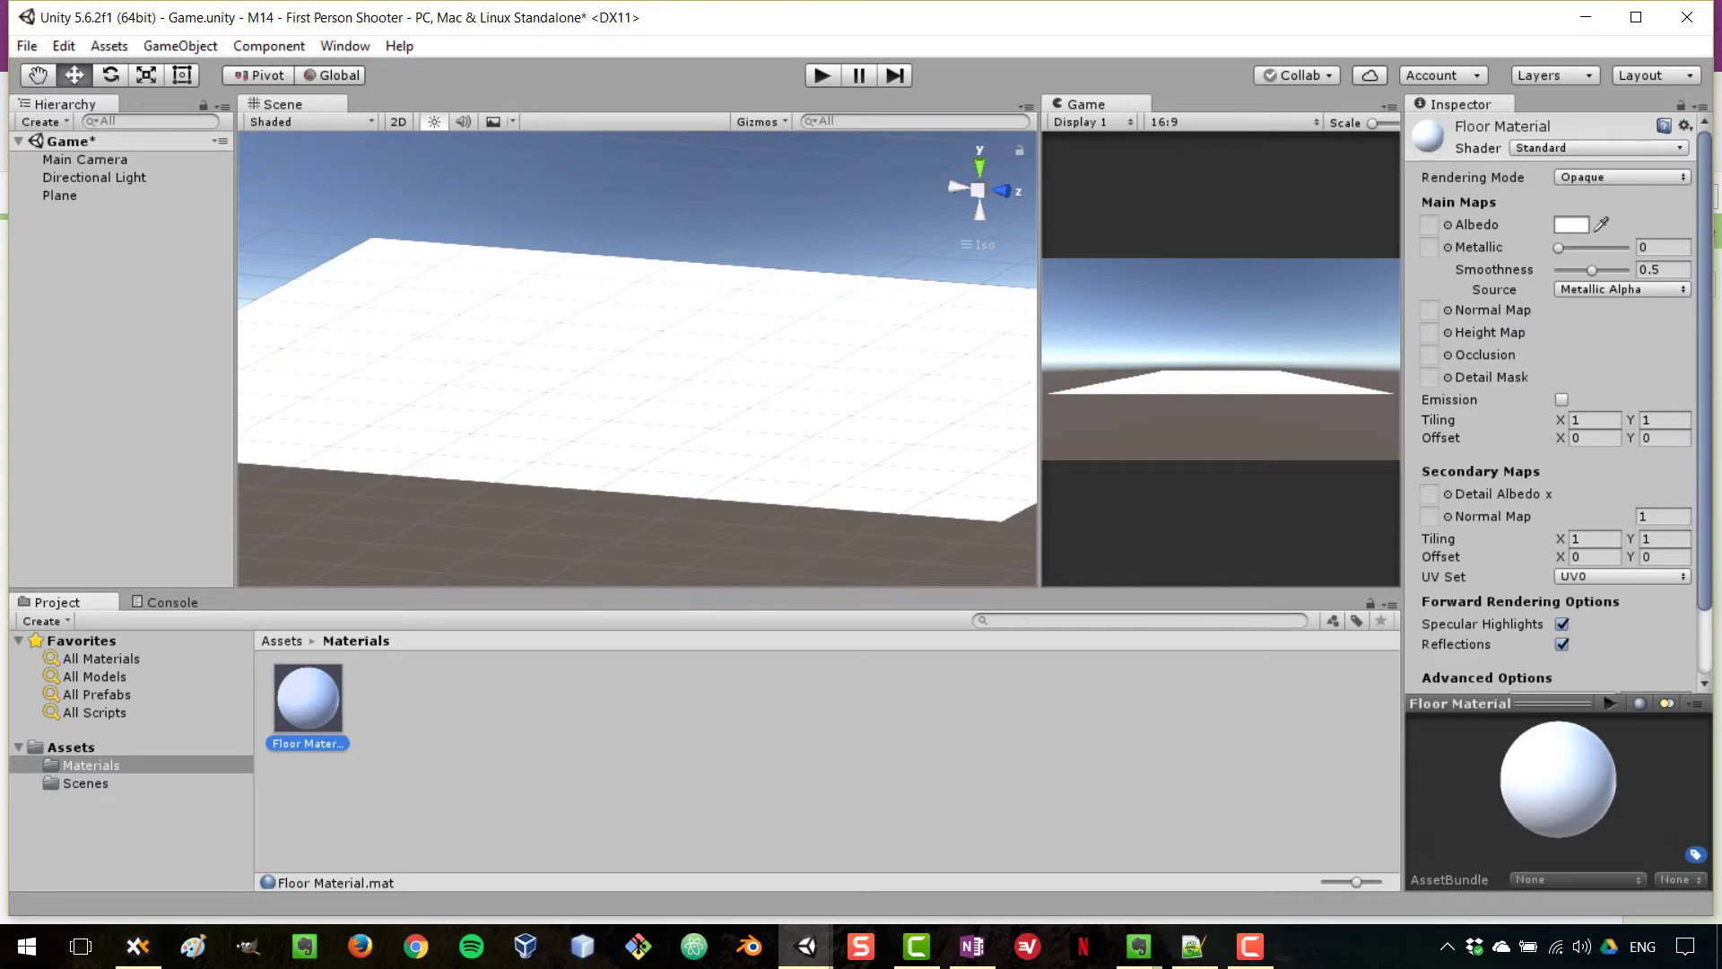
Set Floor Material's Albedo colour to dark green and apply it to the Plane.
{"action": "left_click", "coordinate": [1570, 224]}
{"action": "left_click", "coordinate": [475, 354]}
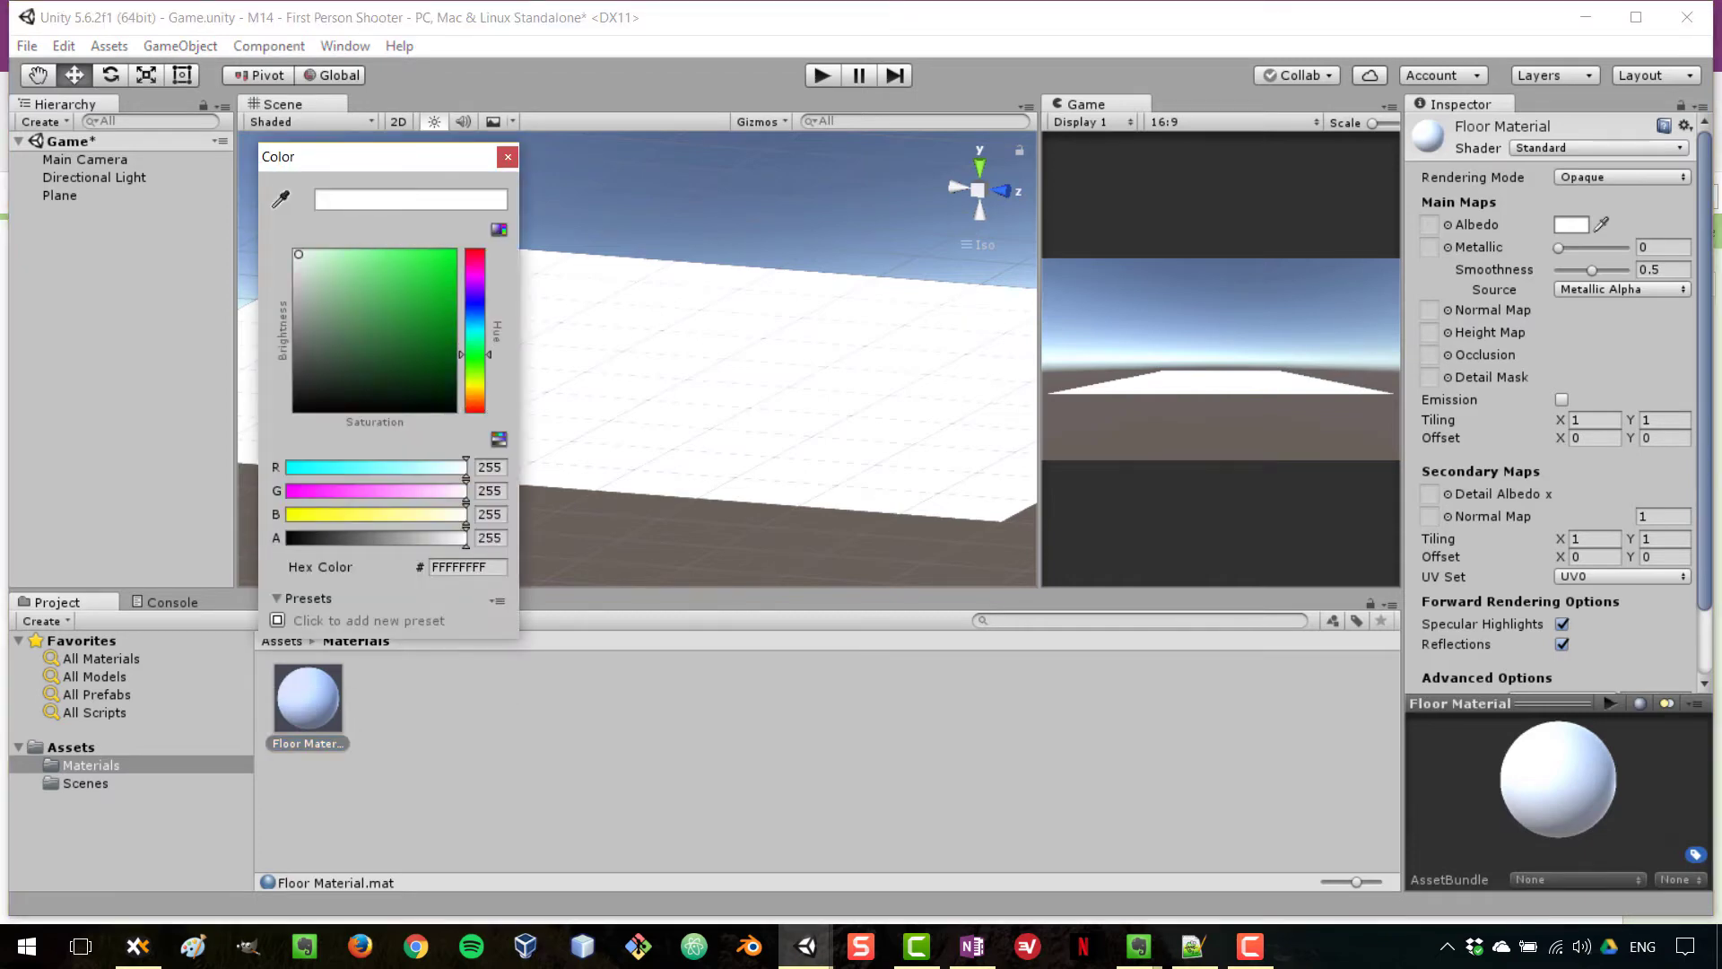
{"action": "left_click", "coordinate": [375, 344]}
{"action": "left_click_drag", "start_coordinate": [308, 697], "coordinate": [628, 376]}
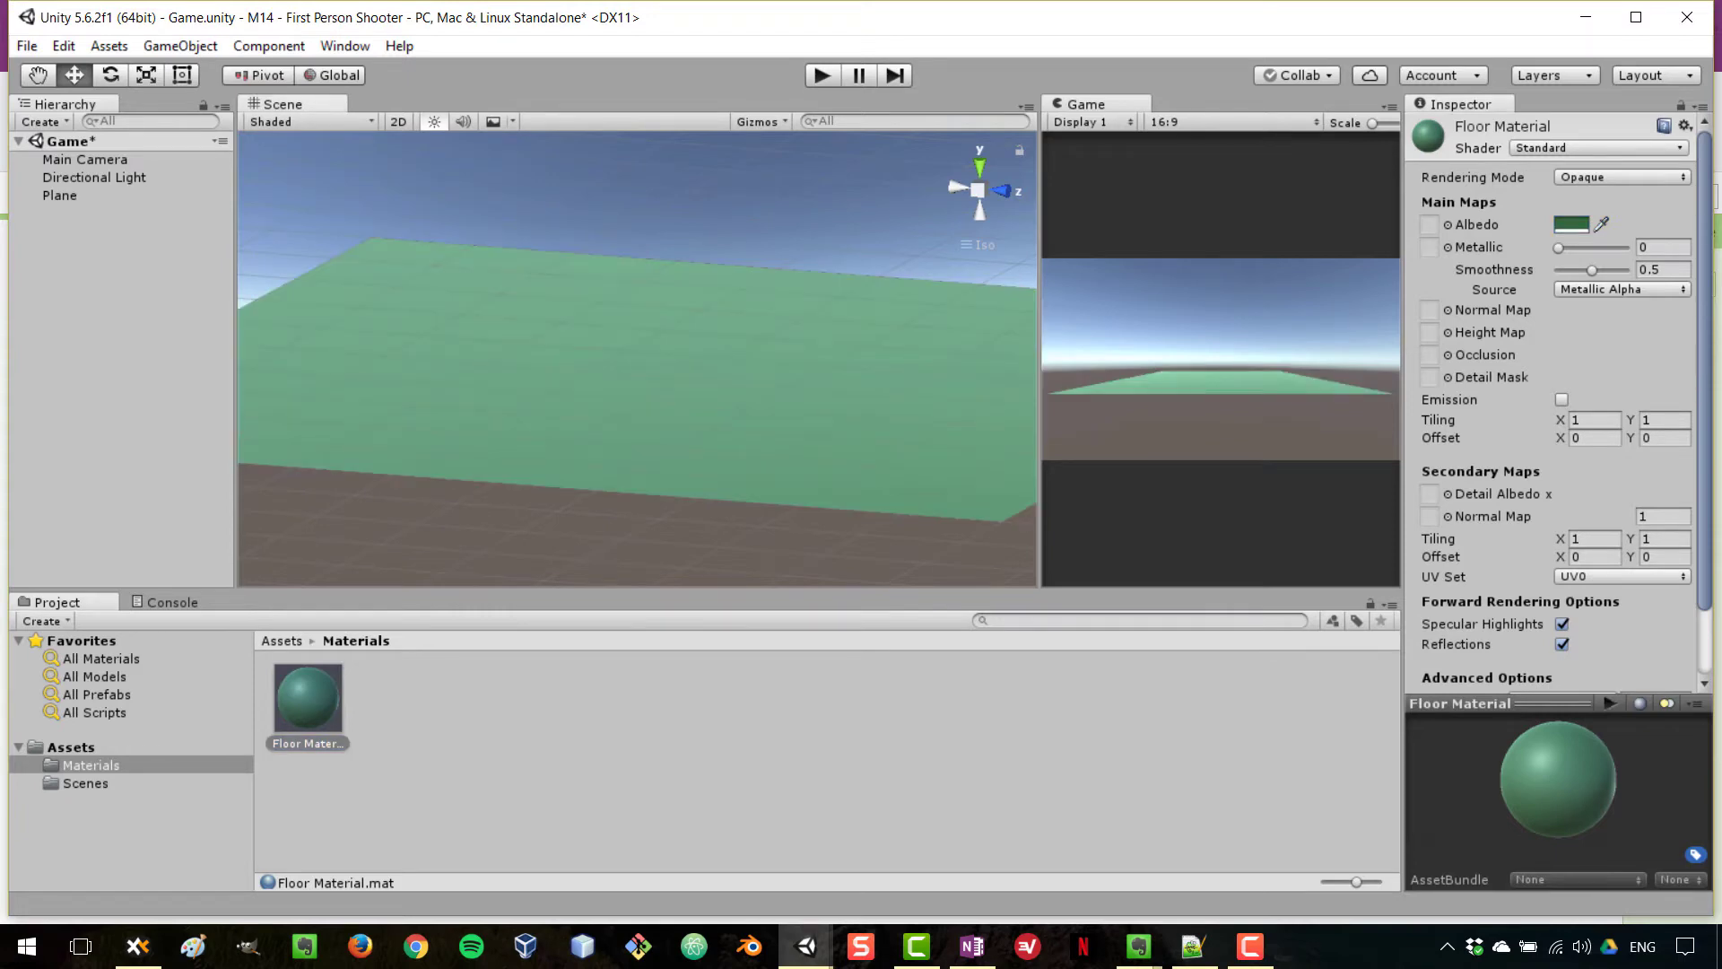
Move the Main Camera to 0, 1, 0 by changing its Z position from -10 to 0.
{"action": "left_click", "coordinate": [84, 159]}
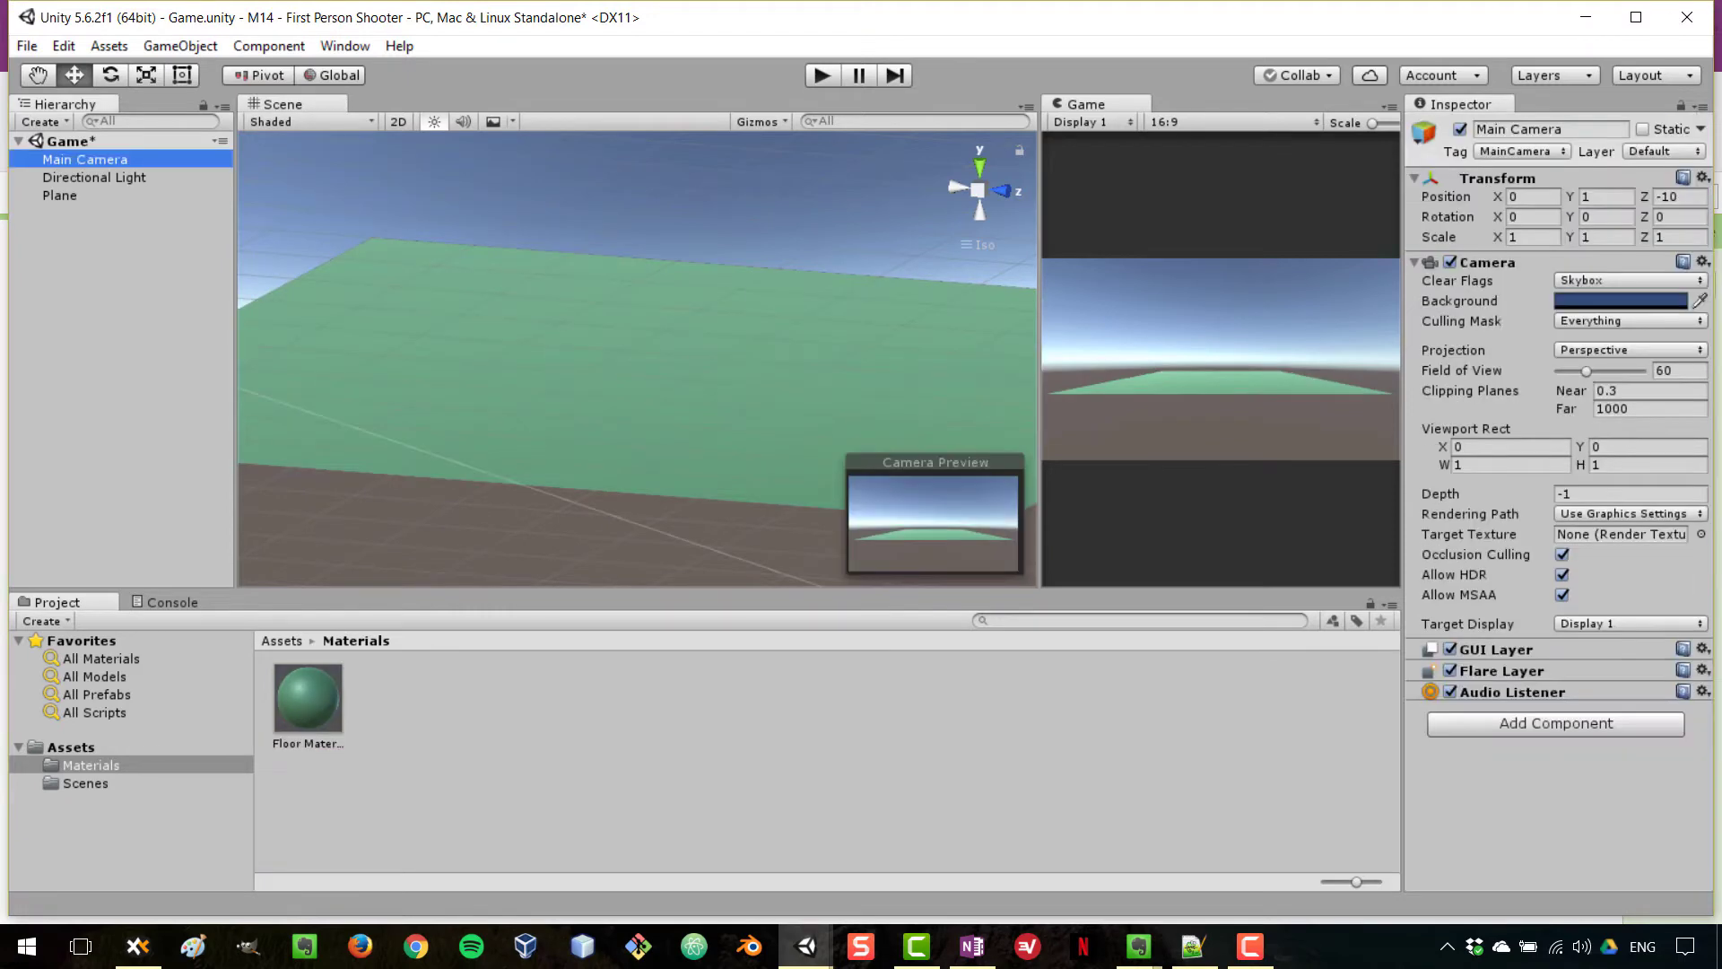
{"action": "left_click", "coordinate": [1680, 197]}
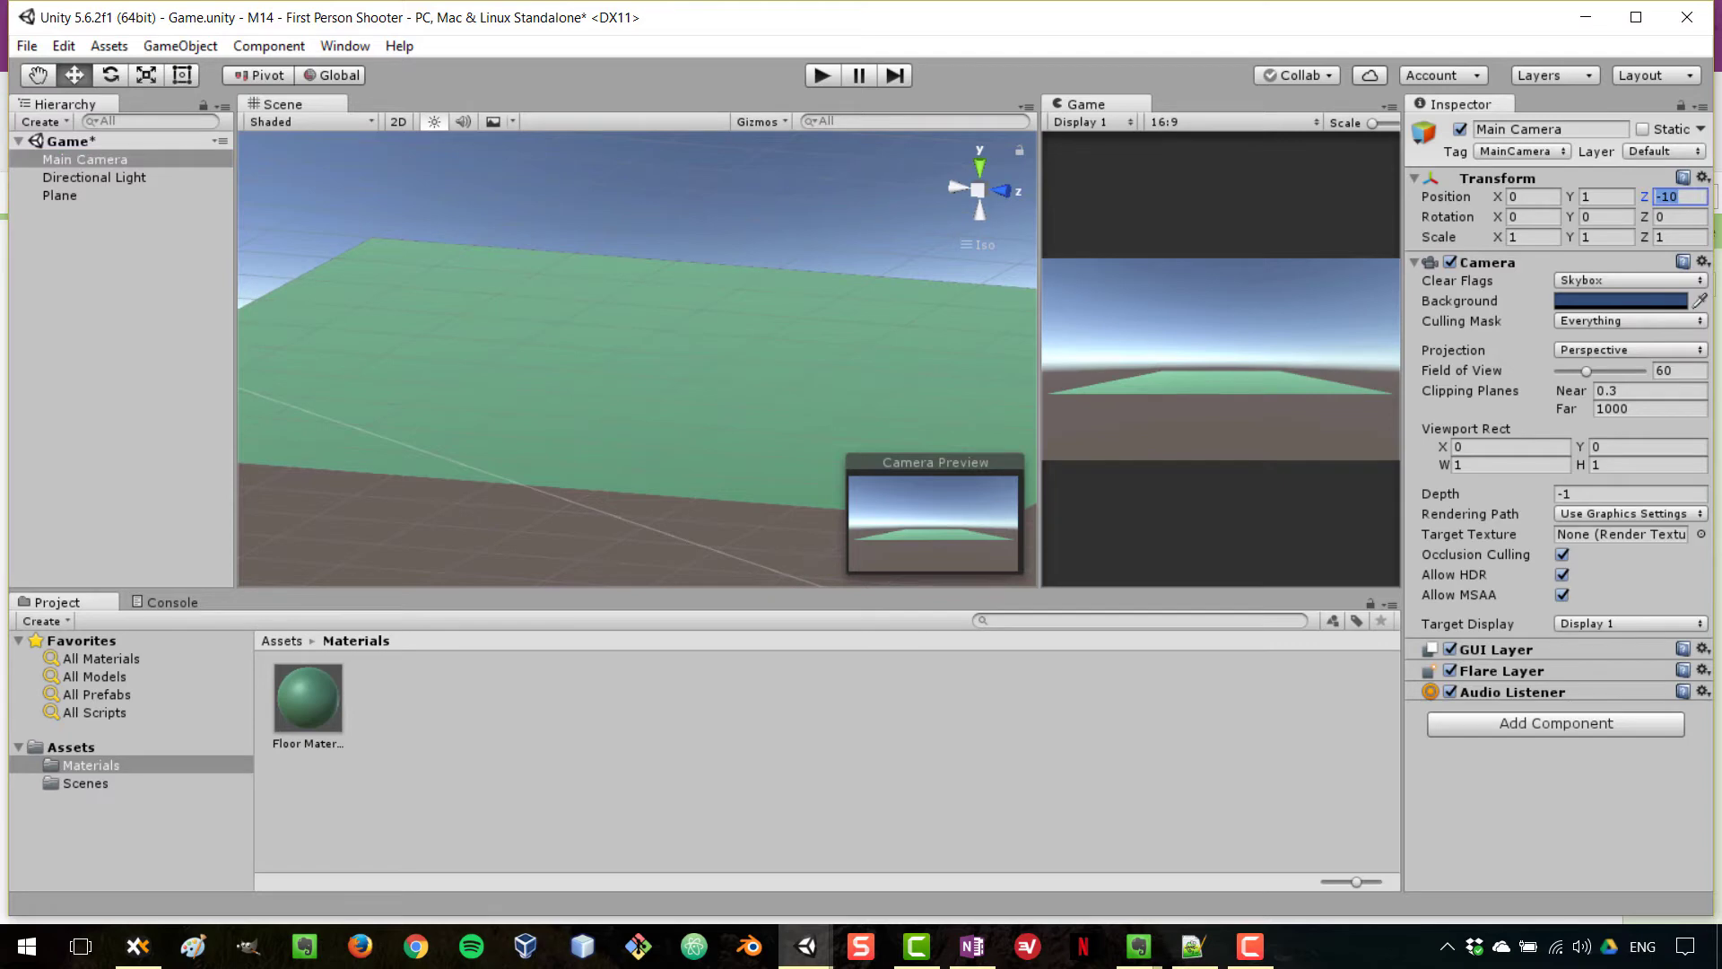
{"action": "type", "text": "0"}
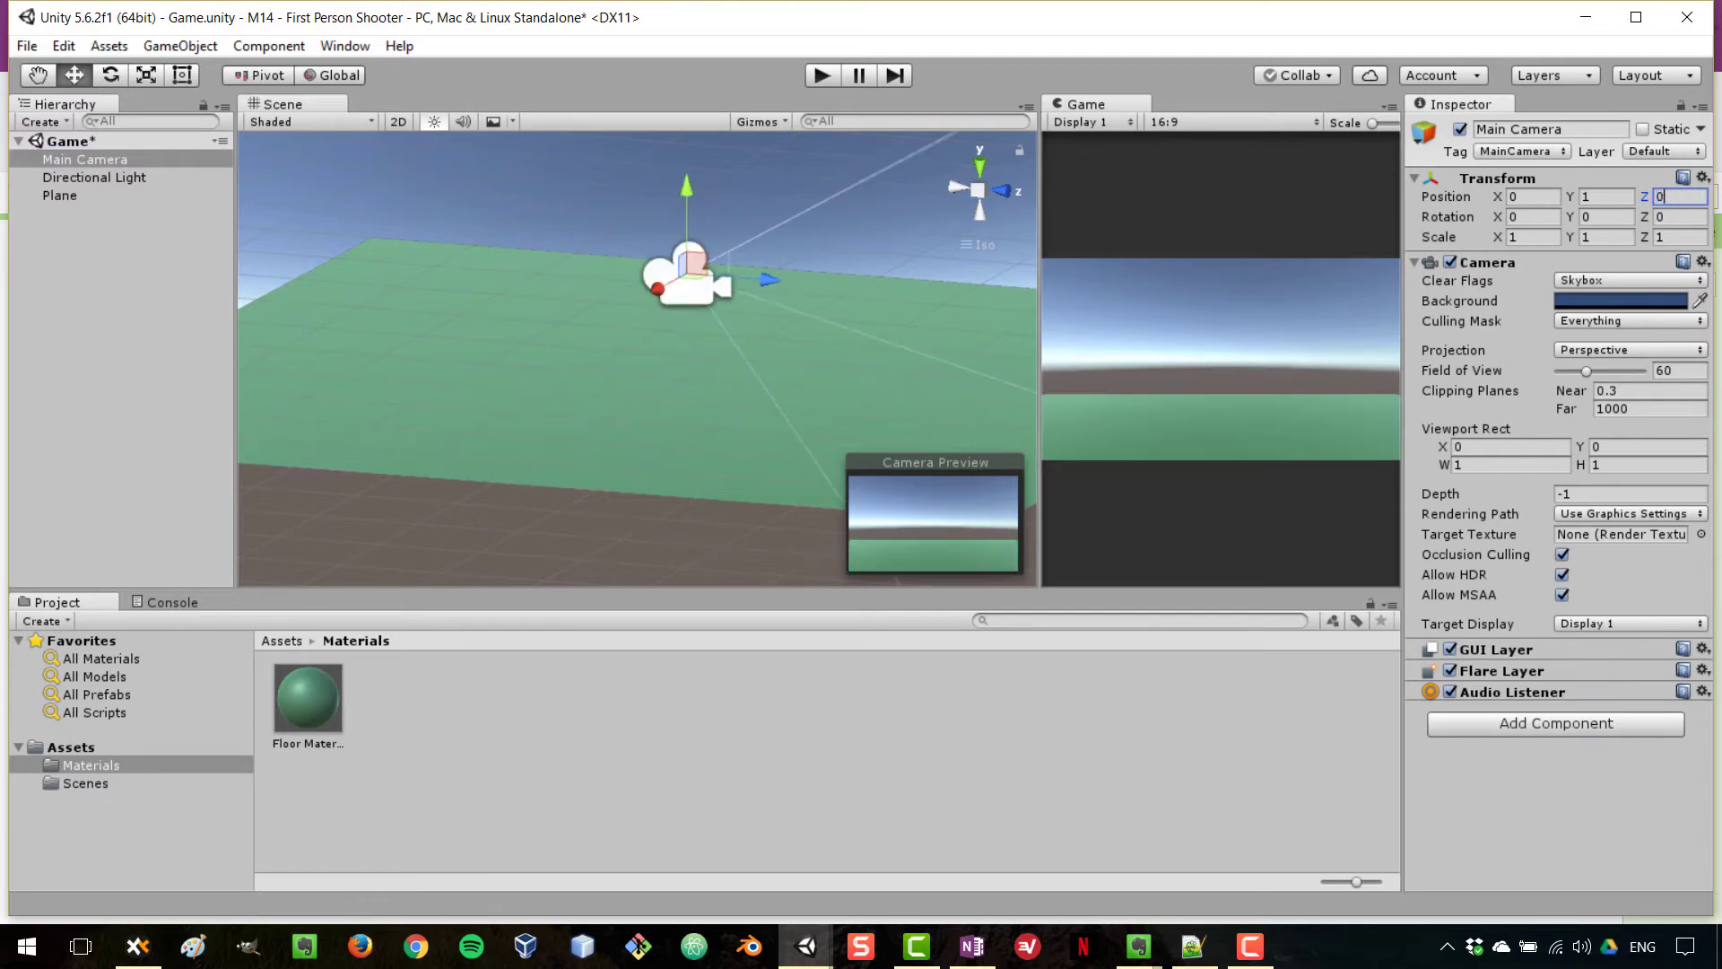
{"action": "middle_click_drag", "start_coordinate": [687, 278], "coordinate": [661, 345]}
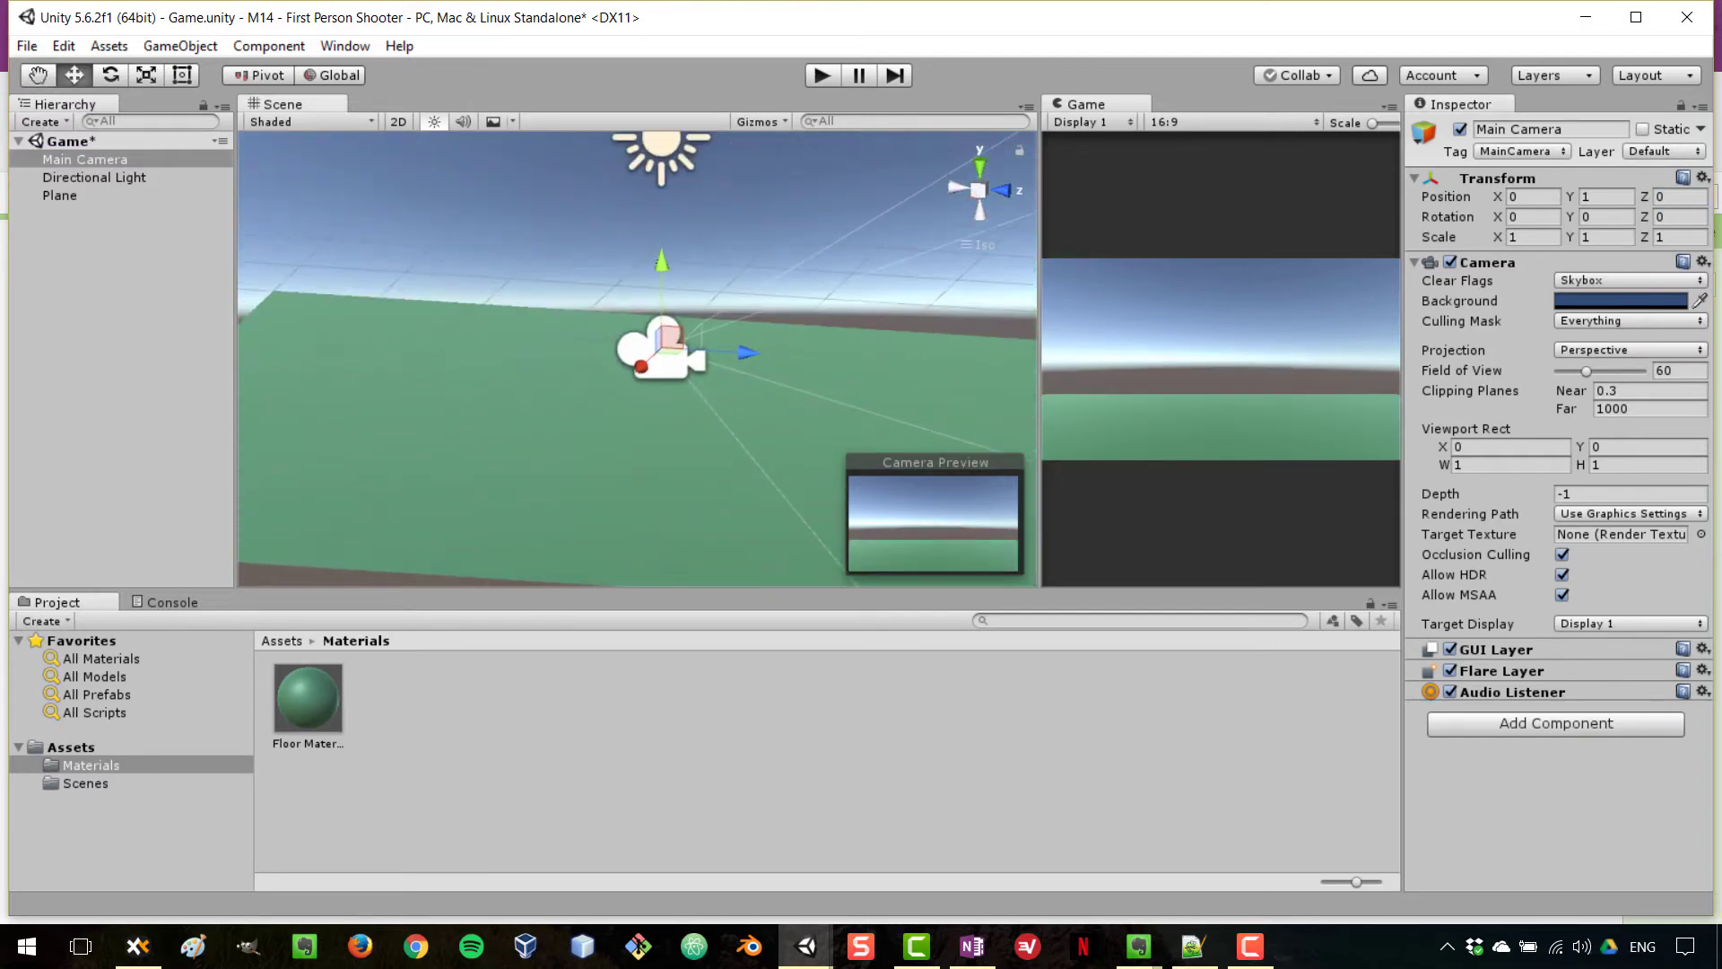
{"action": "mouse_move", "coordinate": [661, 345]}
{"action": "left_mouse_down", "text": "alt"}
{"action": "mouse_move", "coordinate": [619, 314]}
{"action": "mouse_move", "coordinate": [637, 359]}
{"action": "left_mouse_up", "text": "alt"}
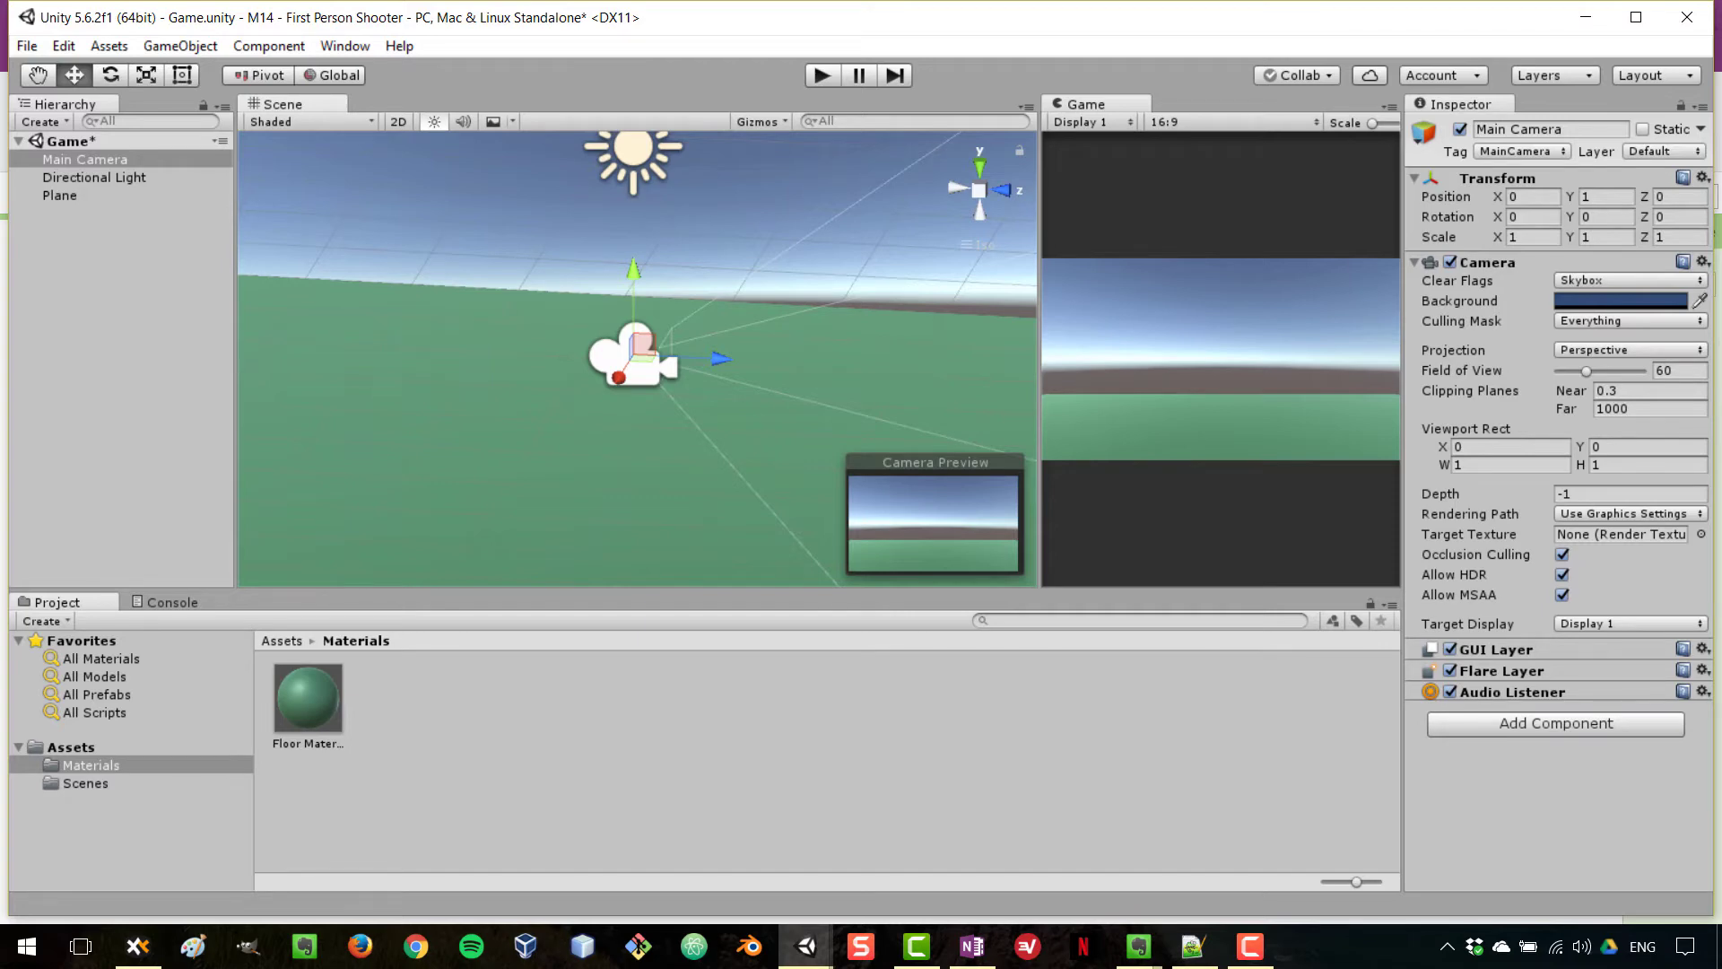
{"action": "key", "text": "alt+Tab"}
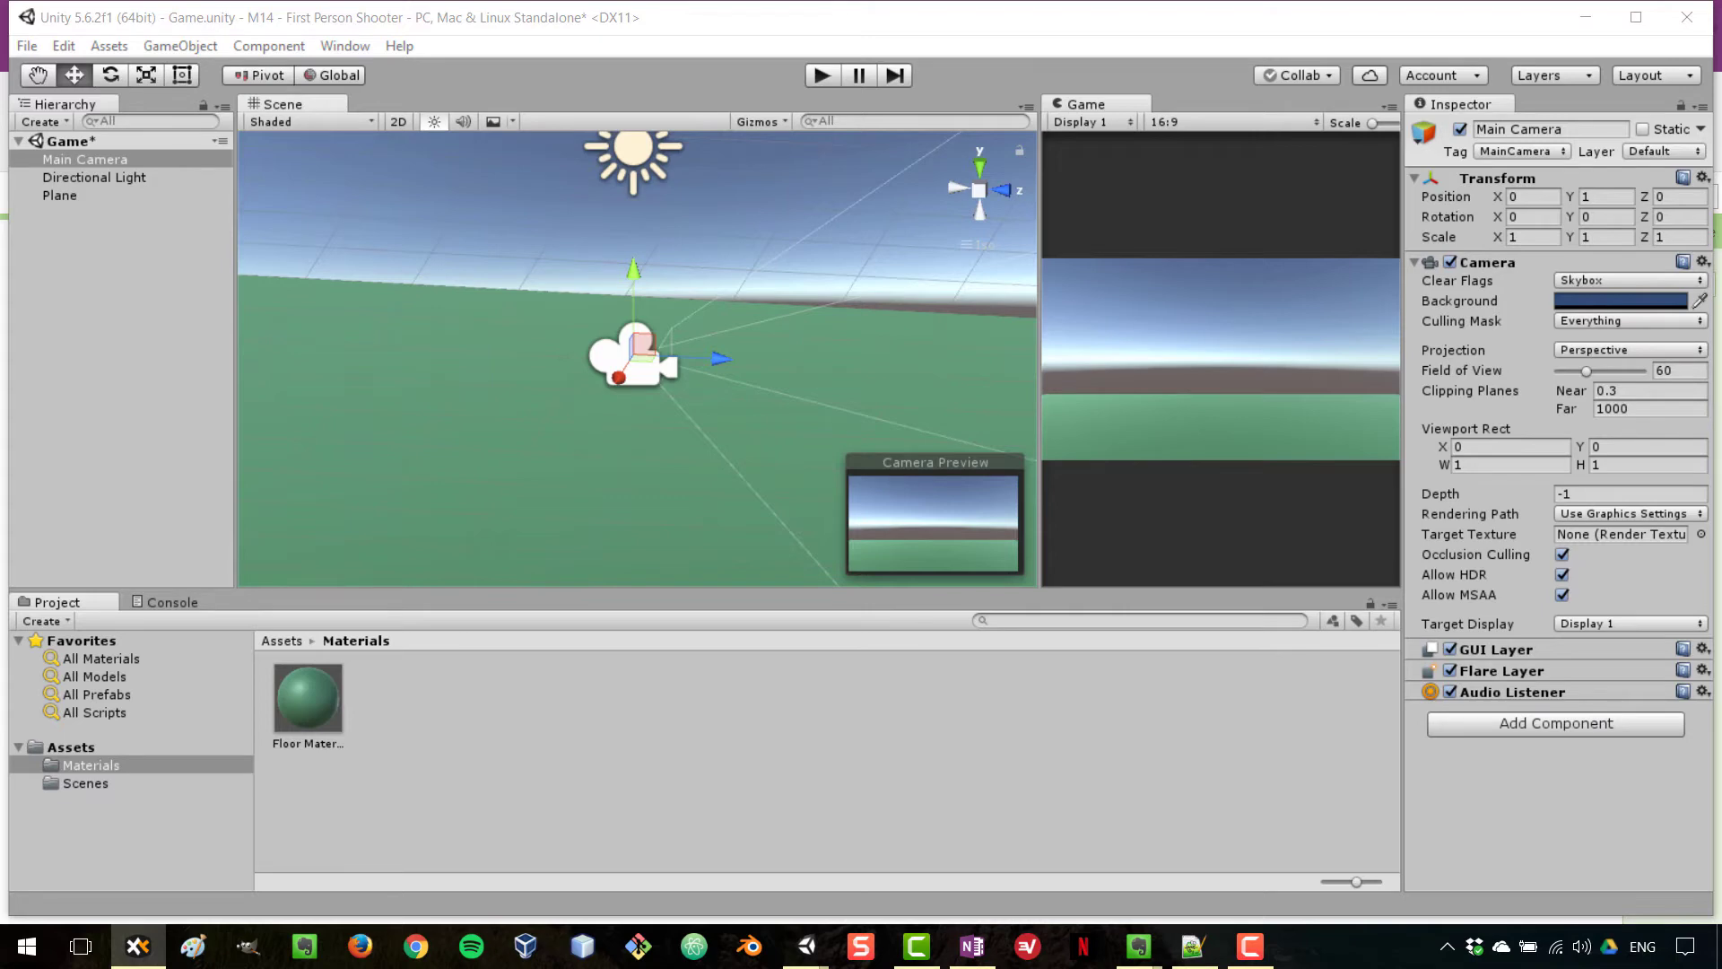
Search the Unity Asset Store for 'vr', browse the free VR Samples results, then switch to OneNote.
{"action": "left_click", "coordinate": [344, 45]}
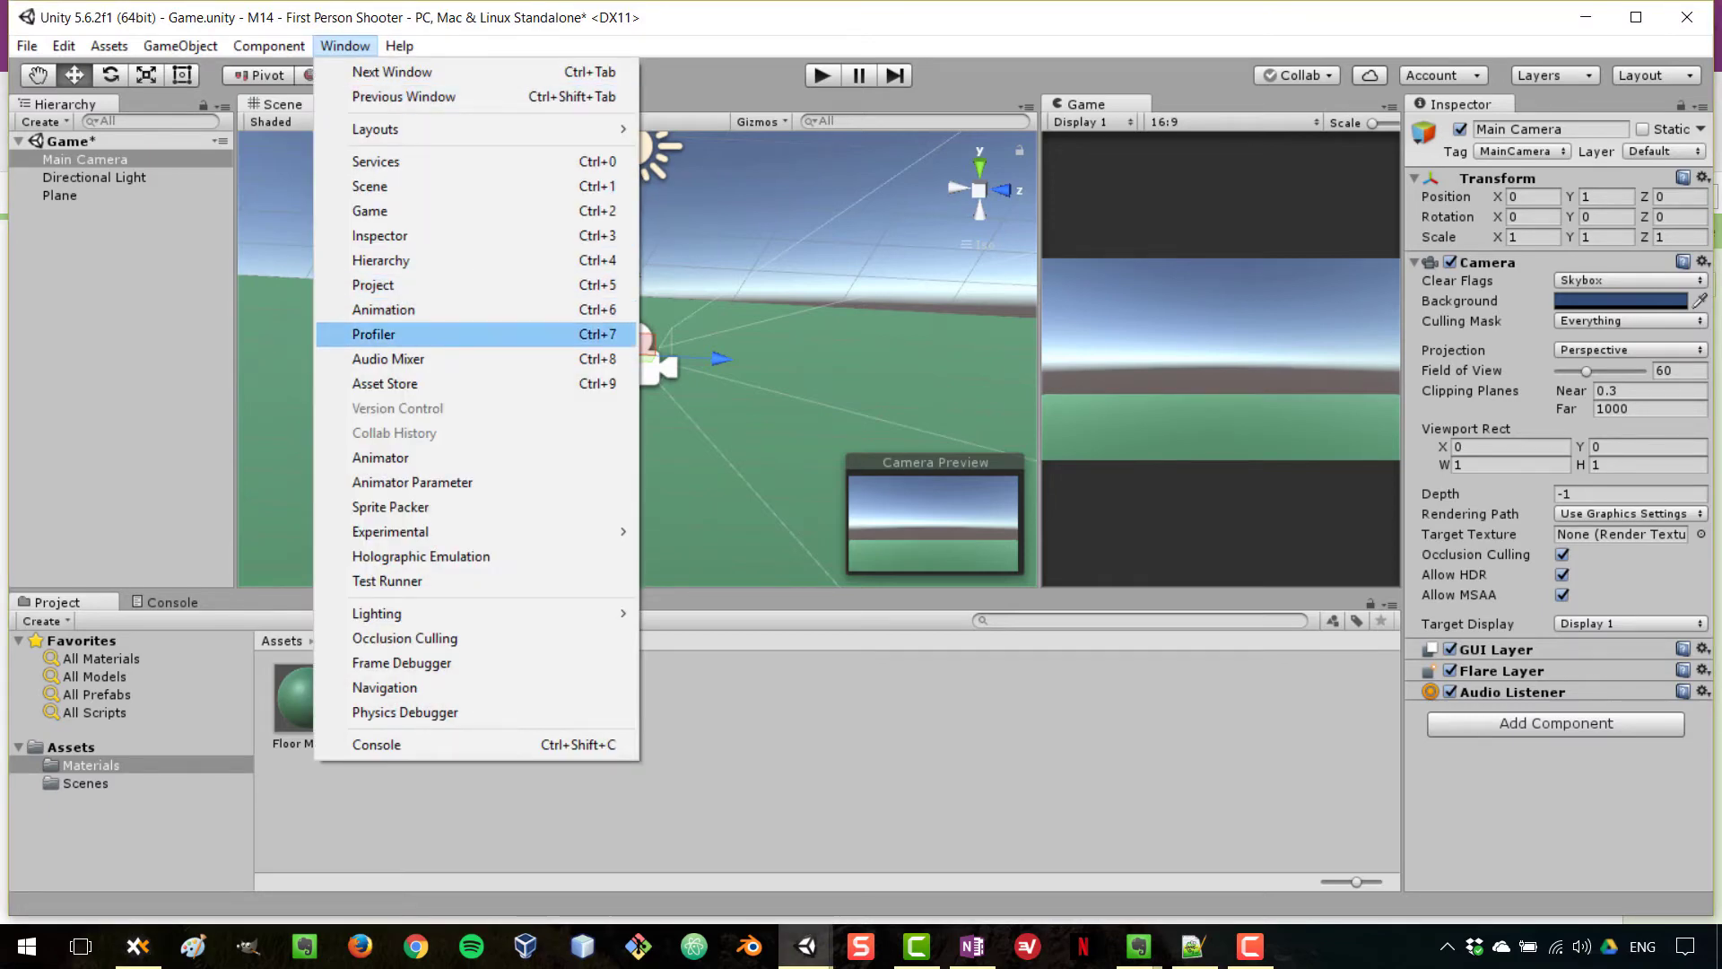
{"action": "left_click", "coordinate": [385, 383]}
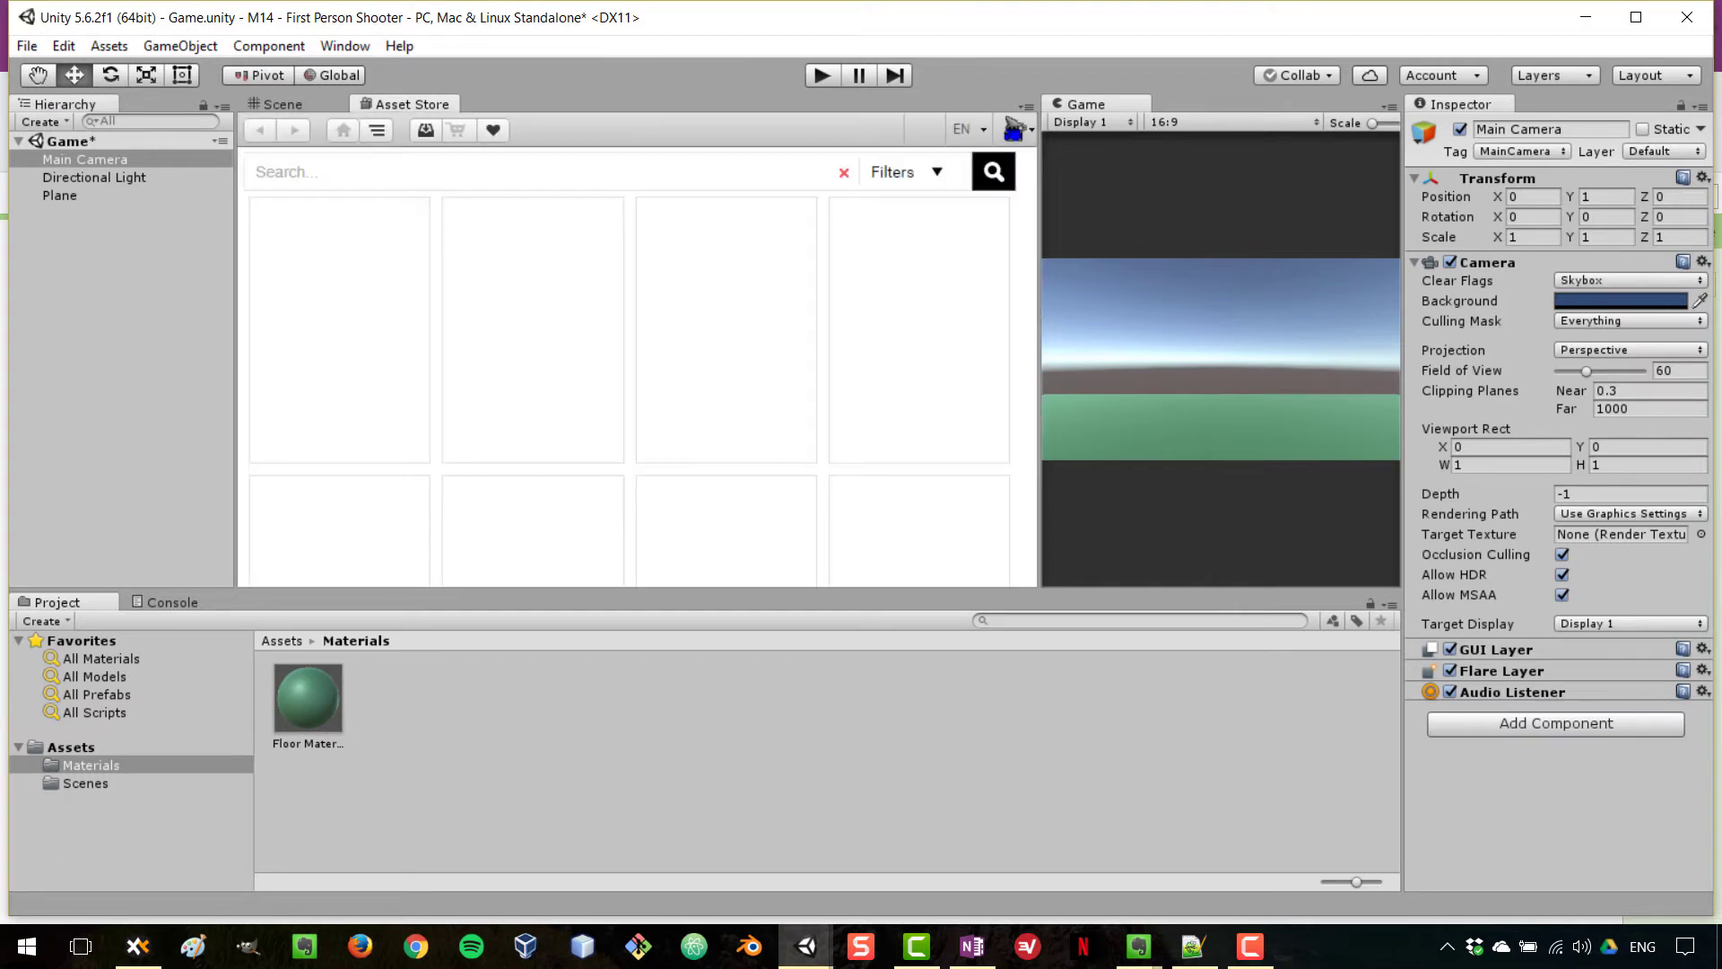
{"action": "type", "text": "vr samples"}
{"action": "key", "text": "Return"}
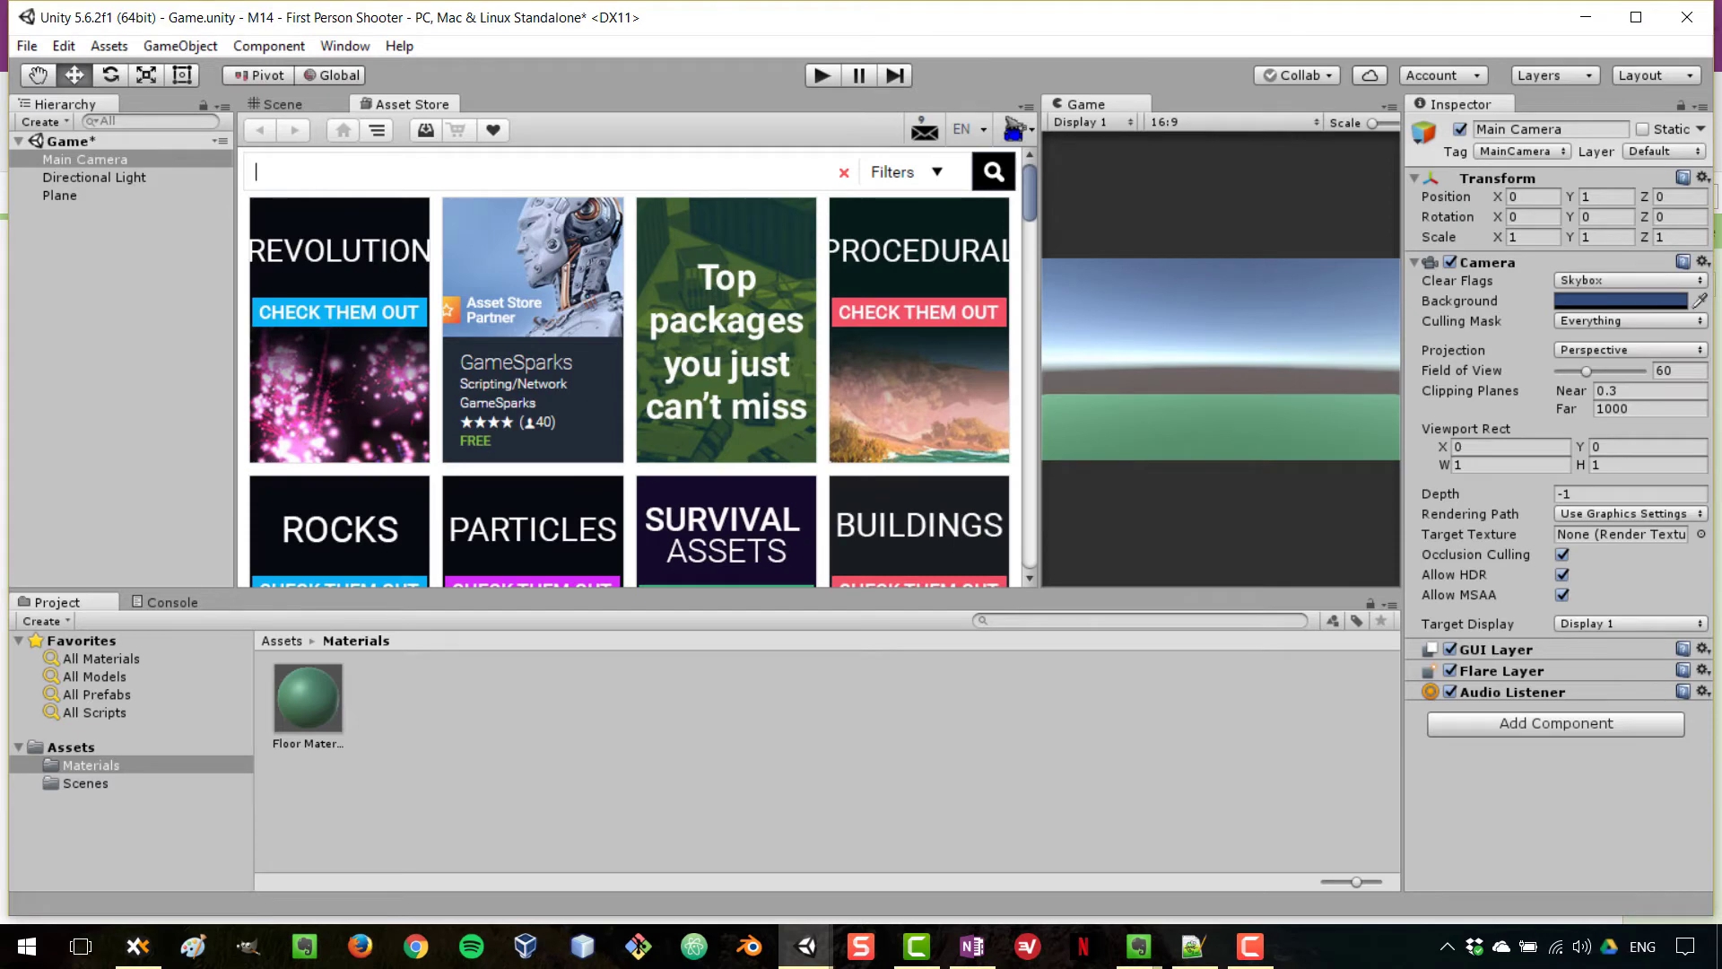
{"action": "scroll", "coordinate": [632, 368], "scroll_direction": "down", "scroll_amount": 3}
{"action": "scroll", "coordinate": [632, 368], "scroll_direction": "down", "scroll_amount": 3}
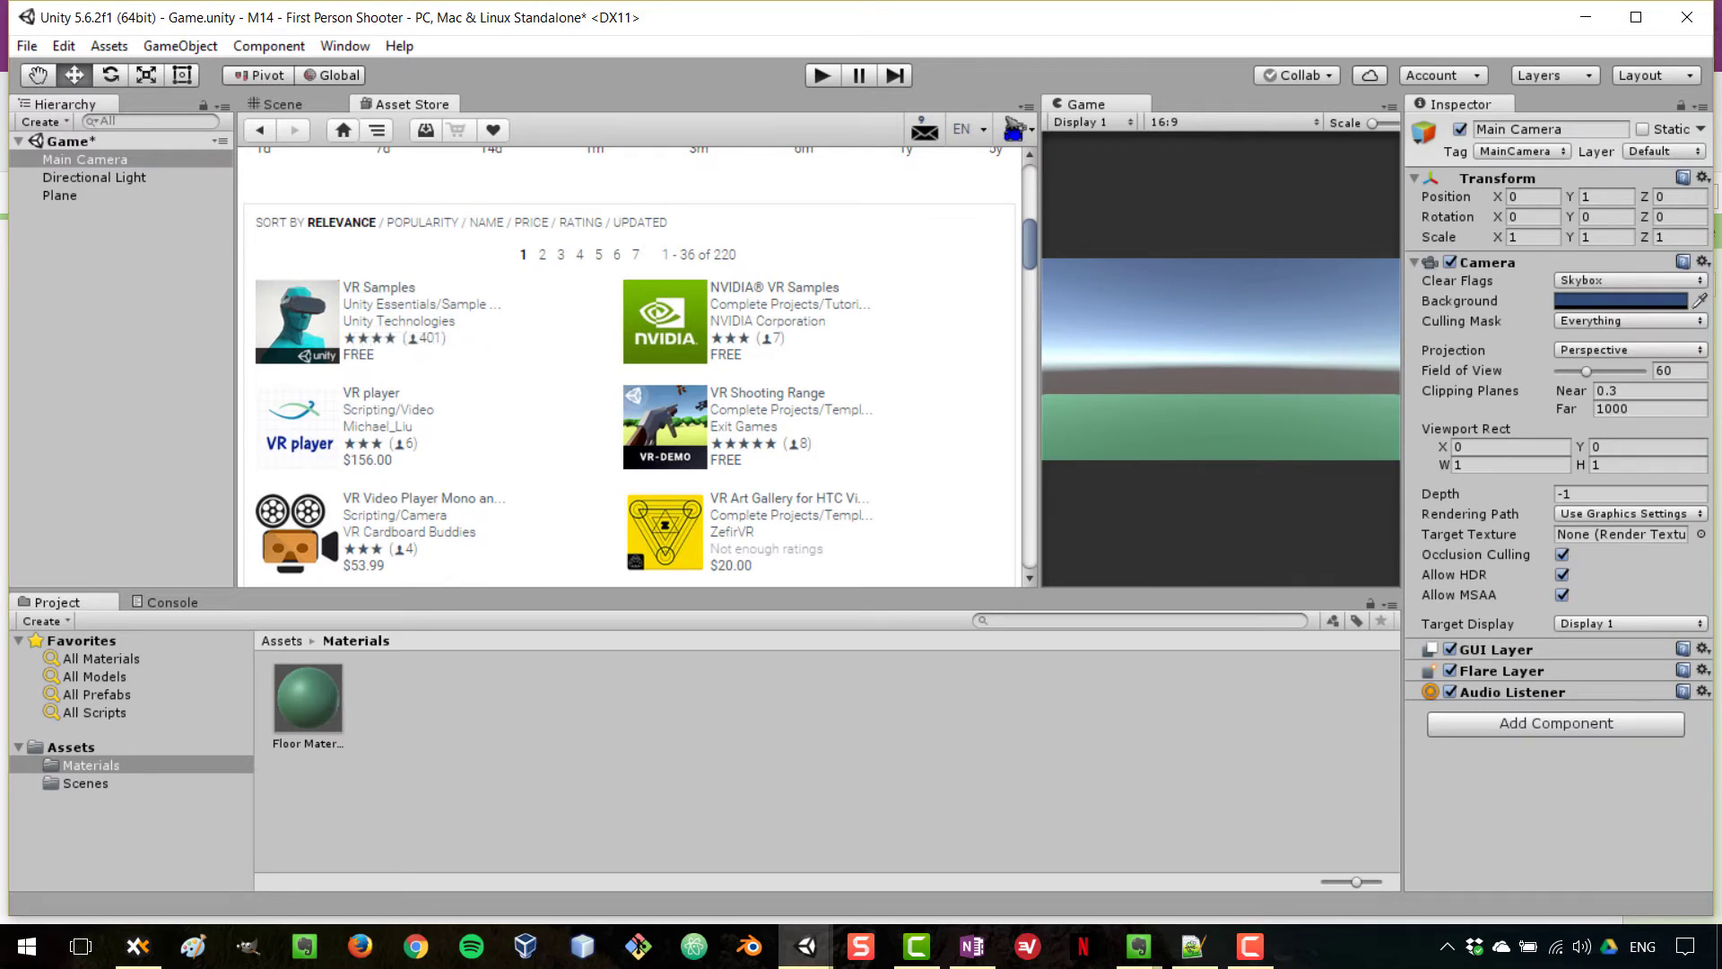
{"action": "key", "text": "alt+Tab"}
{"action": "key", "text": "alt+Tab"}
{"action": "key", "text": "alt+Tab"}
{"action": "key", "text": "alt+Tab"}
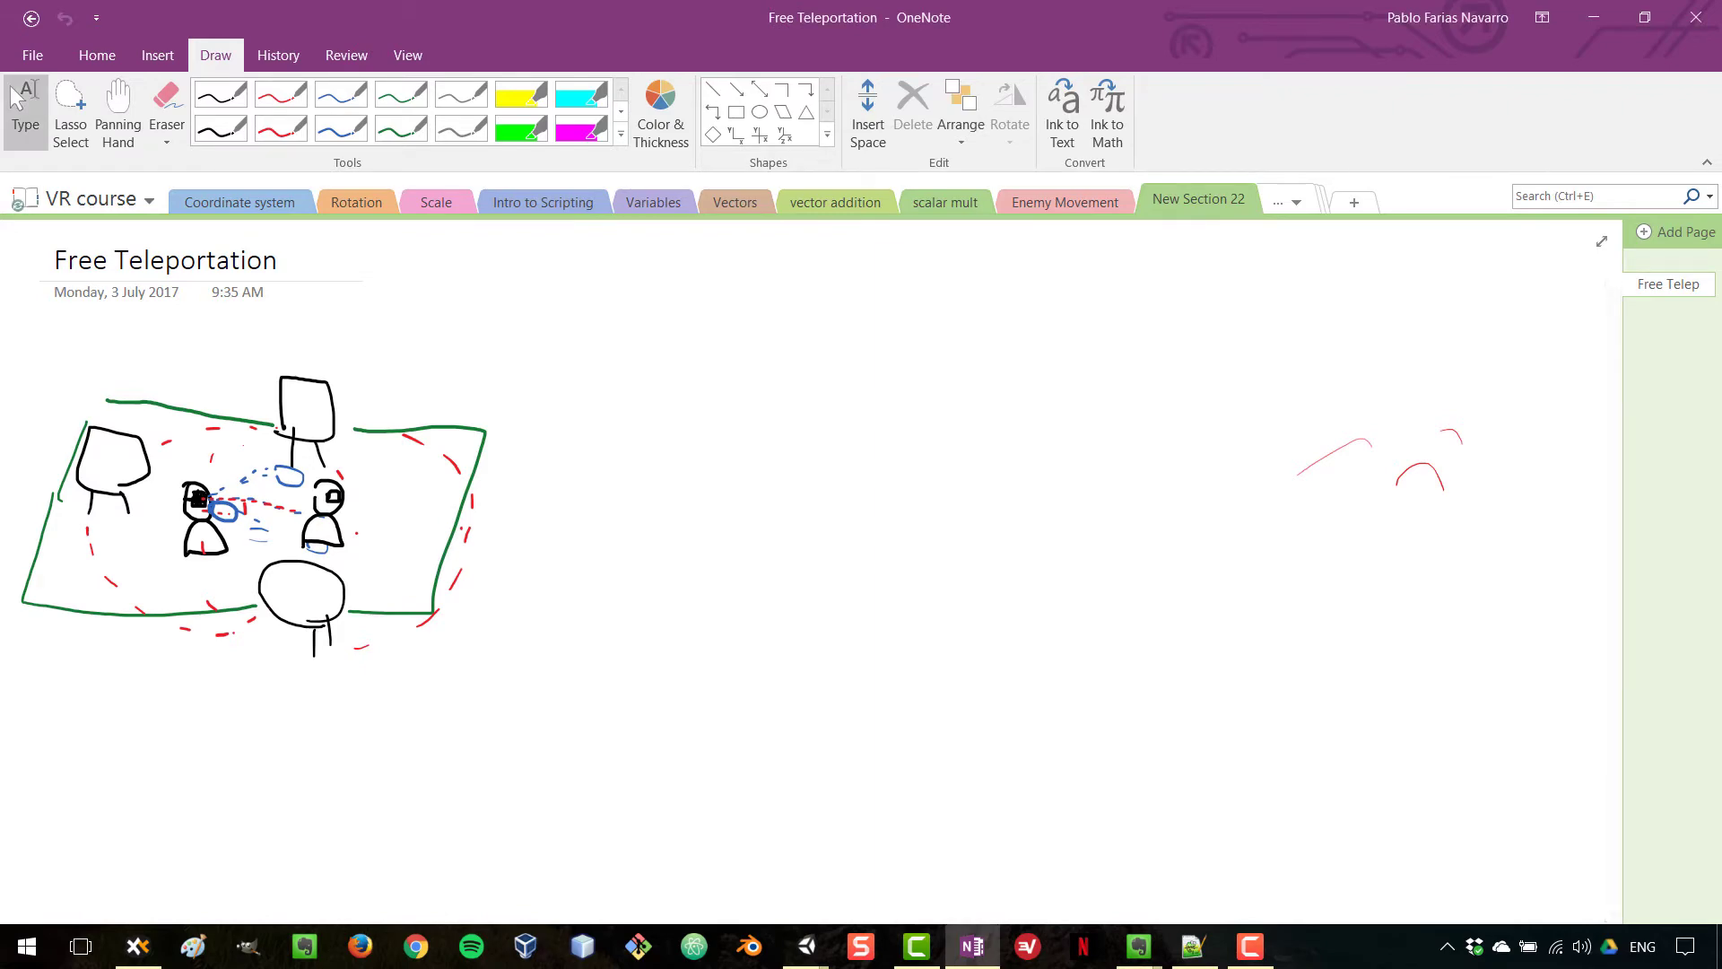
Return from the OneNote sketch to Unity's Asset Store VR results.
{"action": "key", "text": "alt+Tab"}
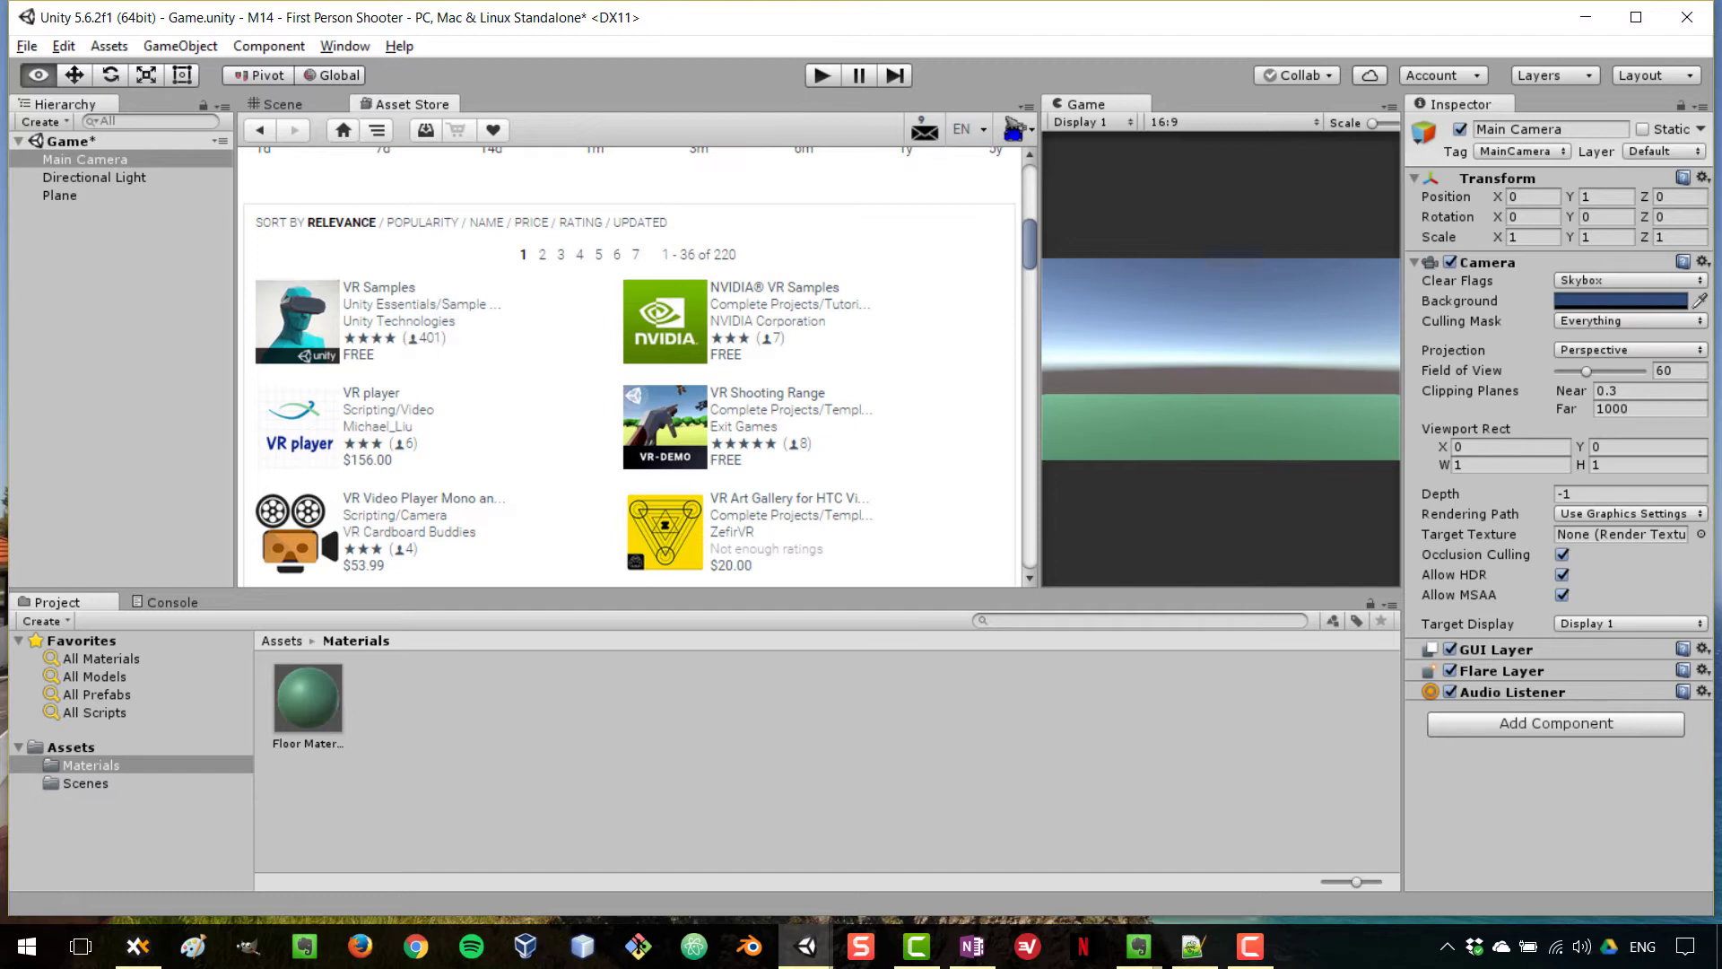
In XYplorer, look inside M13's VR Standard Assets and its Scripts folder, then return to Assets.
{"action": "key", "text": "alt+Tab"}
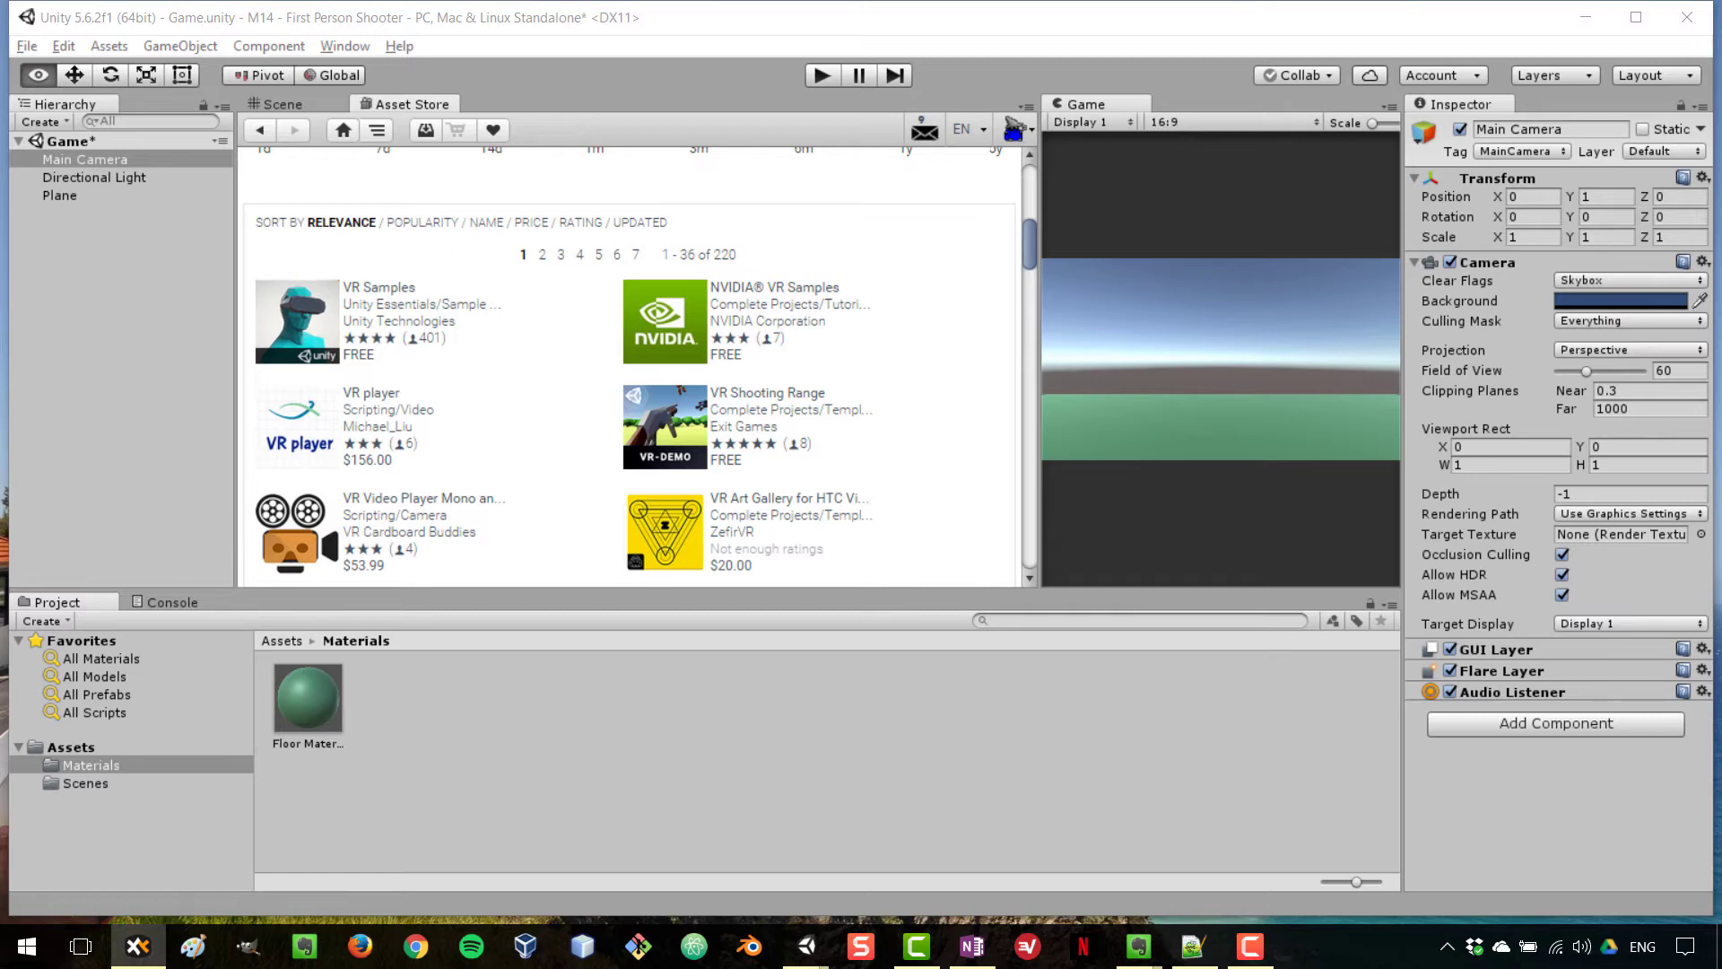
{"action": "key", "text": "alt+Tab"}
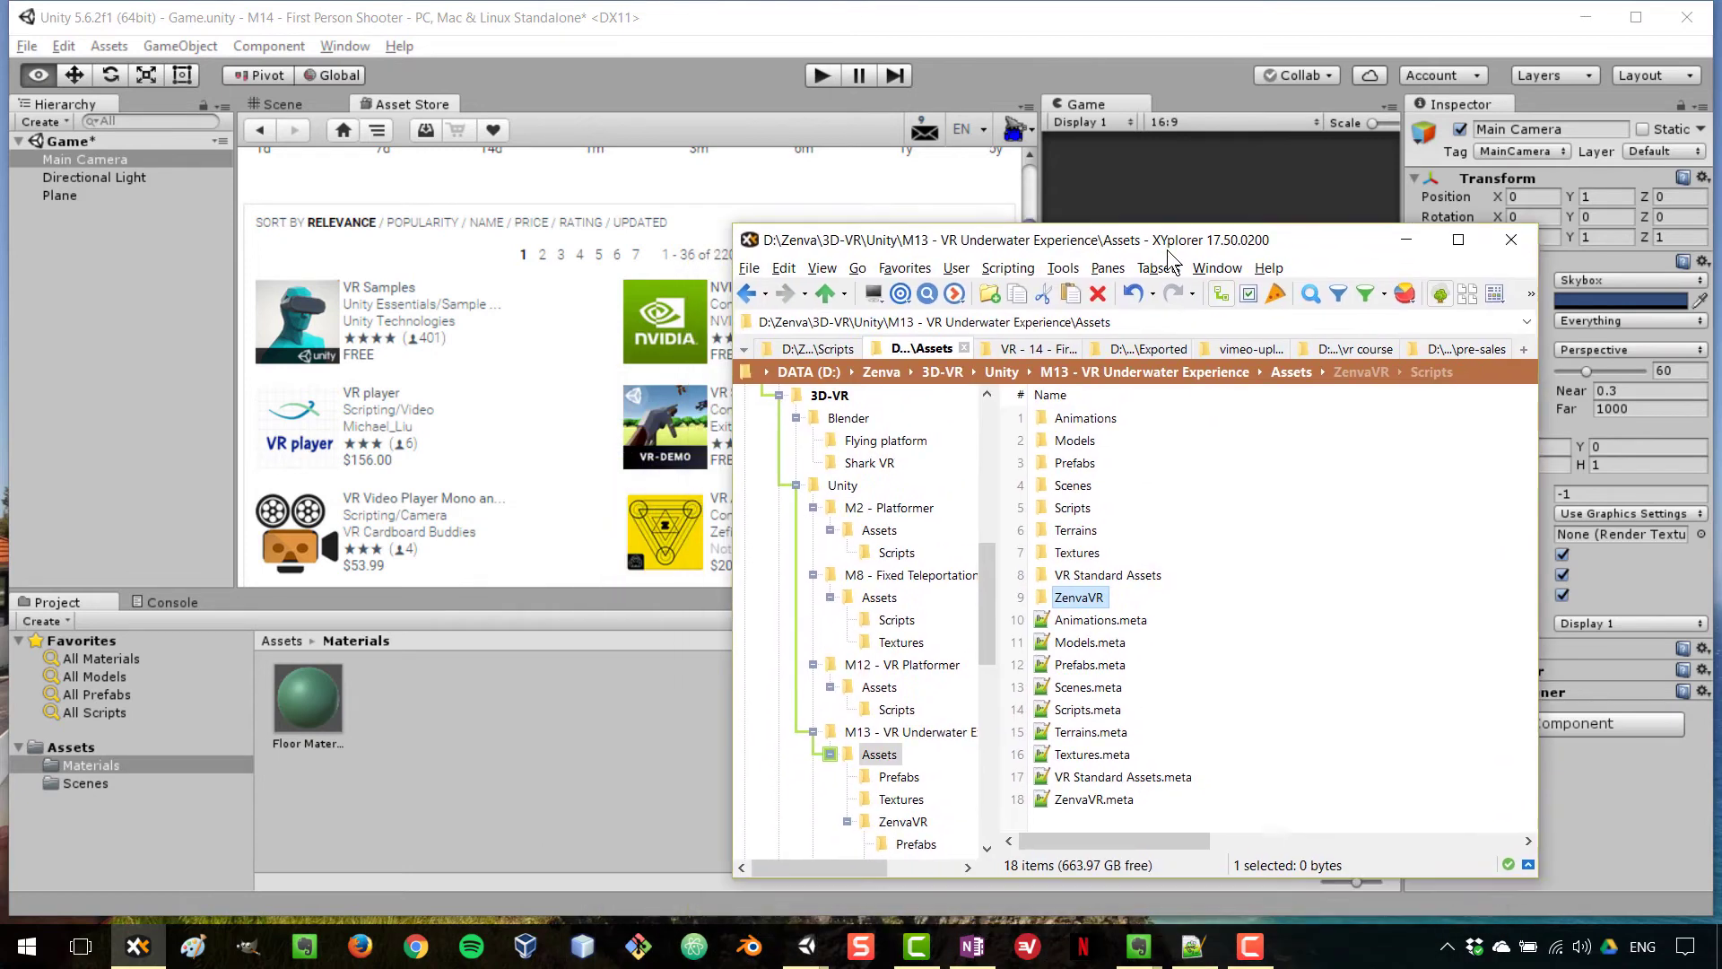
{"action": "left_click", "coordinate": [1170, 526]}
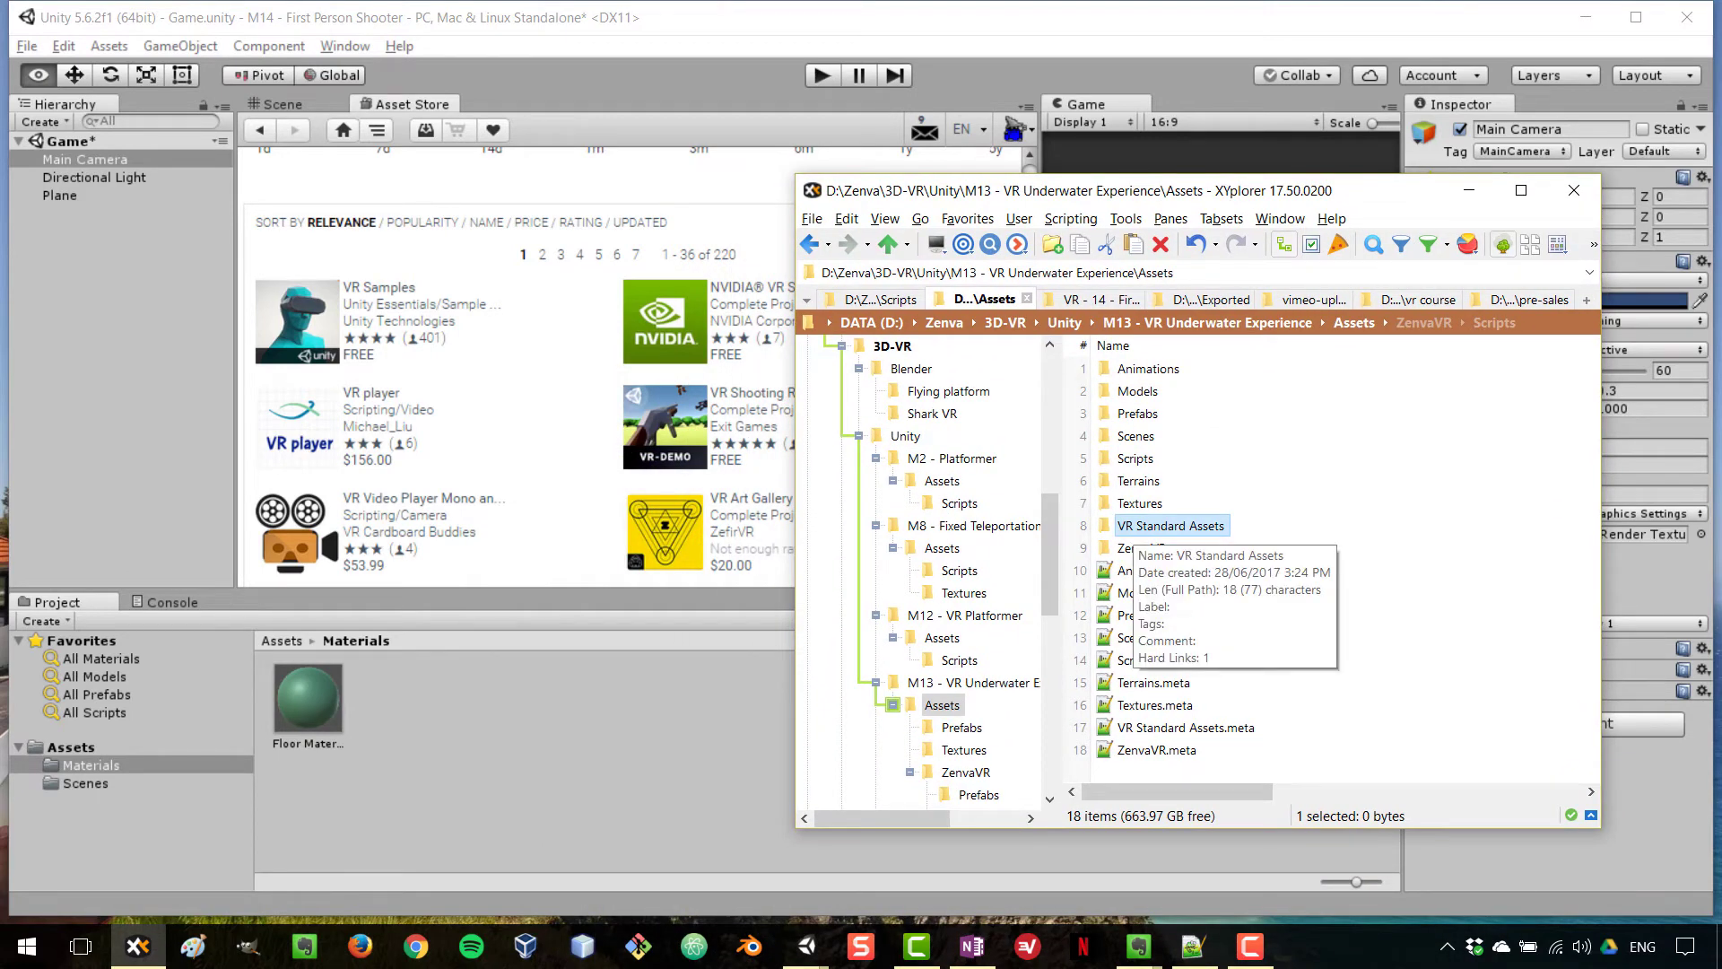
{"action": "double_click", "coordinate": [1171, 526]}
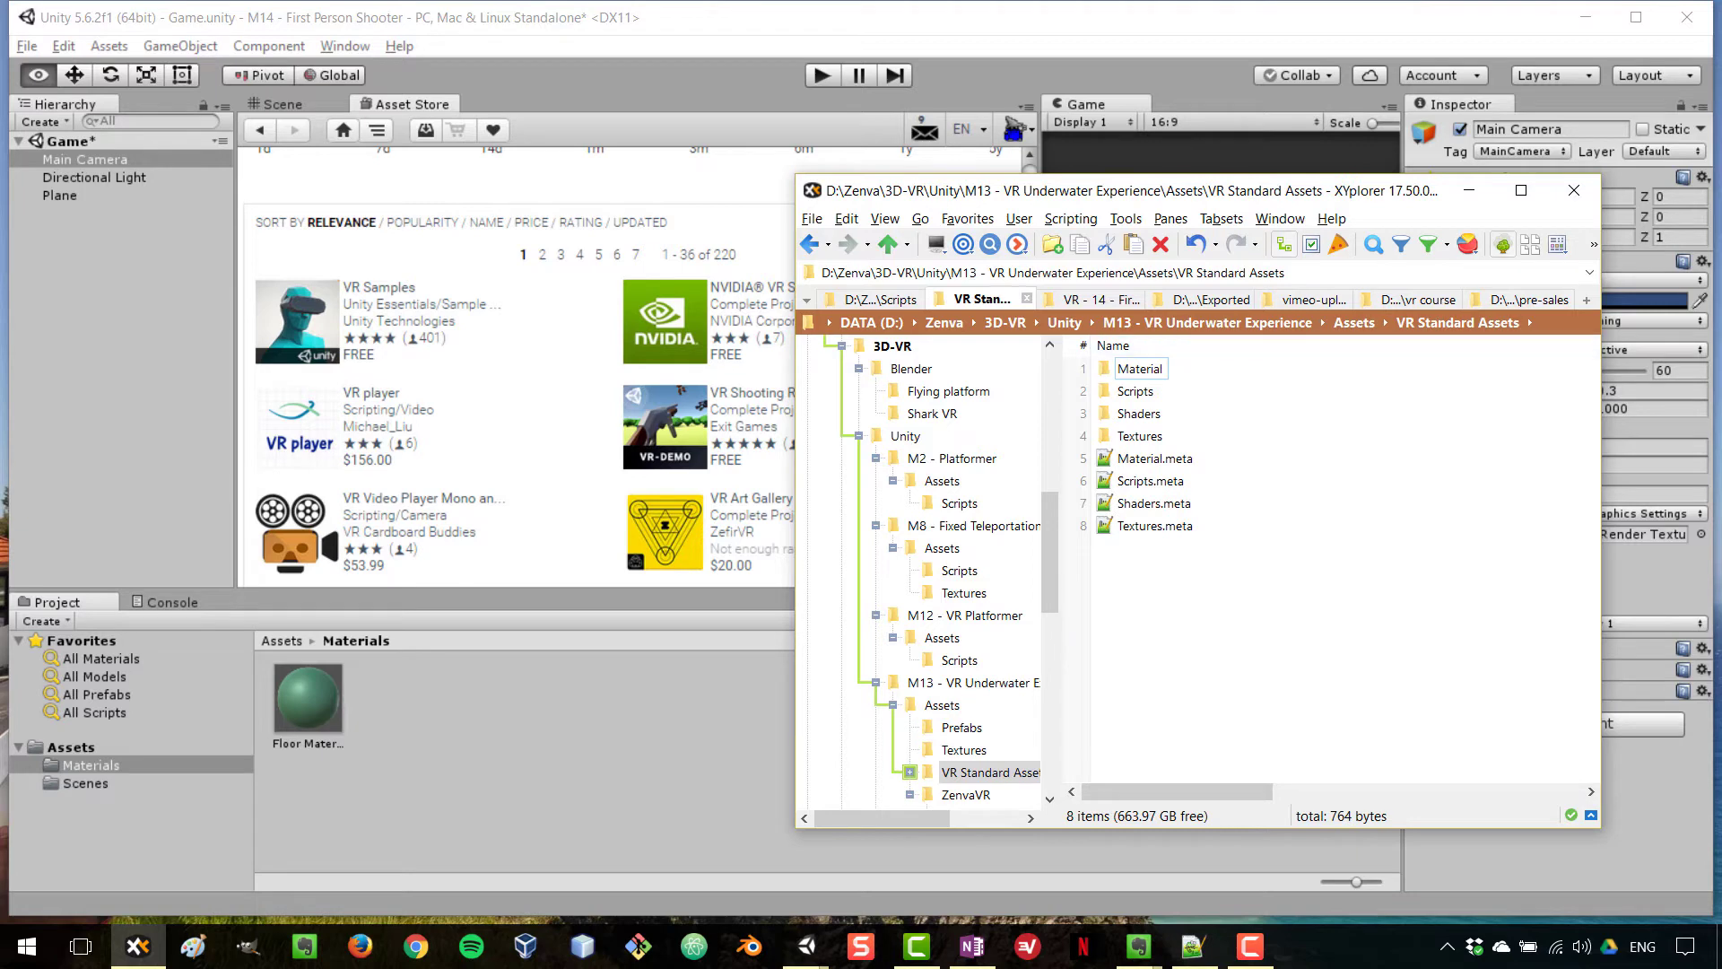
{"action": "double_click", "coordinate": [1136, 391]}
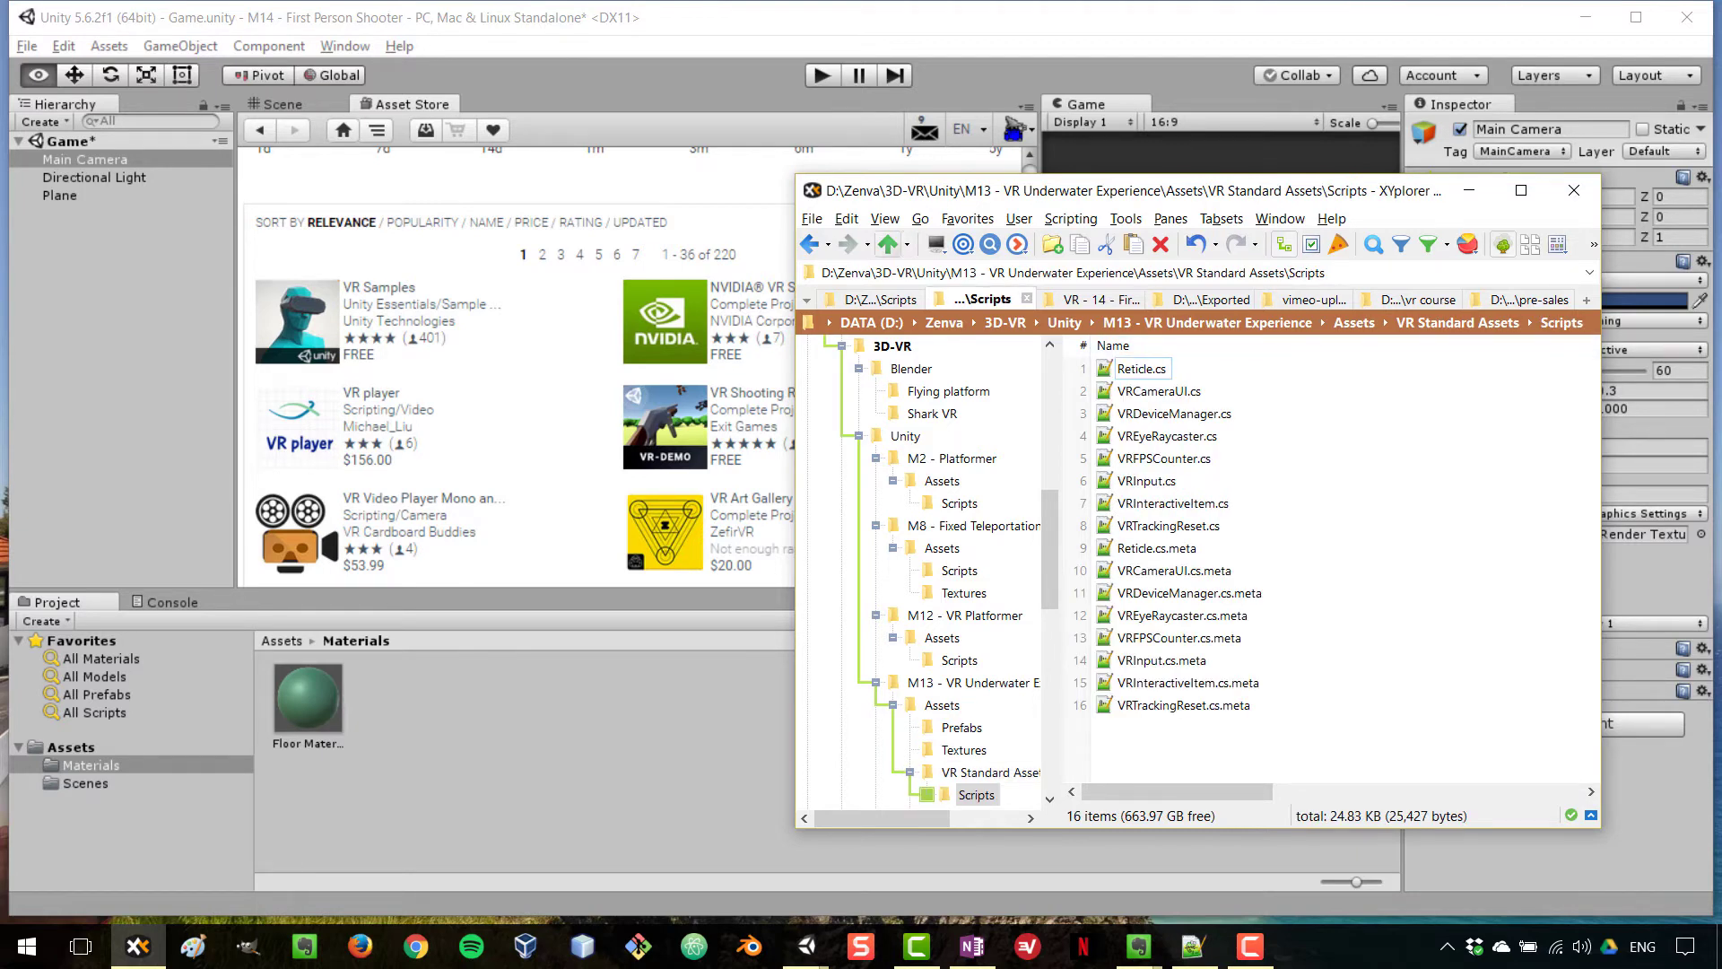
{"action": "left_click", "coordinate": [889, 243]}
{"action": "left_click", "coordinate": [889, 243]}
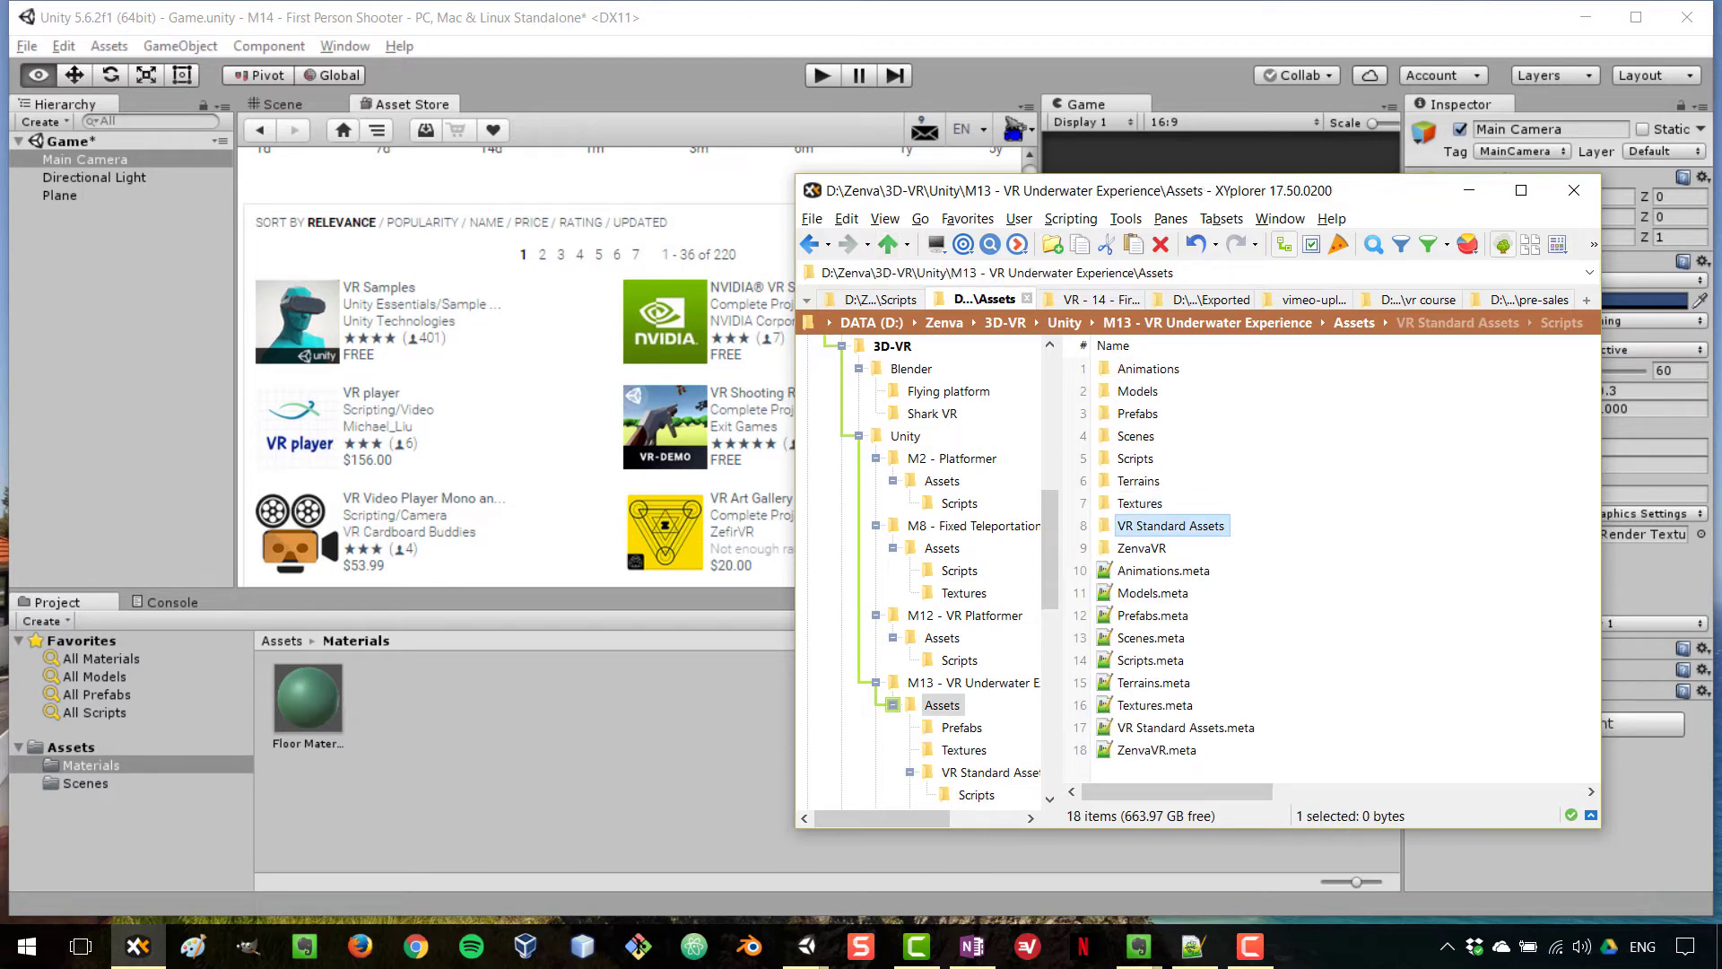
Drag VR Standard Assets and ZenvaVR from M13 Assets into Unity's Project Assets folder.
{"action": "left_click_drag", "start_coordinate": [1171, 526], "coordinate": [135, 746]}
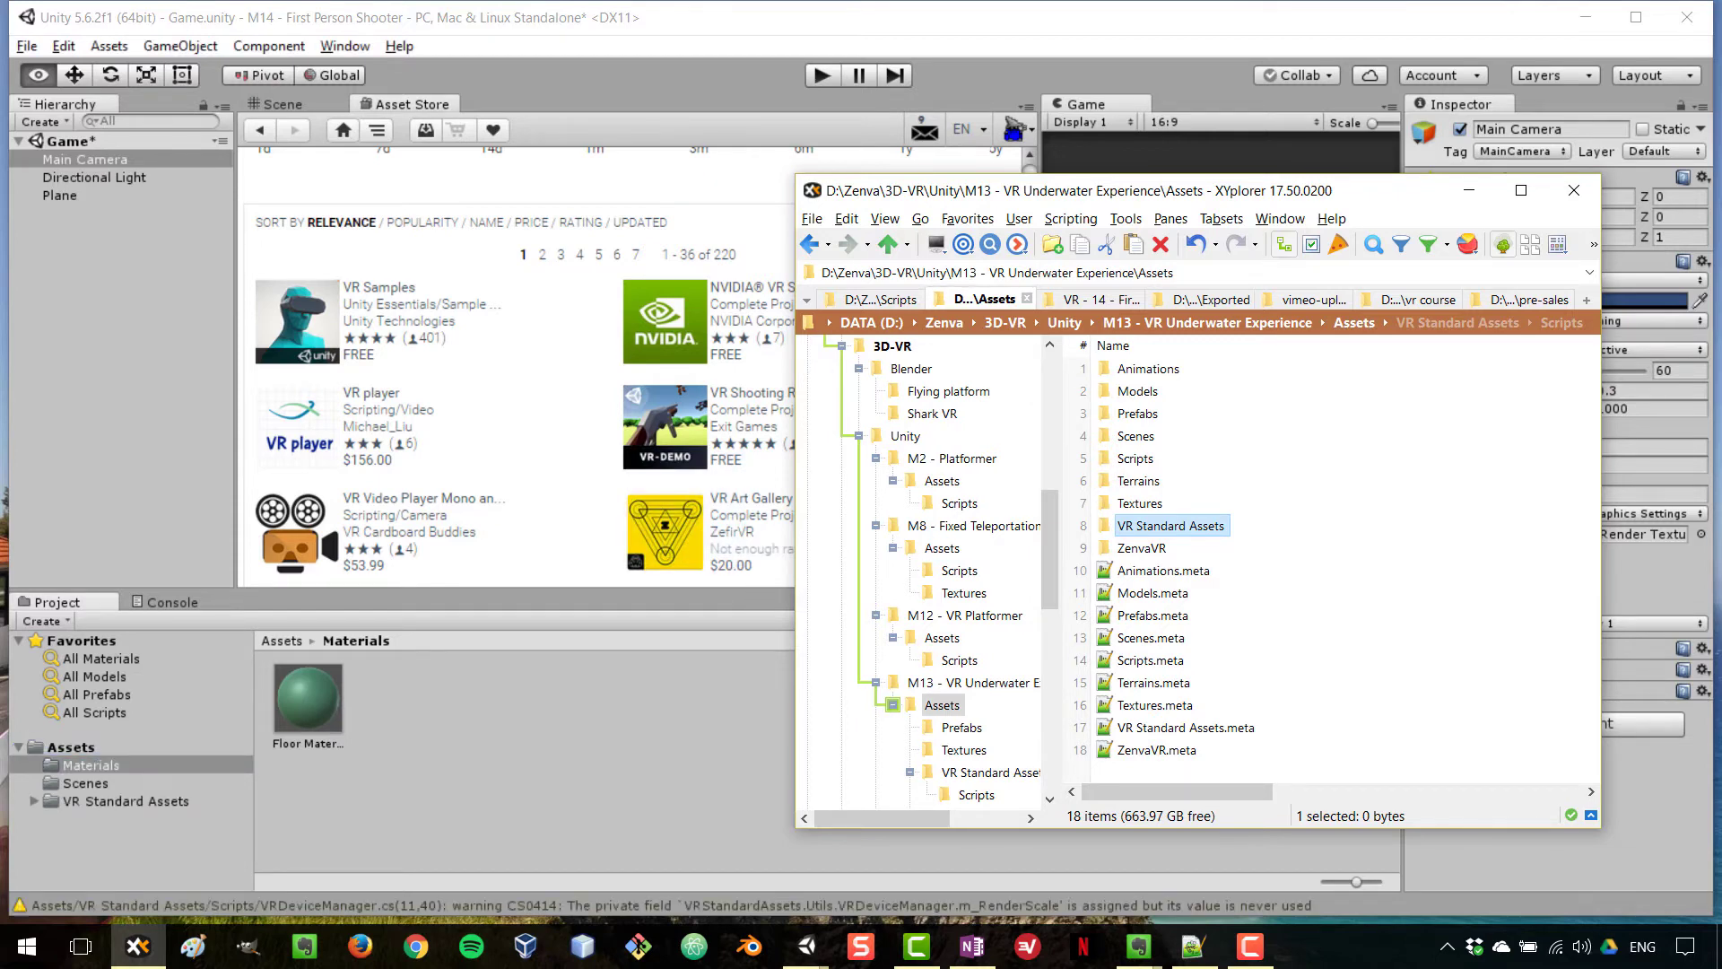
{"action": "left_click", "coordinate": [1142, 548]}
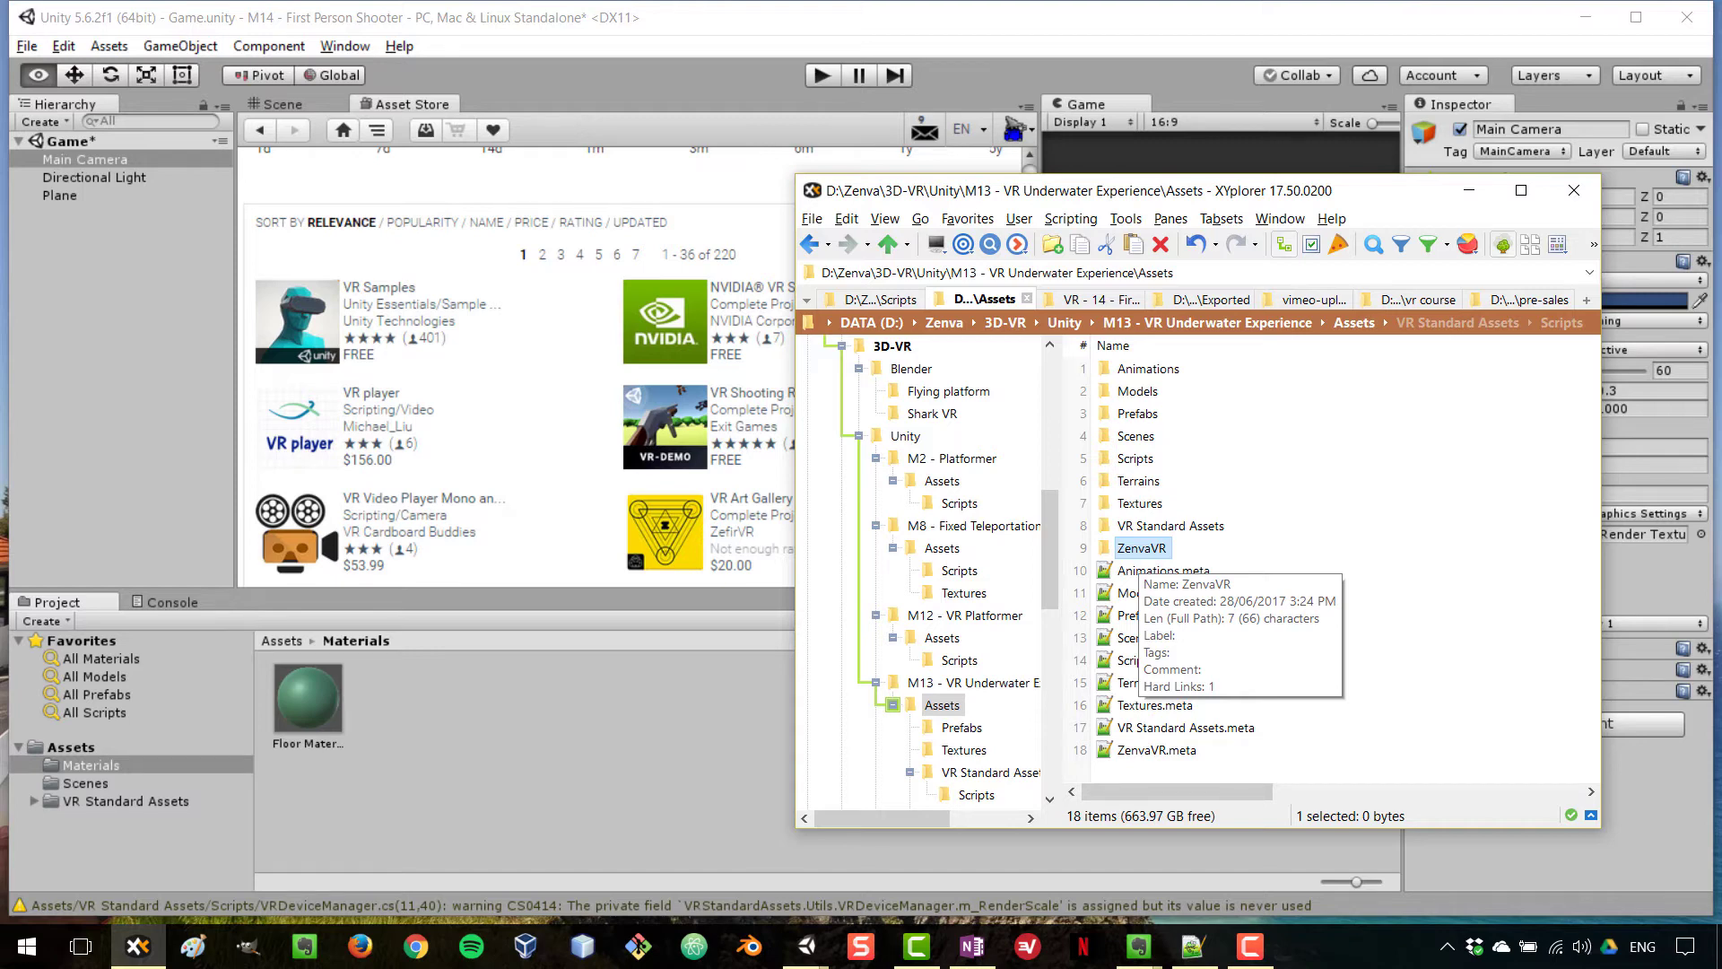
{"action": "left_click_drag", "start_coordinate": [1141, 547], "coordinate": [72, 746]}
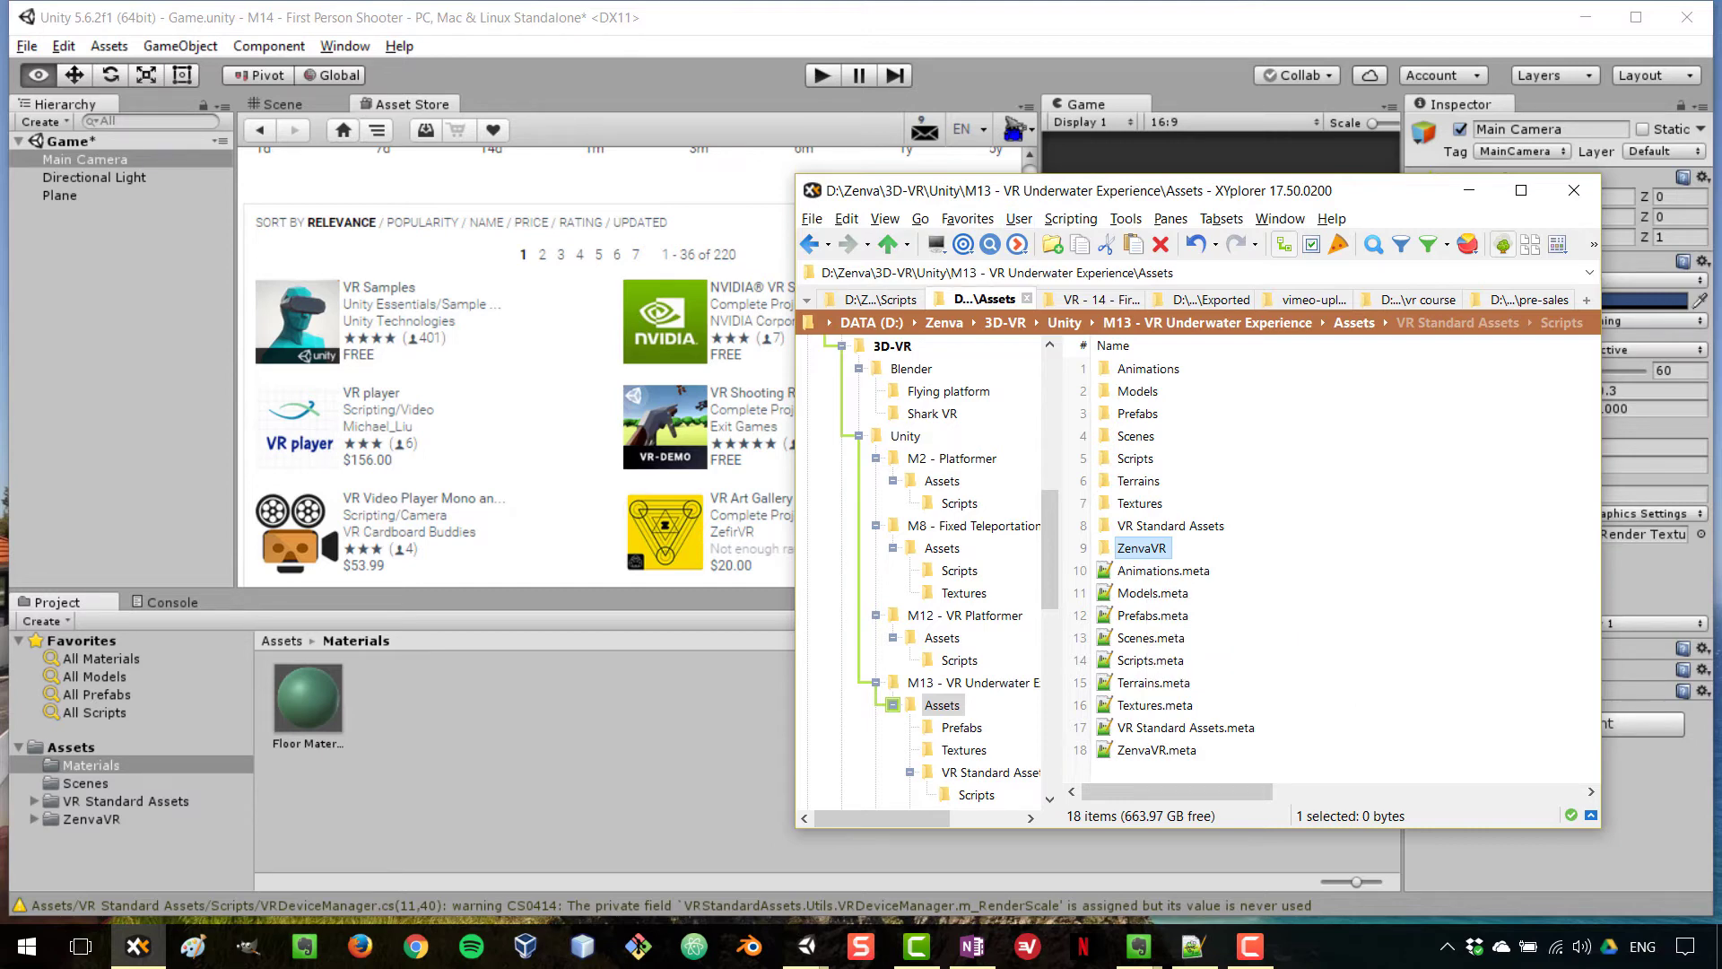
Back in Unity, close the Asset Store tab to return to the Scene view.
{"action": "key", "text": "alt+Tab"}
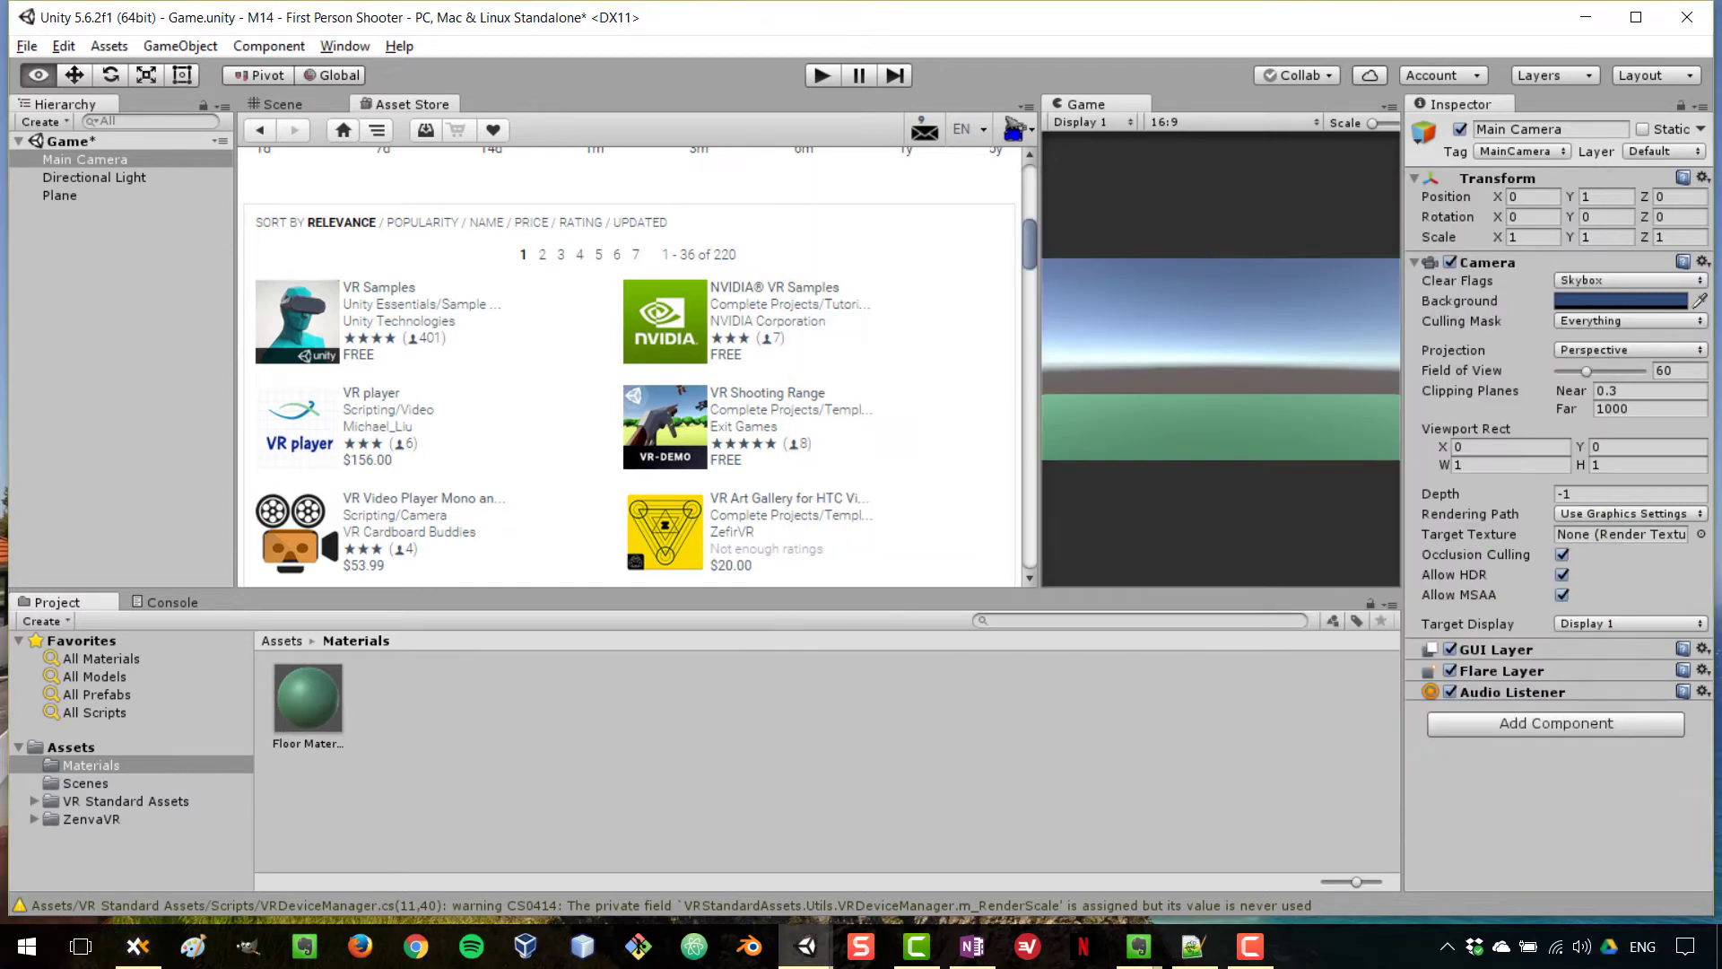
{"action": "right_click", "coordinate": [412, 105]}
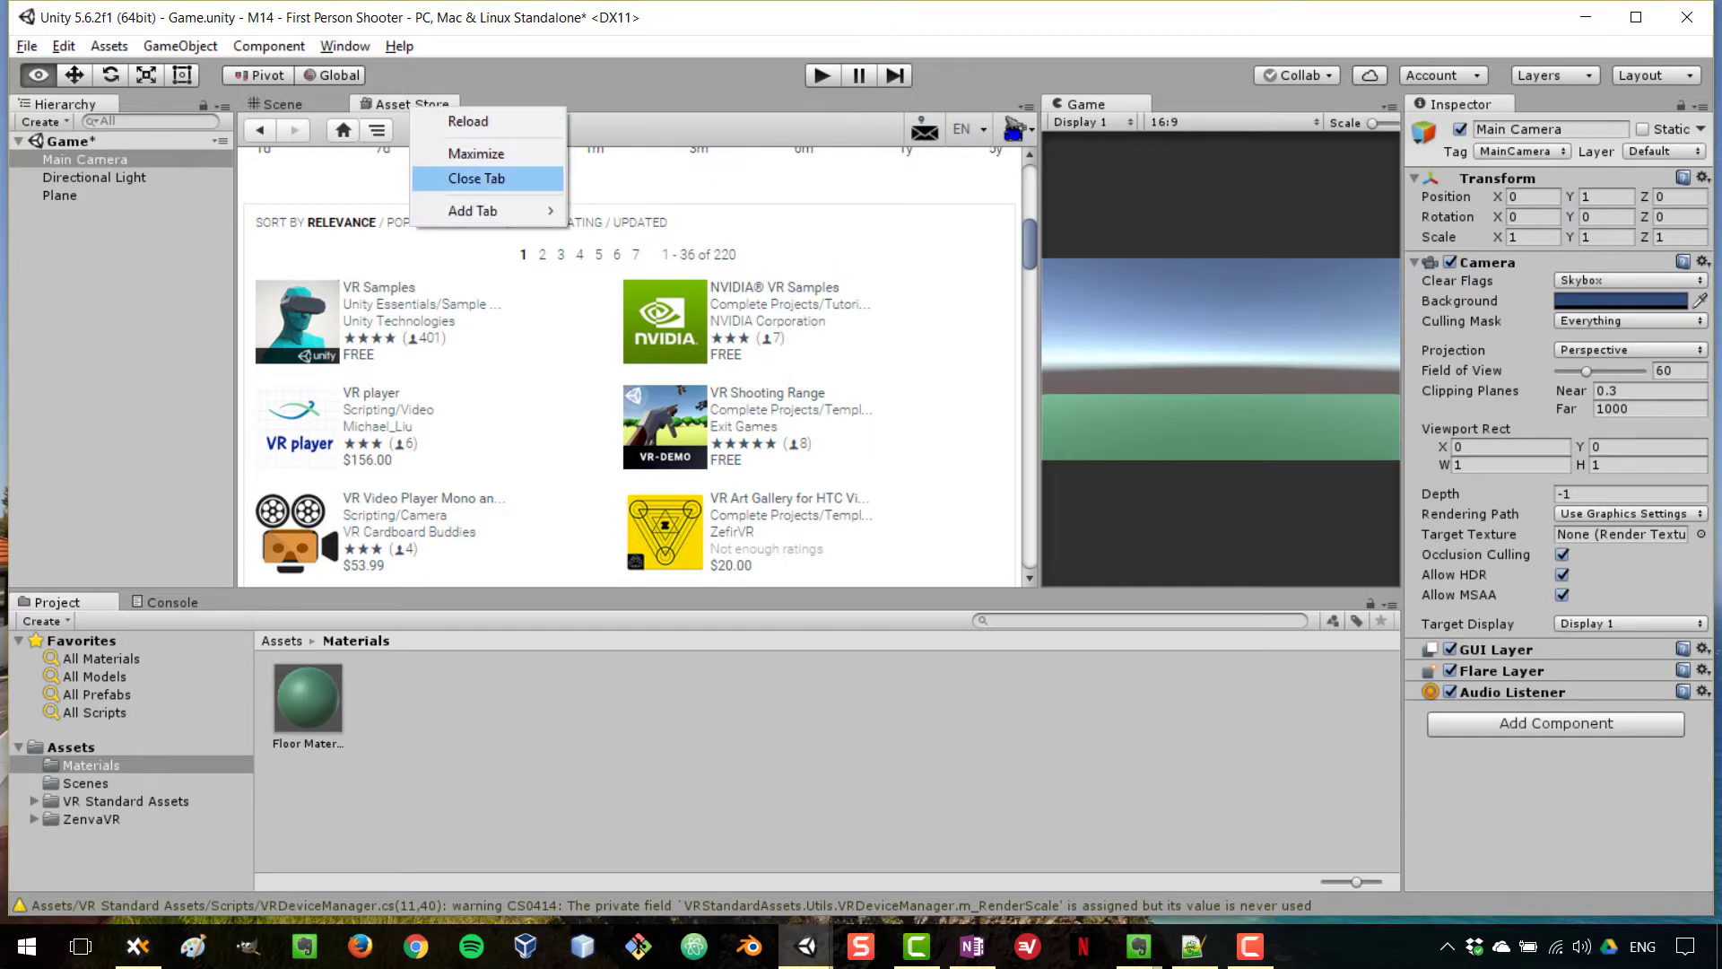
{"action": "left_click", "coordinate": [468, 178]}
{"action": "scroll", "coordinate": [637, 358], "scroll_direction": "down", "scroll_amount": 3}
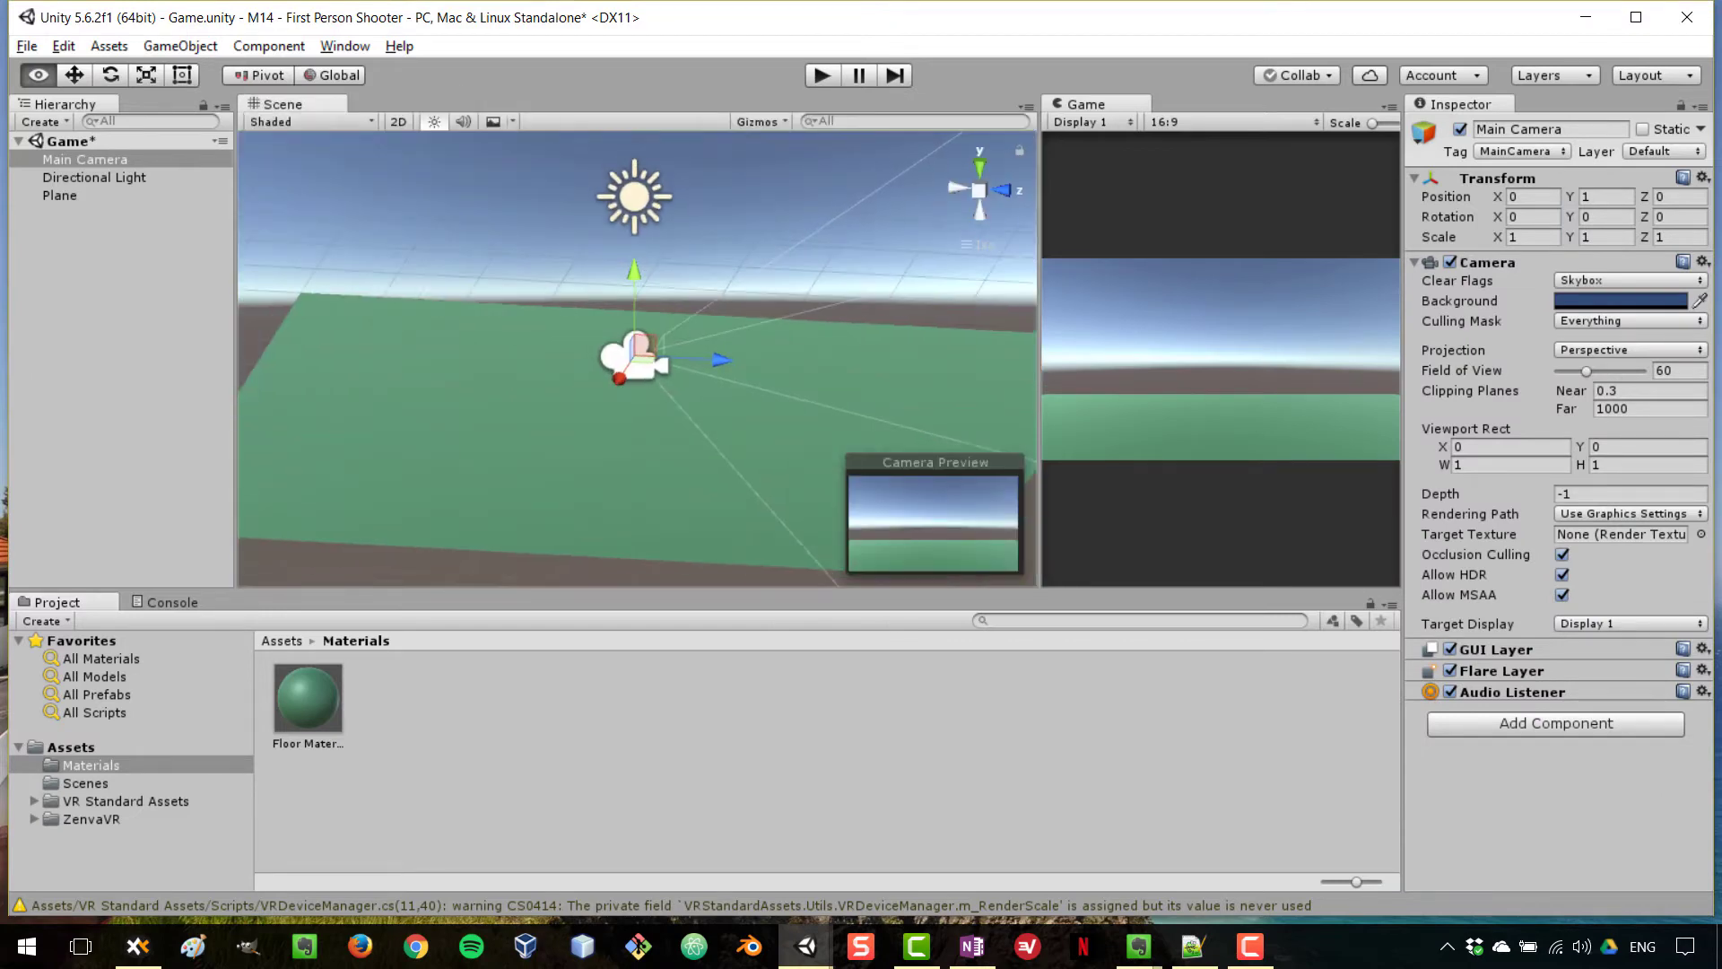
{"action": "left_click_drag", "start_coordinate": [637, 359], "coordinate": [630, 361], "text": "alt"}
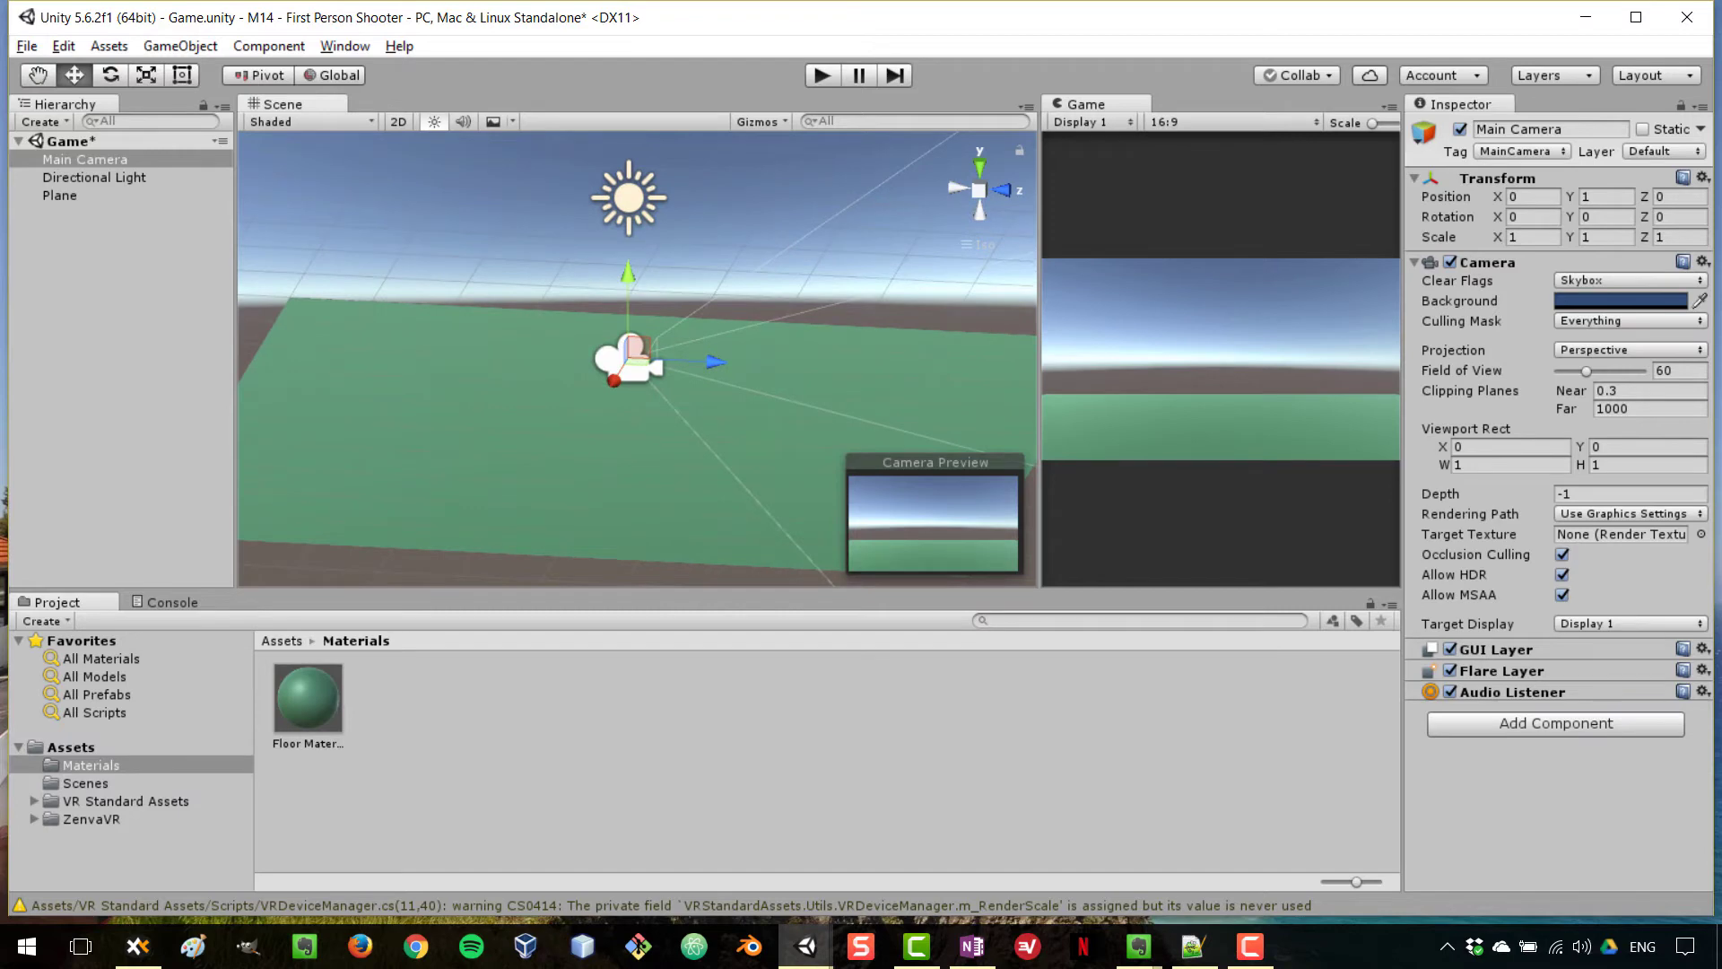
Open ZenvaVR > Prefabs and inspect the VR Camera's VR Eye Raycaster, VR Input and Drag Camera scripts.
{"action": "left_click", "coordinate": [34, 819]}
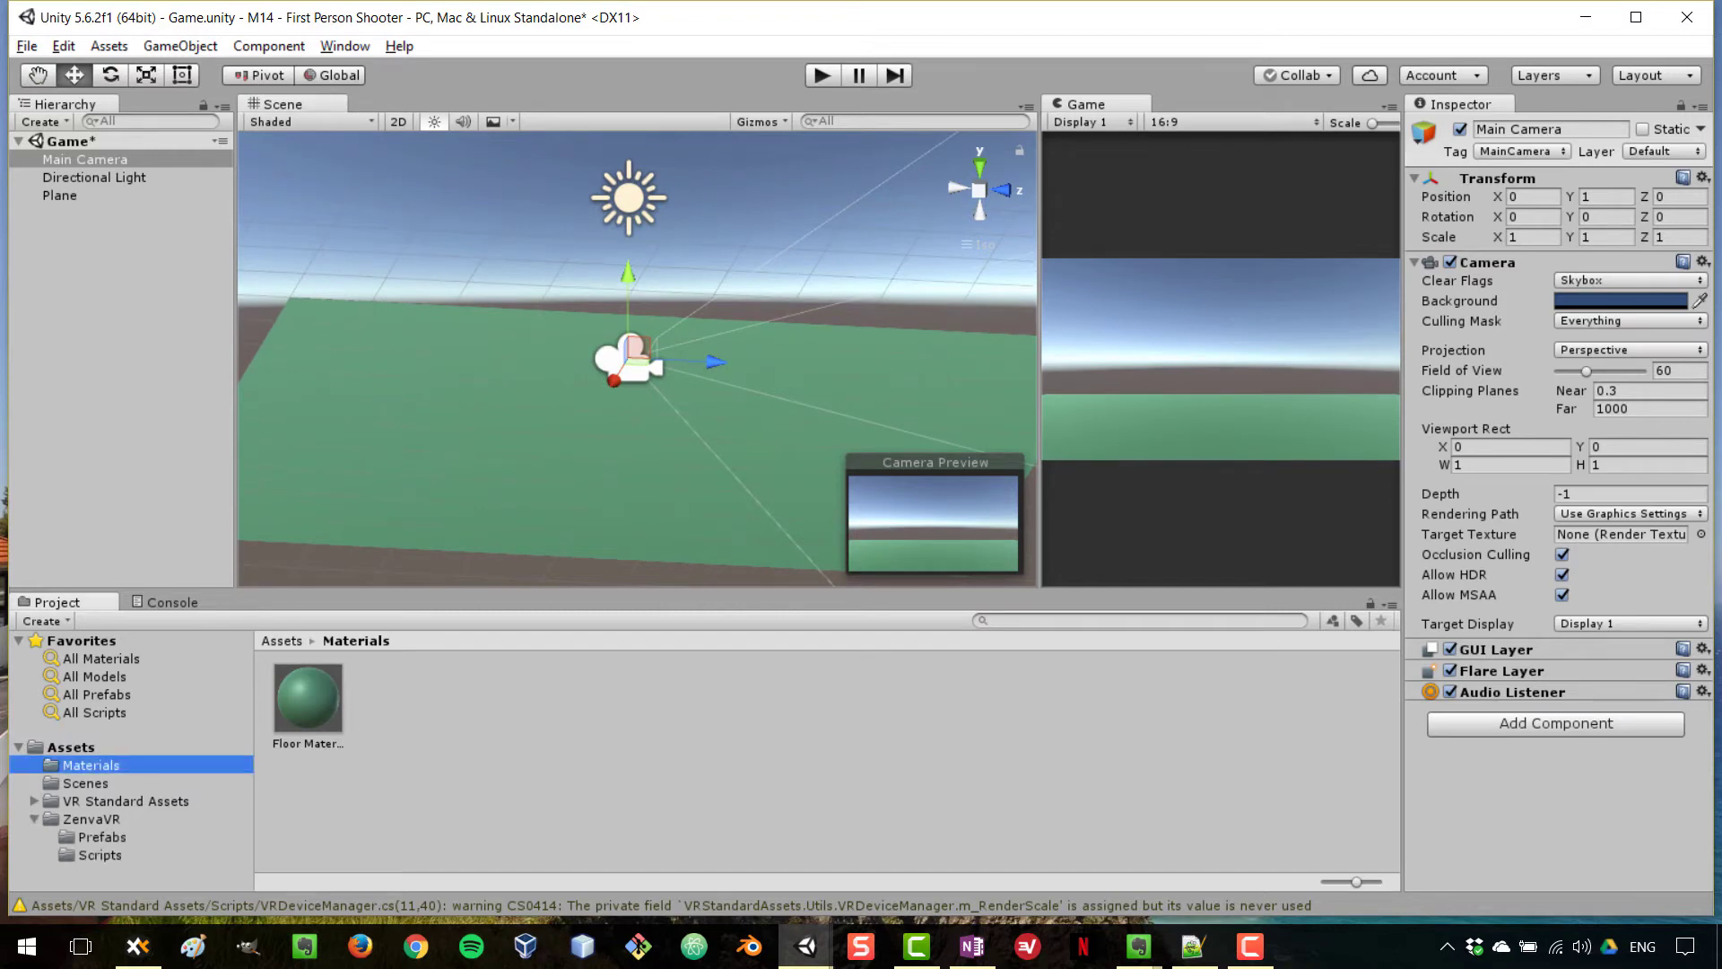
{"action": "left_click", "coordinate": [90, 819]}
{"action": "left_click", "coordinate": [102, 837]}
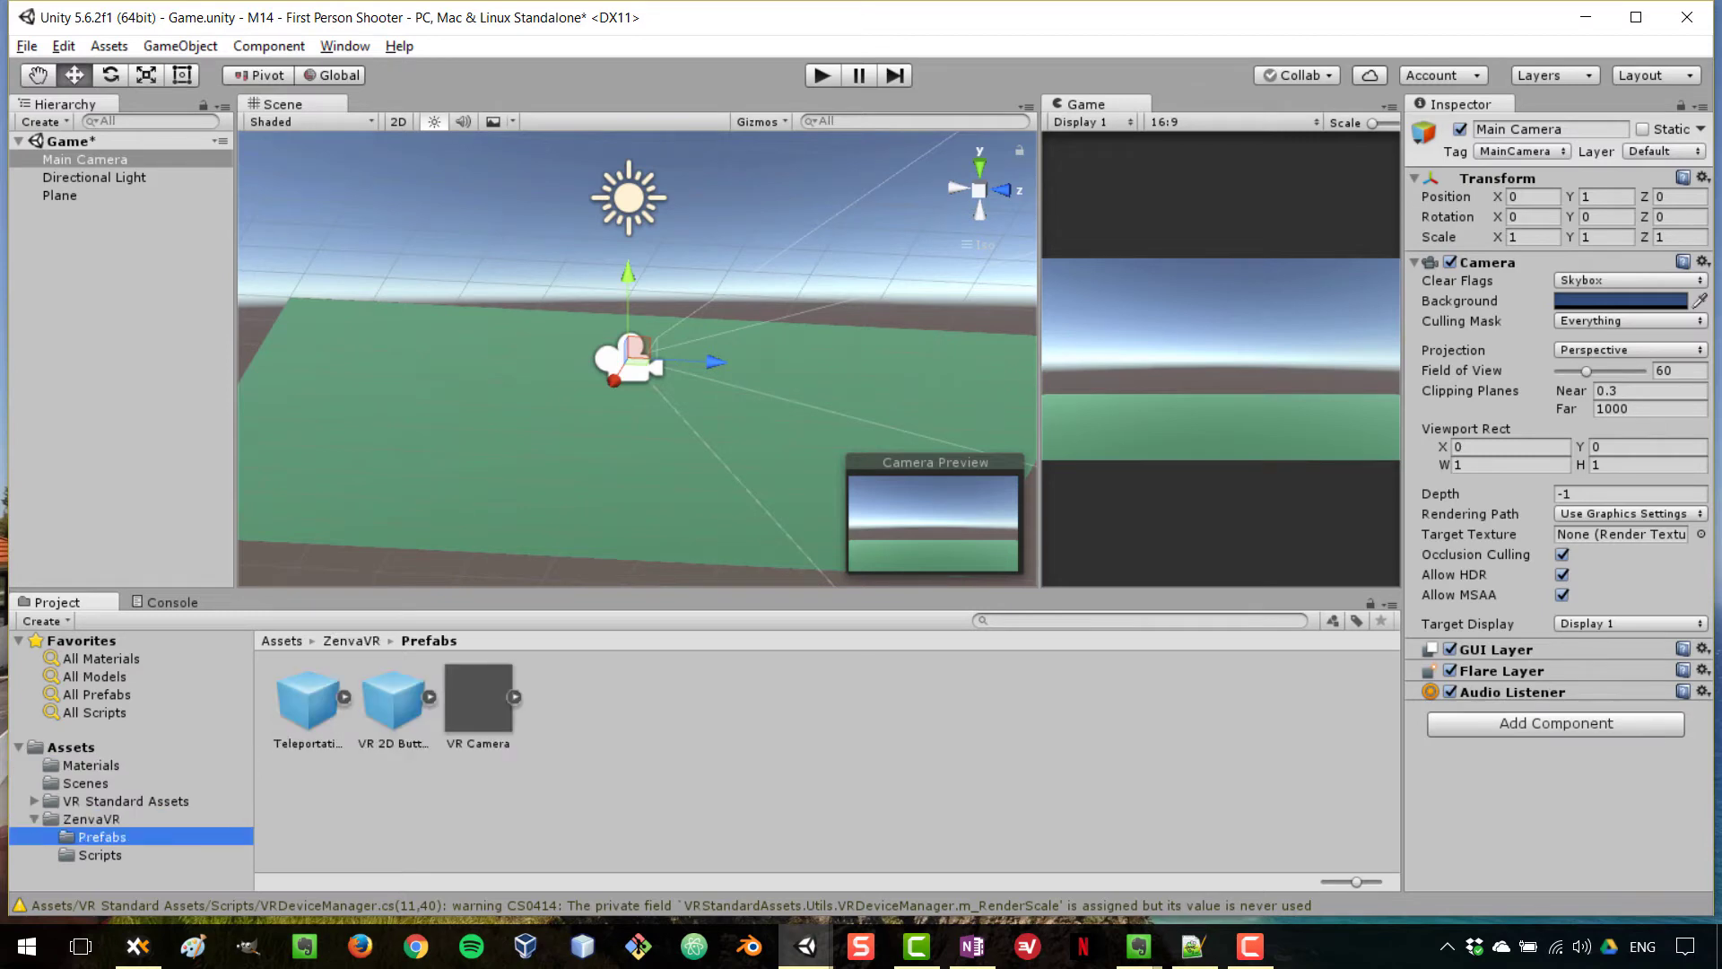
{"action": "left_click", "coordinate": [478, 699]}
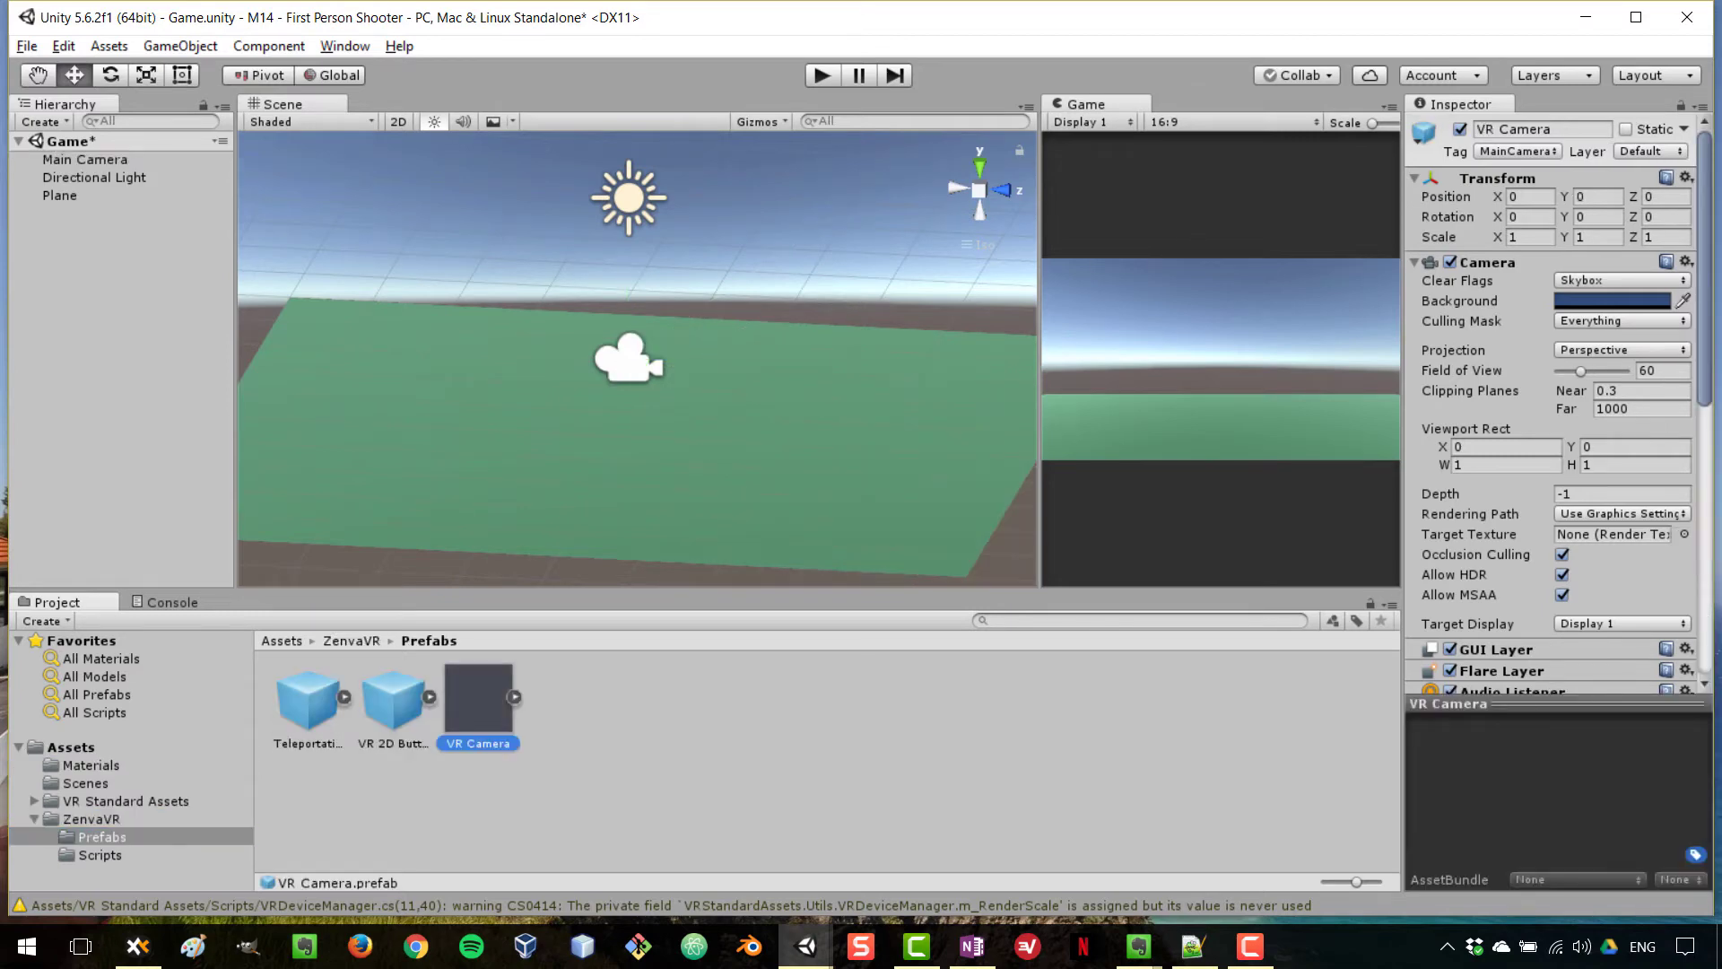
{"action": "scroll", "coordinate": [1559, 404], "scroll_direction": "down", "scroll_amount": 10}
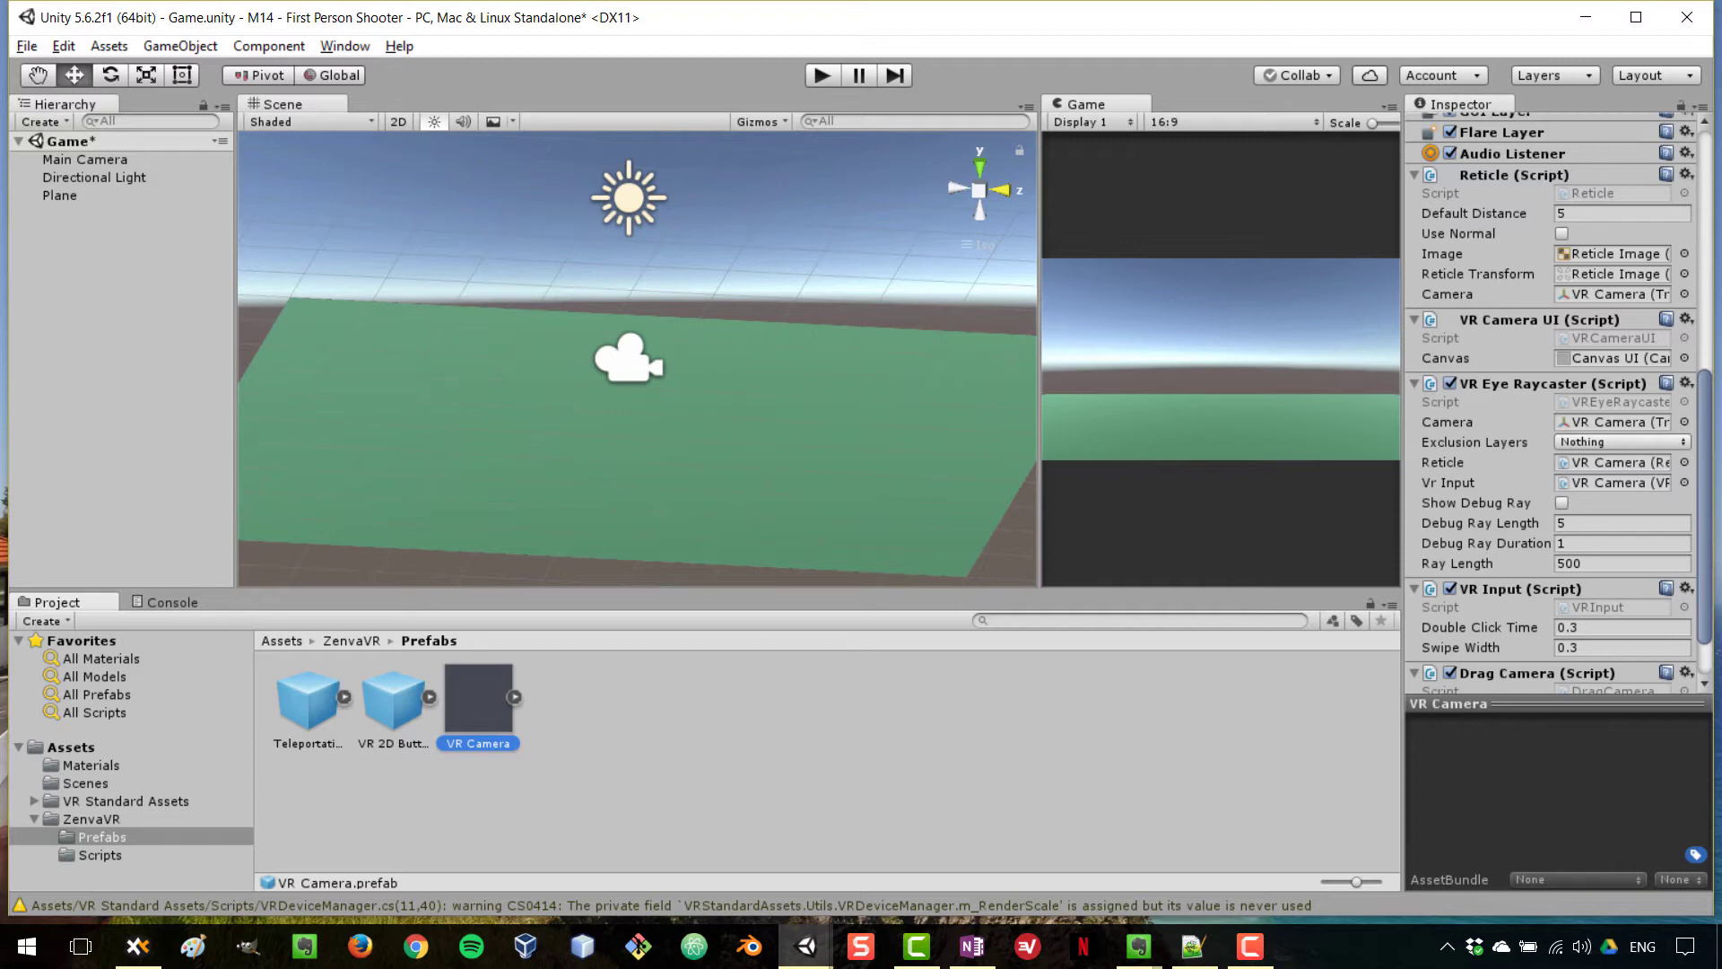
{"action": "key", "text": "super+plus"}
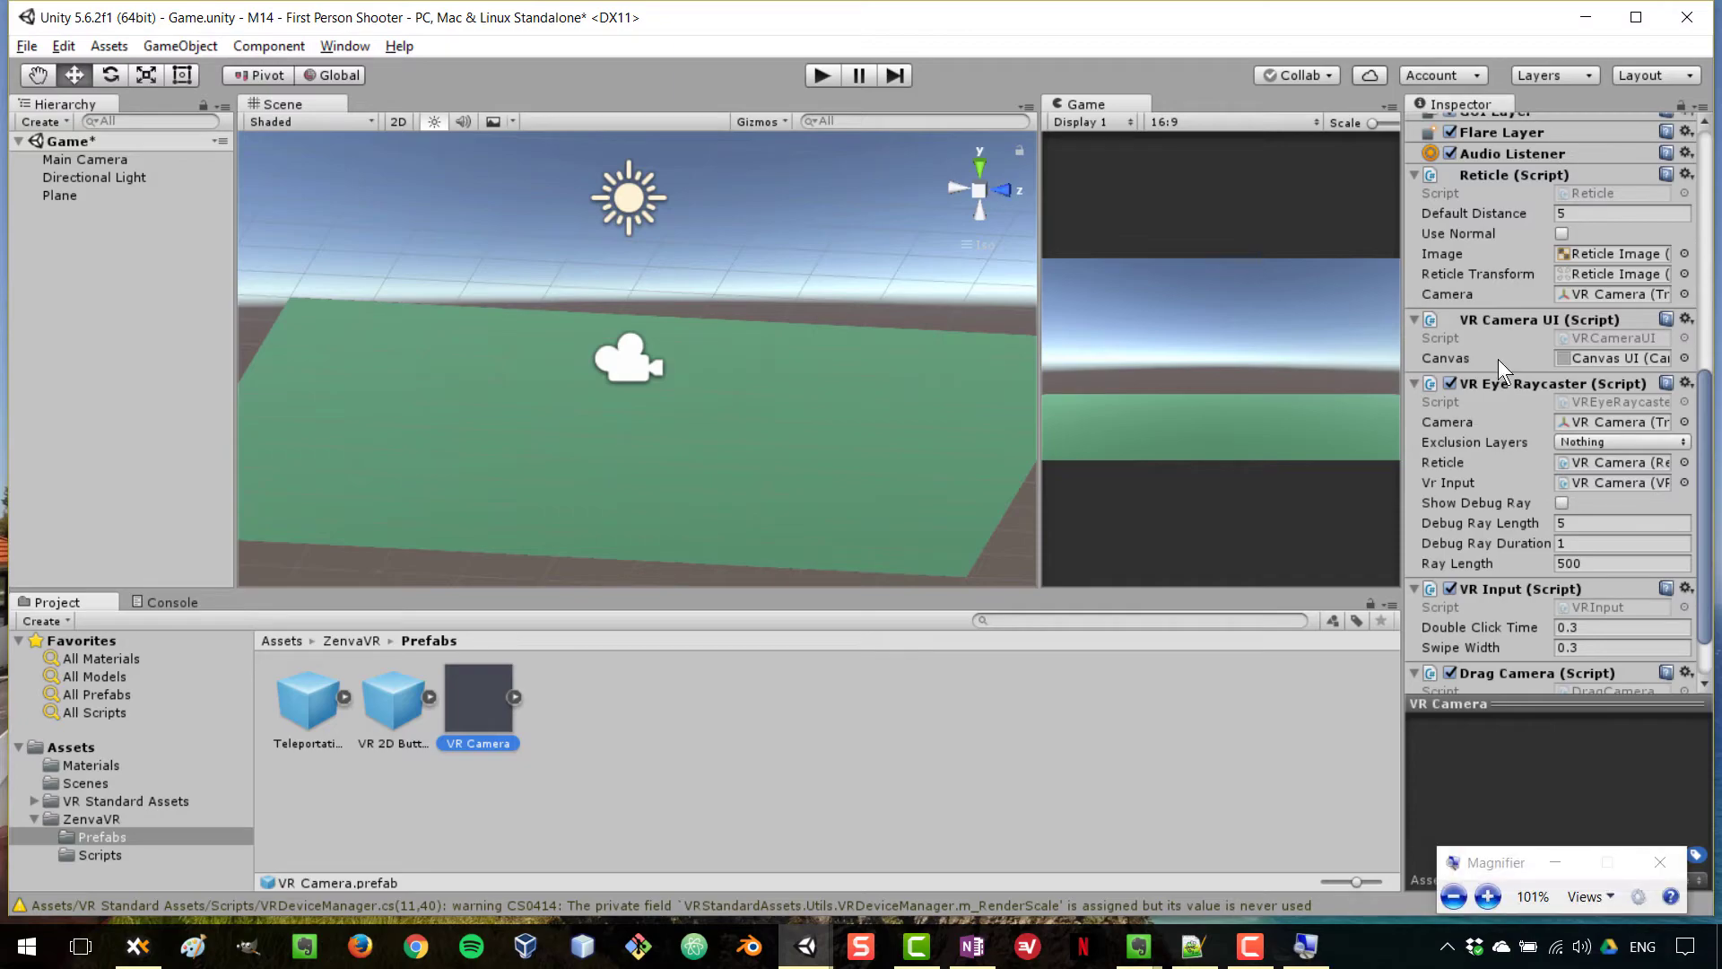
{"action": "key", "text": "super+plus"}
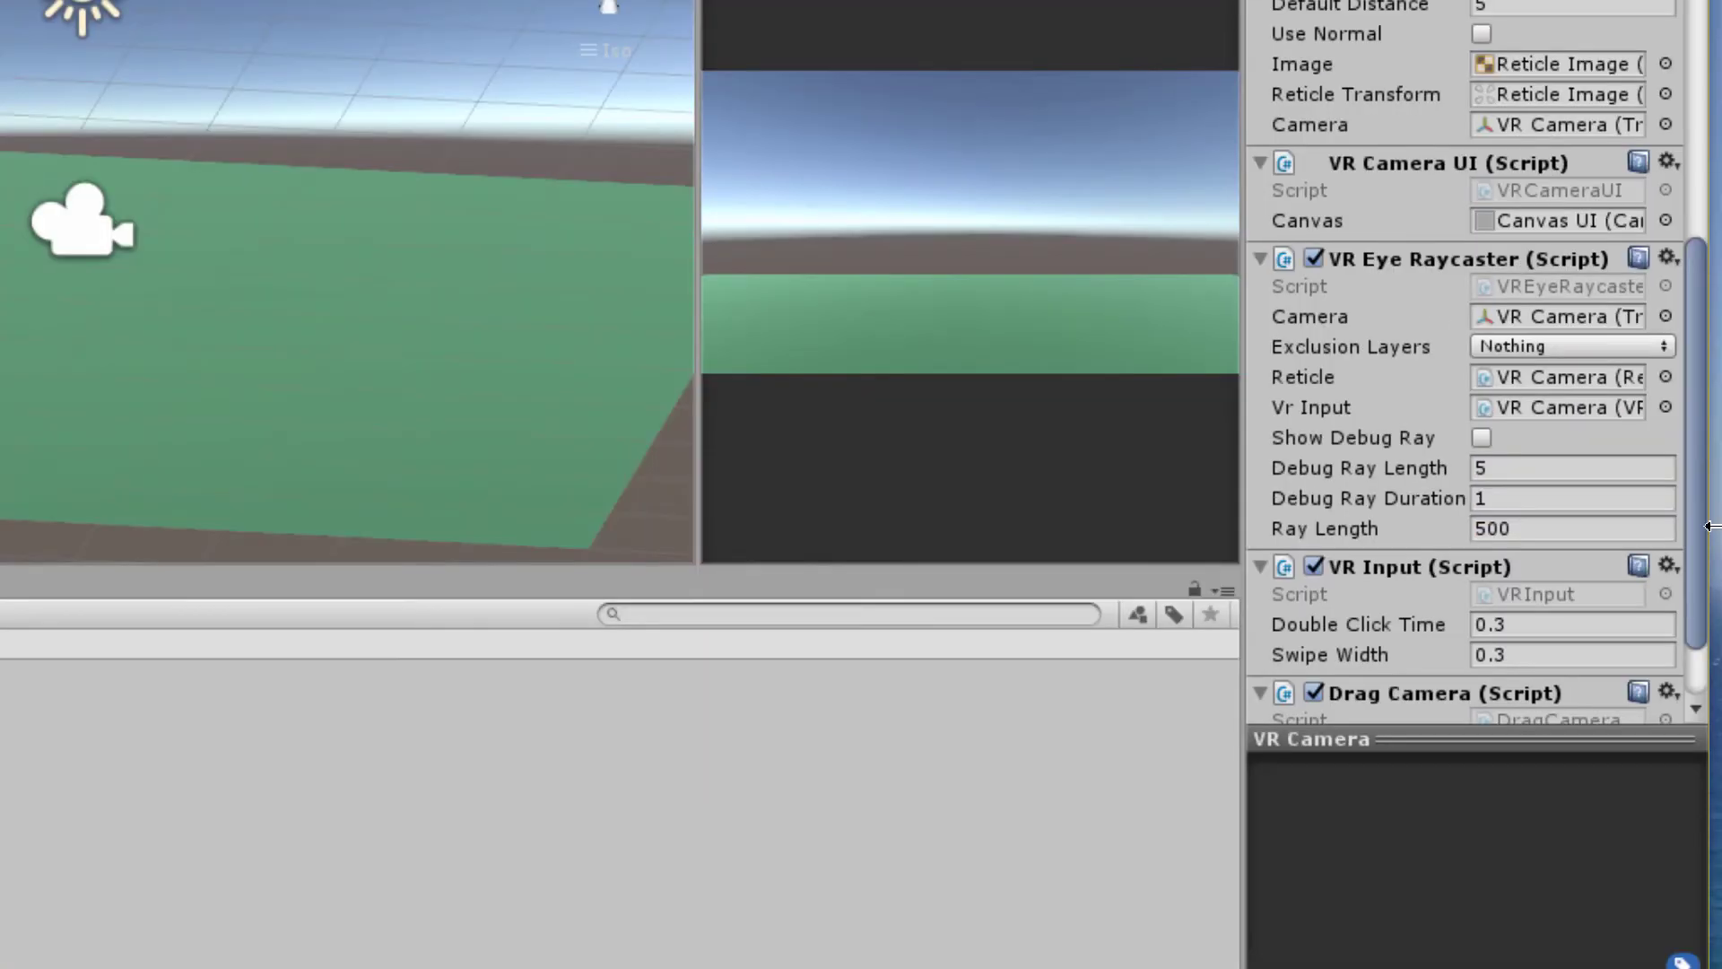
{"action": "scroll", "coordinate": [1380, 524], "scroll_direction": "down", "scroll_amount": 2}
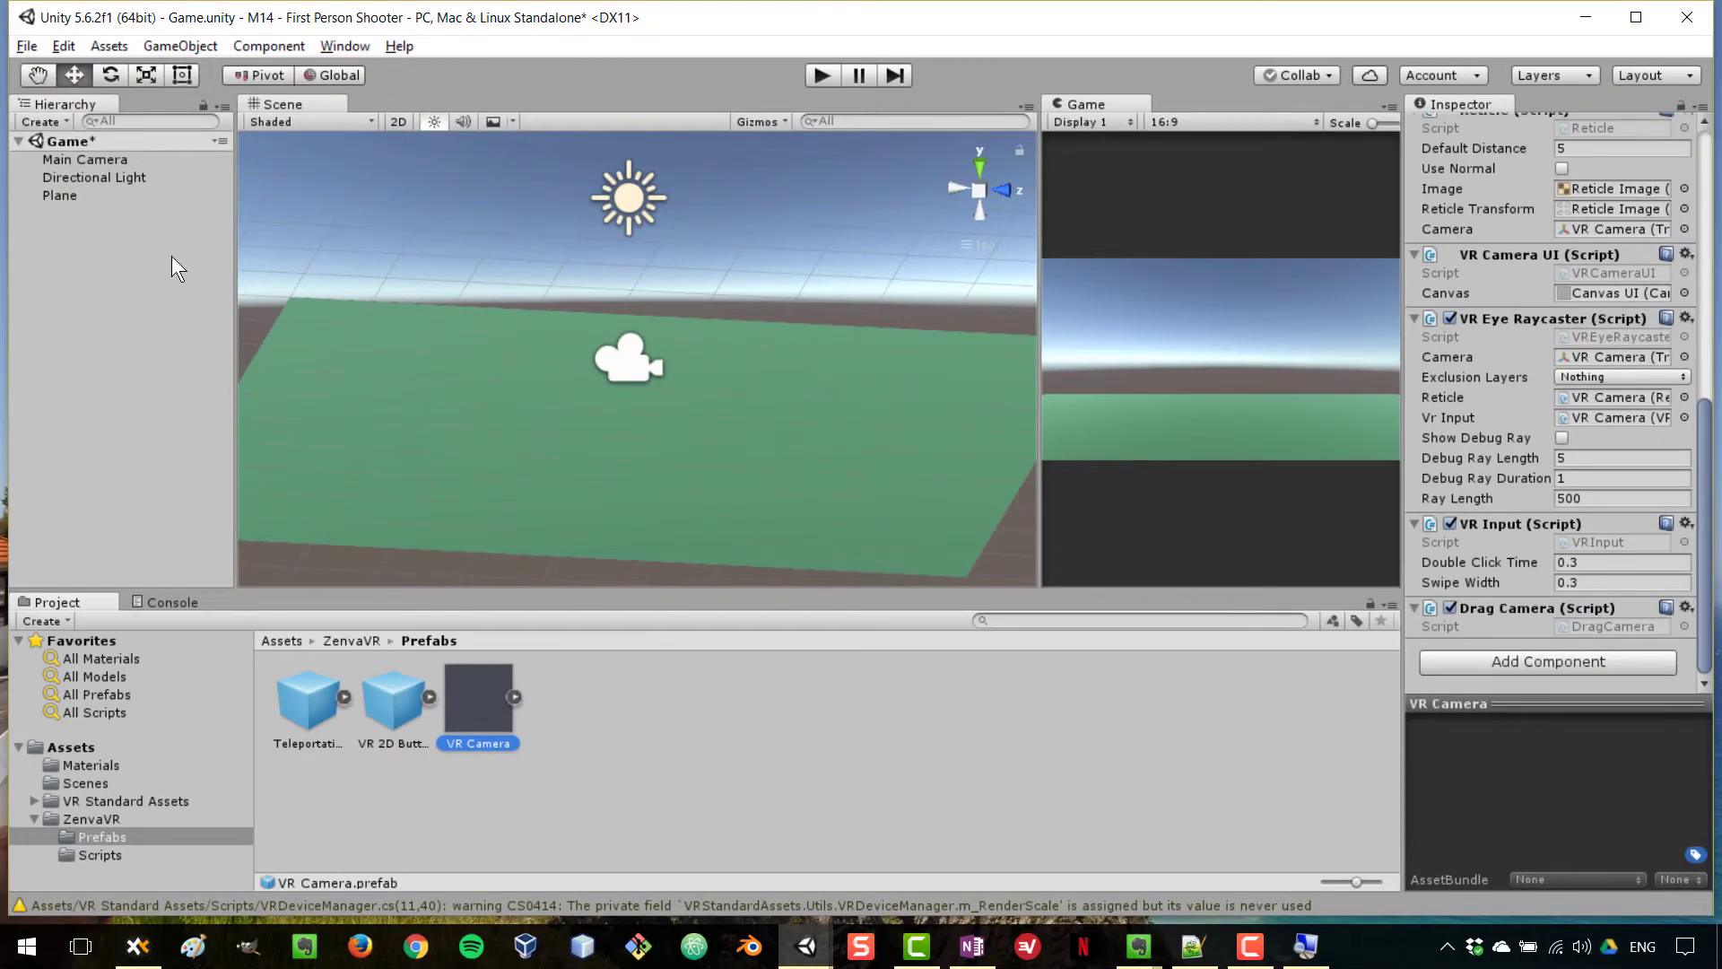
Delete the Main Camera and drag the VR Camera prefab into the Hierarchy.
{"action": "left_click", "coordinate": [83, 161]}
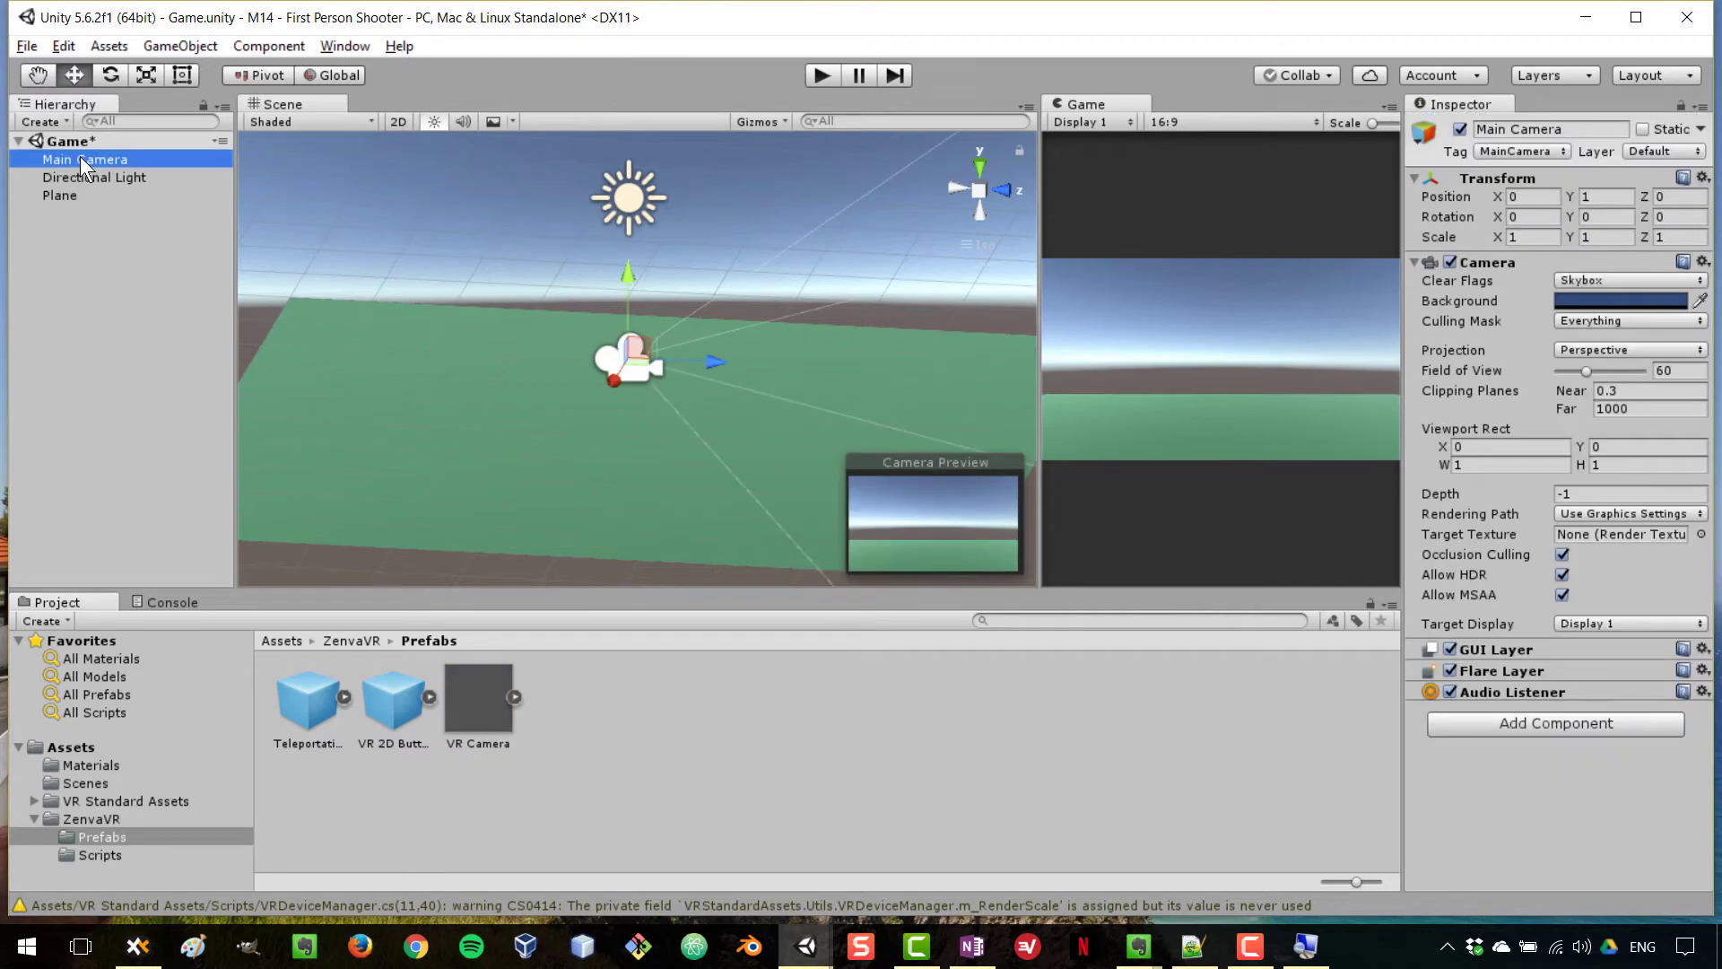
{"action": "right_click", "coordinate": [79, 156]}
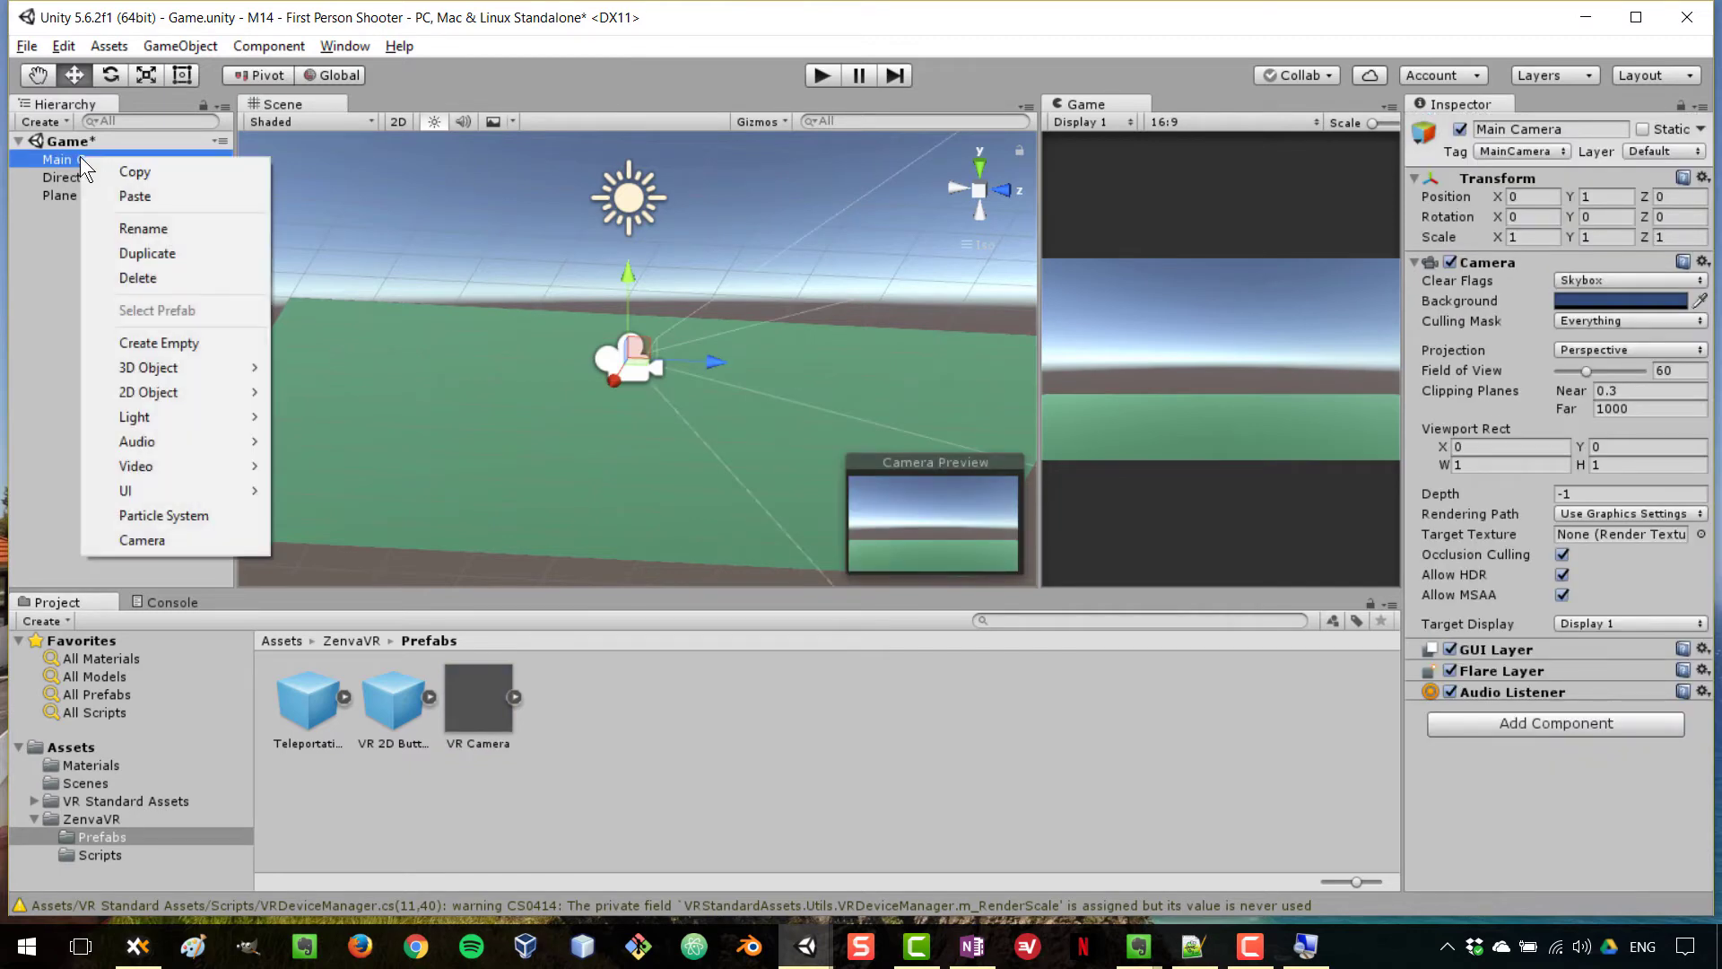
{"action": "left_click", "coordinate": [164, 277]}
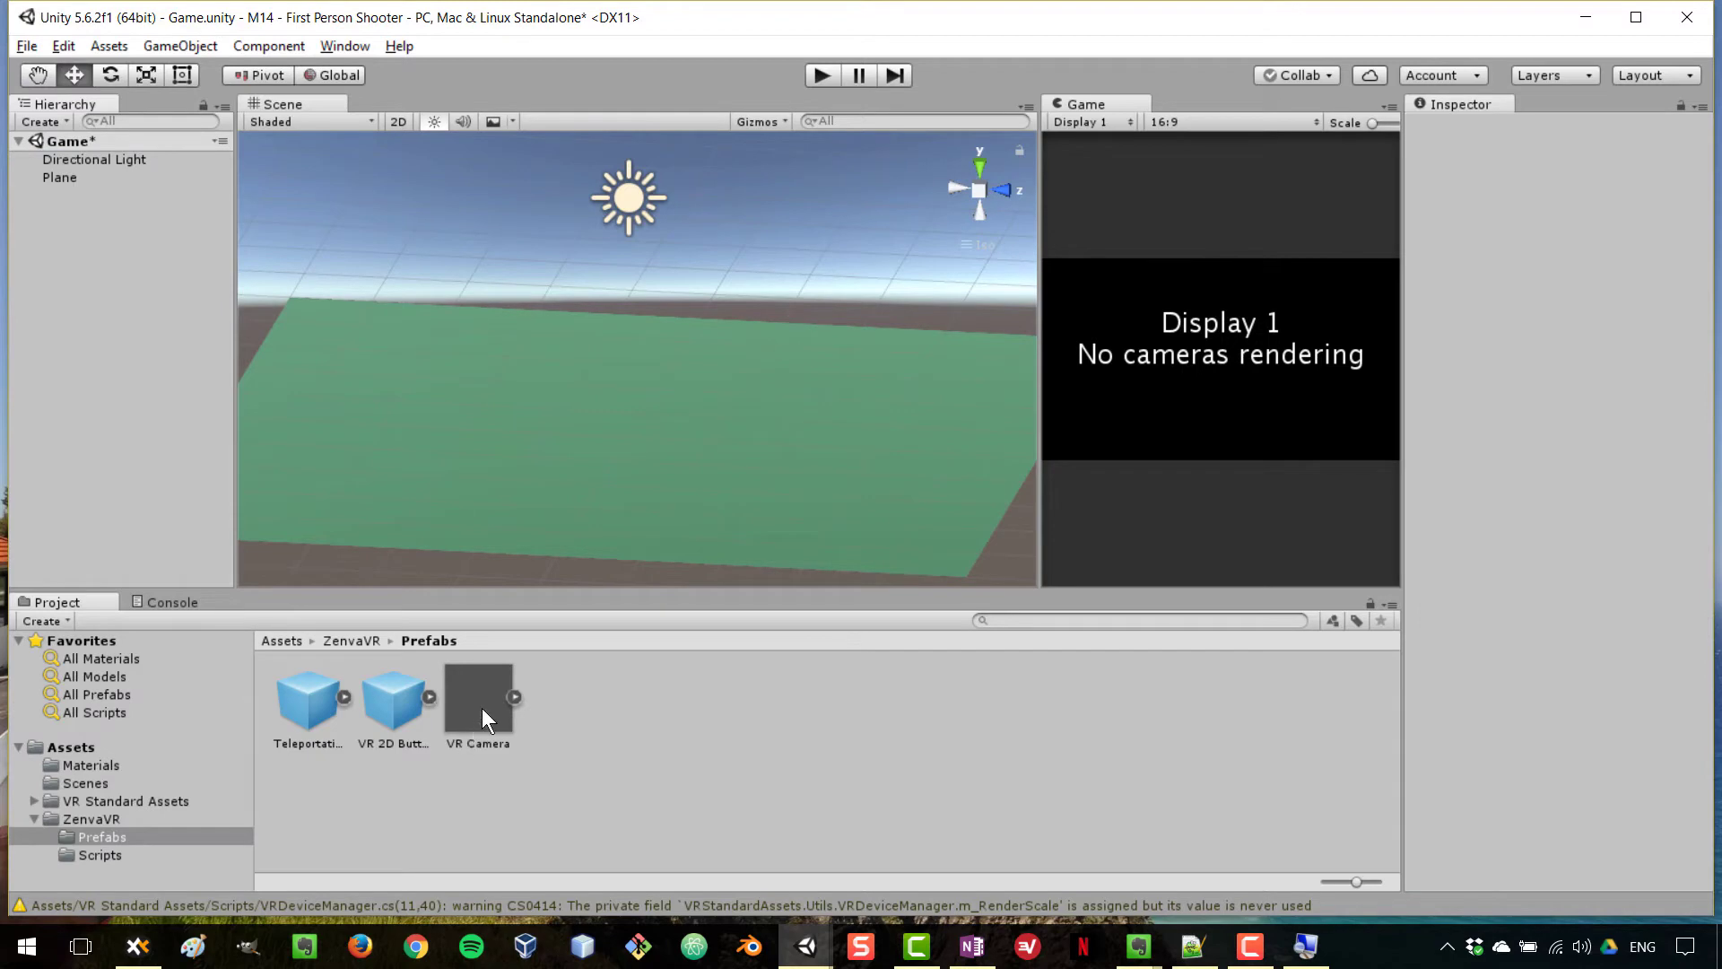
{"action": "left_click_drag", "start_coordinate": [482, 708], "coordinate": [74, 239]}
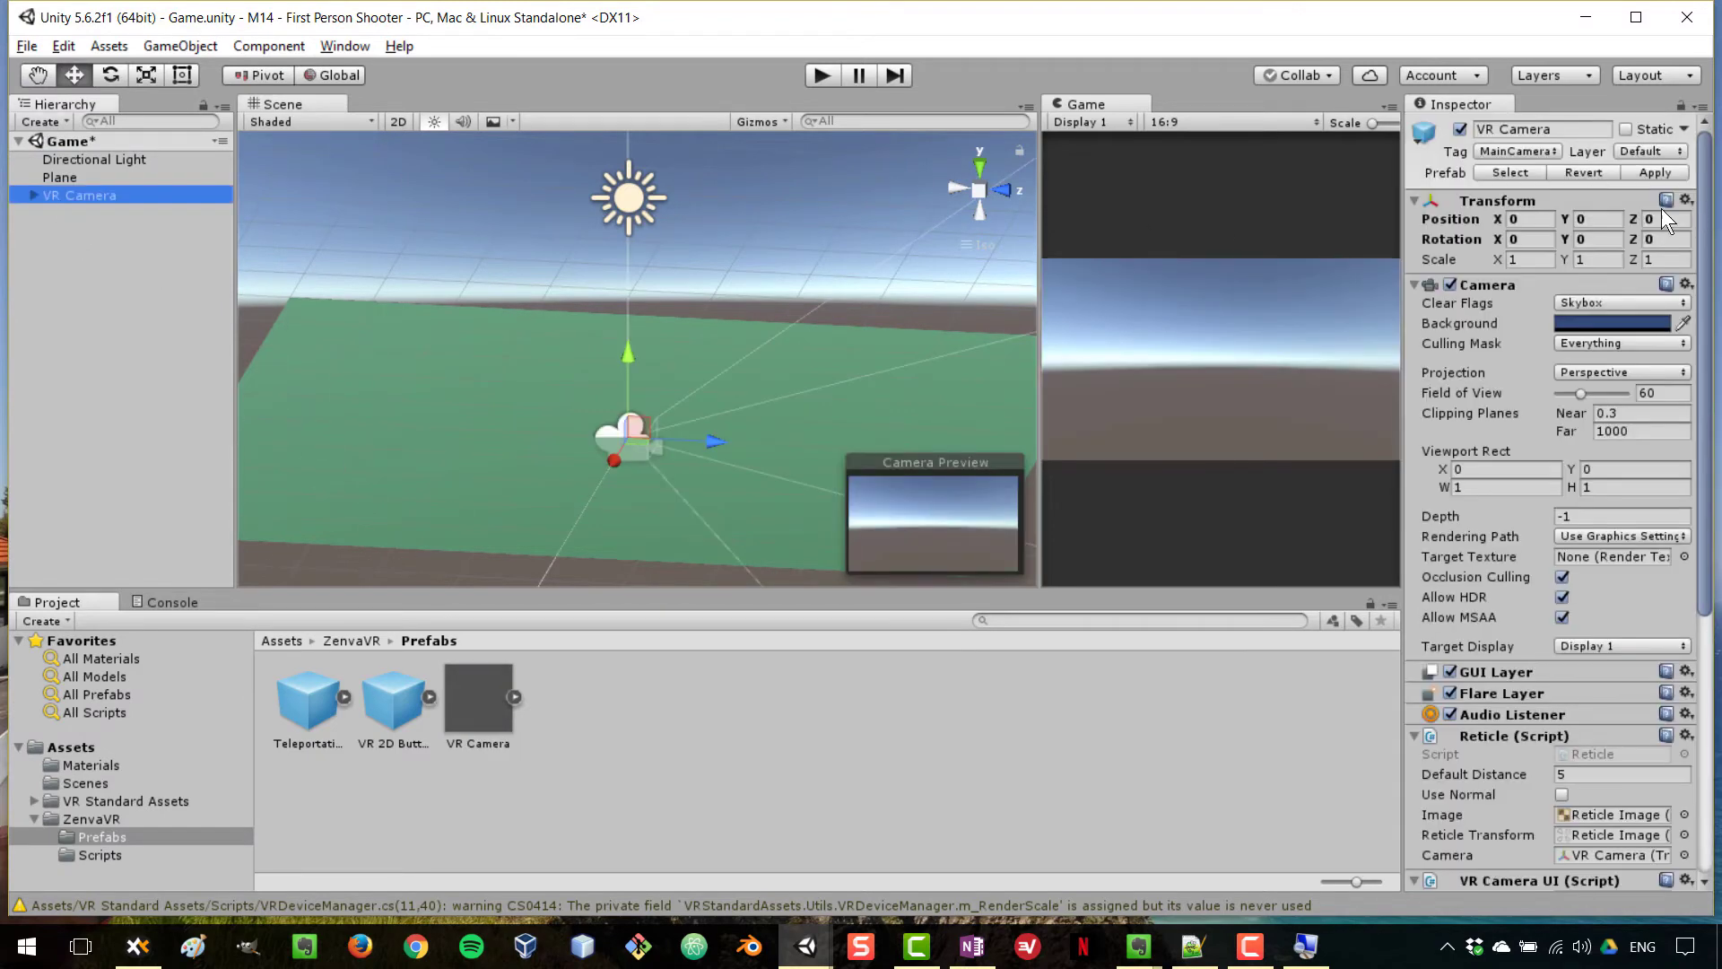
Set the VR Camera's Transform Position Y to 1.5.
{"action": "left_click", "coordinate": [1596, 220]}
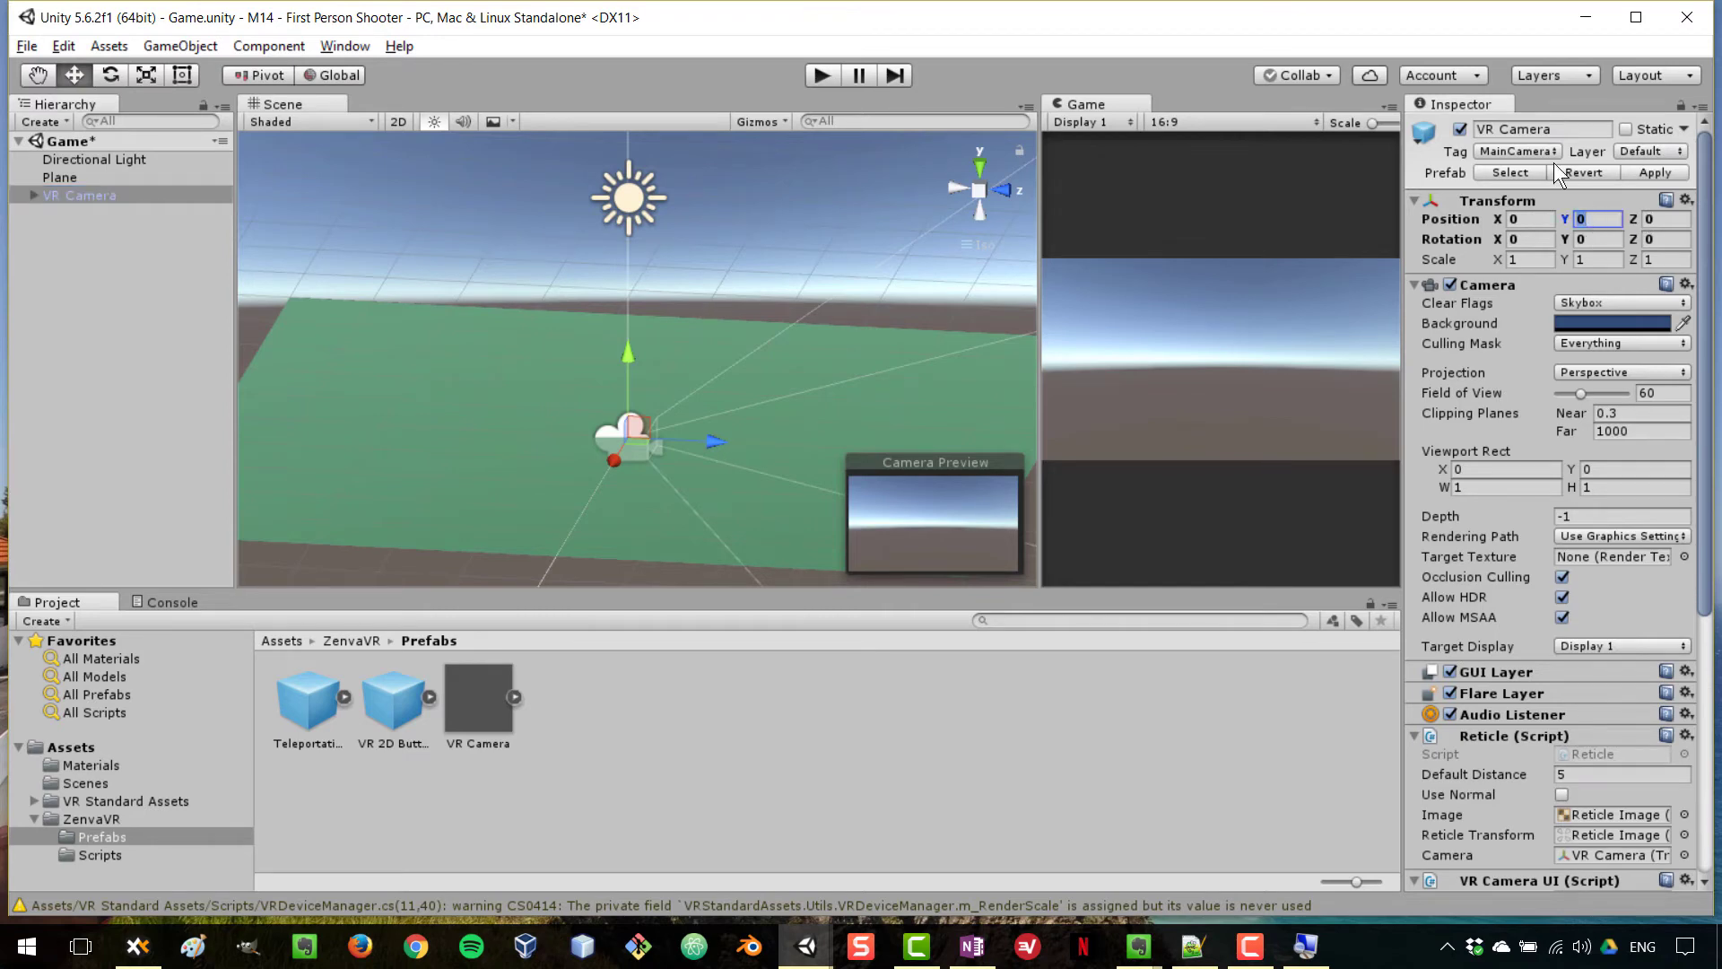
{"action": "type", "text": "1.5"}
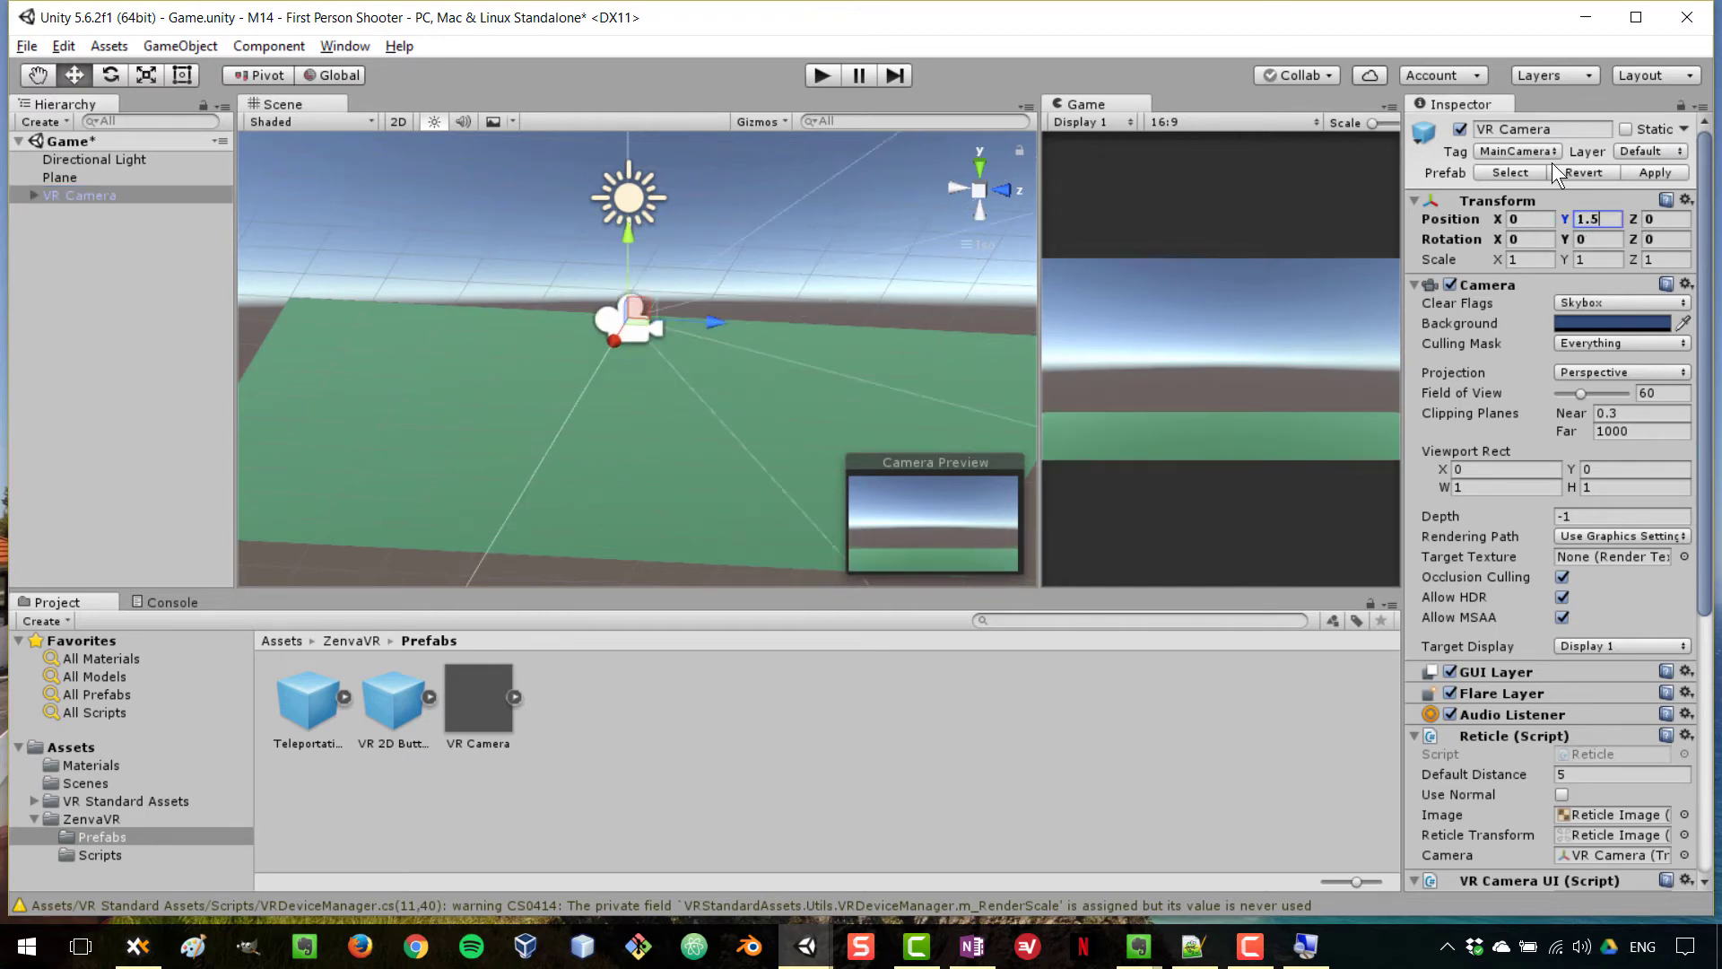
{"action": "left_click", "coordinate": [121, 350]}
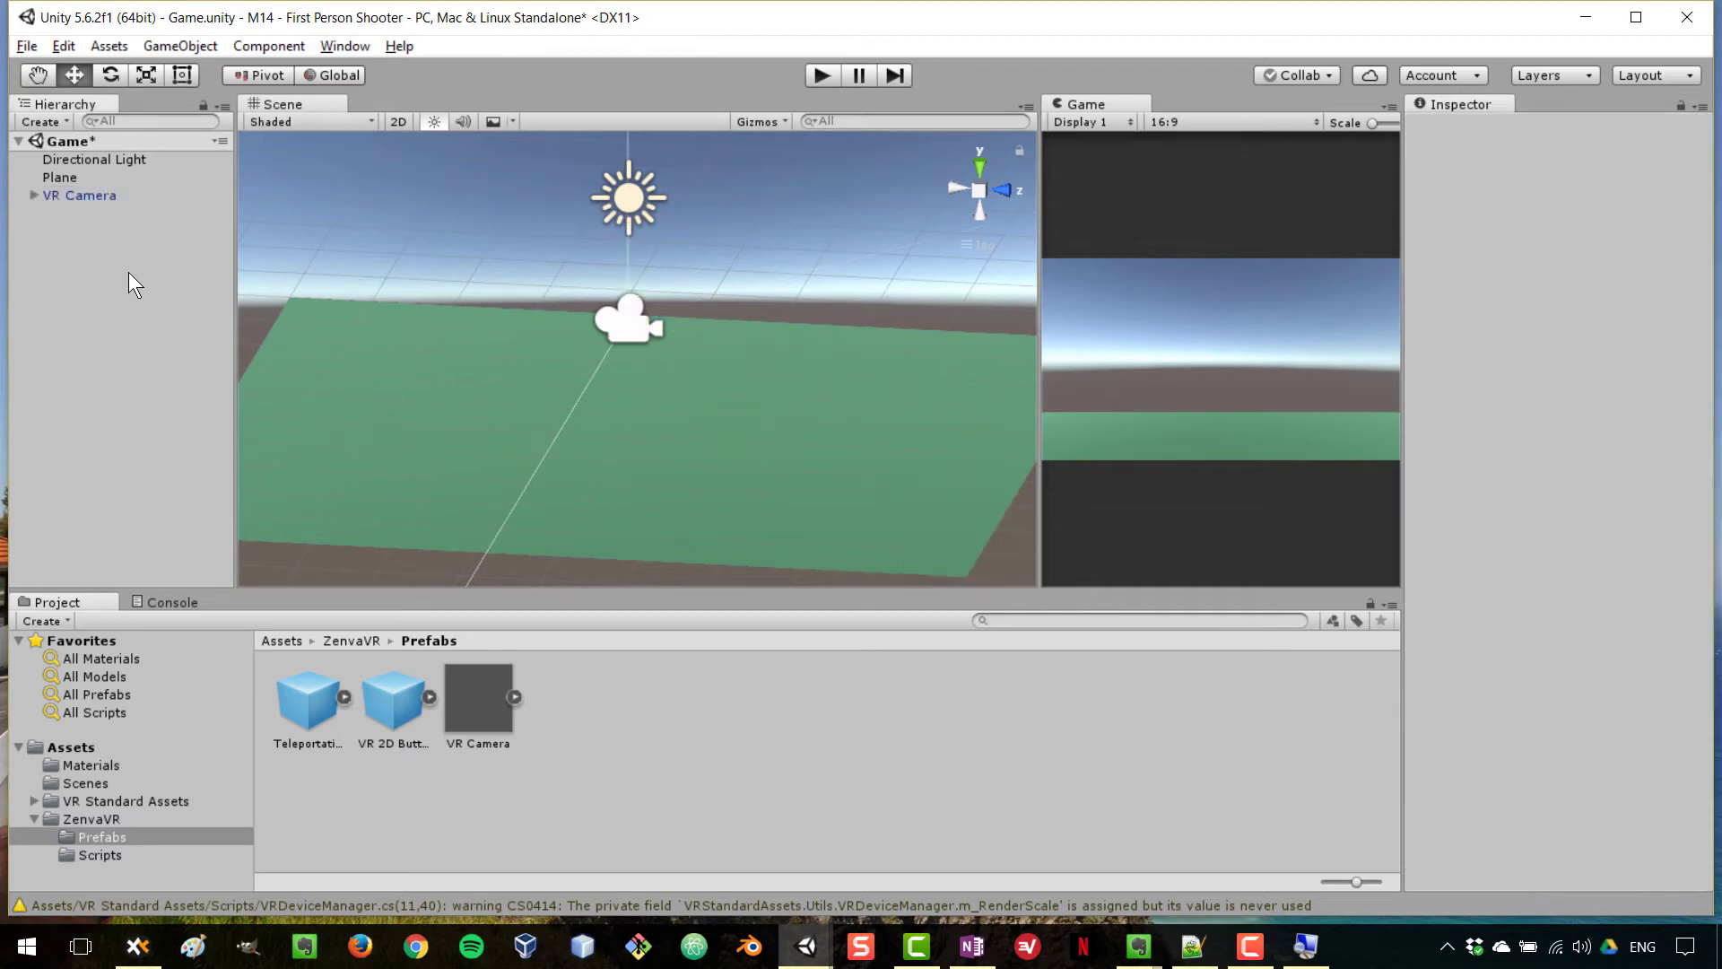
{"action": "left_click", "coordinate": [84, 198]}
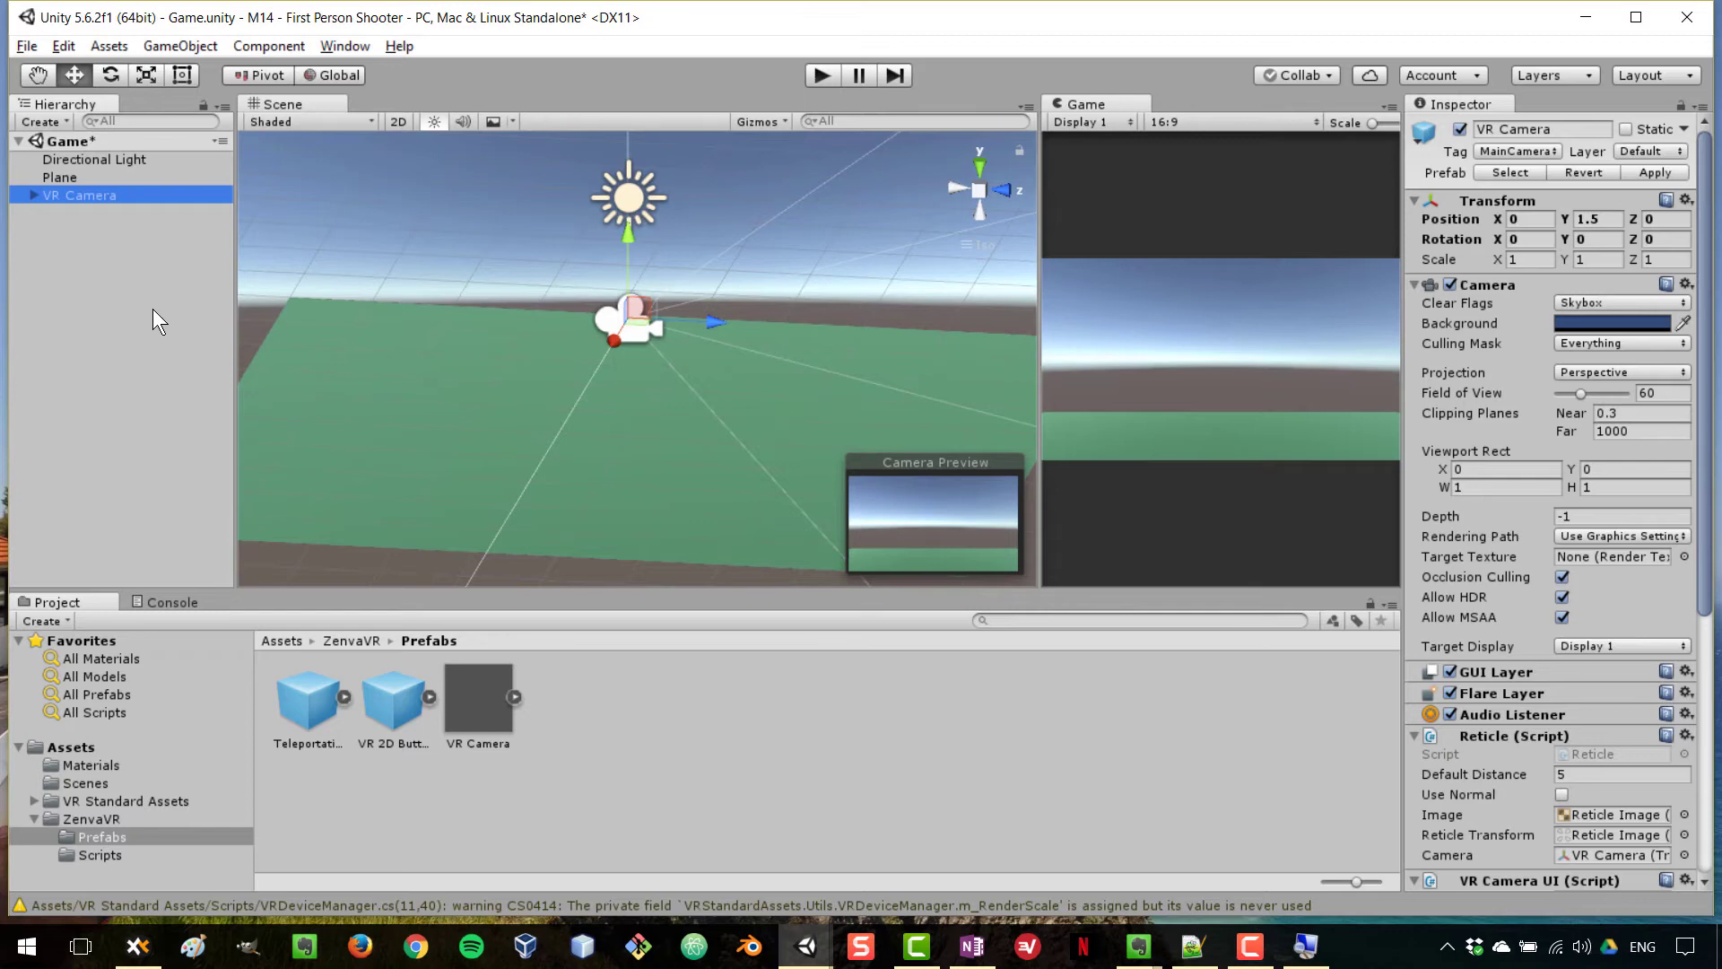
{"action": "left_click", "coordinate": [109, 289]}
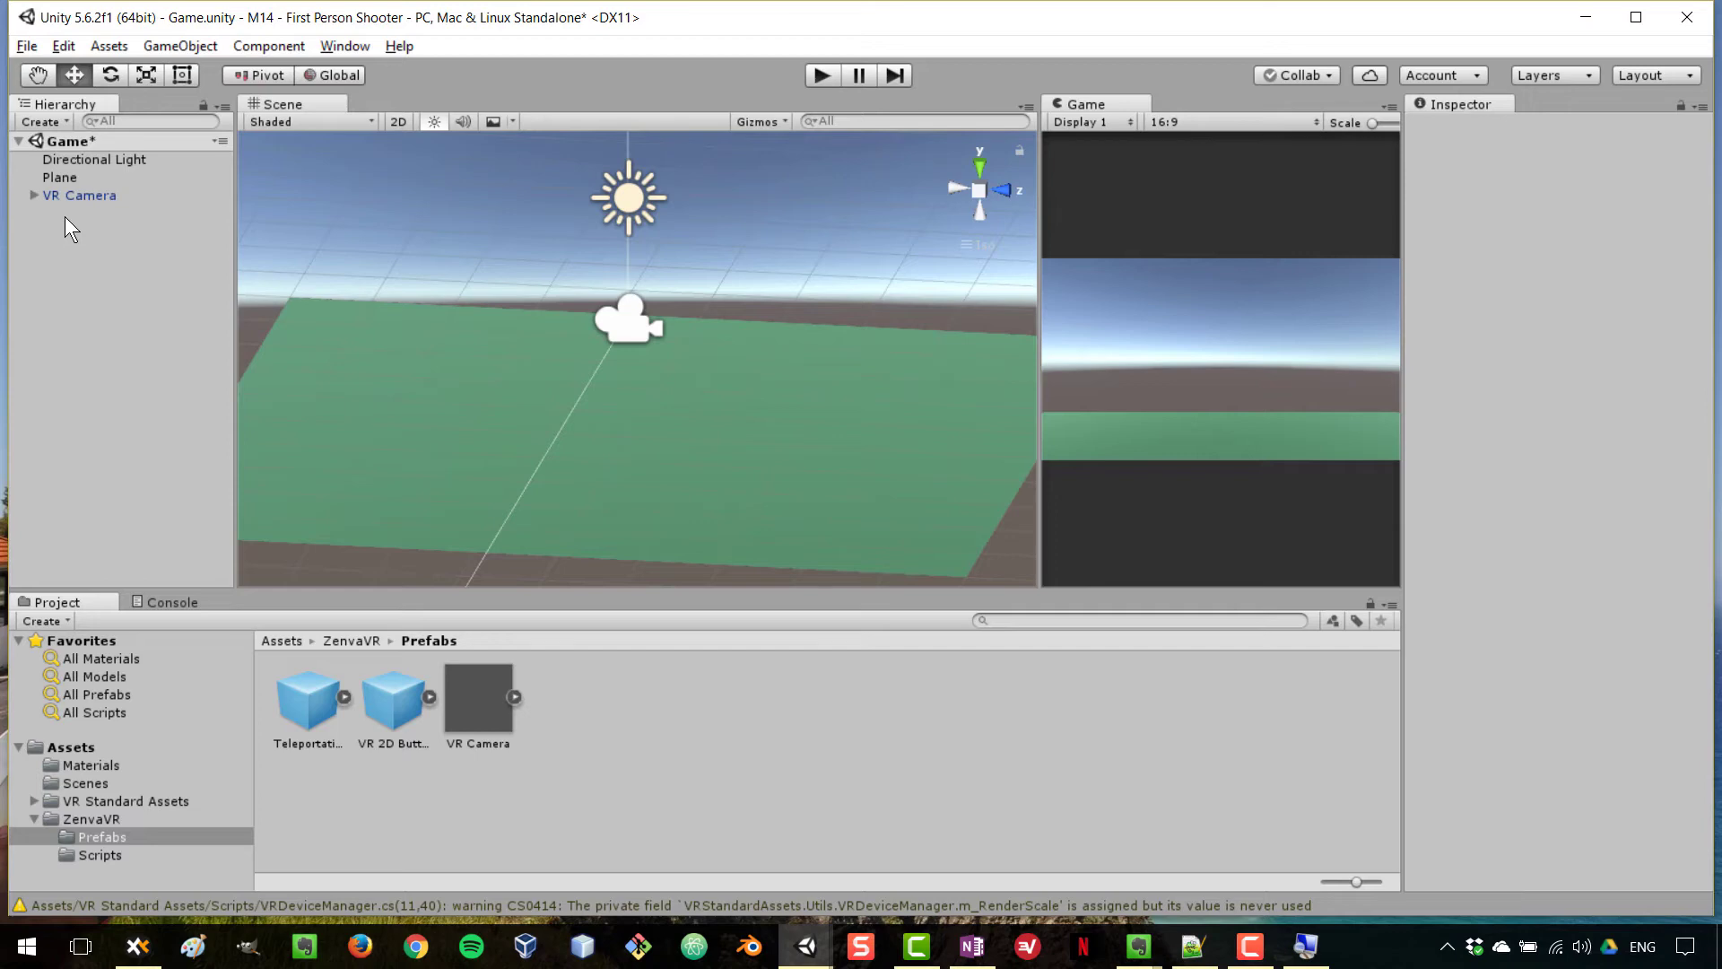
Create an empty GameObject and set its Position to 0, 0, 0.
{"action": "right_click", "coordinate": [65, 217]}
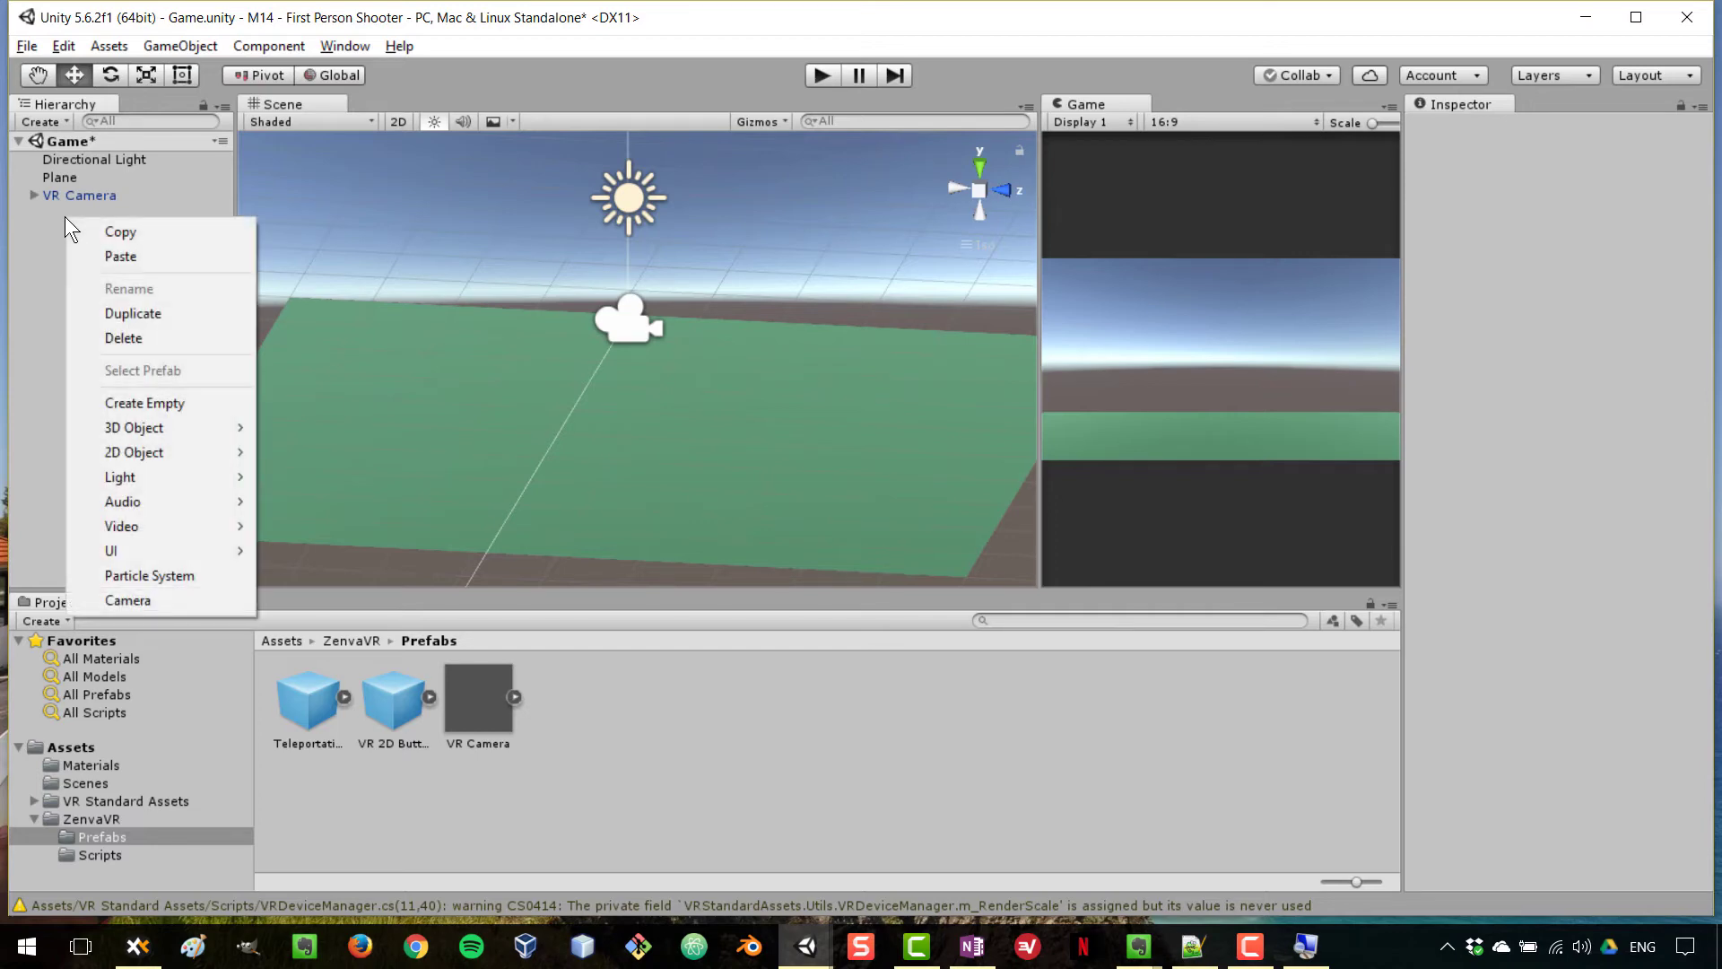
{"action": "left_click", "coordinate": [206, 403]}
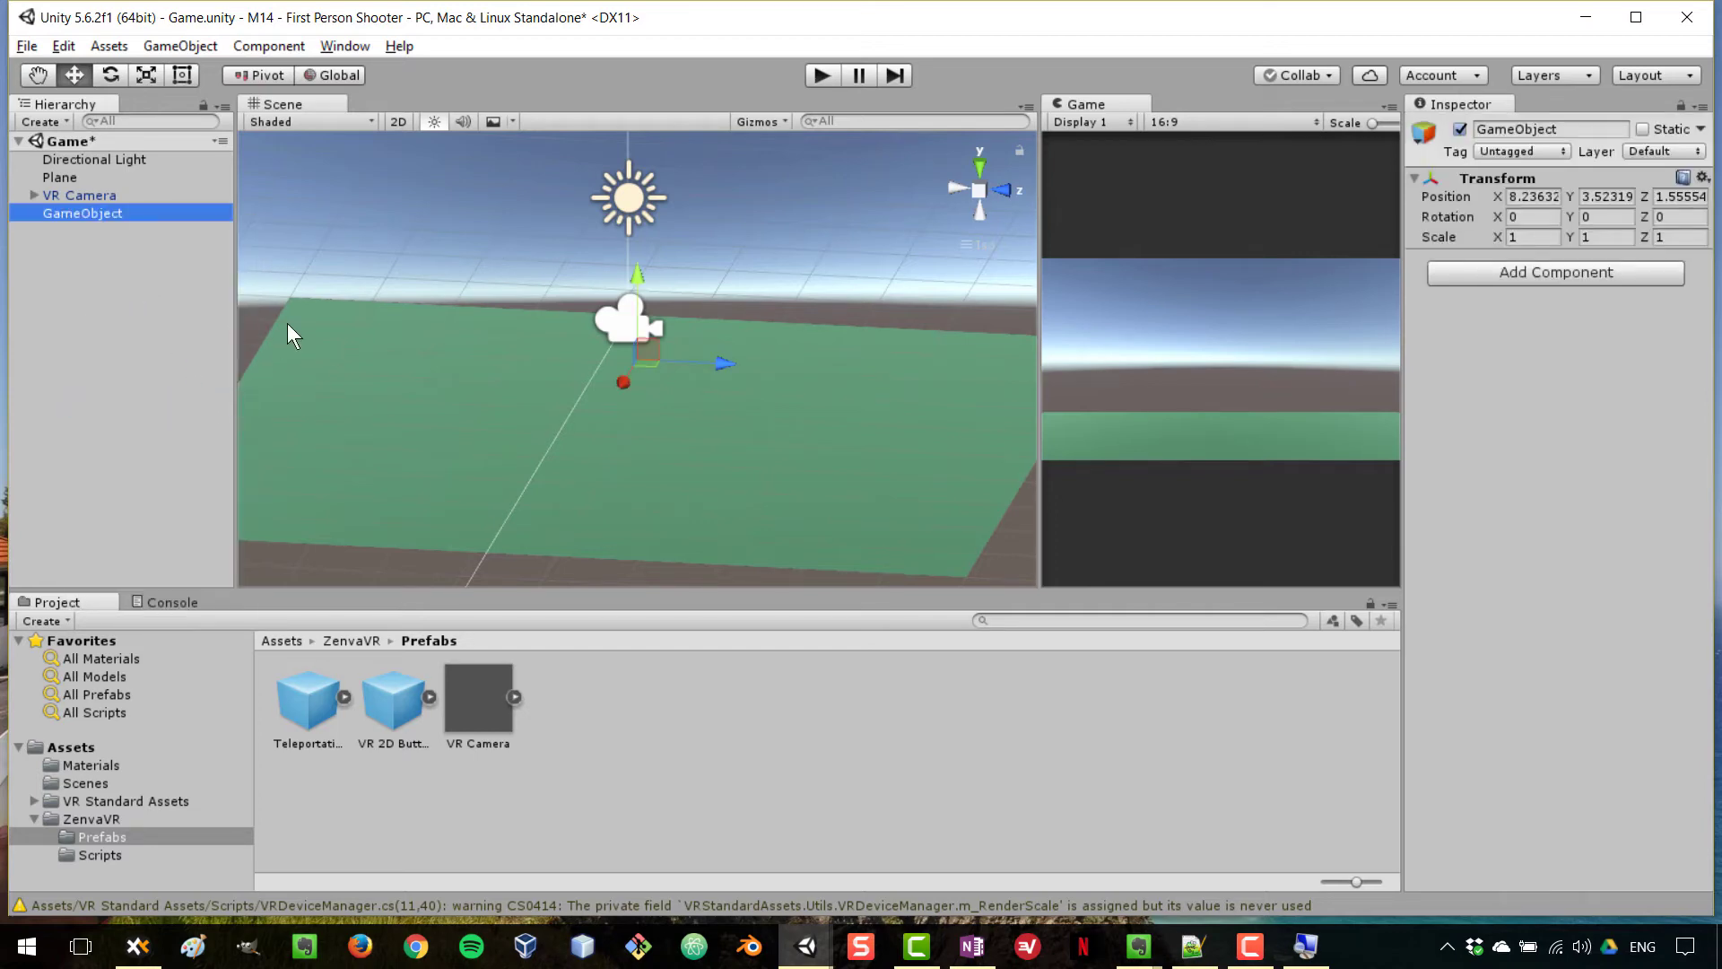
{"action": "left_click", "coordinate": [1540, 197]}
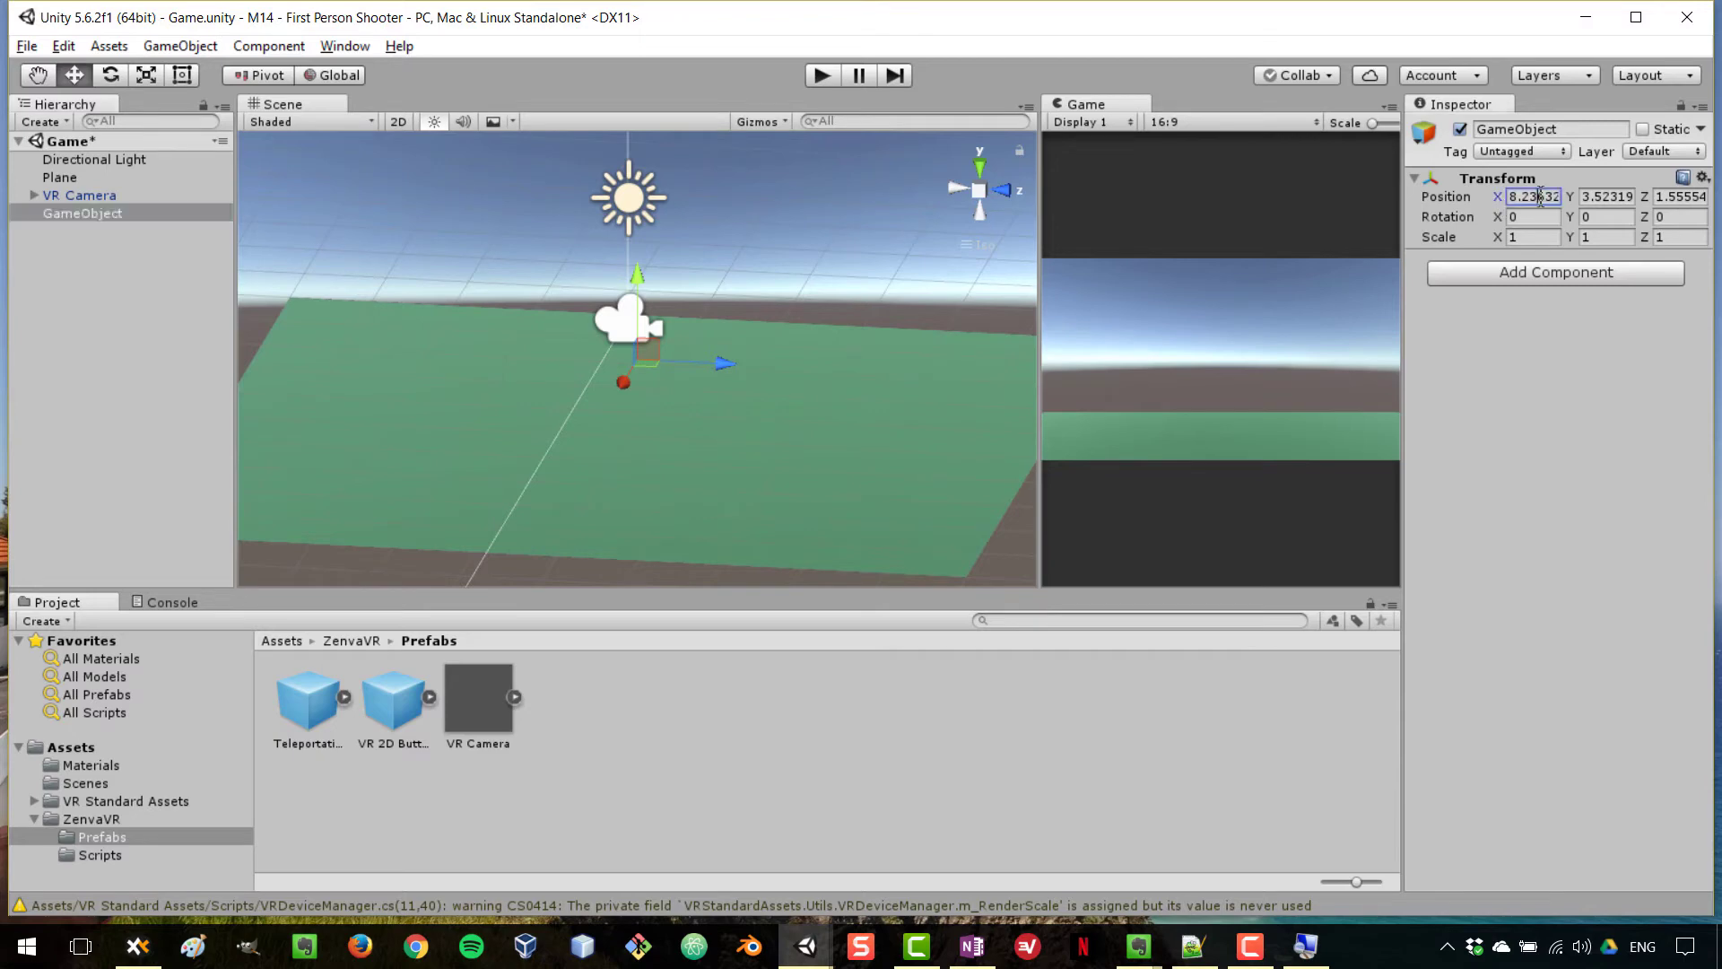
{"action": "double_click", "coordinate": [1540, 198]}
{"action": "type", "text": "8"}
{"action": "left_click", "coordinate": [1593, 197]}
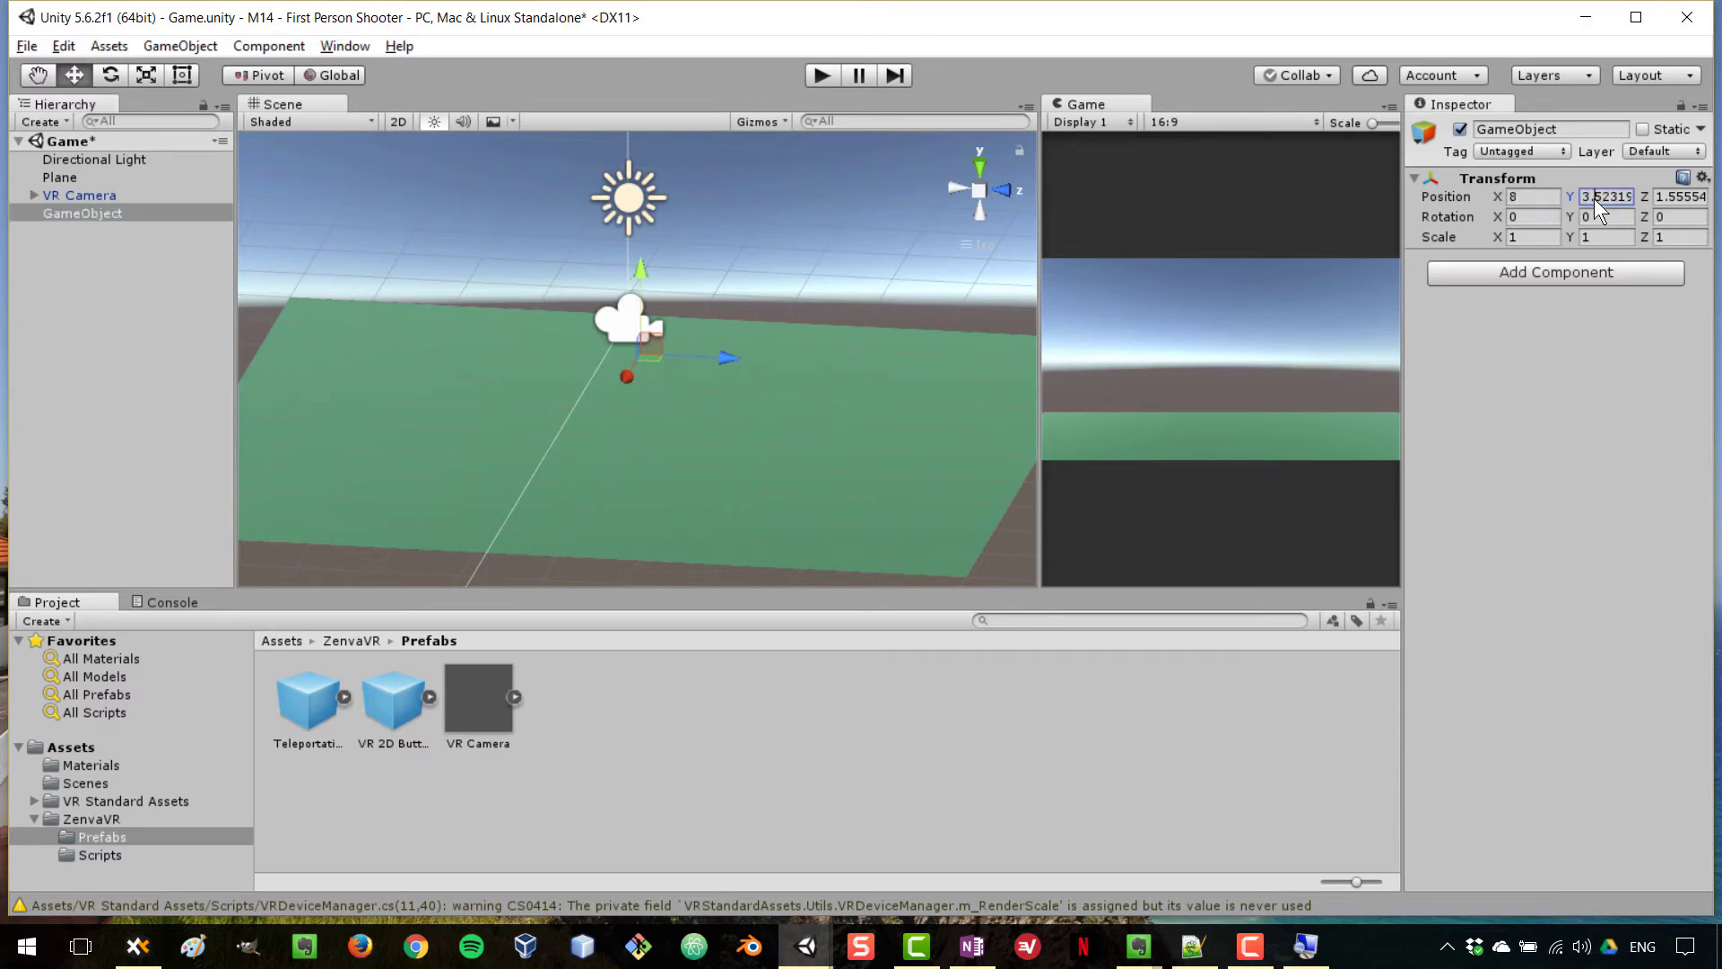
{"action": "type", "text": "0"}
{"action": "key", "text": "shift+Tab"}
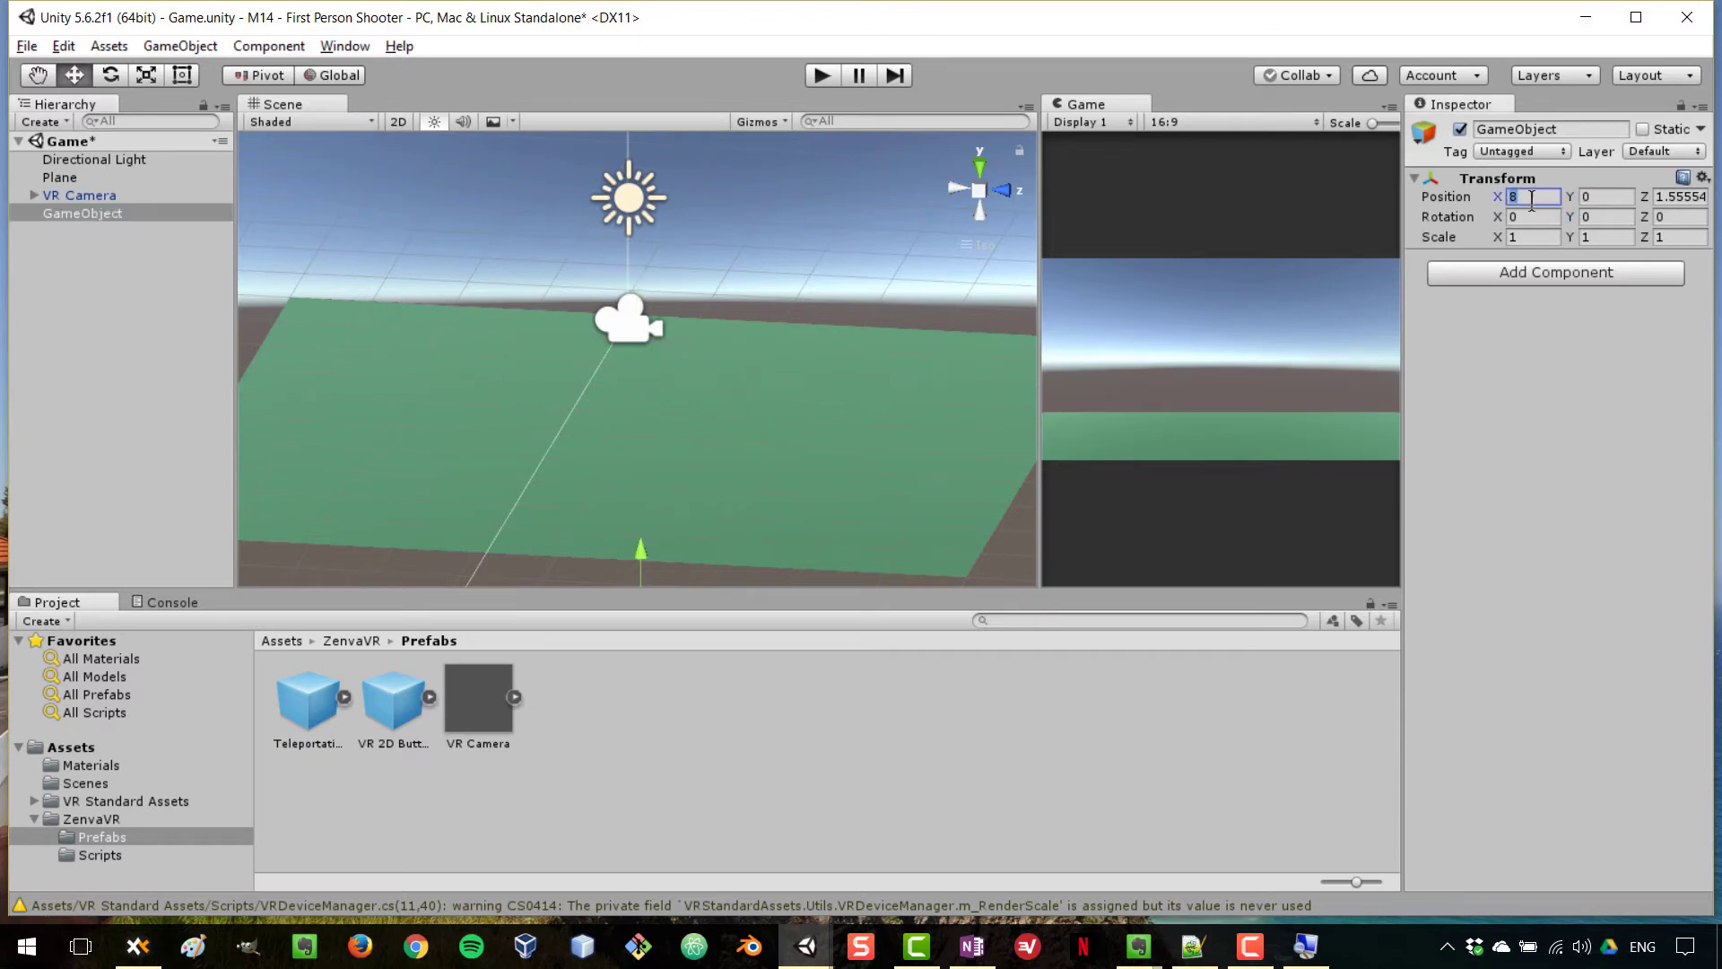
{"action": "type", "text": "0"}
{"action": "left_click", "coordinate": [1675, 197]}
{"action": "type", "text": "0"}
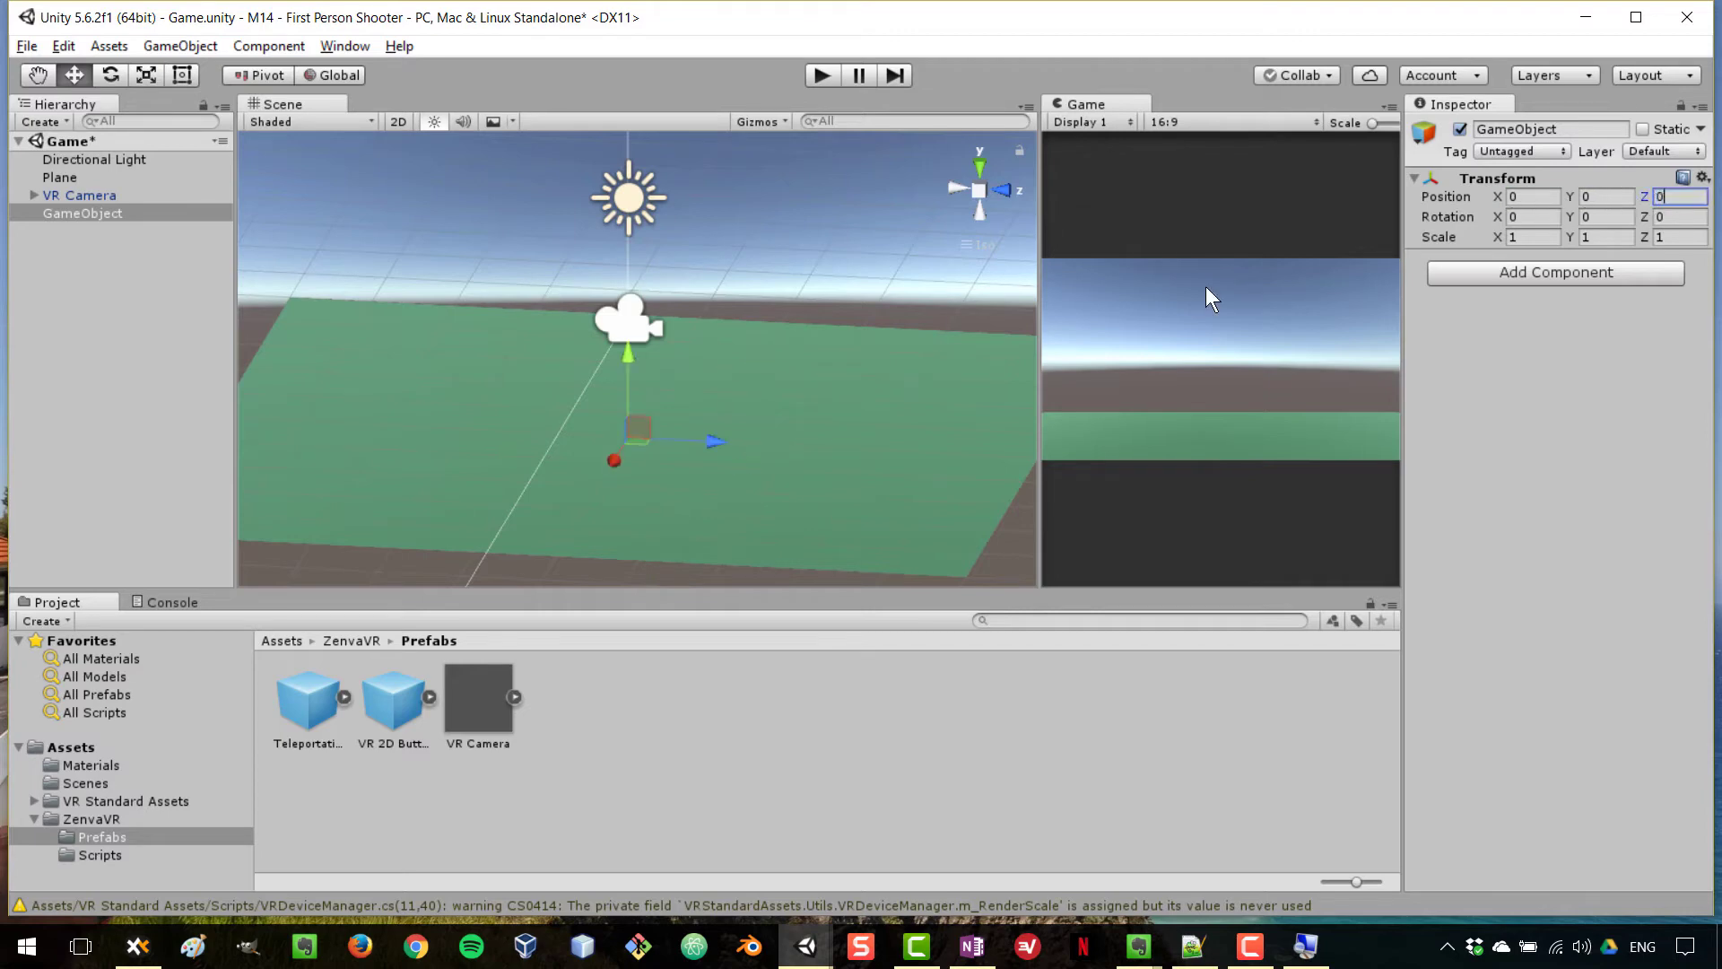
{"action": "left_click", "coordinate": [202, 417]}
Nest the VR Camera inside it, rename it 'Player', and start Play mode.
{"action": "left_click_drag", "start_coordinate": [79, 196], "coordinate": [85, 213]}
{"action": "left_click", "coordinate": [83, 194]}
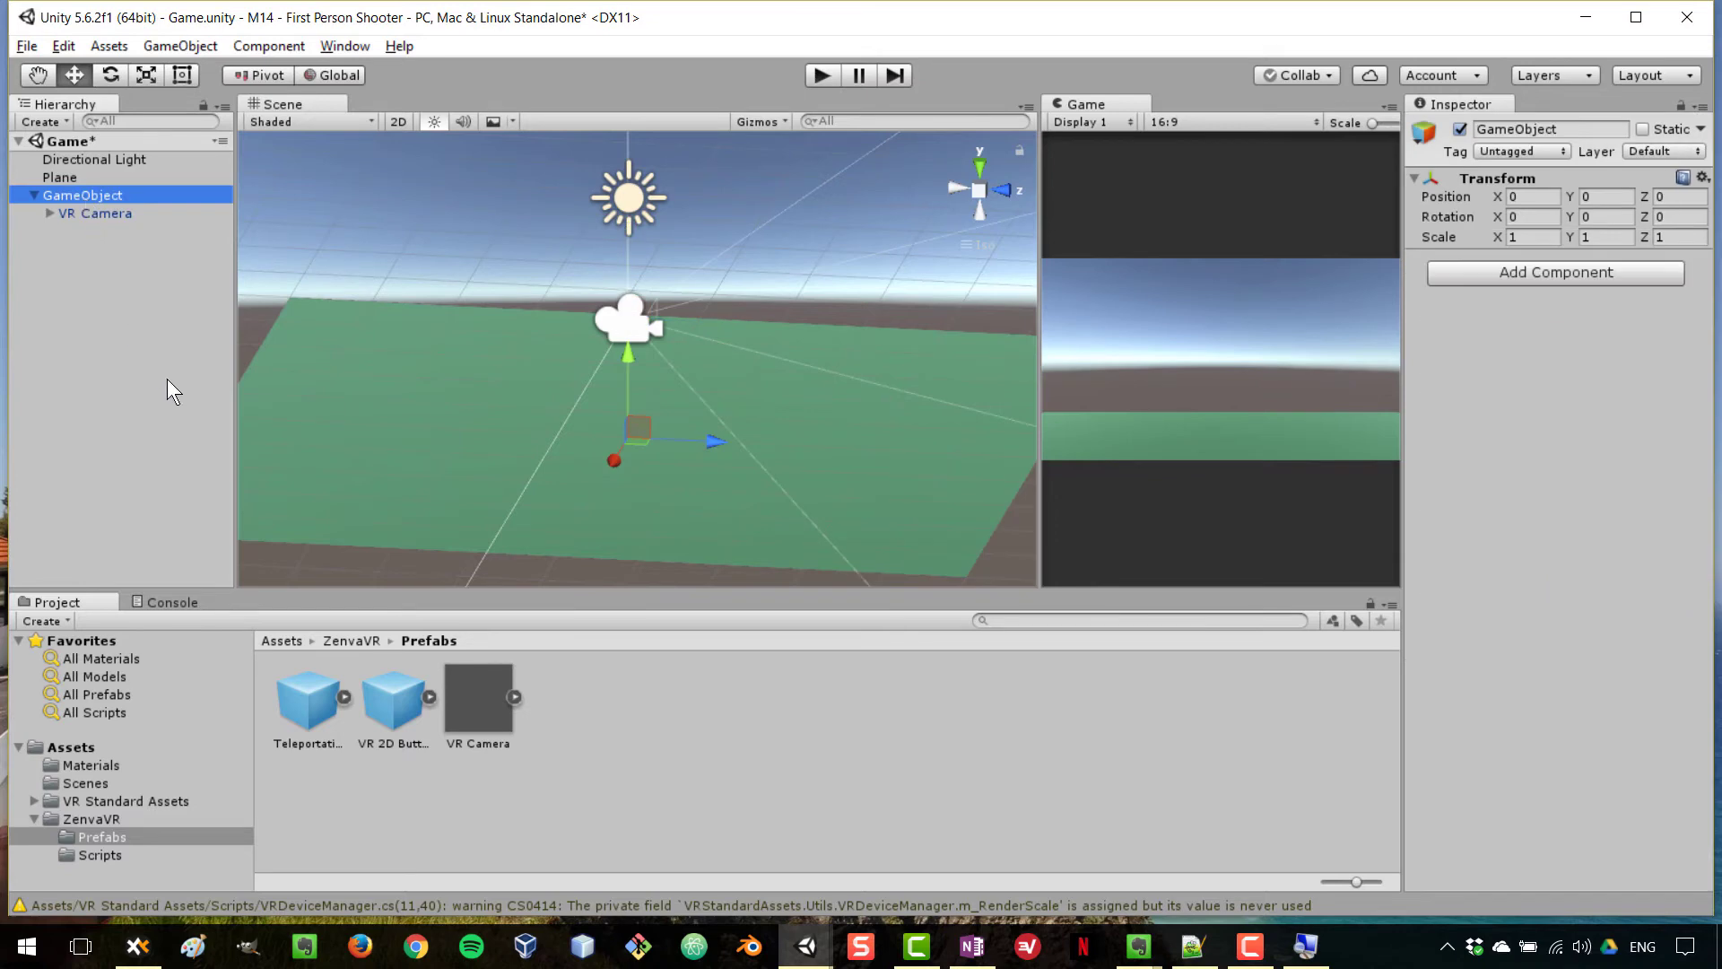
{"action": "key", "text": "F2"}
{"action": "type", "text": "Player"}
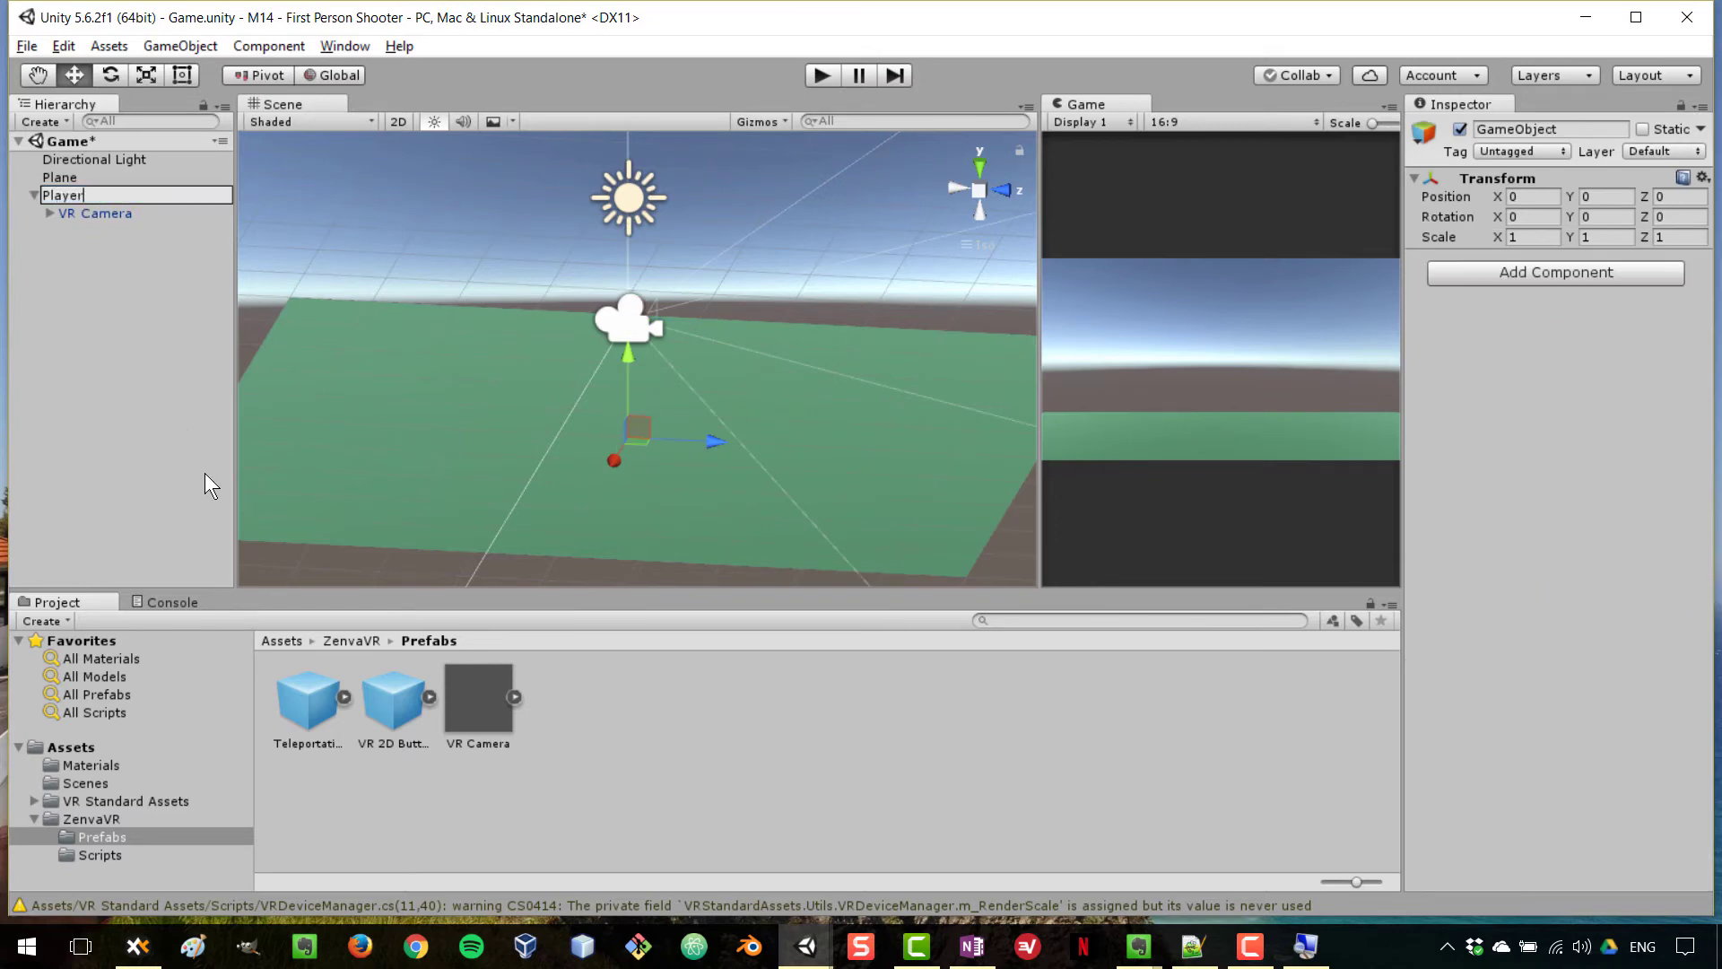
{"action": "key", "text": "Return"}
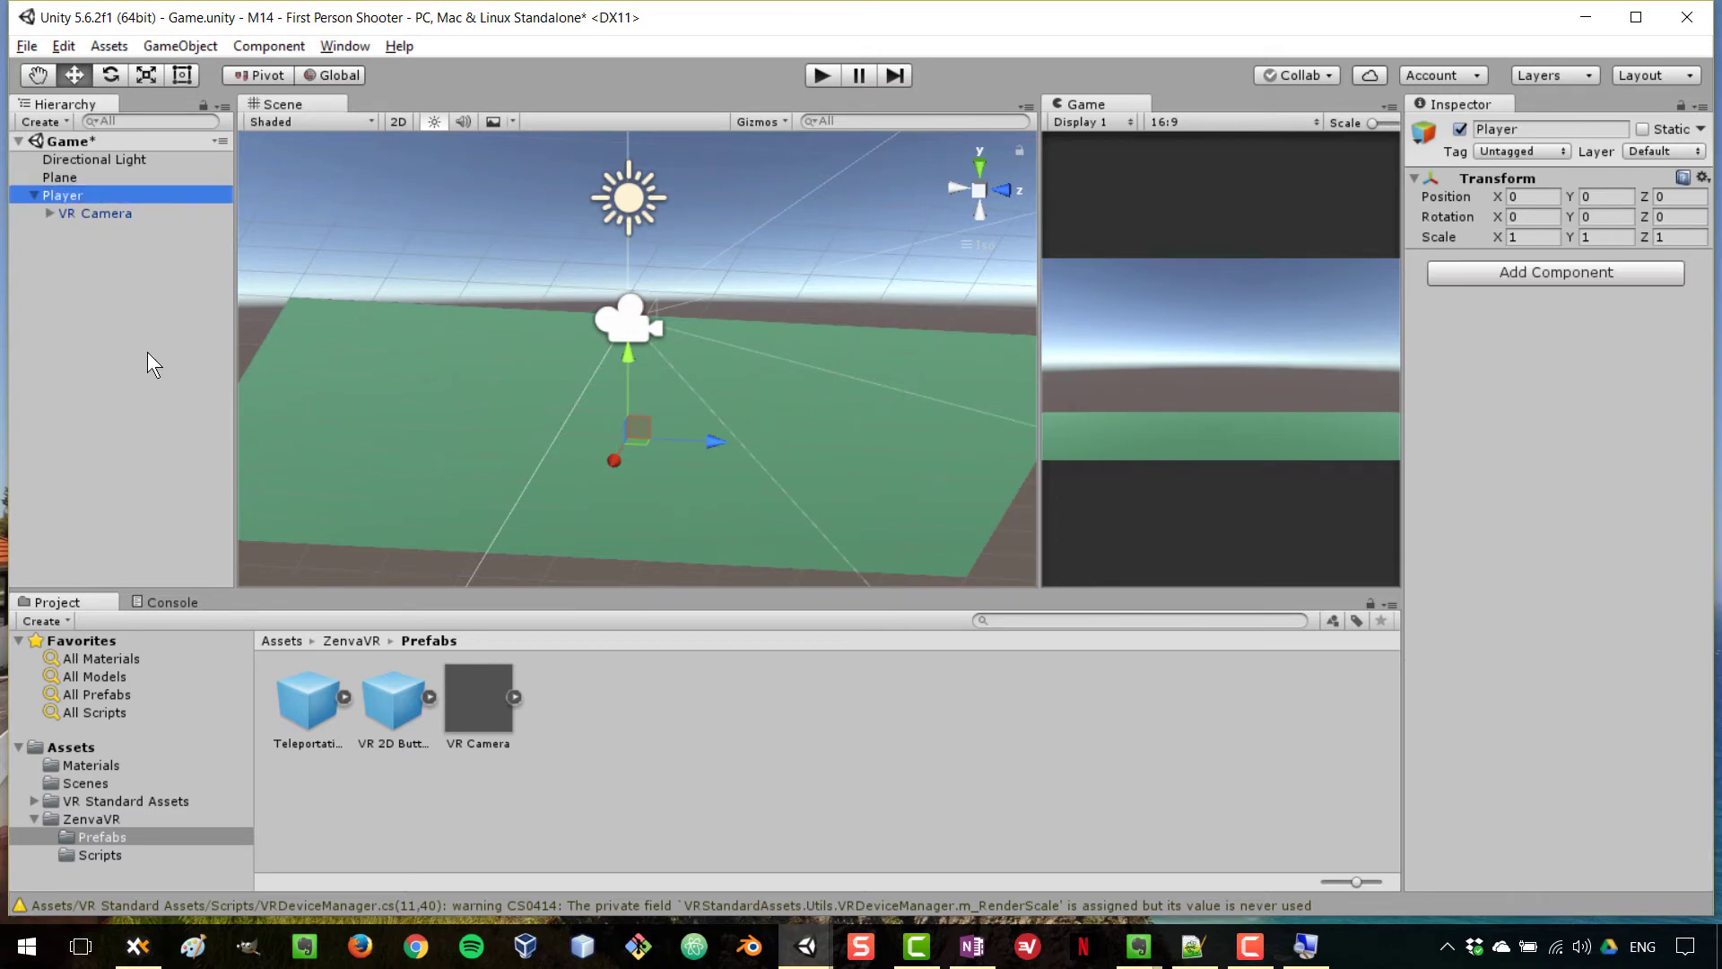
{"action": "left_click", "coordinate": [820, 75]}
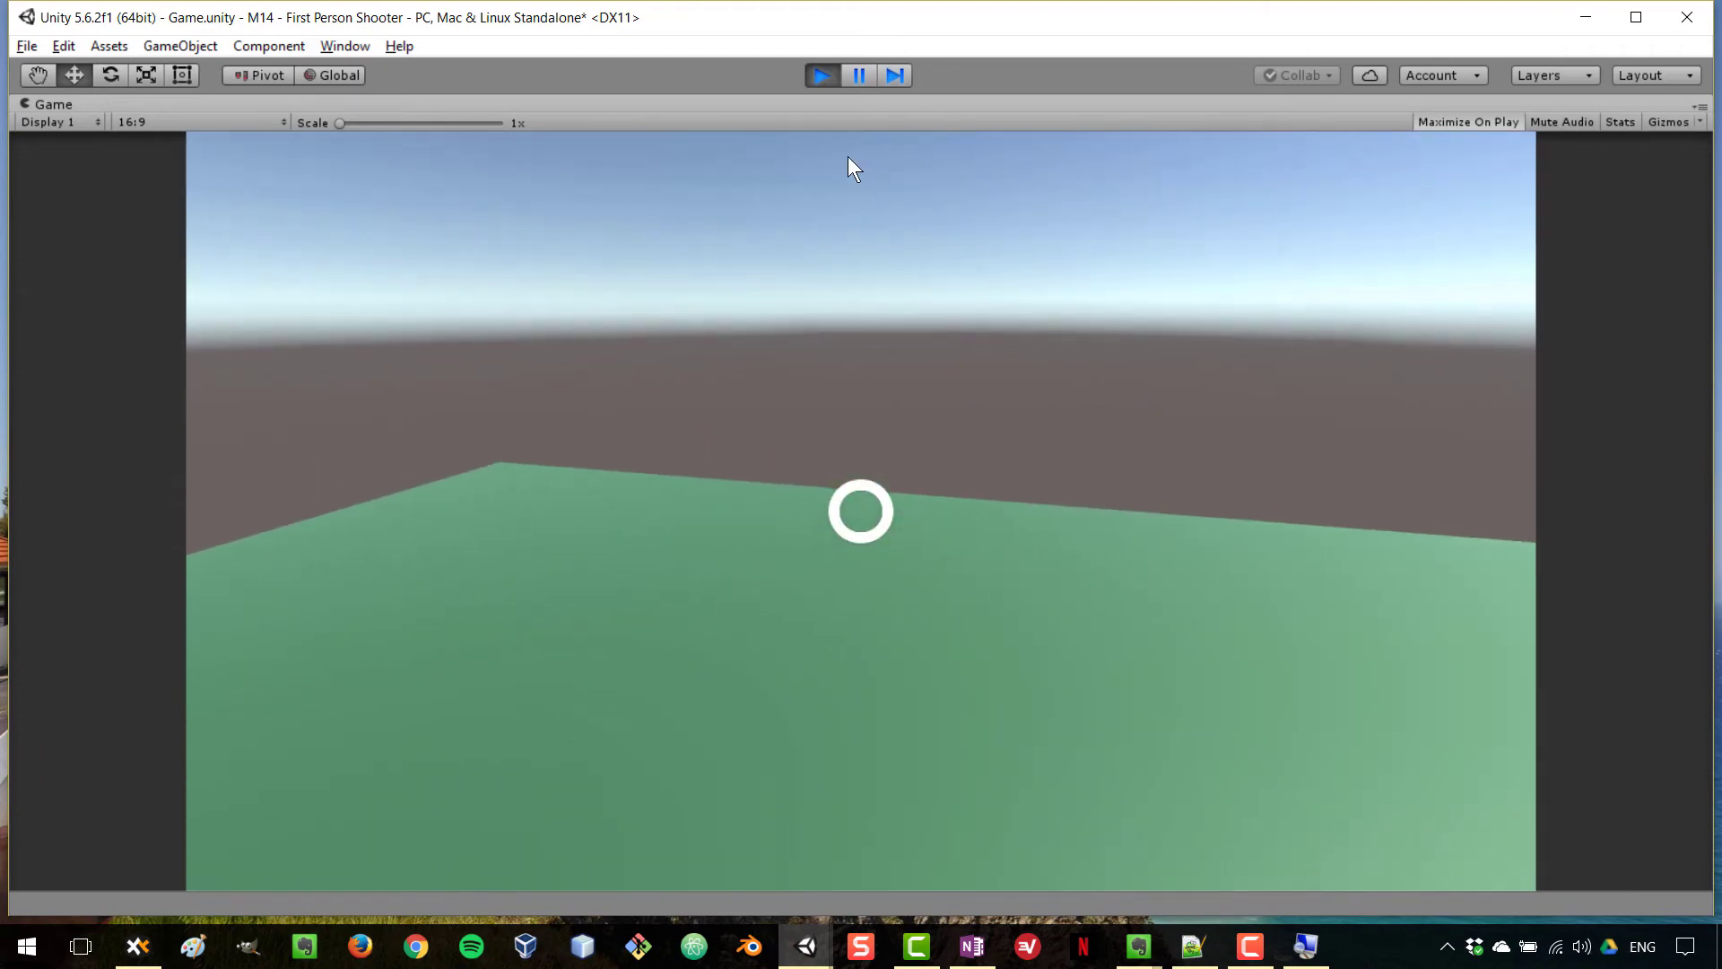
Stop Play mode and select the Plane floor object in the Hierarchy.
{"action": "left_click", "coordinate": [822, 79]}
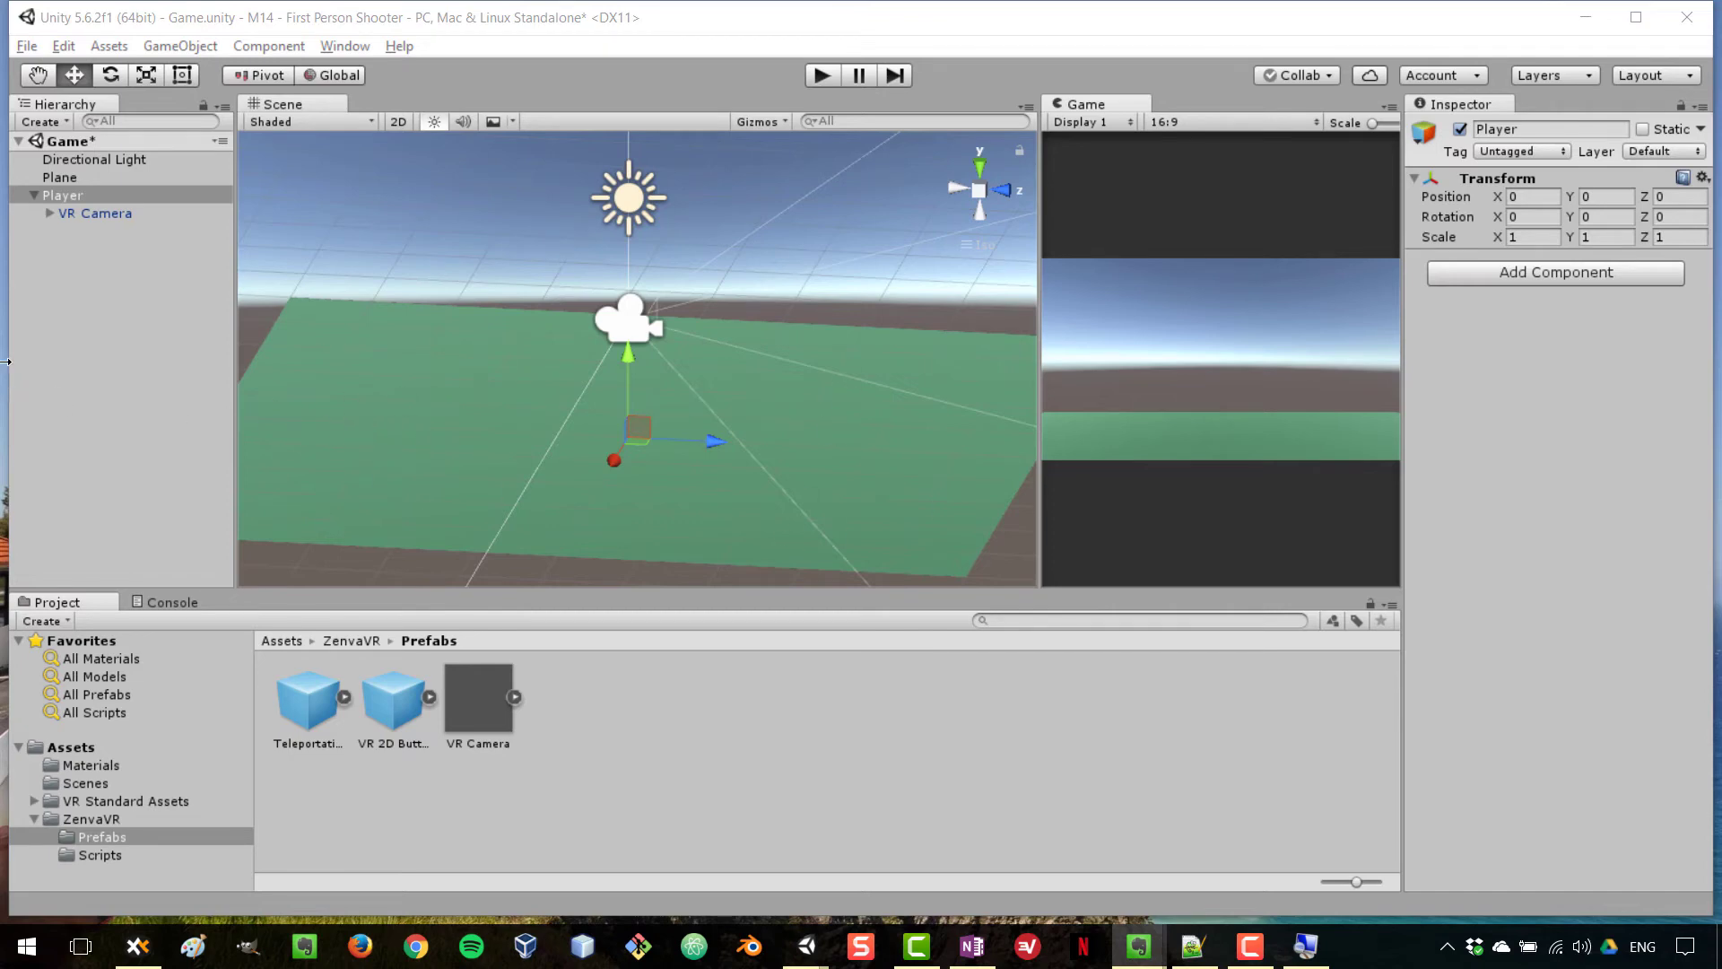
{"action": "left_click", "coordinate": [57, 178]}
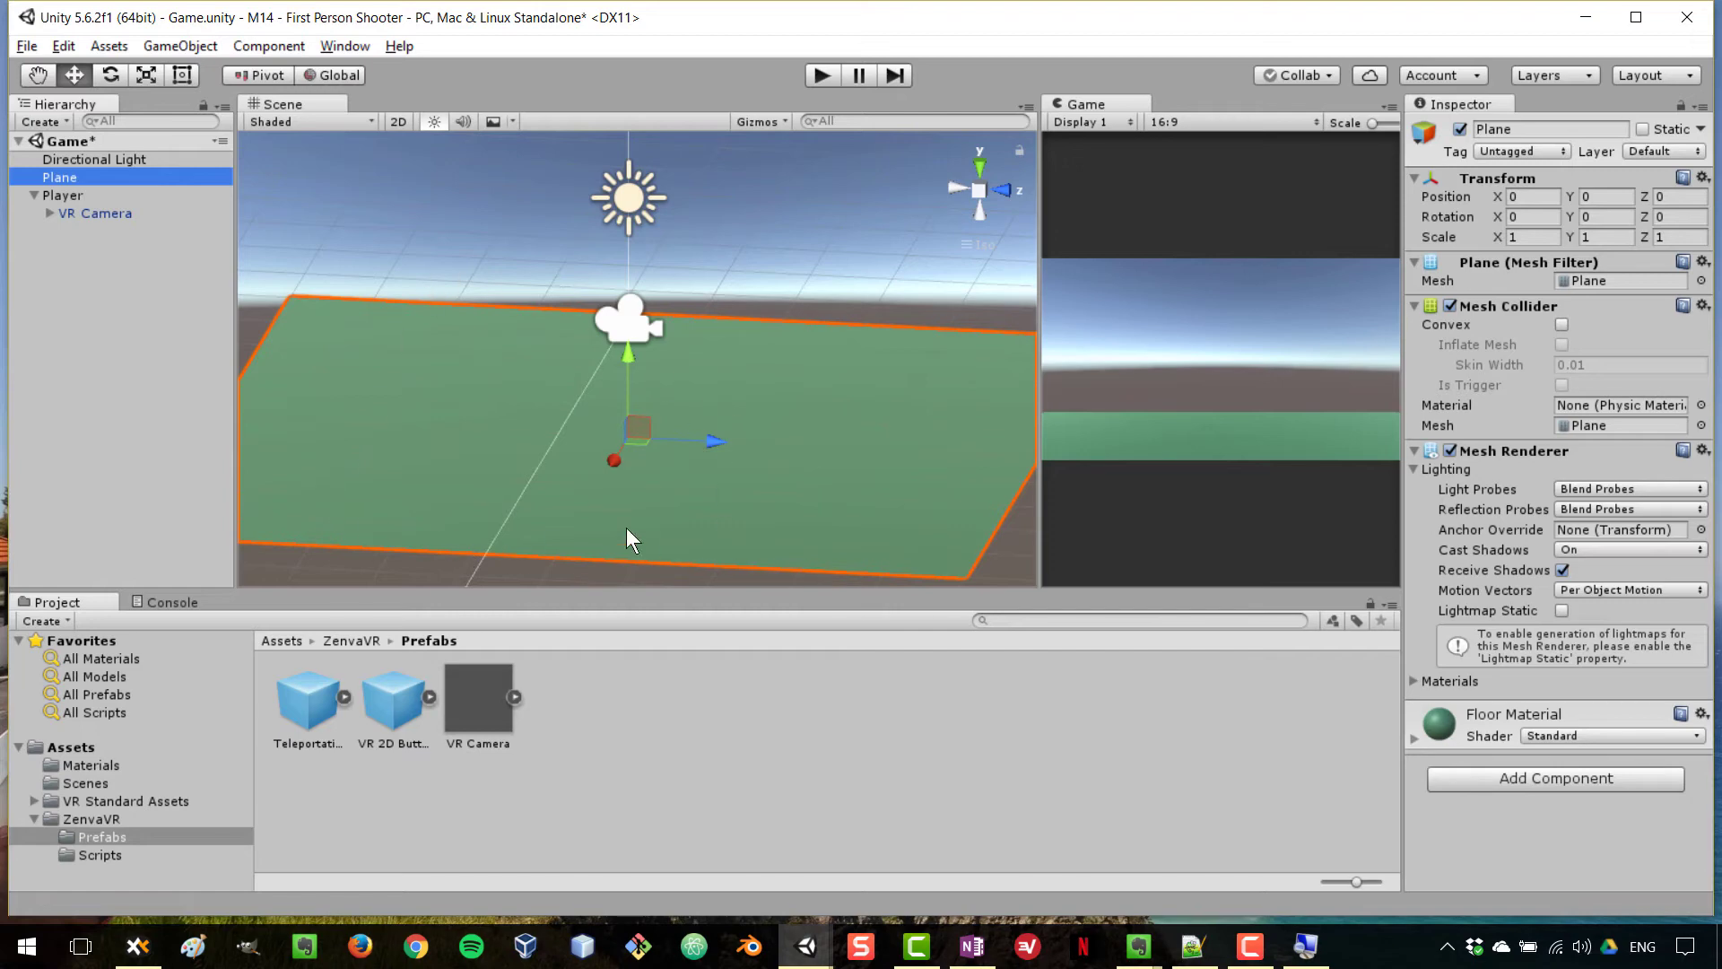
Add a child 3D Plane under Plane and name it 'Teleportation Zone'.
{"action": "right_click", "coordinate": [60, 182]}
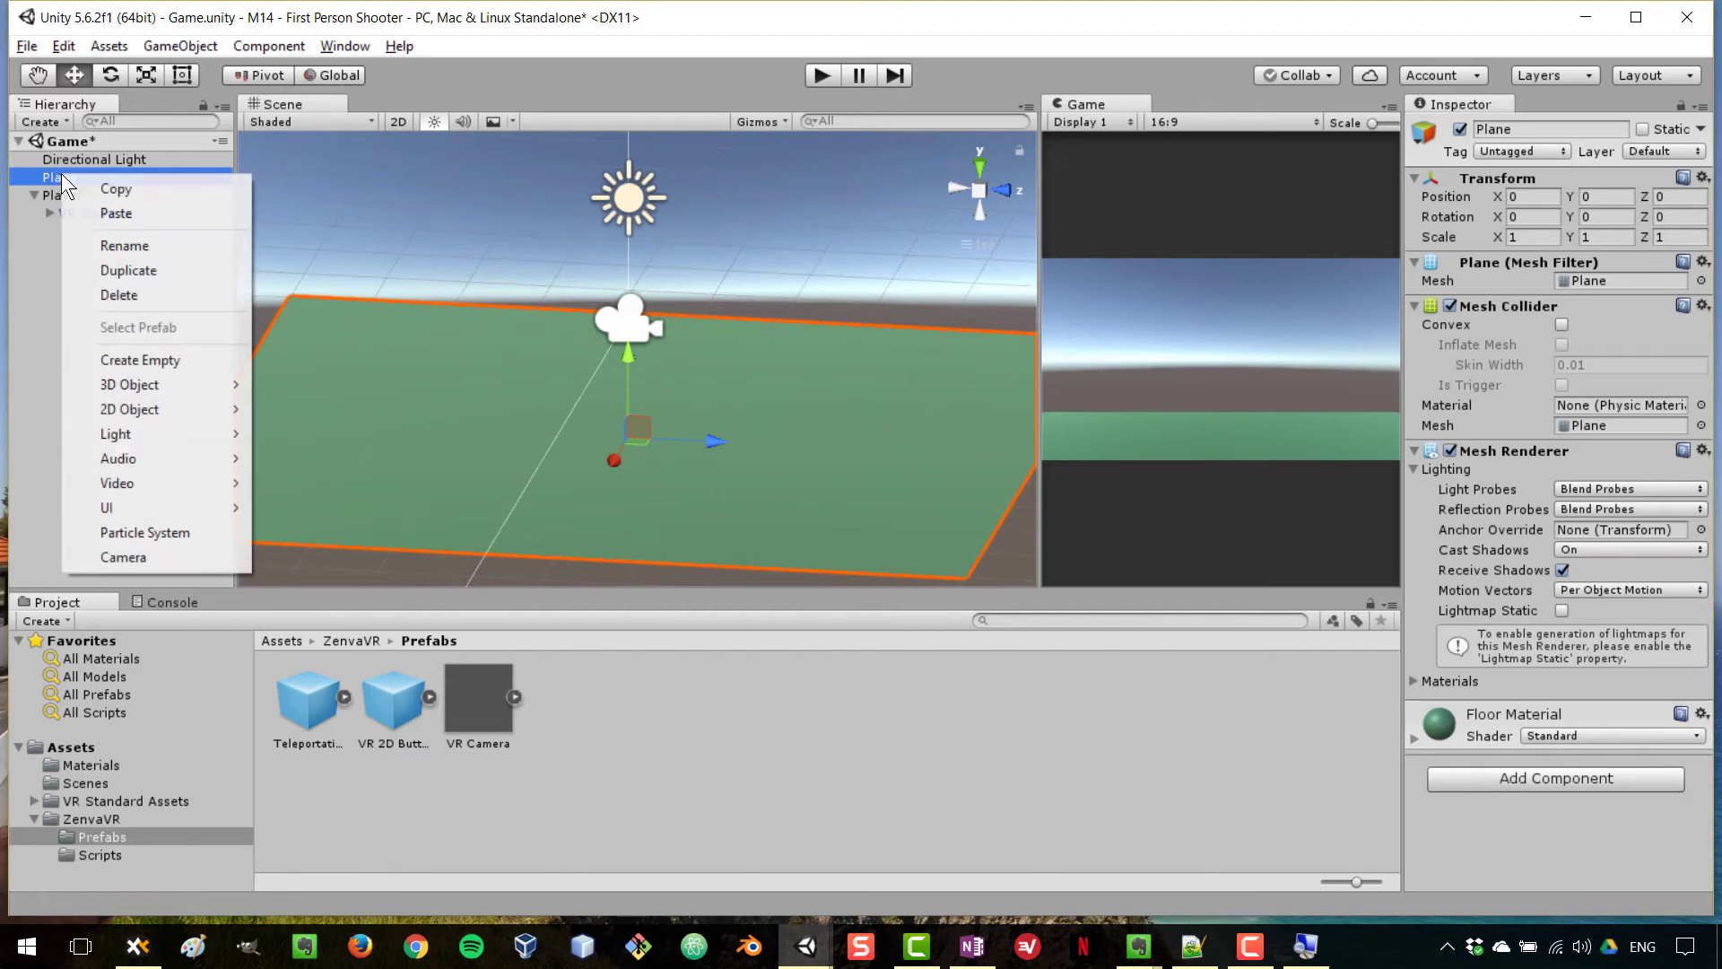
{"action": "mouse_move", "coordinate": [178, 390]}
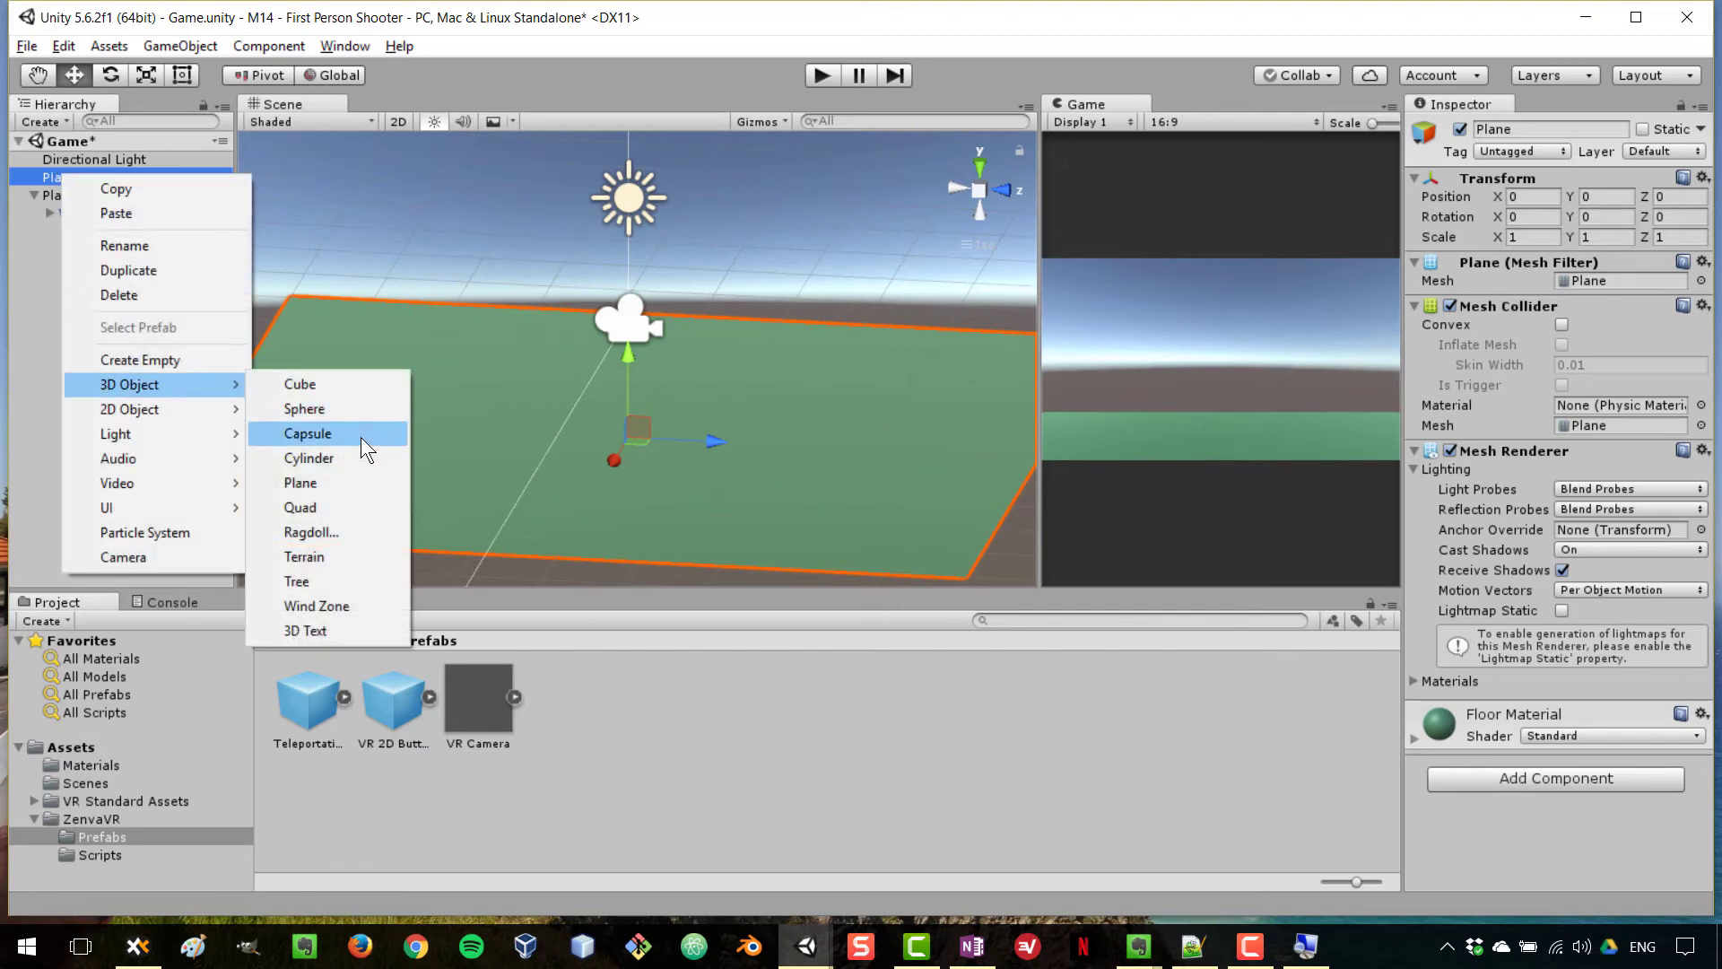
{"action": "left_click", "coordinate": [377, 483]}
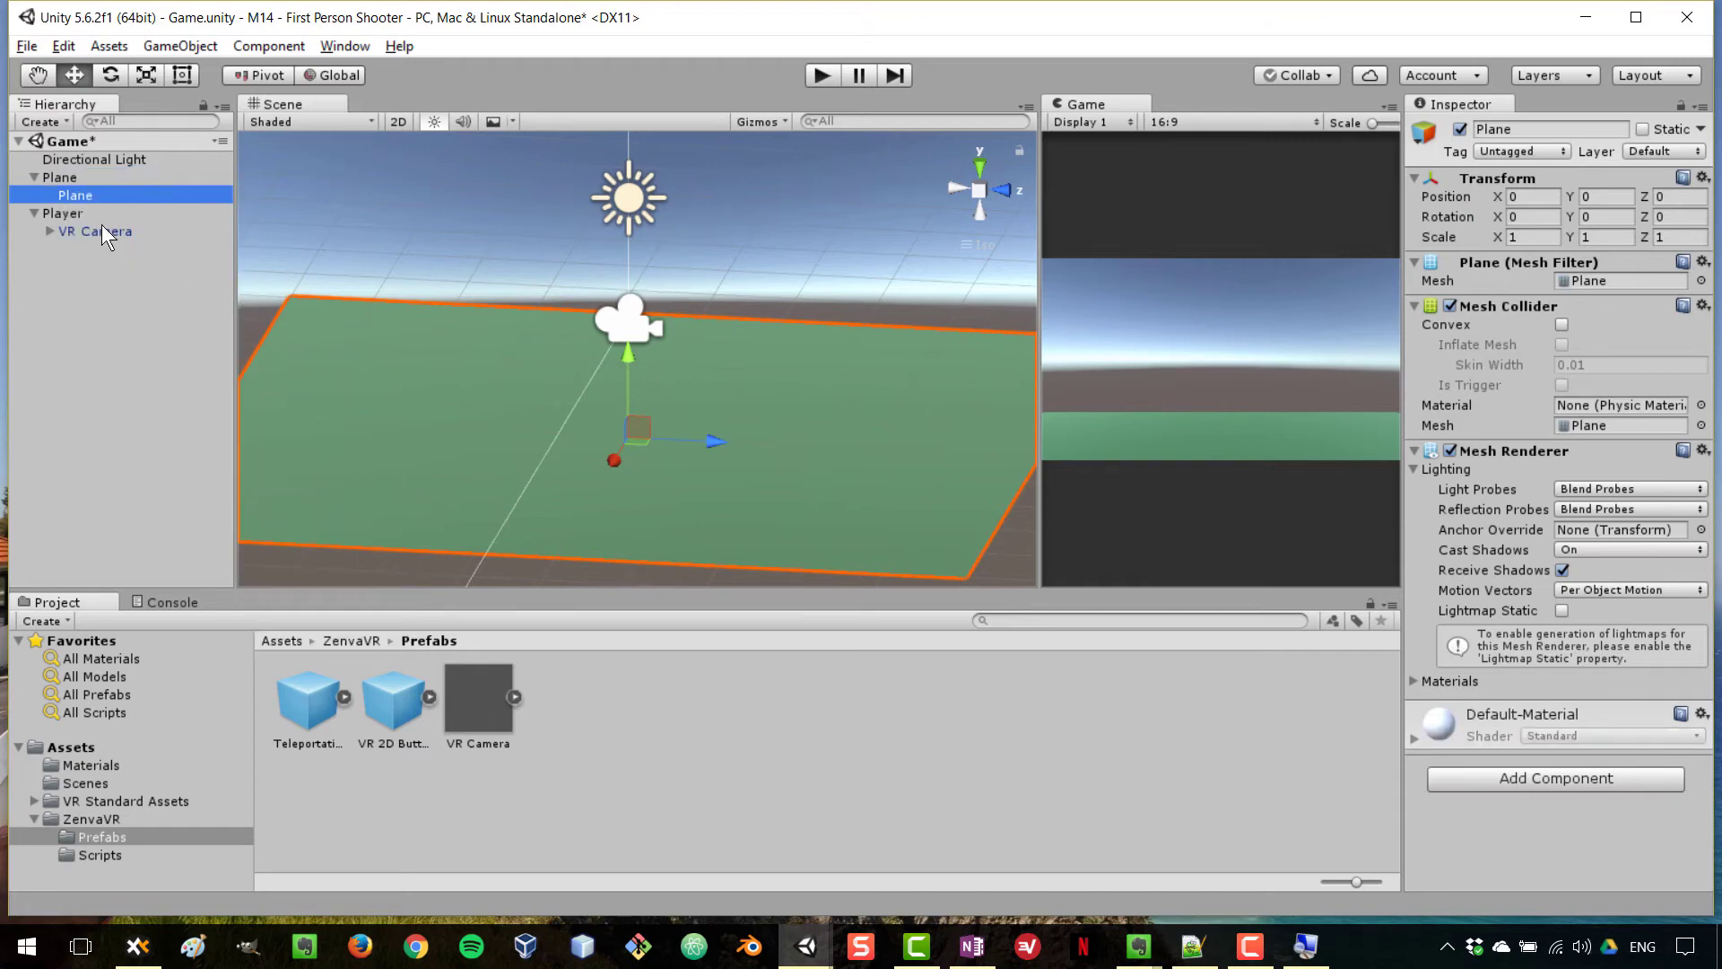
{"action": "left_click", "coordinate": [100, 196]}
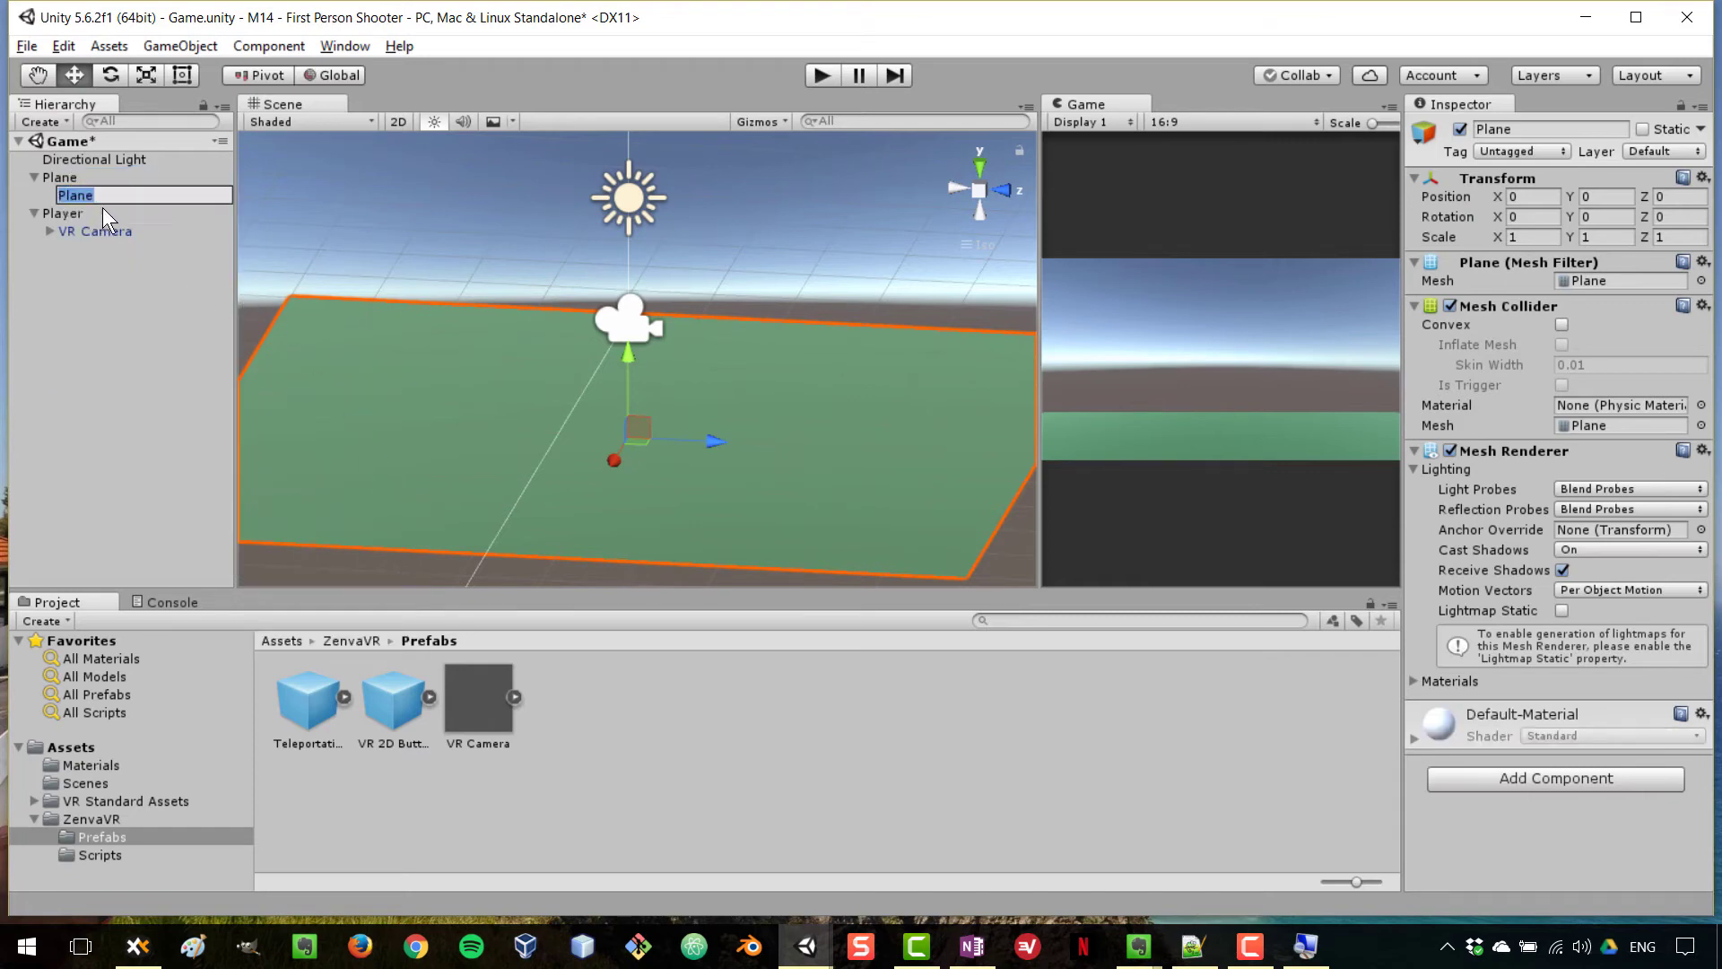
{"action": "key", "text": "BackSpace"}
{"action": "type", "text": "Teleportation Zone"}
{"action": "key", "text": "Return"}
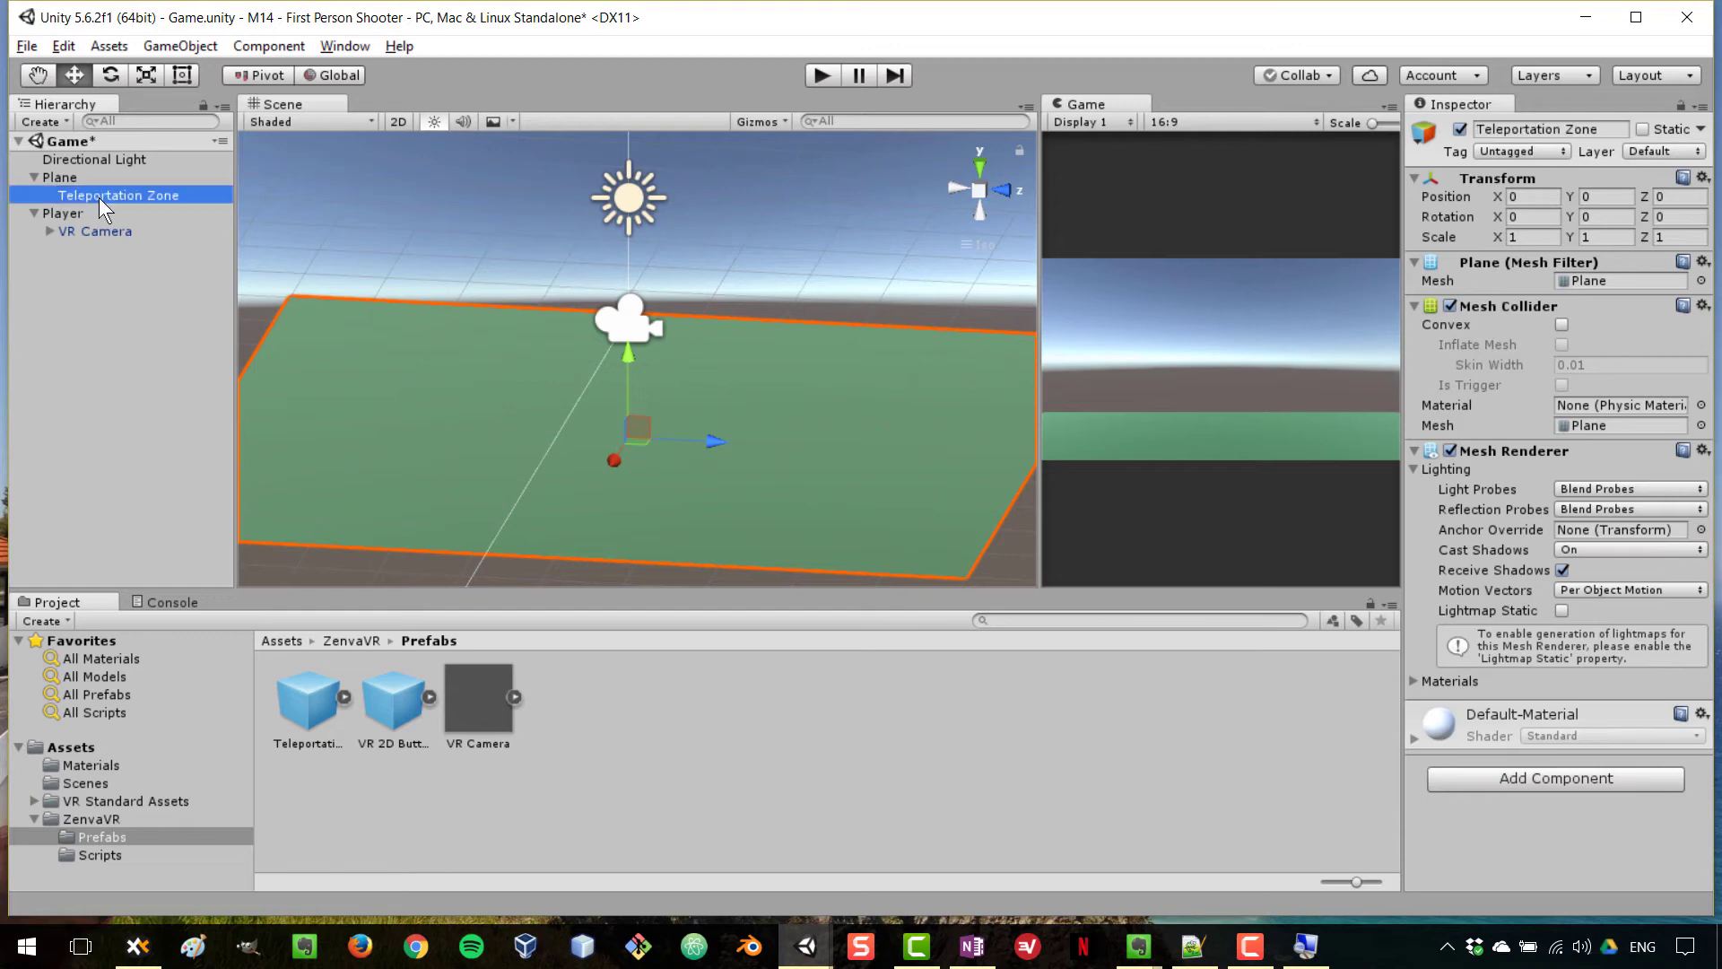
Rename the parent floor plane to 'Ground'.
{"action": "left_click", "coordinate": [63, 177]}
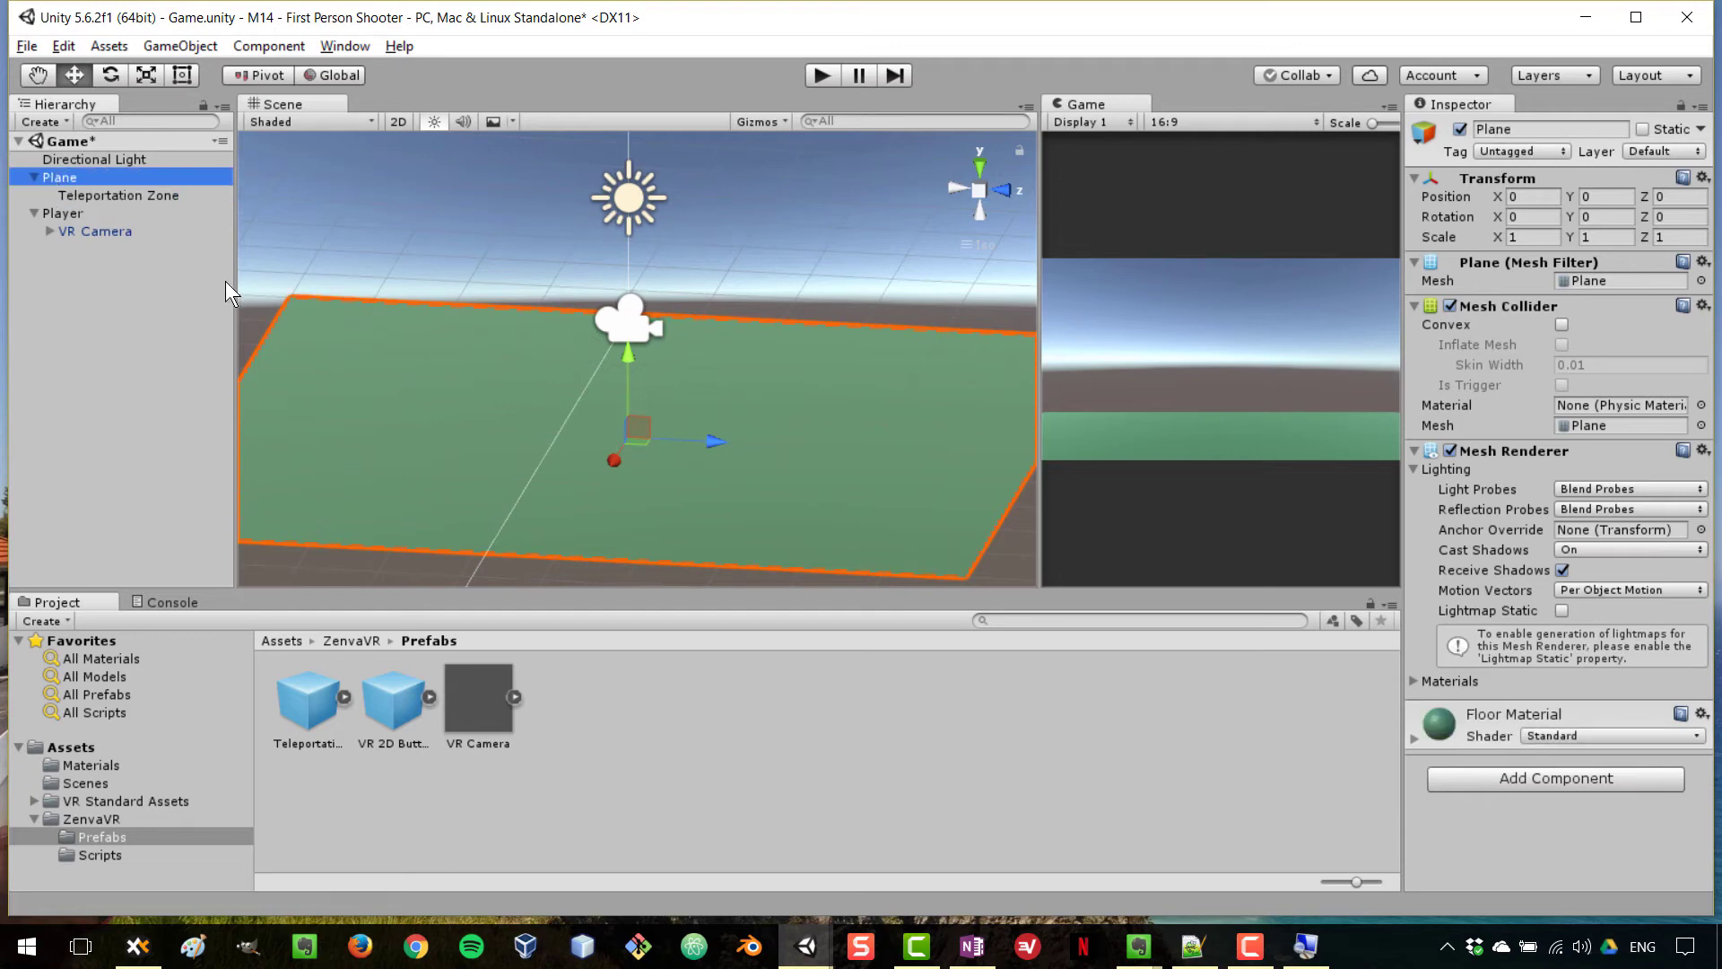
{"action": "key", "text": "F2"}
{"action": "type", "text": "Ground"}
{"action": "key", "text": "Return"}
Raise the Teleportation Zone plane to Position Y 0.01 and check it in the Scene view.
{"action": "left_click", "coordinate": [906, 386]}
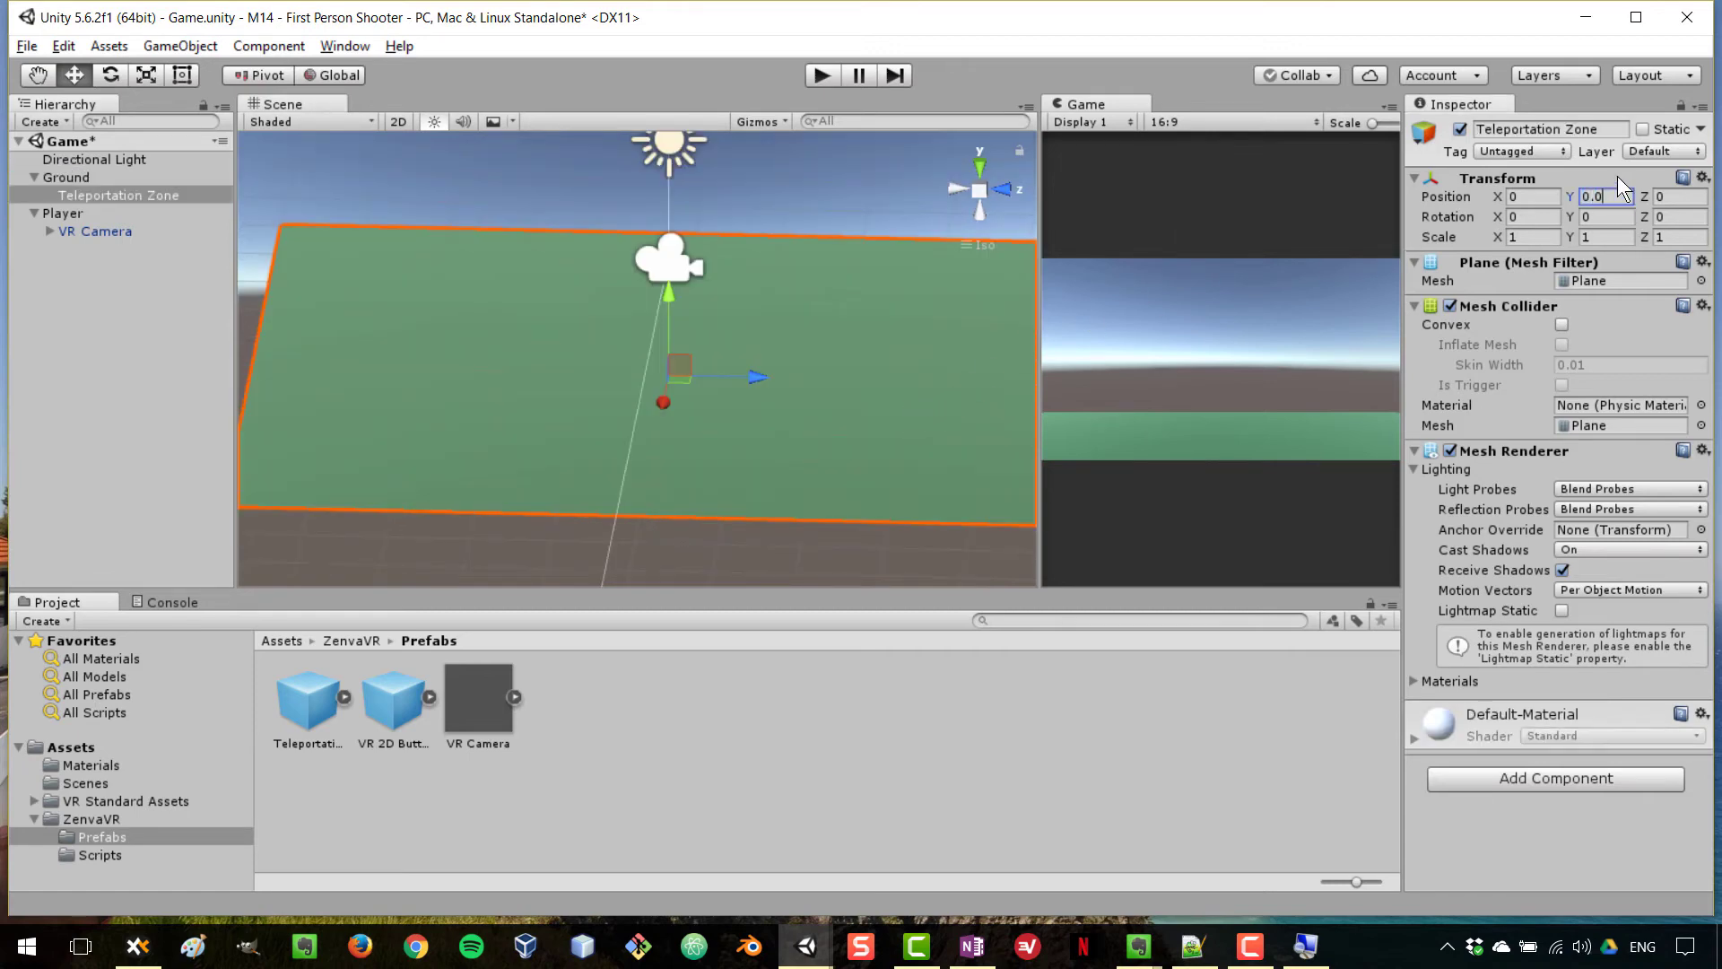
{"action": "type", "text": "0.01"}
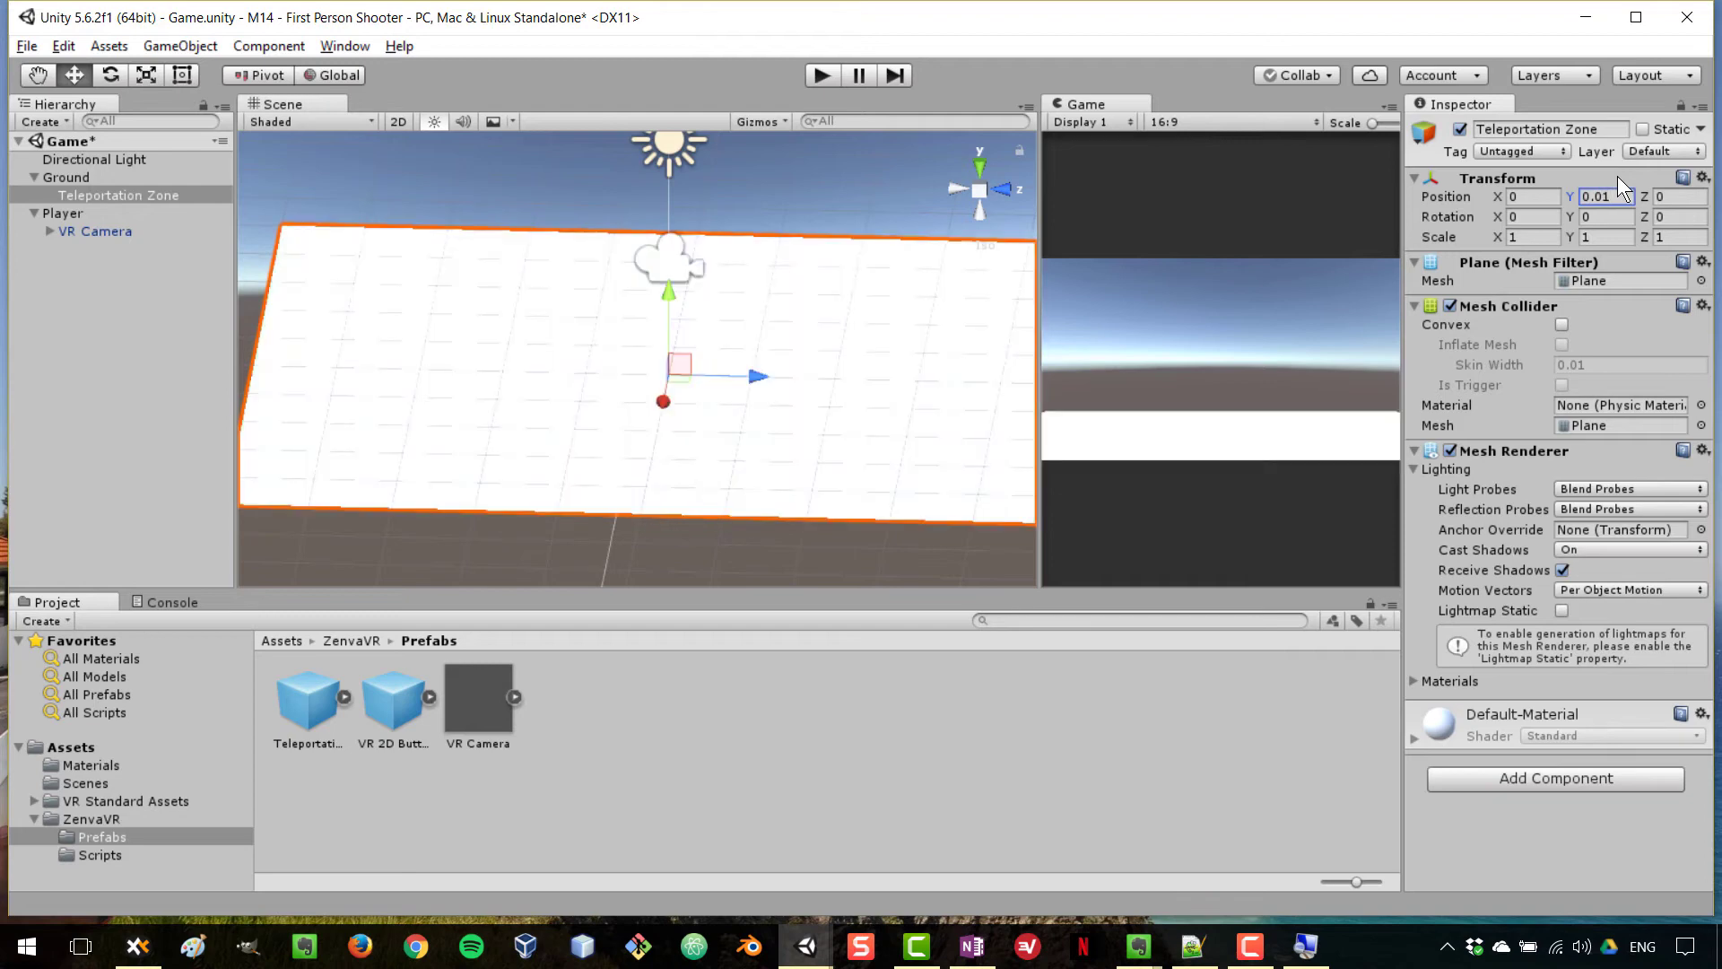
{"action": "mouse_move", "coordinate": [616, 359]}
{"action": "left_mouse_down", "text": "alt"}
{"action": "mouse_move", "coordinate": [646, 374]}
{"action": "mouse_move", "coordinate": [612, 359]}
{"action": "left_mouse_up", "text": "alt"}
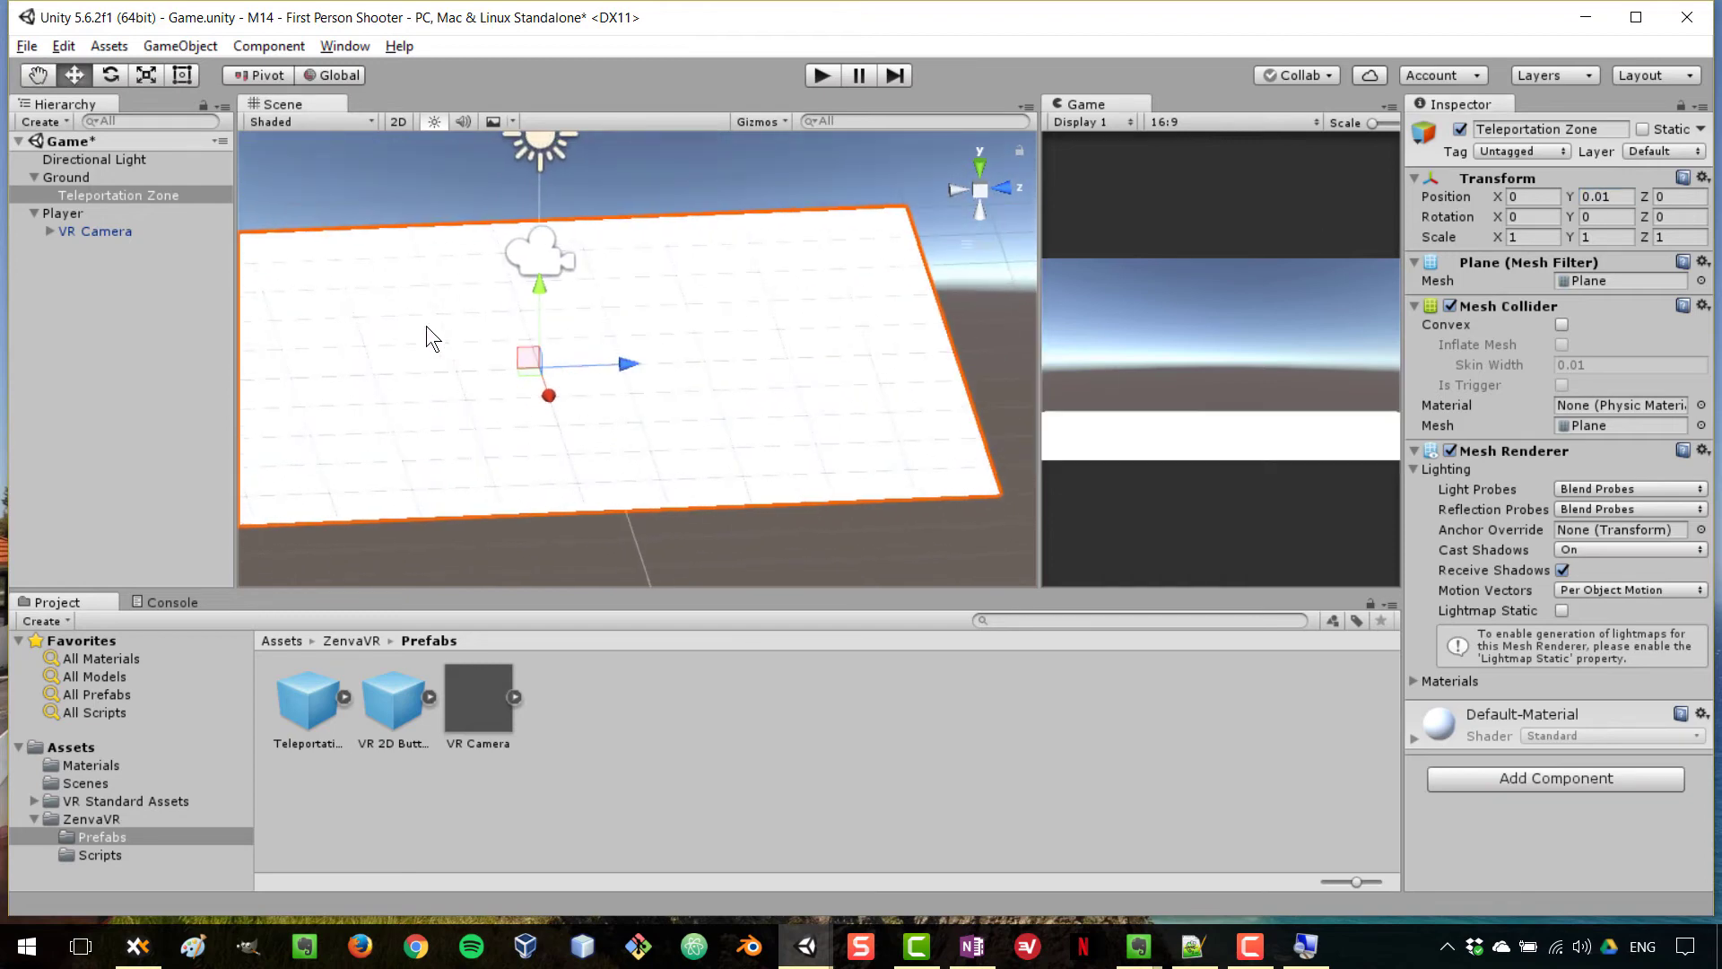
{"action": "left_click_drag", "start_coordinate": [427, 332], "coordinate": [611, 360], "text": "alt"}
{"action": "left_click_drag", "start_coordinate": [723, 422], "coordinate": [449, 325], "text": "alt"}
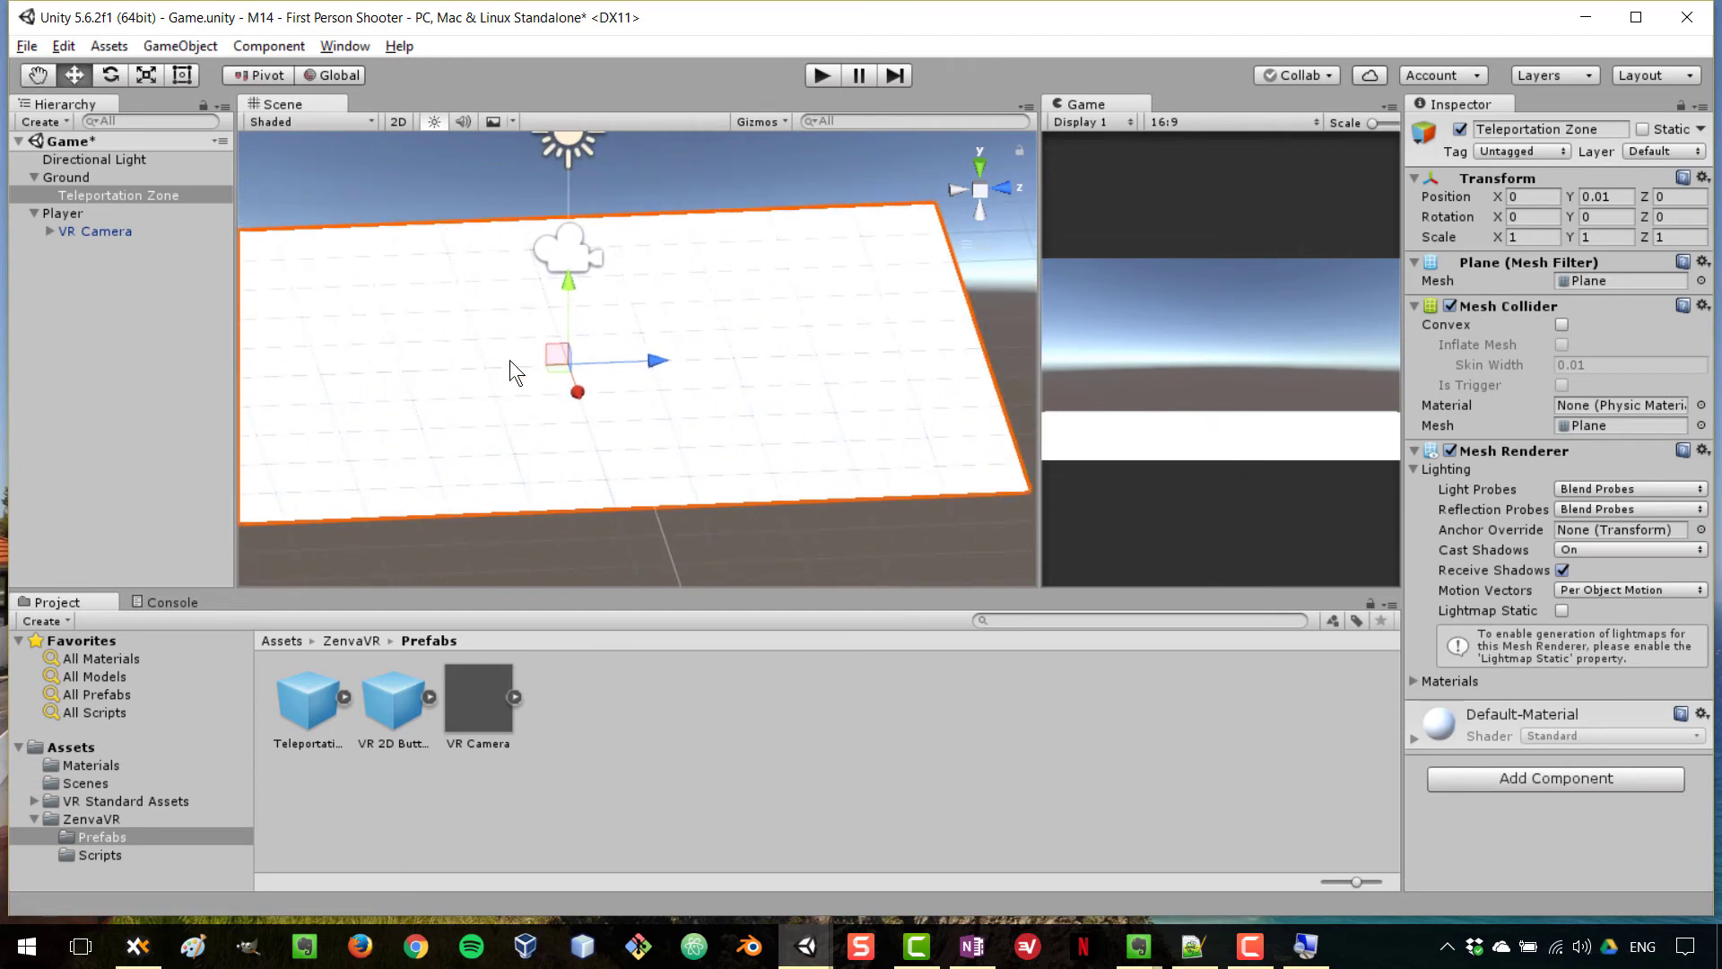
{"action": "left_click", "coordinate": [63, 177]}
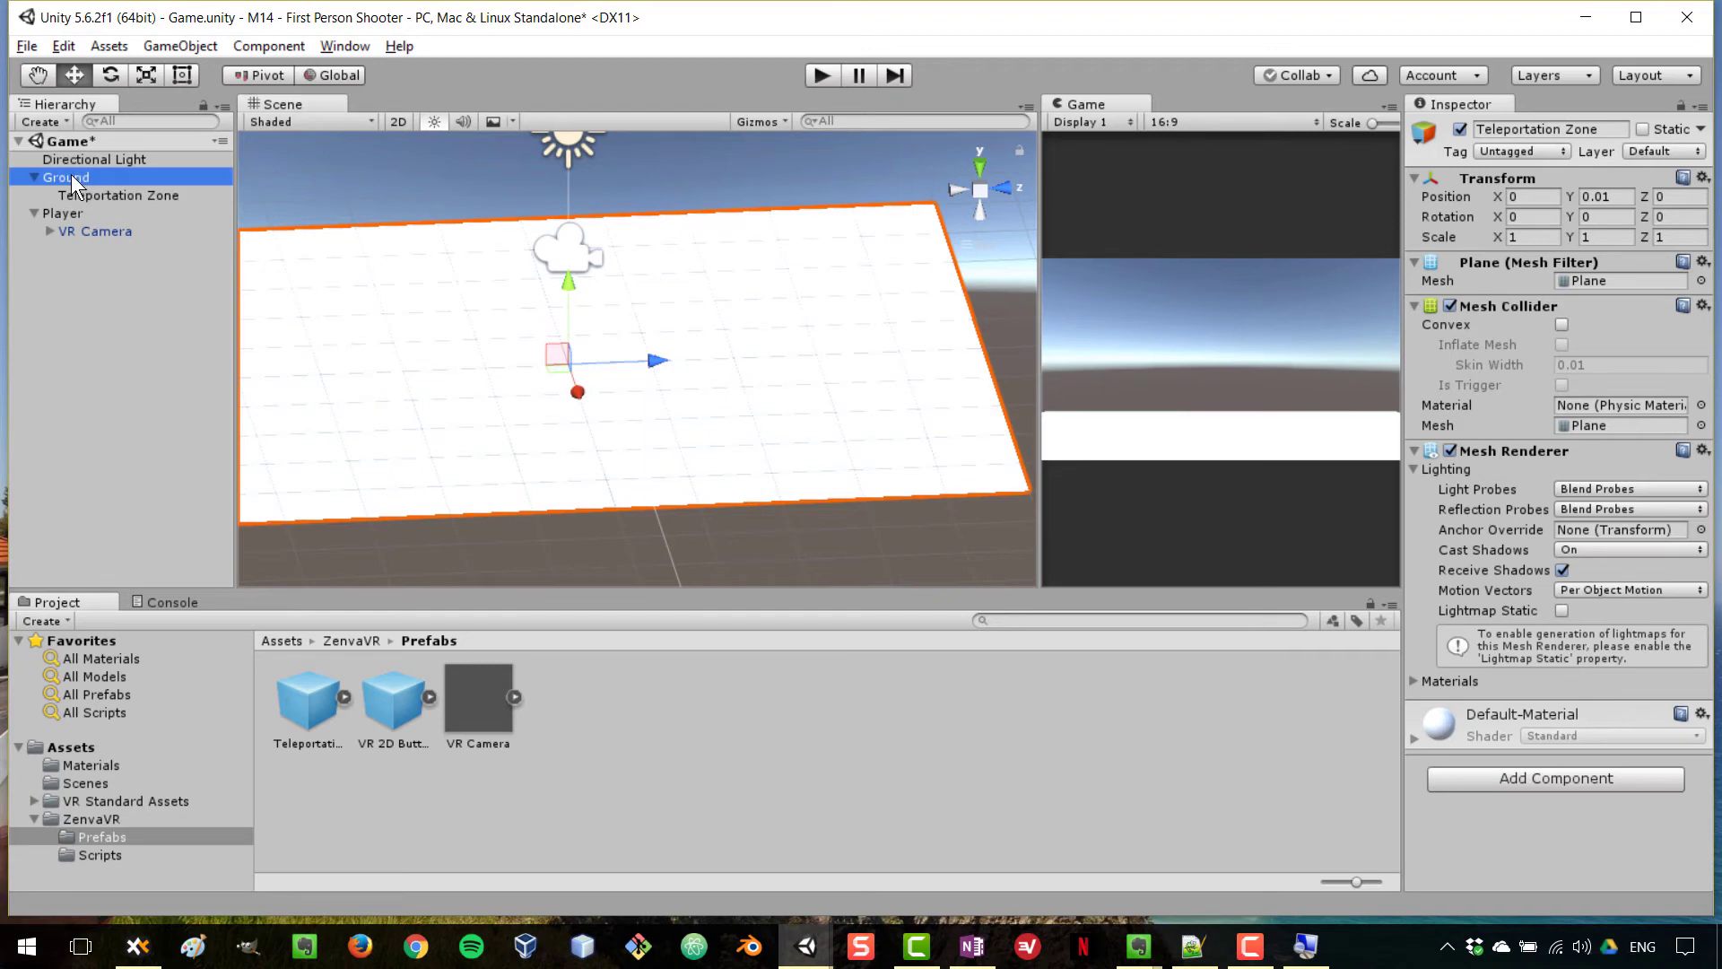
Name User Layer 8 'Teleportation Zones' in the Tags and Layers settings.
{"action": "left_click", "coordinate": [158, 194]}
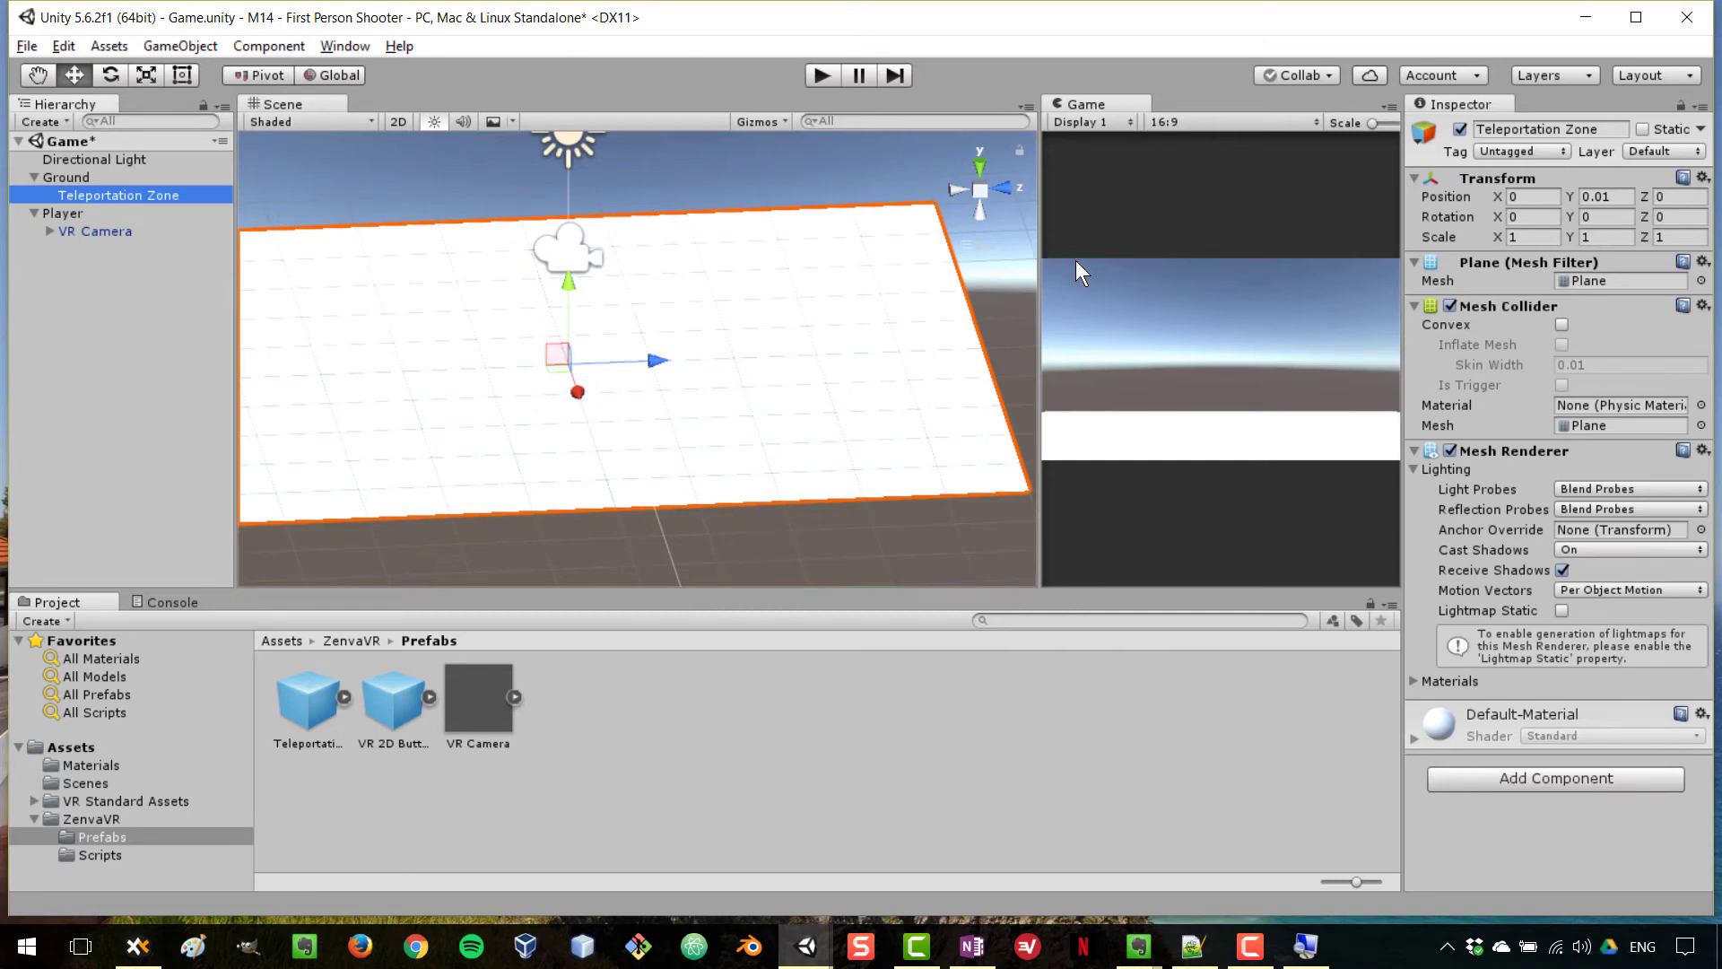
{"action": "left_click", "coordinate": [1574, 72]}
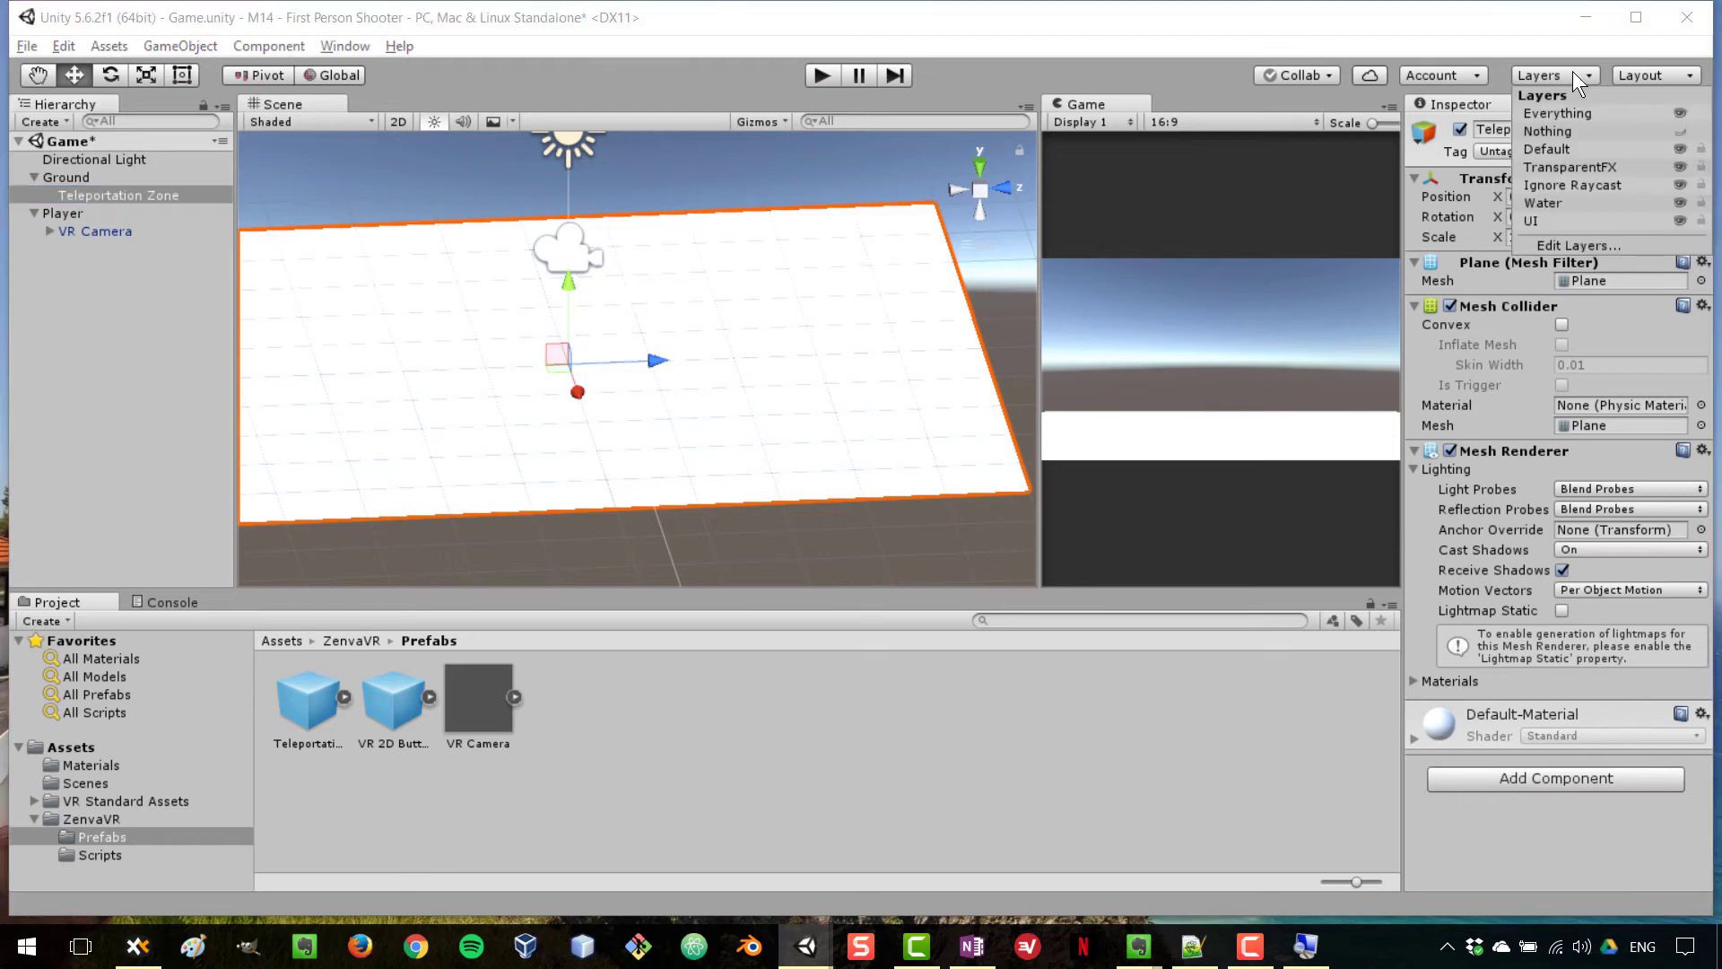
{"action": "left_click", "coordinate": [1595, 245]}
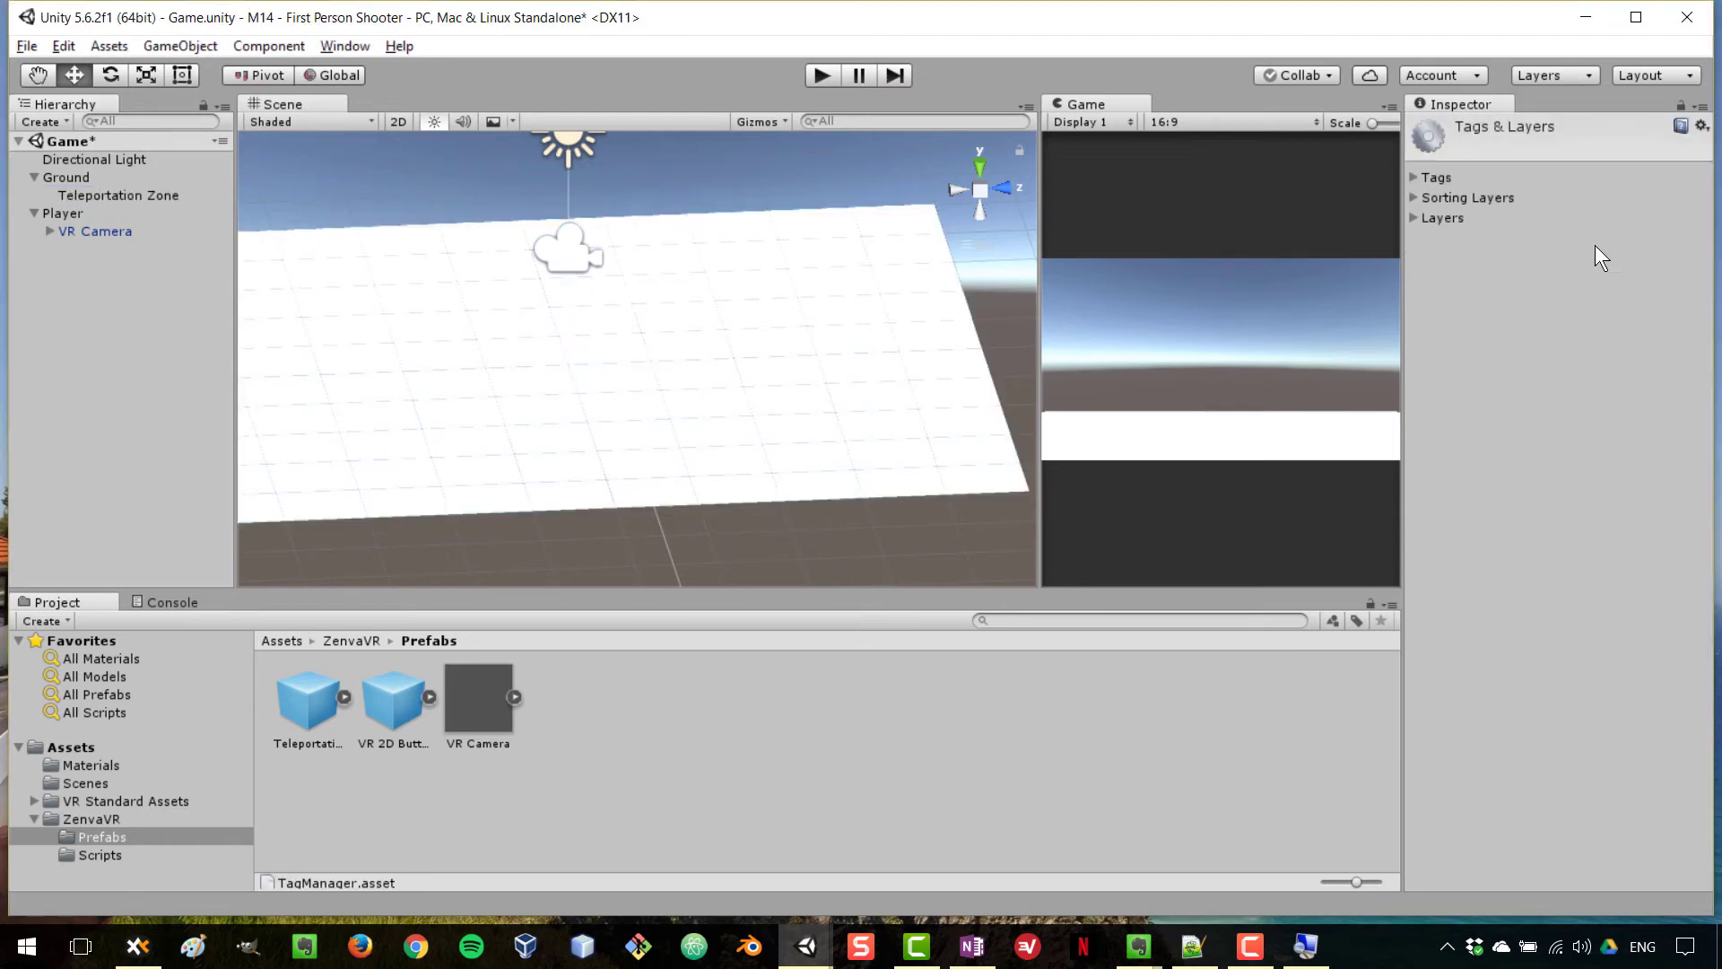
{"action": "left_click", "coordinate": [1413, 218]}
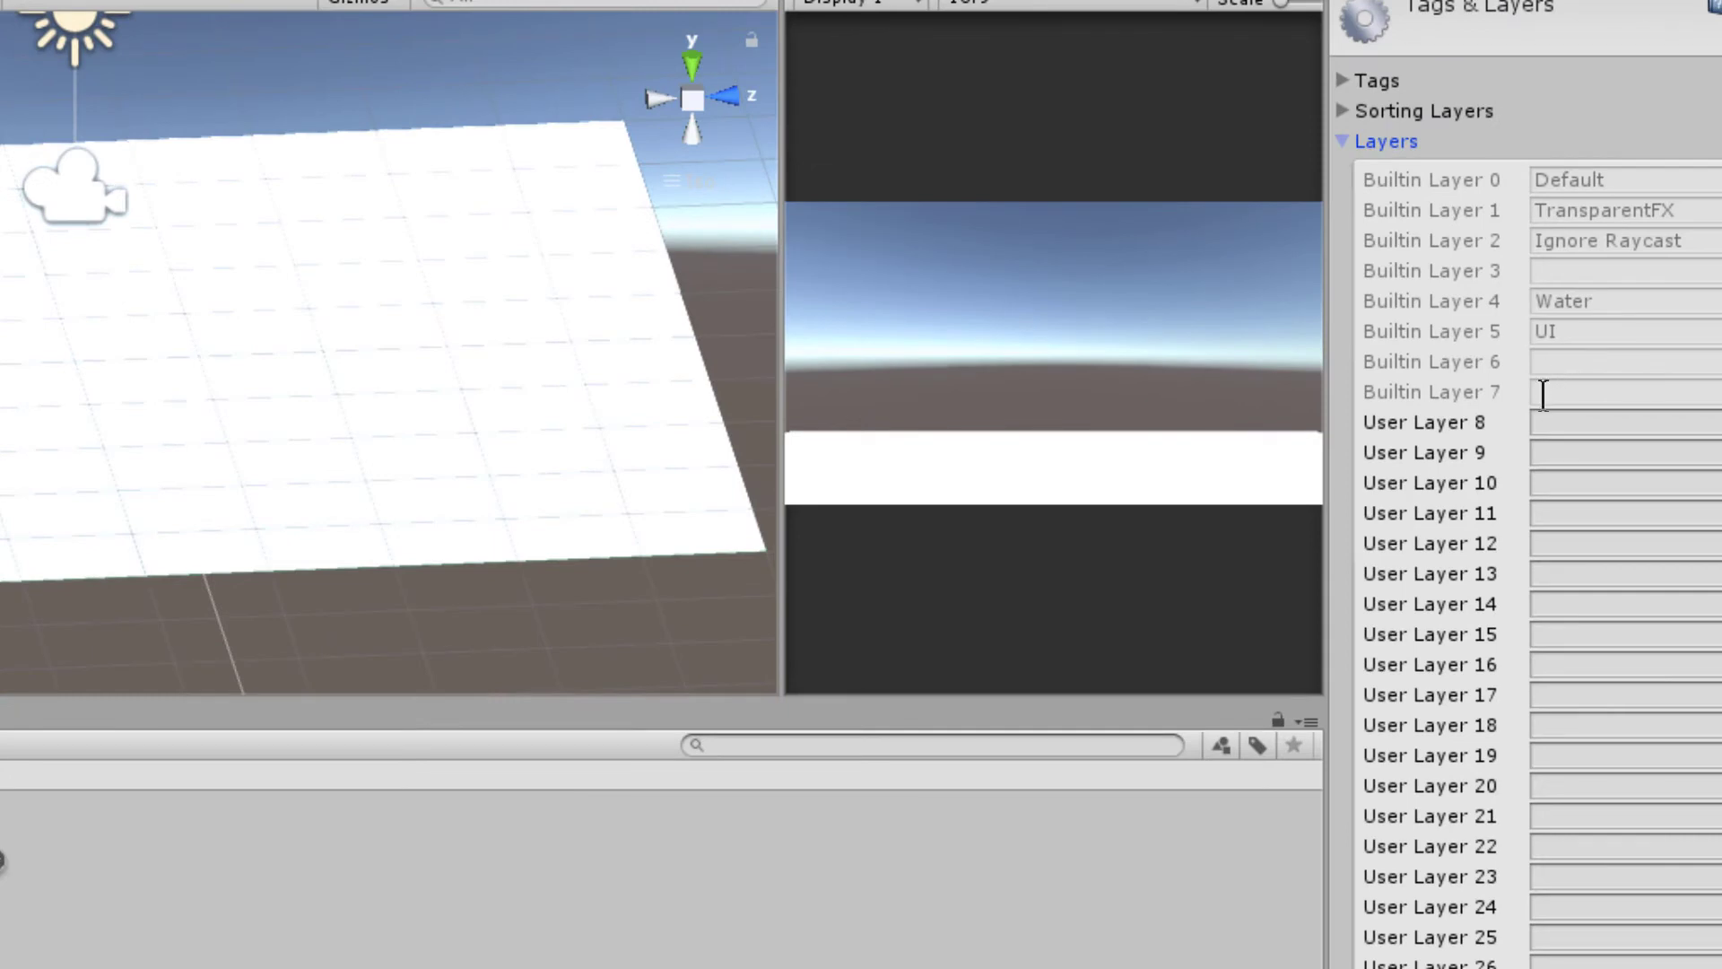
{"action": "left_click", "coordinate": [1566, 405]}
{"action": "type", "text": "Teleportation Zo"}
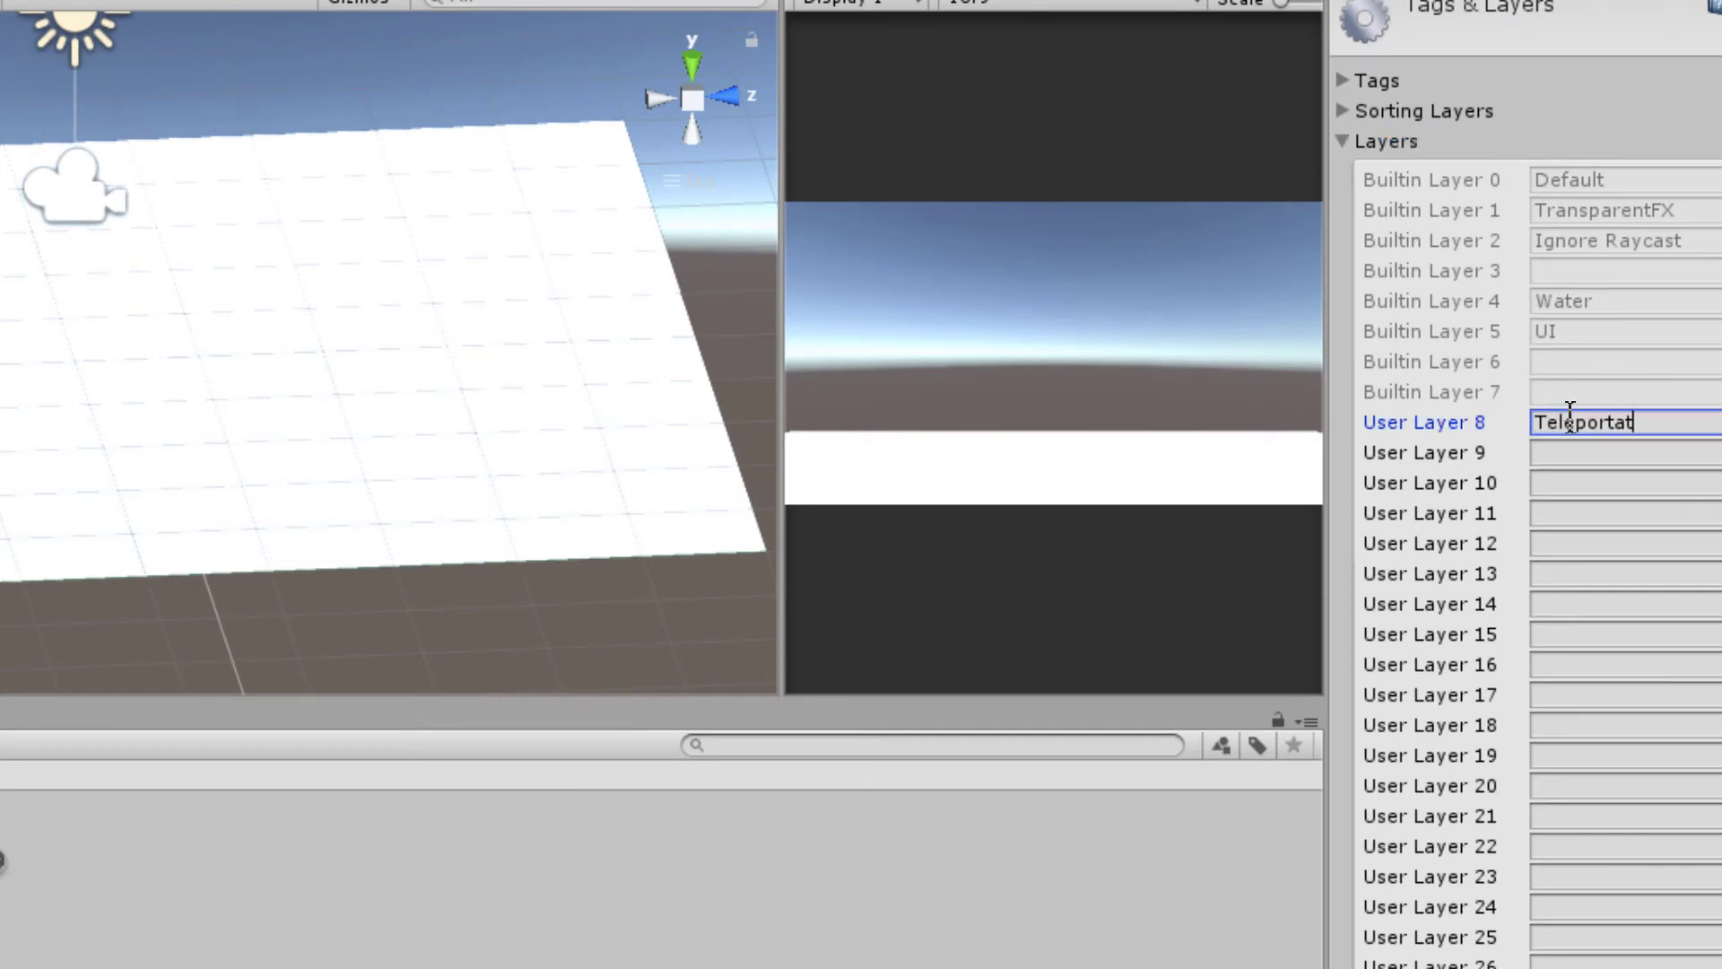
{"action": "type", "text": "nes"}
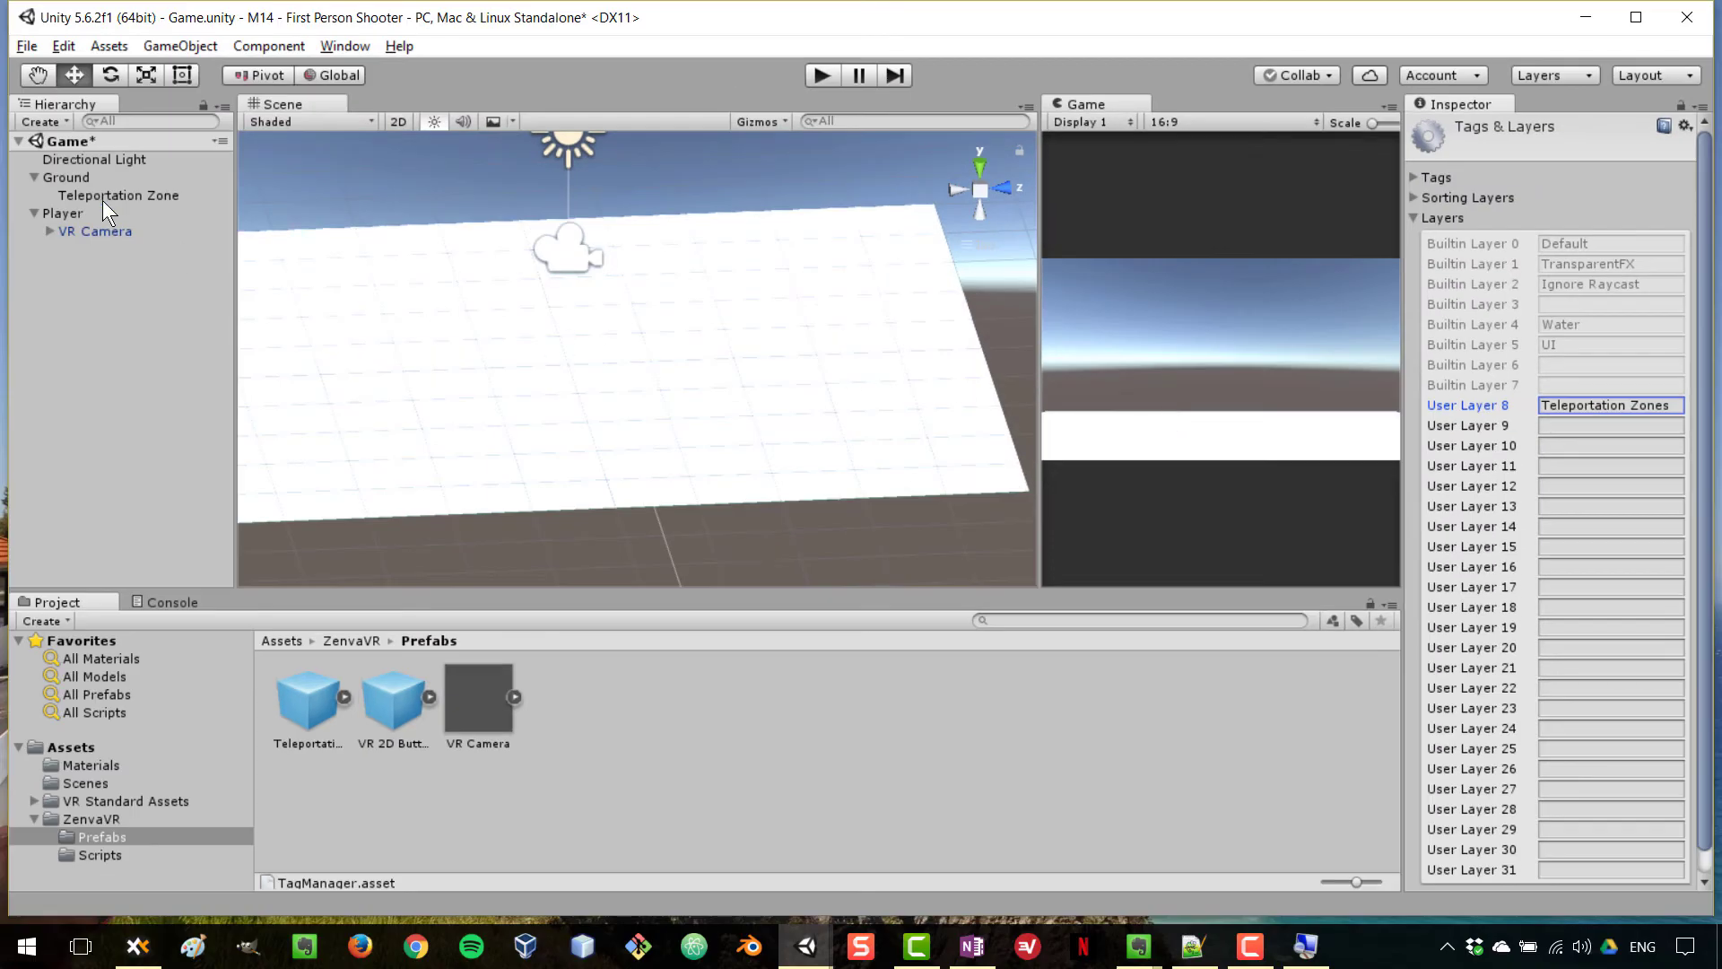
Assign the Teleportation Zone plane to the Teleportation Zones layer.
{"action": "left_click", "coordinate": [104, 195]}
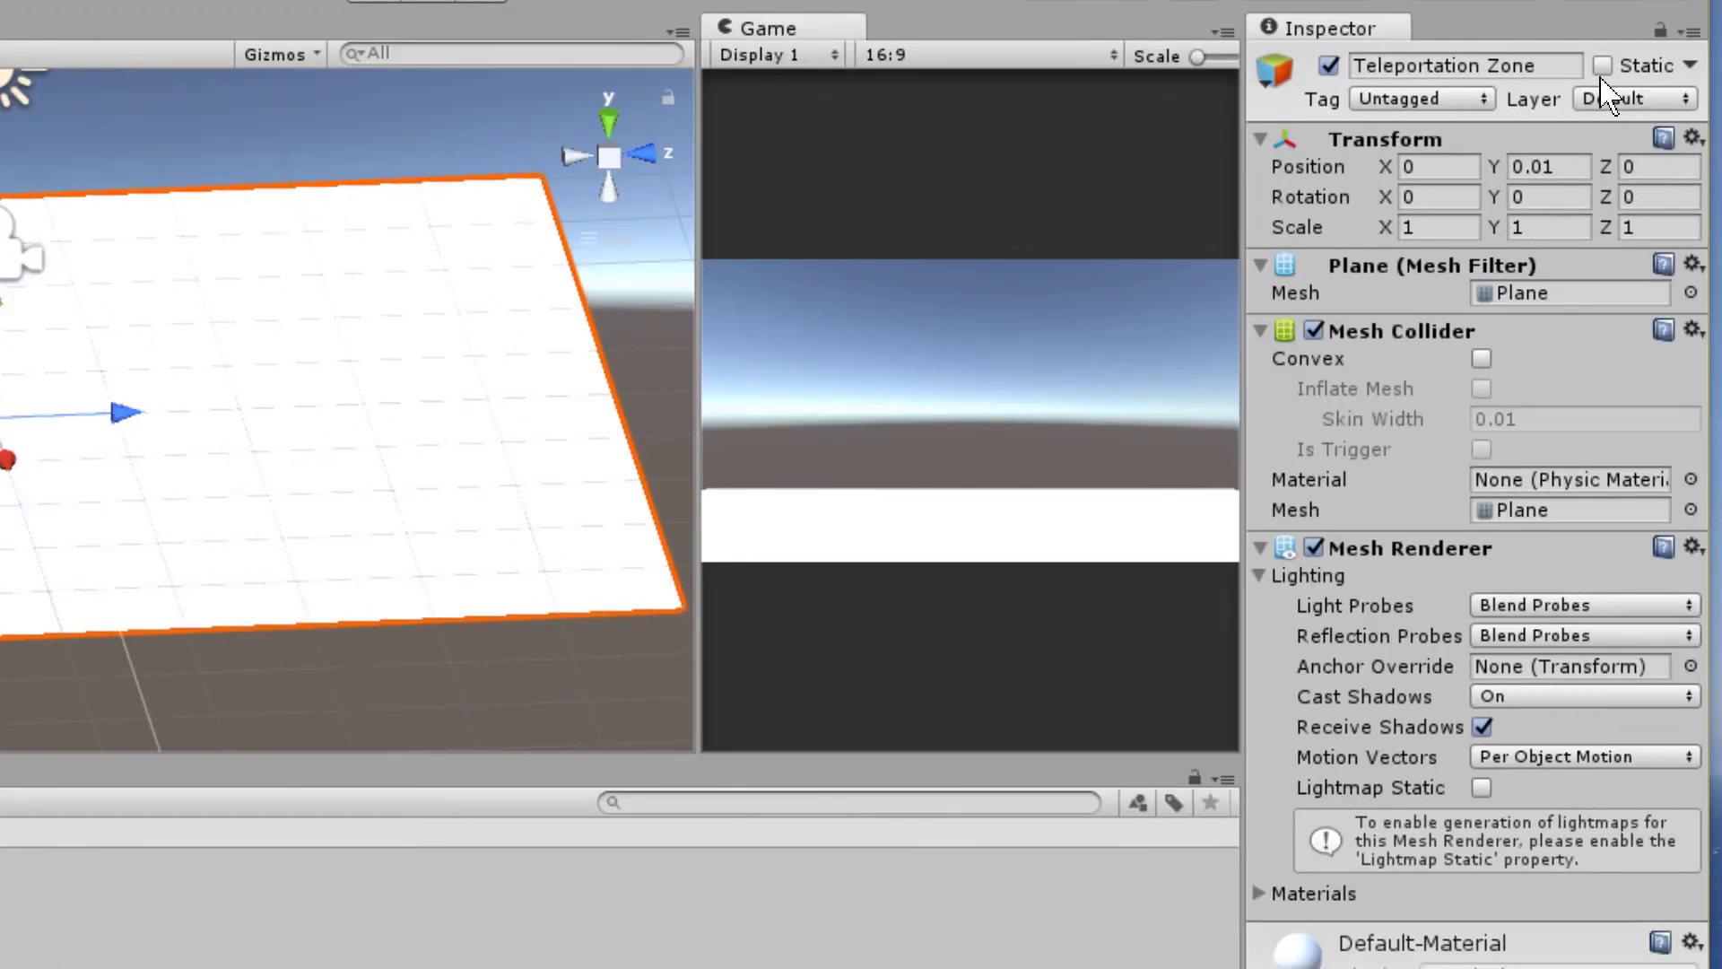
{"action": "left_click", "coordinate": [1602, 94]}
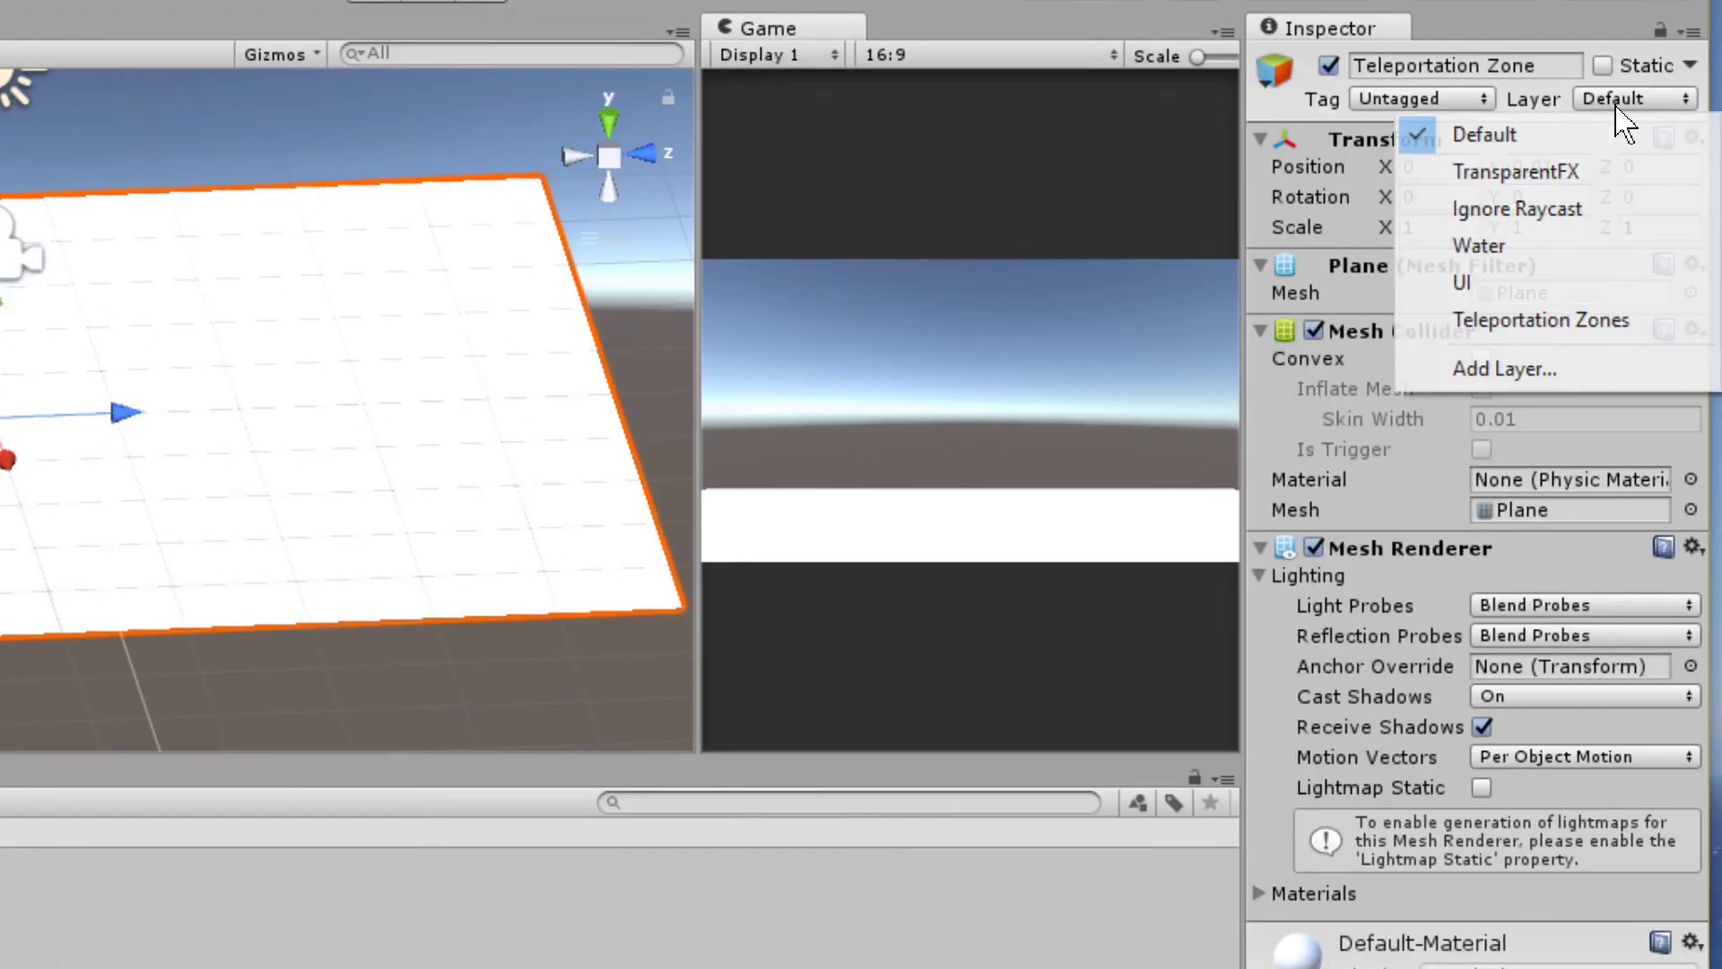
{"action": "left_click", "coordinate": [1540, 320]}
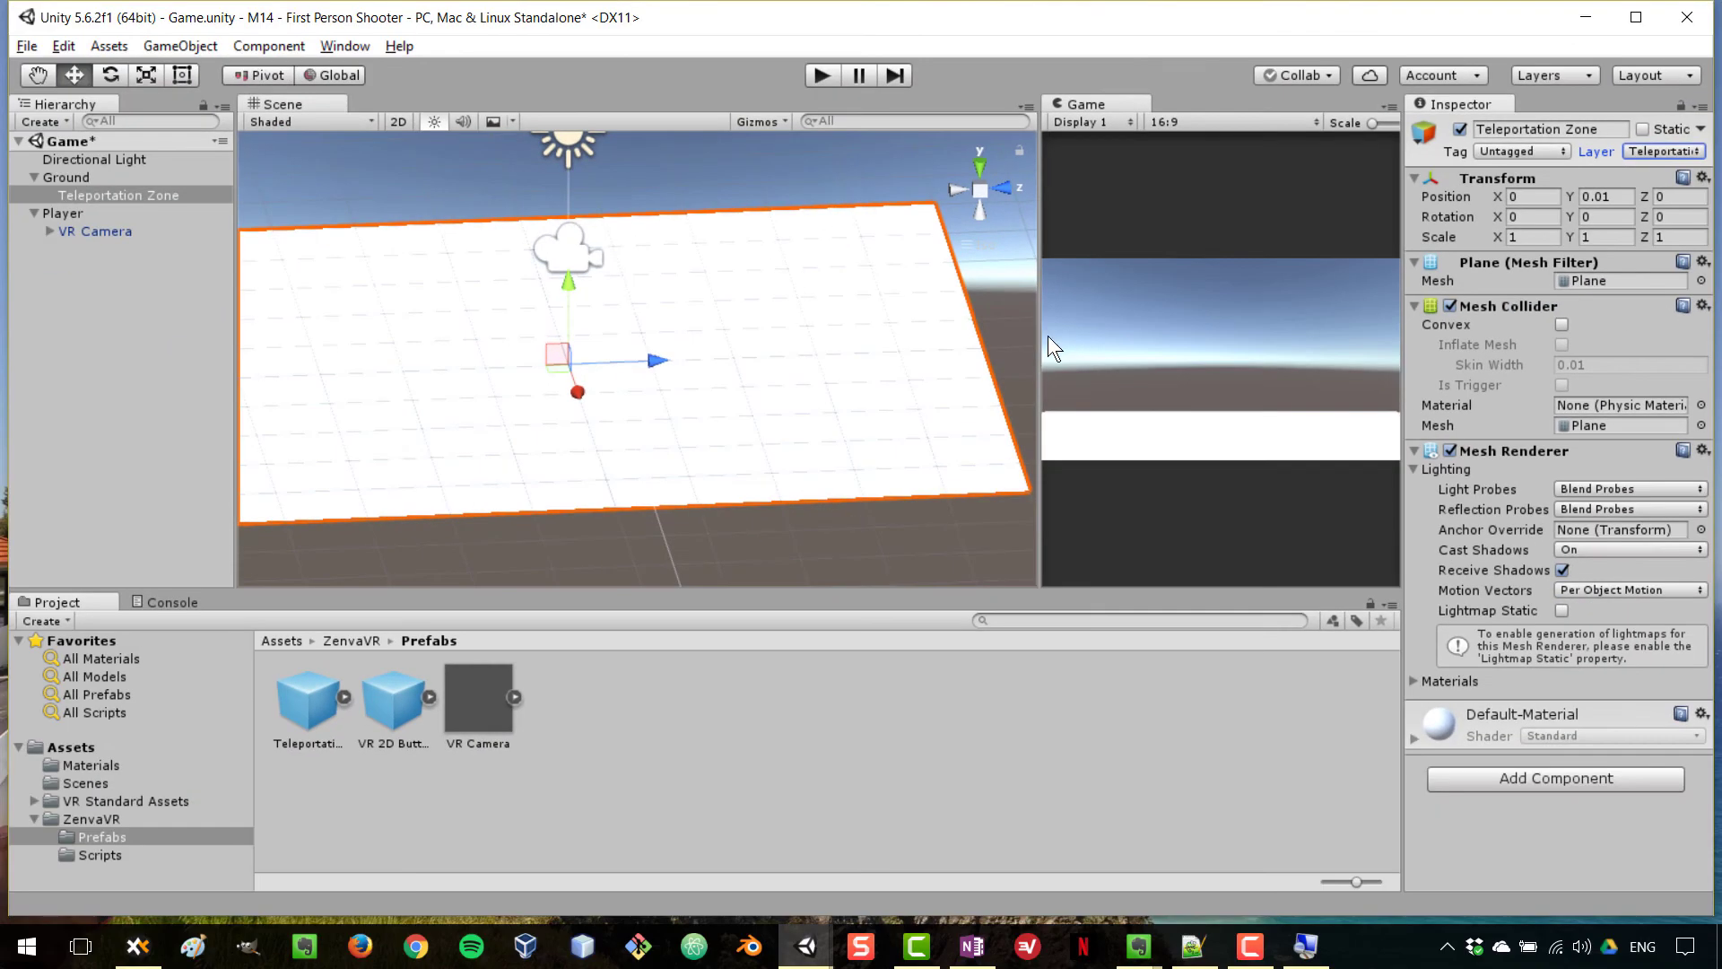
{"action": "left_click", "coordinate": [83, 235]}
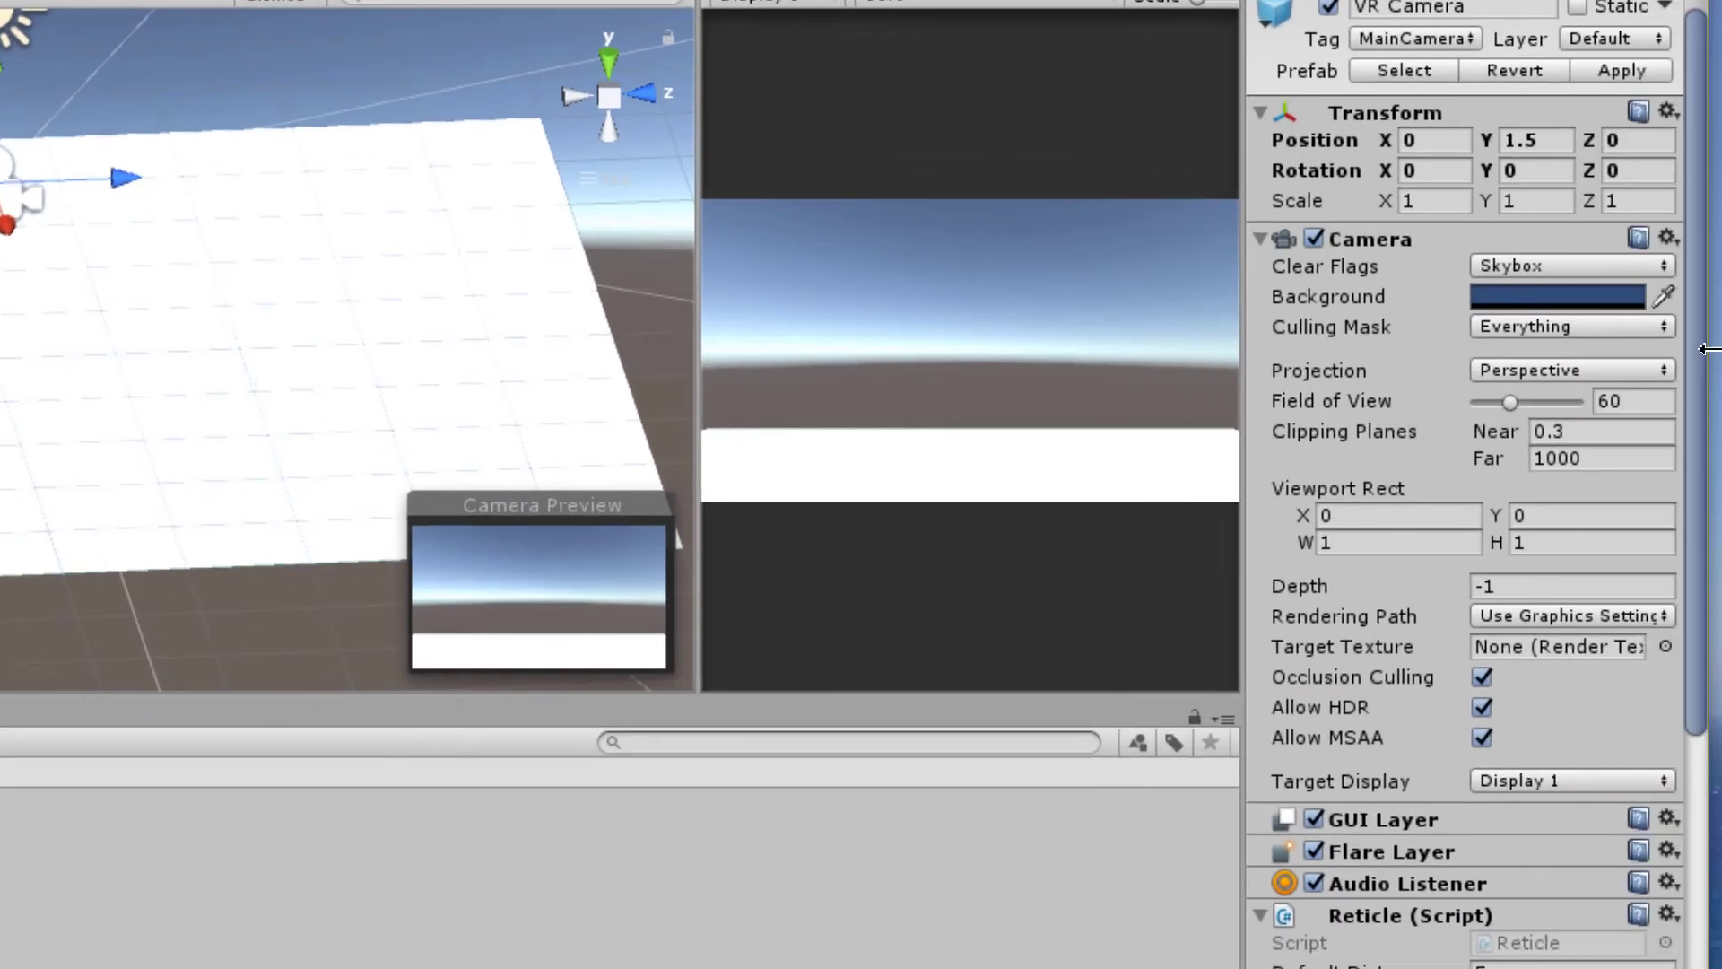
Uncheck Teleportation Zones in the VR Camera's Culling Mask.
{"action": "left_click", "coordinate": [1516, 329]}
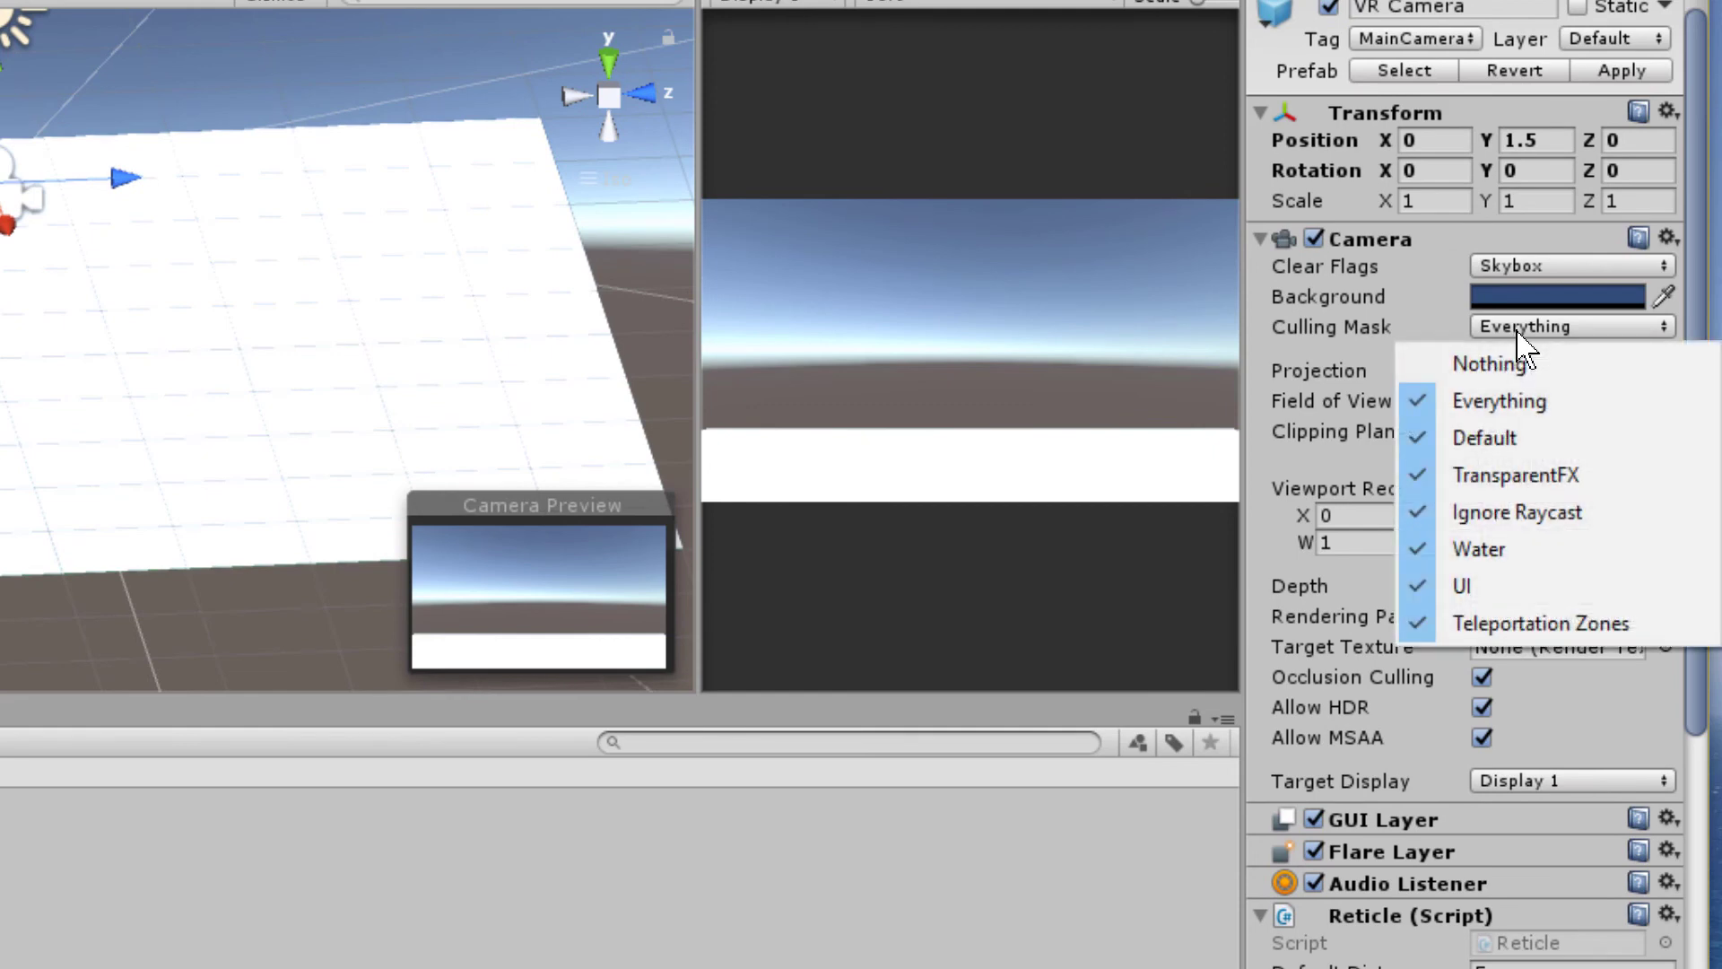
{"action": "left_click", "coordinate": [1417, 628]}
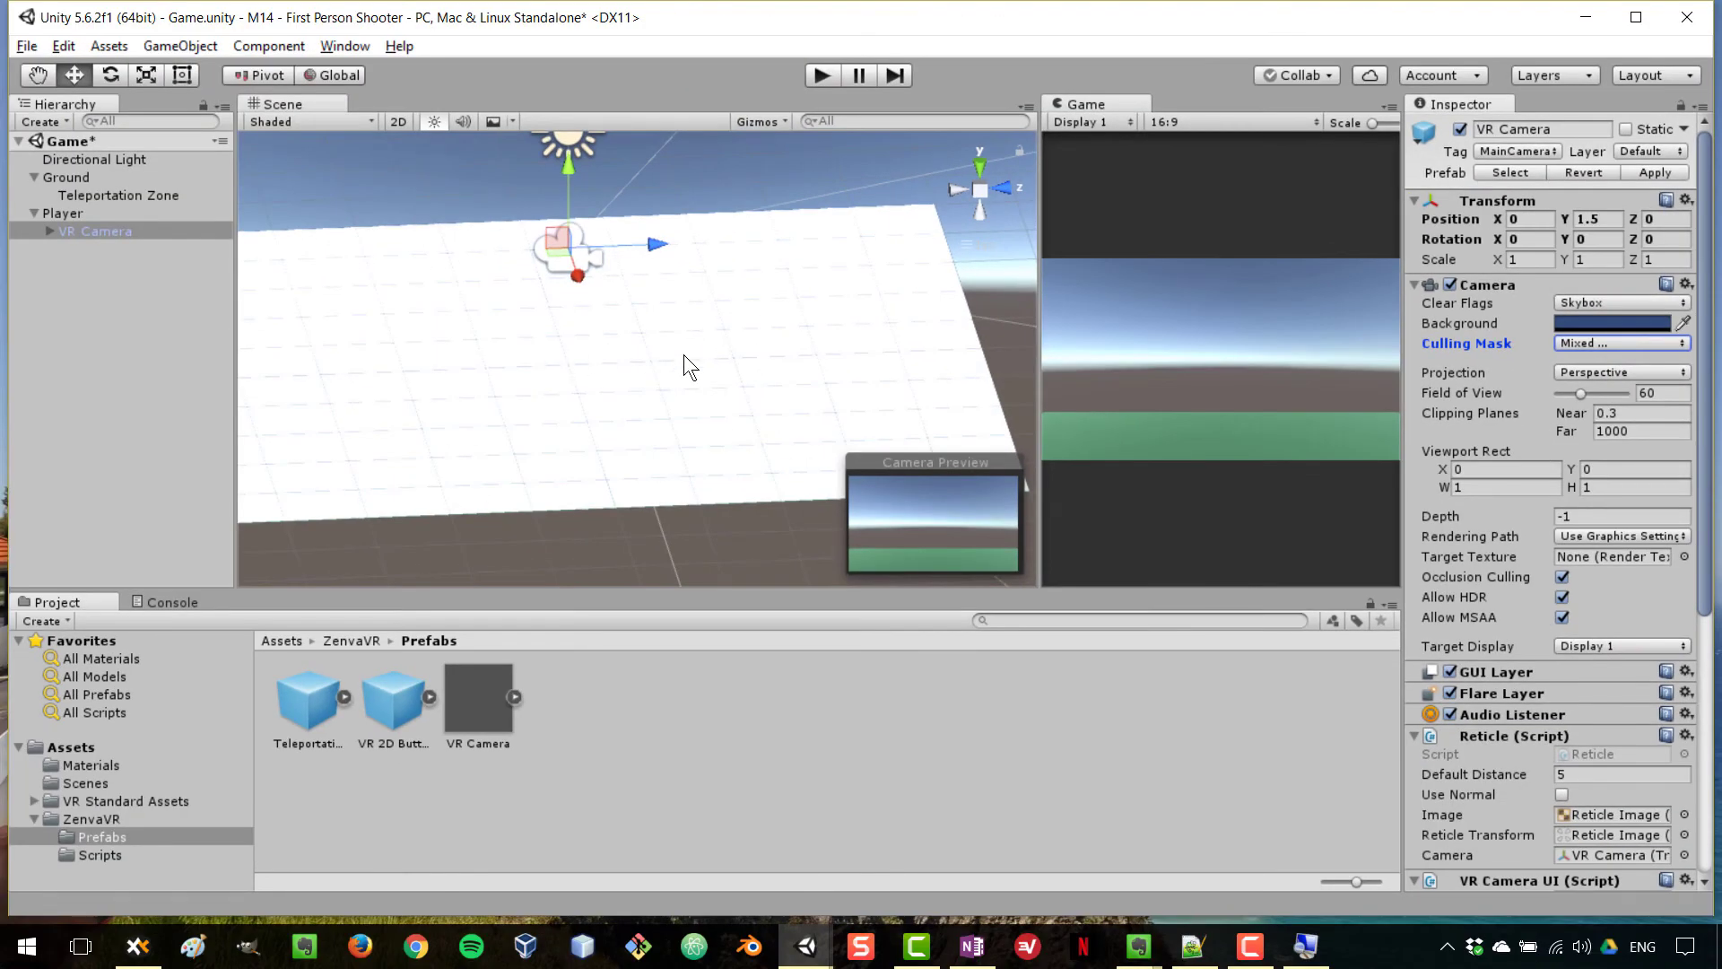
Create a new material named 'Teleportation Zone Material' in the Materials folder.
{"action": "left_click", "coordinate": [92, 764]}
{"action": "right_click", "coordinate": [488, 727]}
{"action": "mouse_move", "coordinate": [741, 316]}
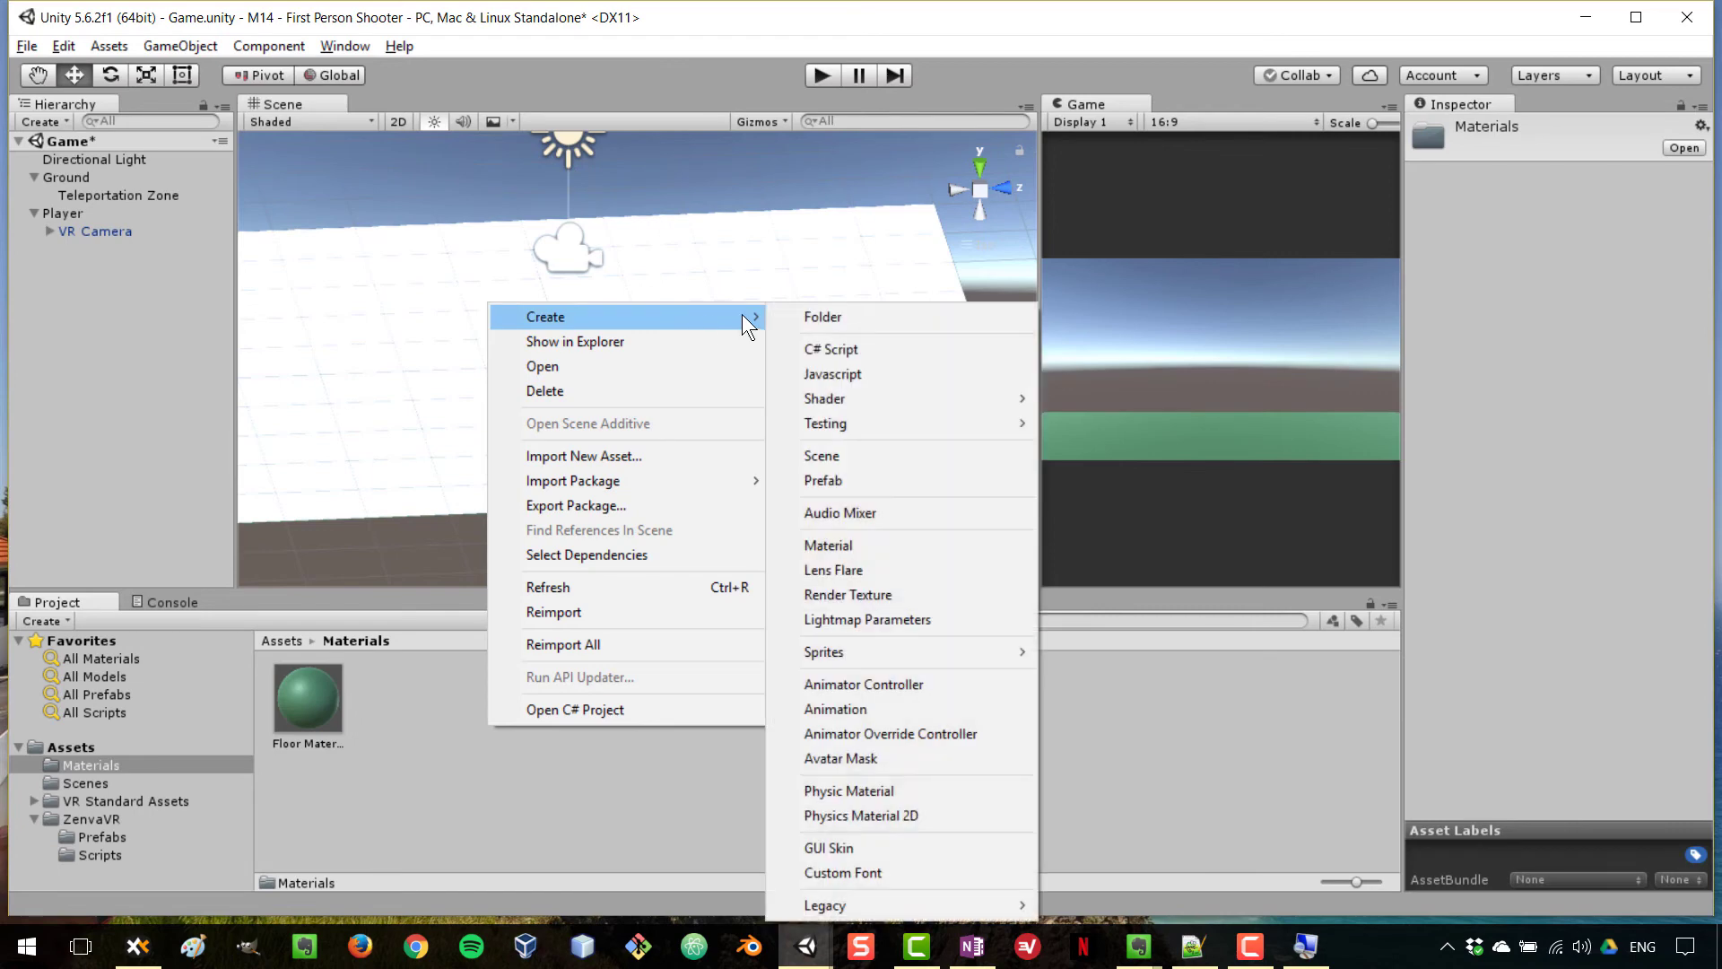
{"action": "left_click", "coordinate": [928, 546]}
{"action": "type", "text": "Te"}
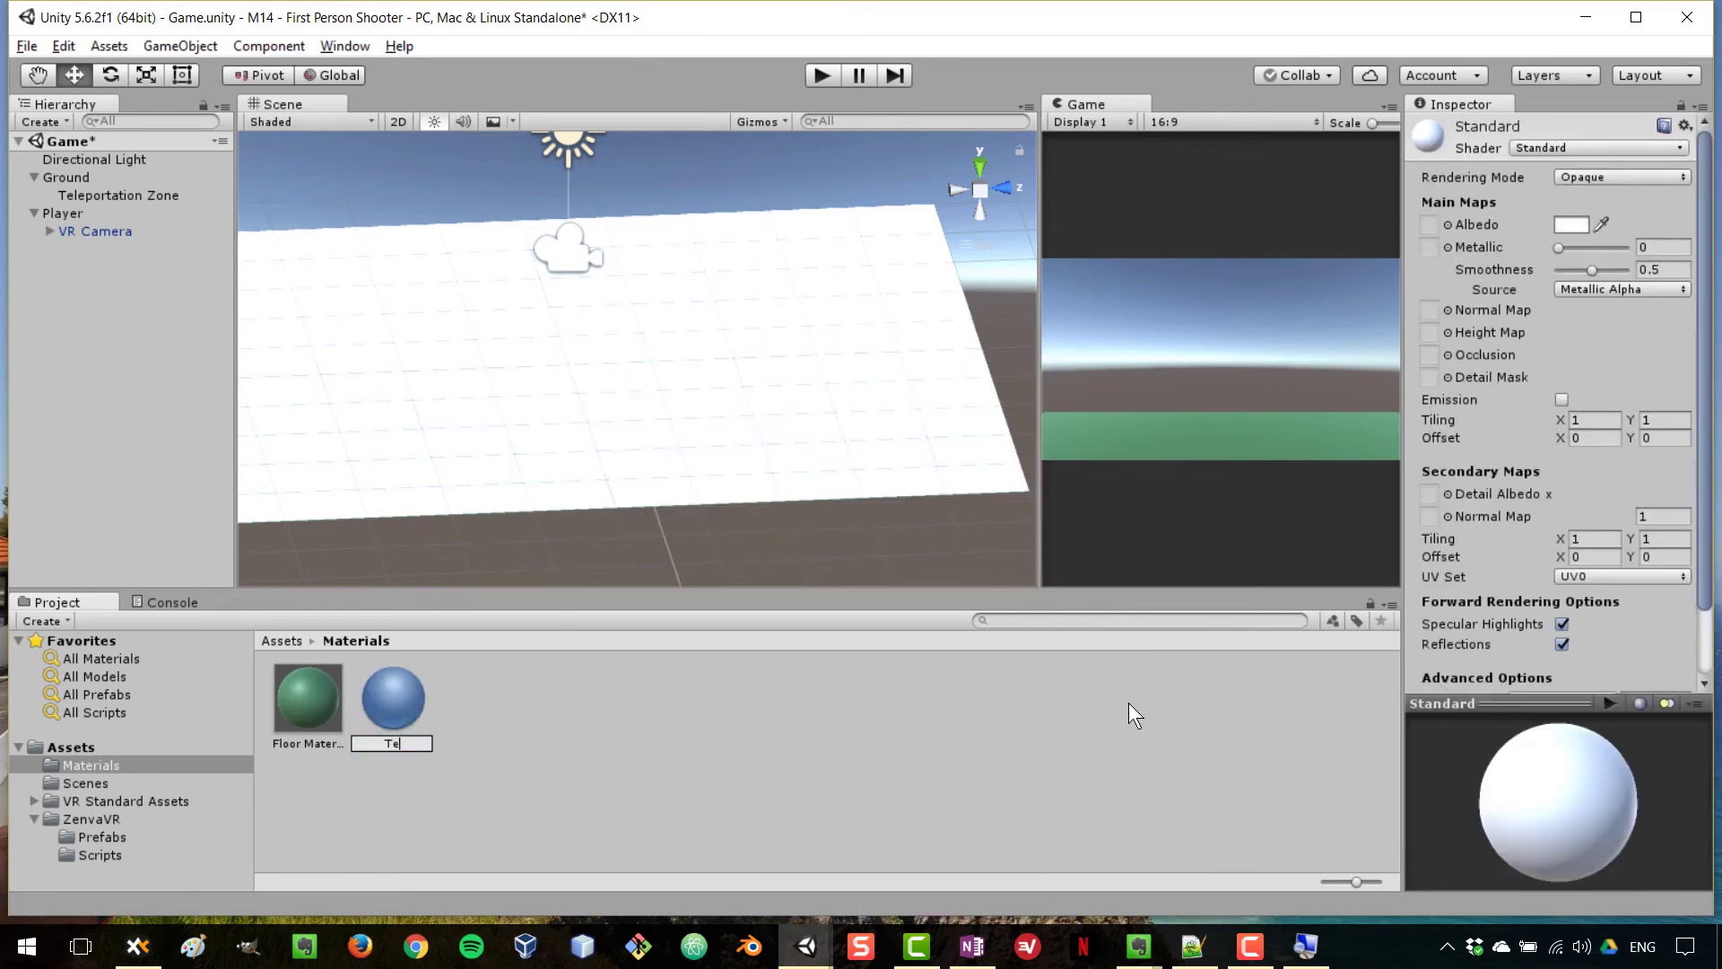
{"action": "type", "text": "leportation Zone Material"}
{"action": "key", "text": "Return"}
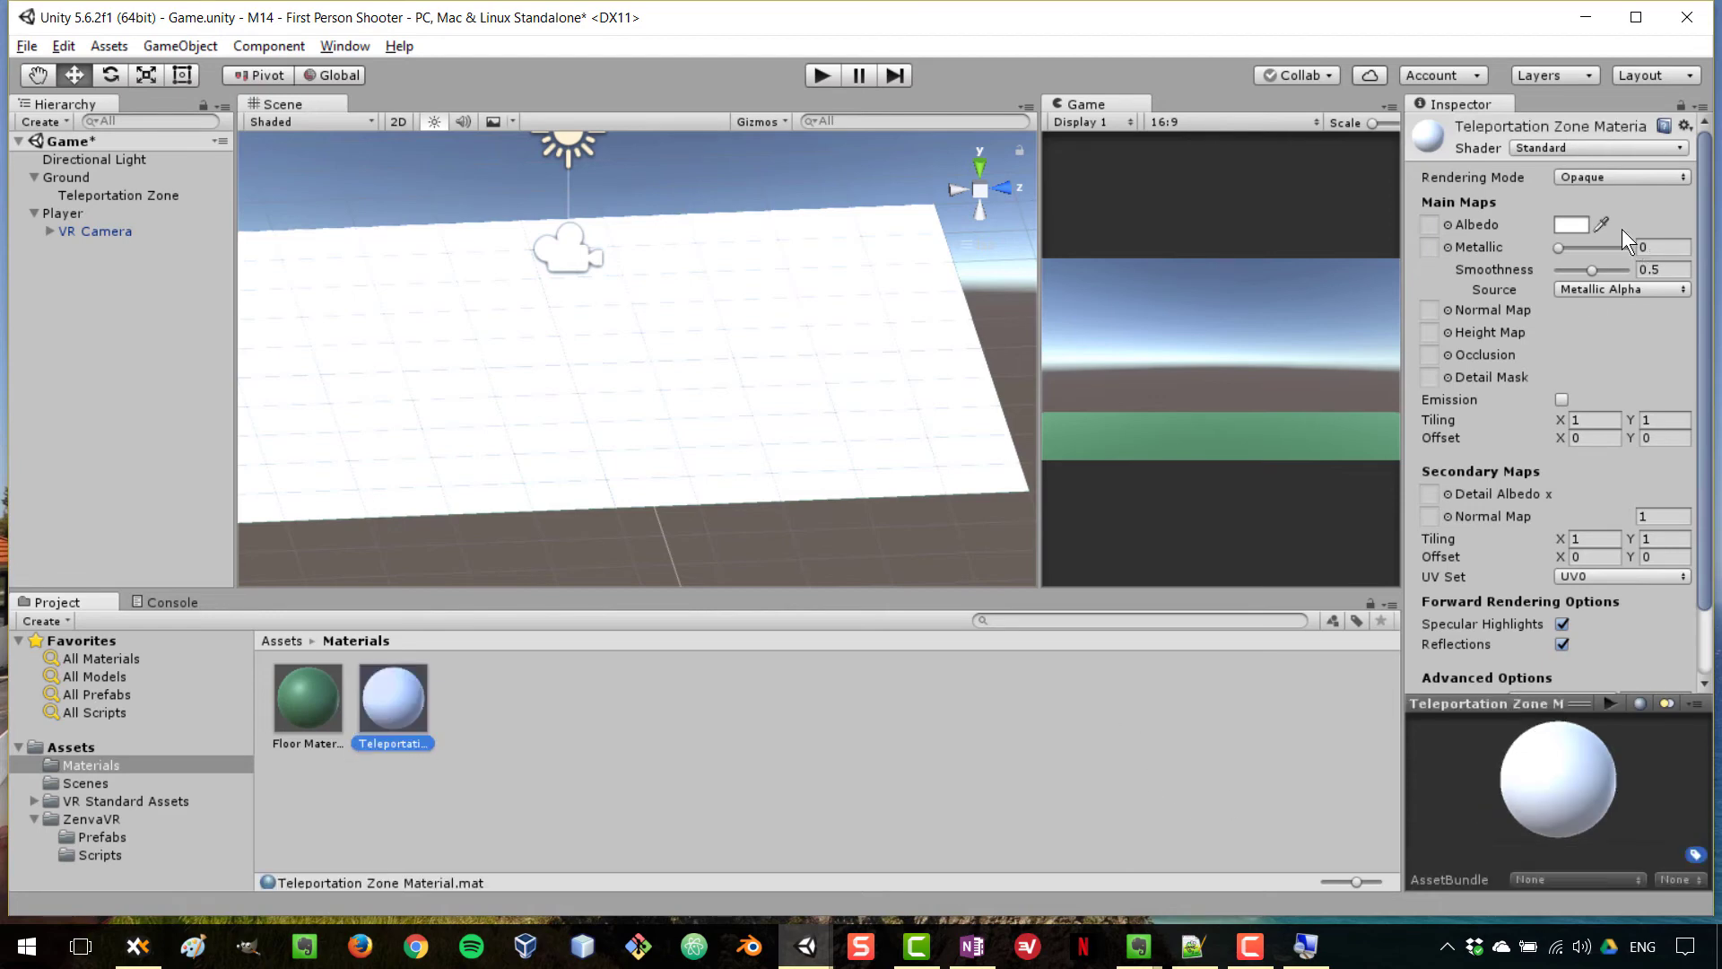
Set the material's Albedo colour to yellow.
{"action": "left_click", "coordinate": [1570, 226]}
{"action": "left_click_drag", "start_coordinate": [357, 490], "coordinate": [230, 501]}
{"action": "left_click", "coordinate": [508, 154]}
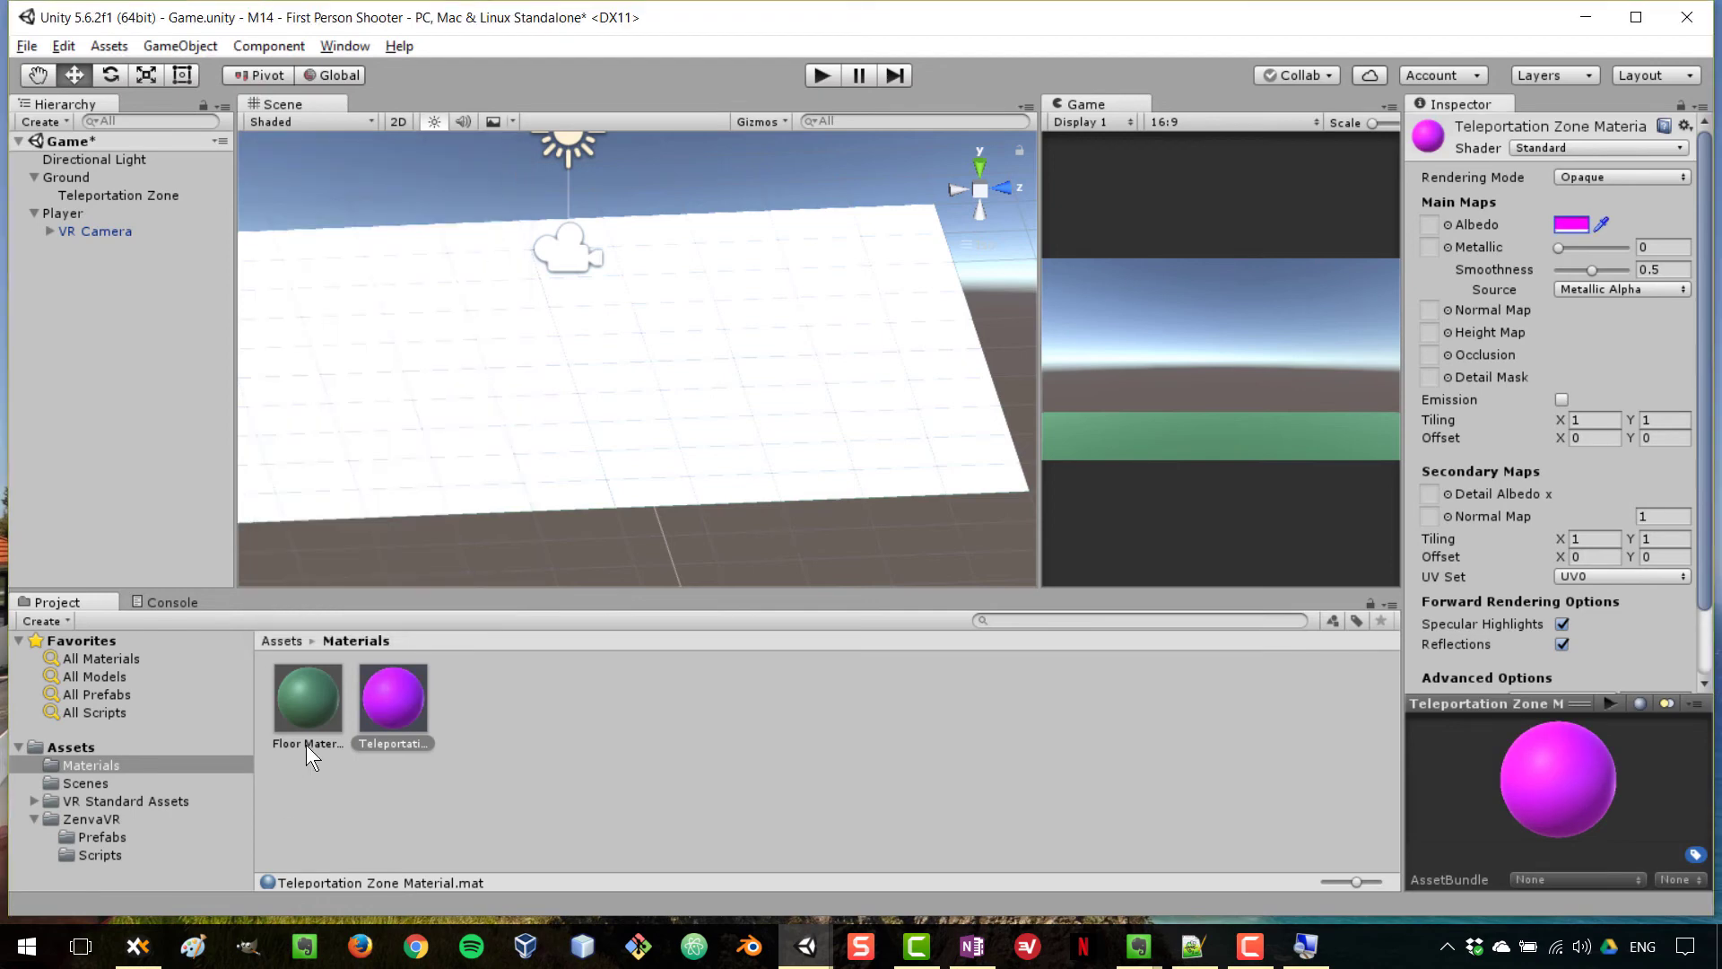
{"action": "left_click", "coordinate": [1570, 226]}
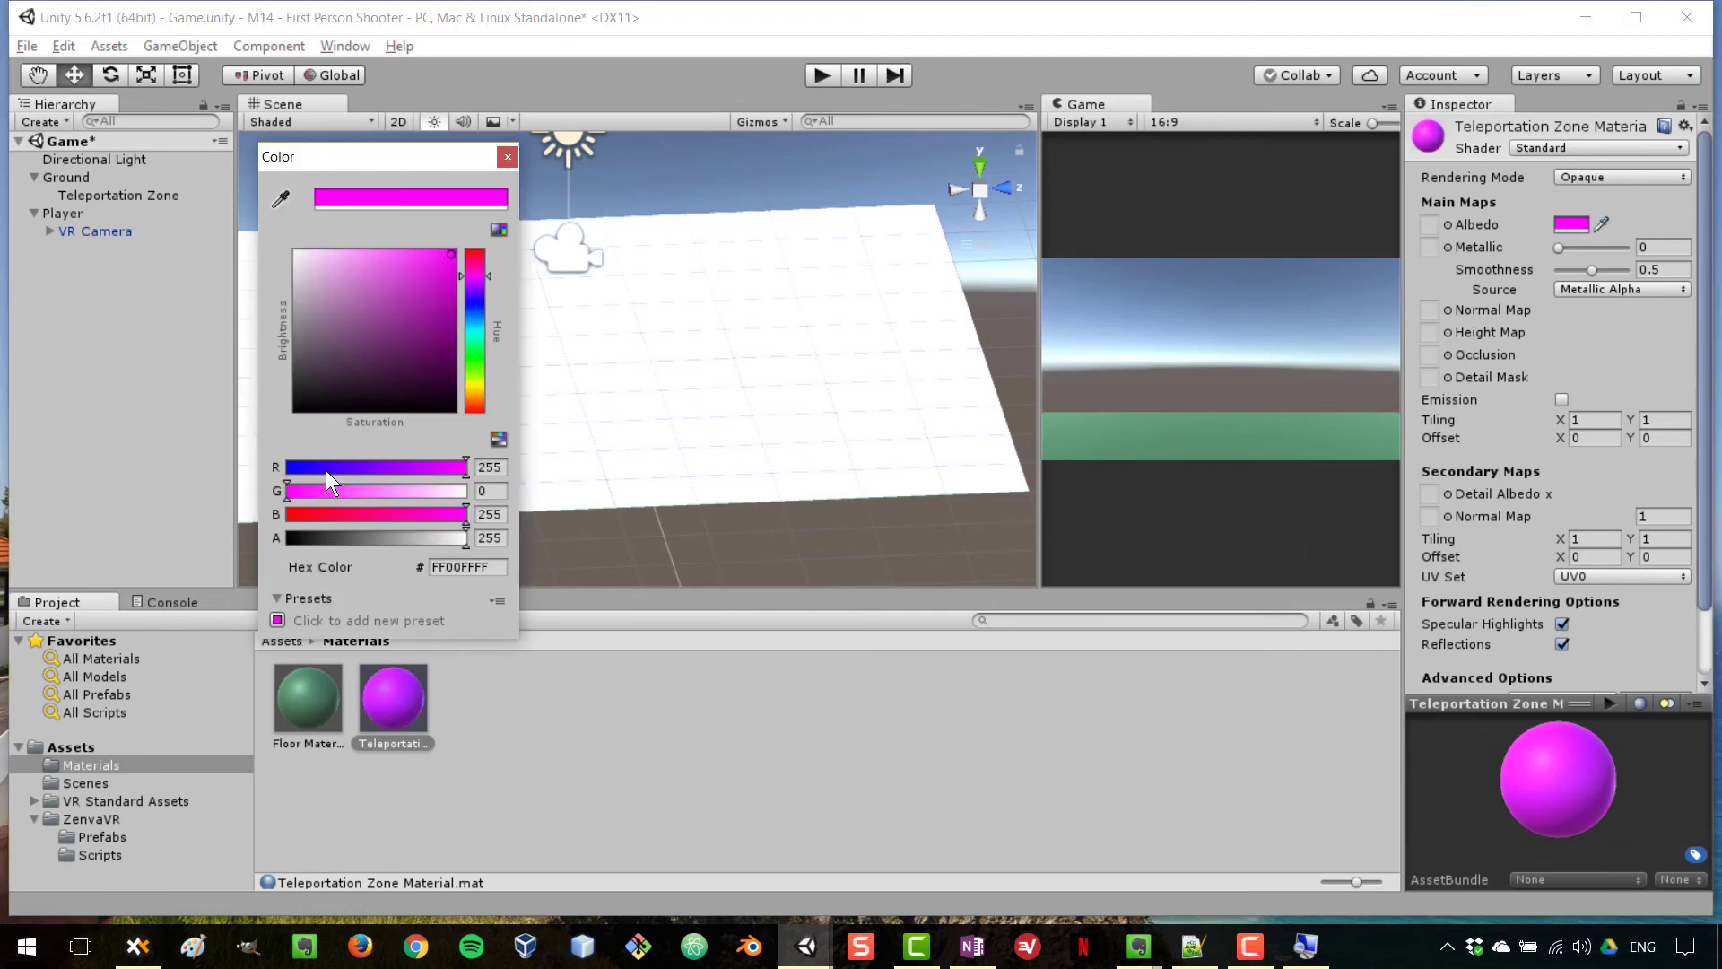
{"action": "left_click_drag", "start_coordinate": [404, 513], "coordinate": [428, 509]}
{"action": "left_click", "coordinate": [477, 382]}
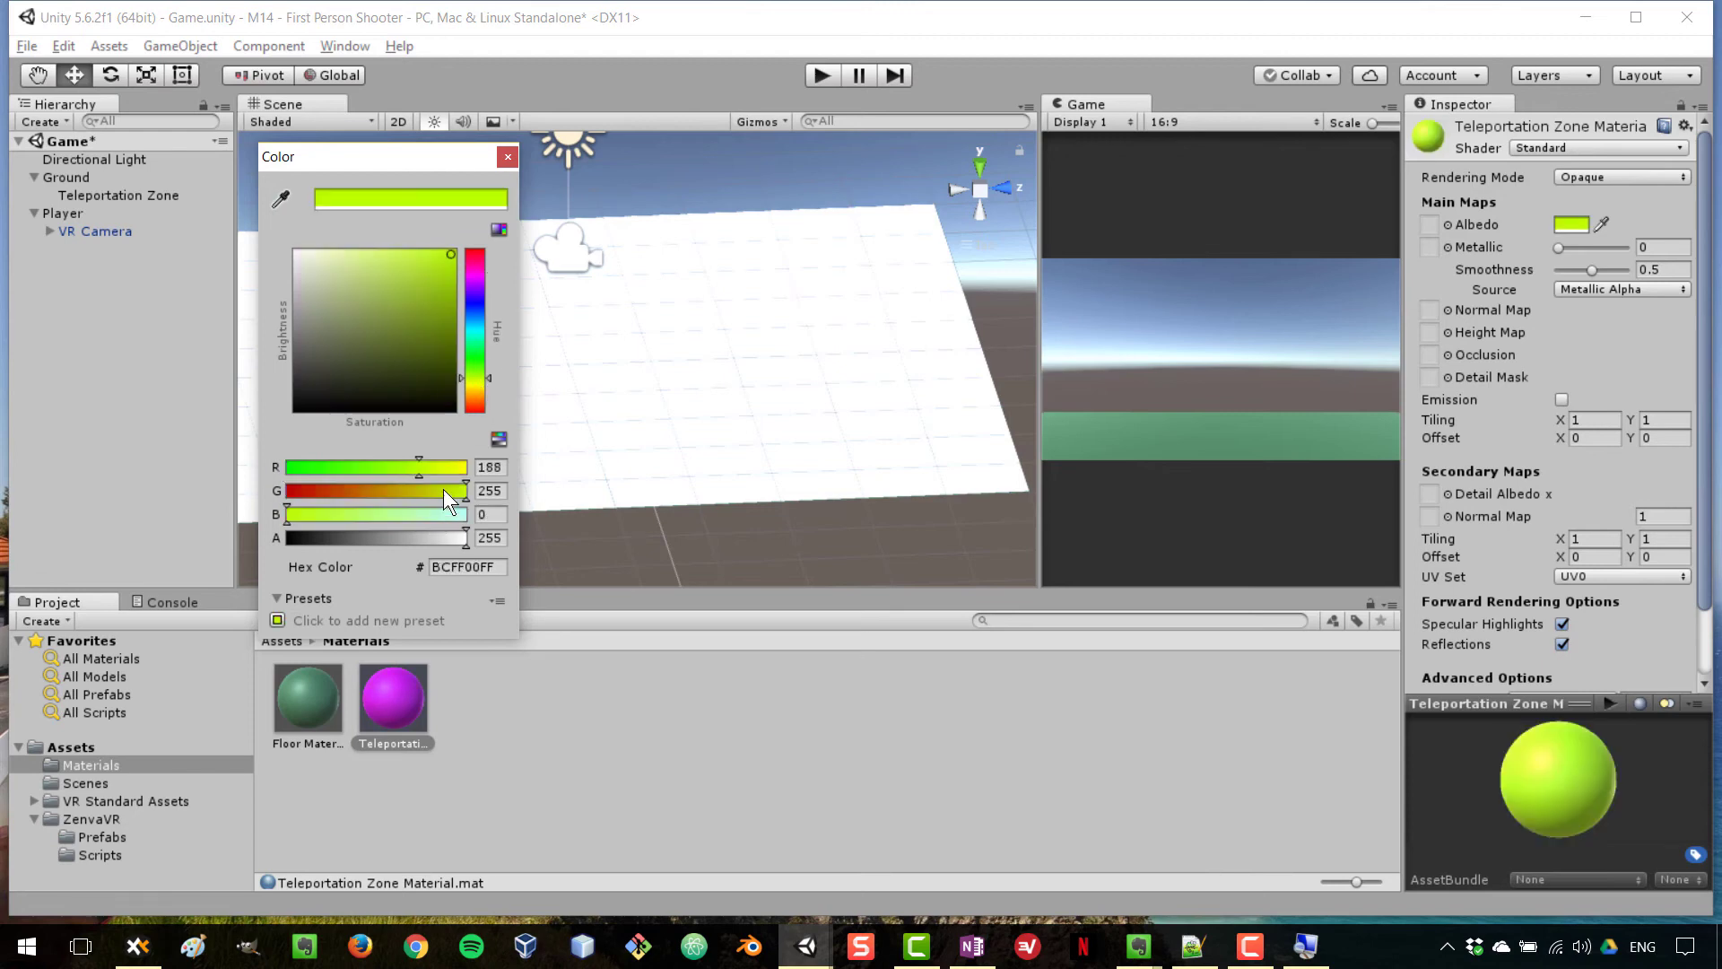
{"action": "left_click", "coordinate": [508, 157]}
Apply the material to the Teleportation Zone plane, inspect it, then switch to OneNote.
{"action": "left_click_drag", "start_coordinate": [412, 716], "coordinate": [392, 401]}
{"action": "middle_click_drag", "start_coordinate": [549, 404], "coordinate": [695, 391]}
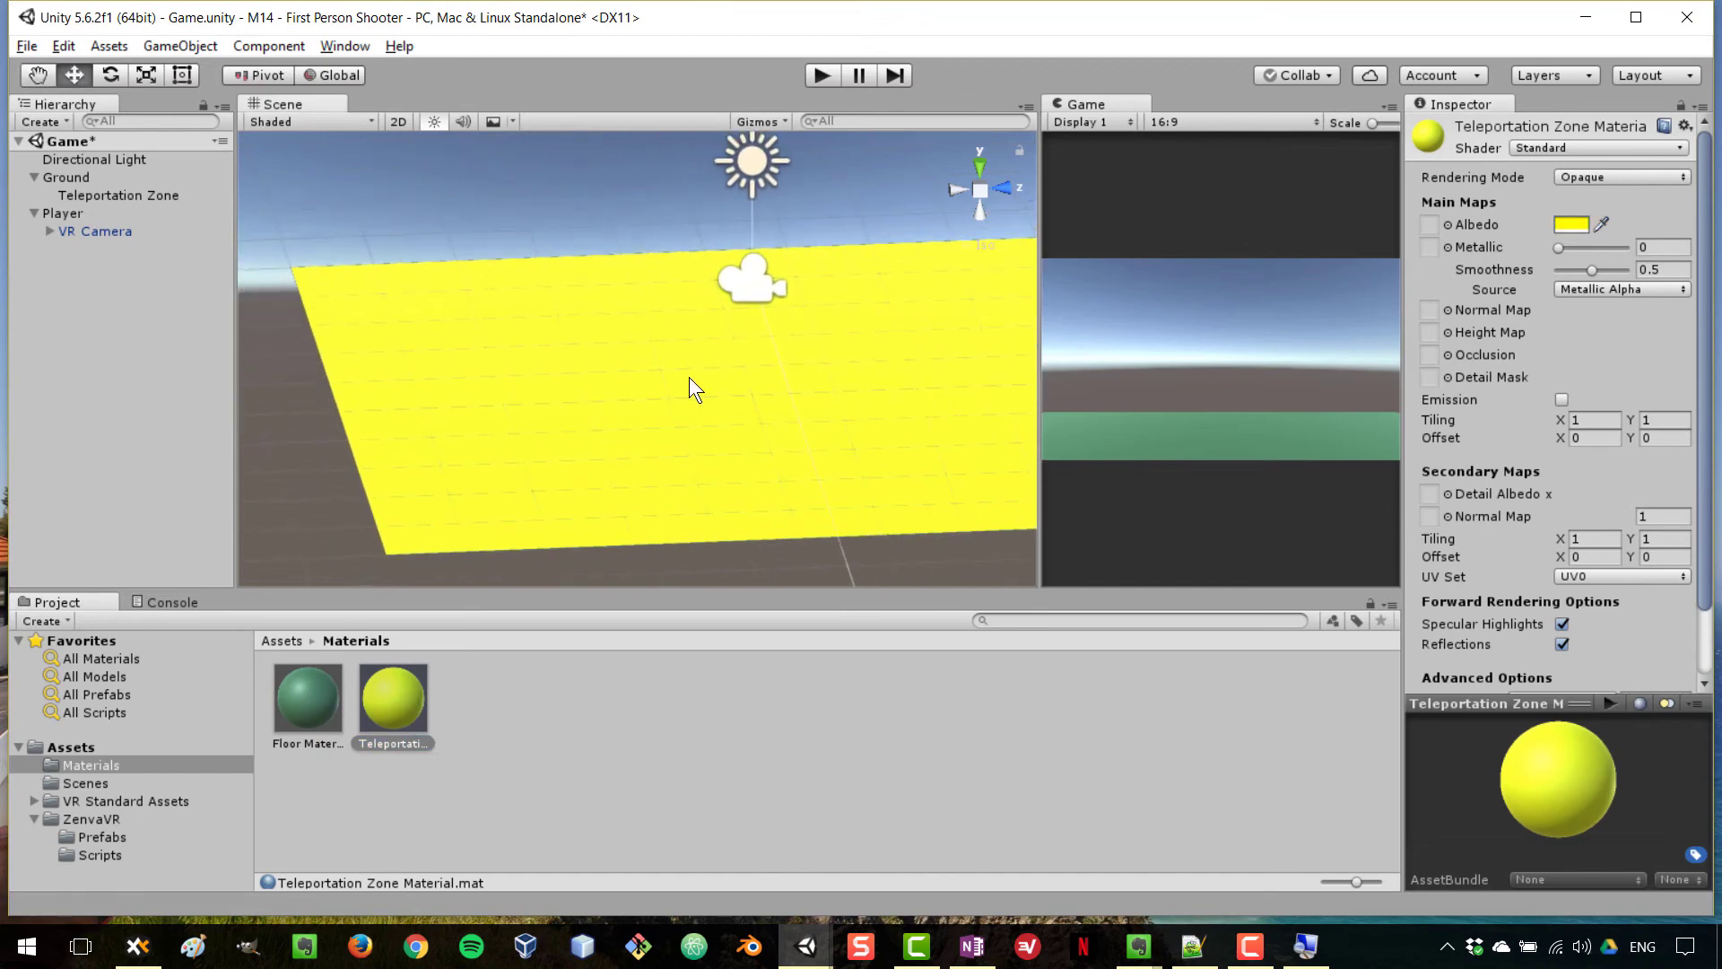
{"action": "middle_click_drag", "start_coordinate": [901, 364], "coordinate": [520, 342]}
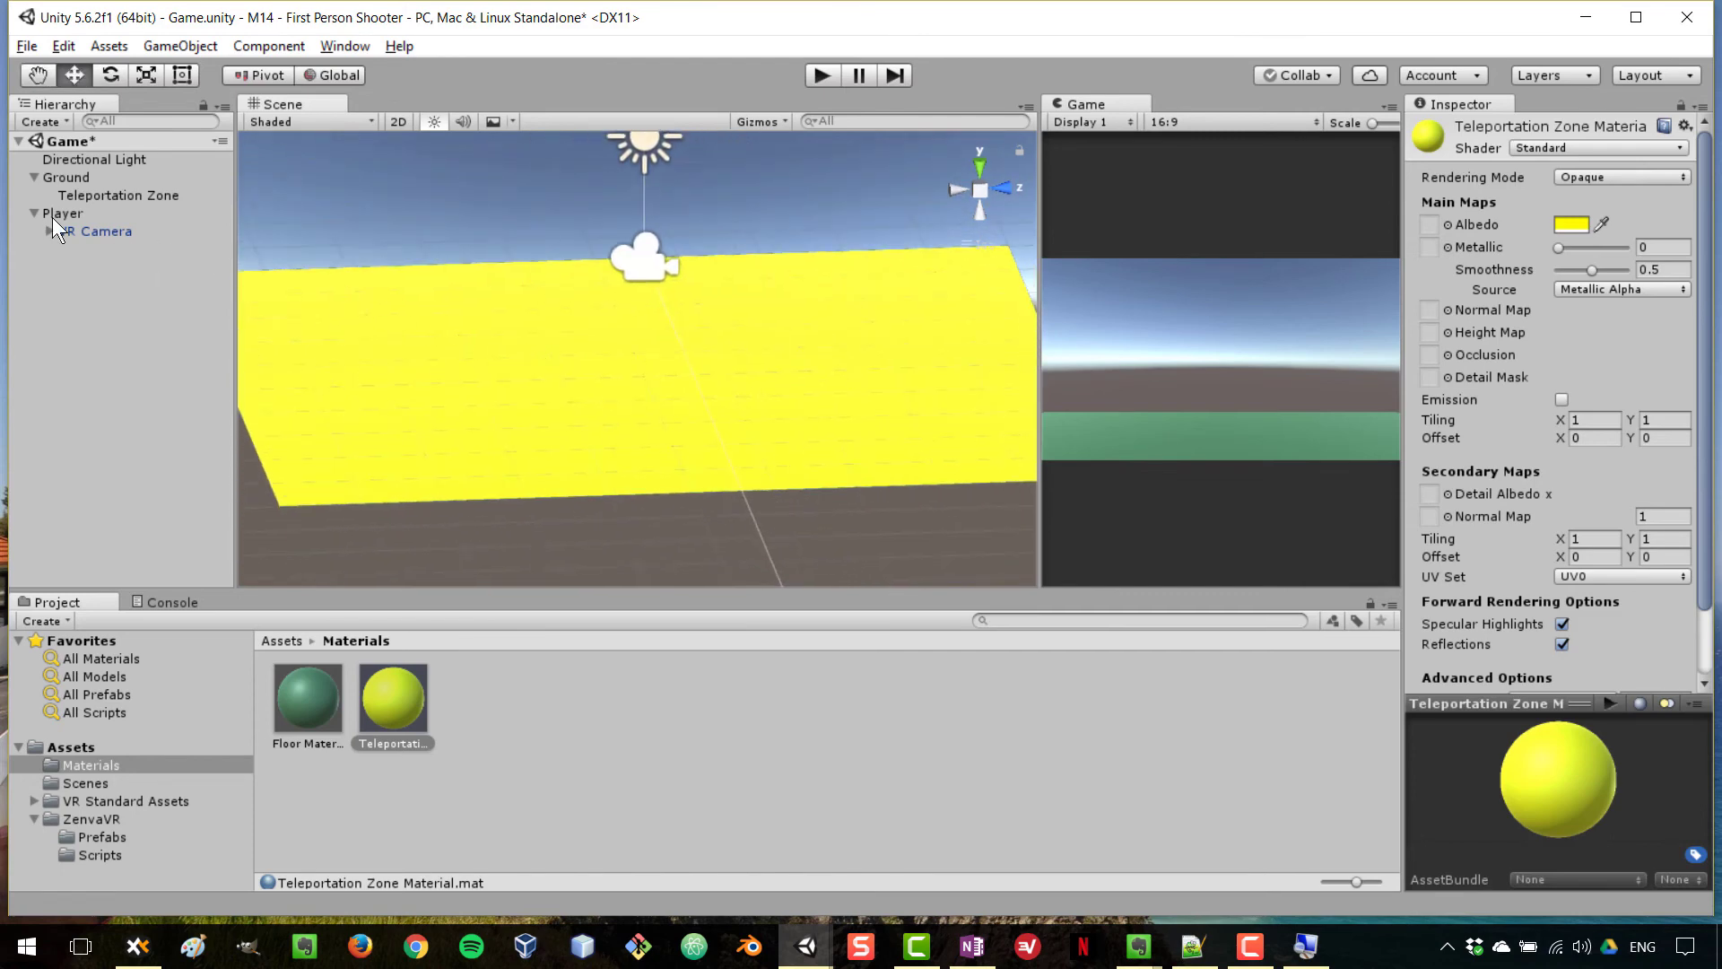
{"action": "left_click", "coordinate": [105, 196]}
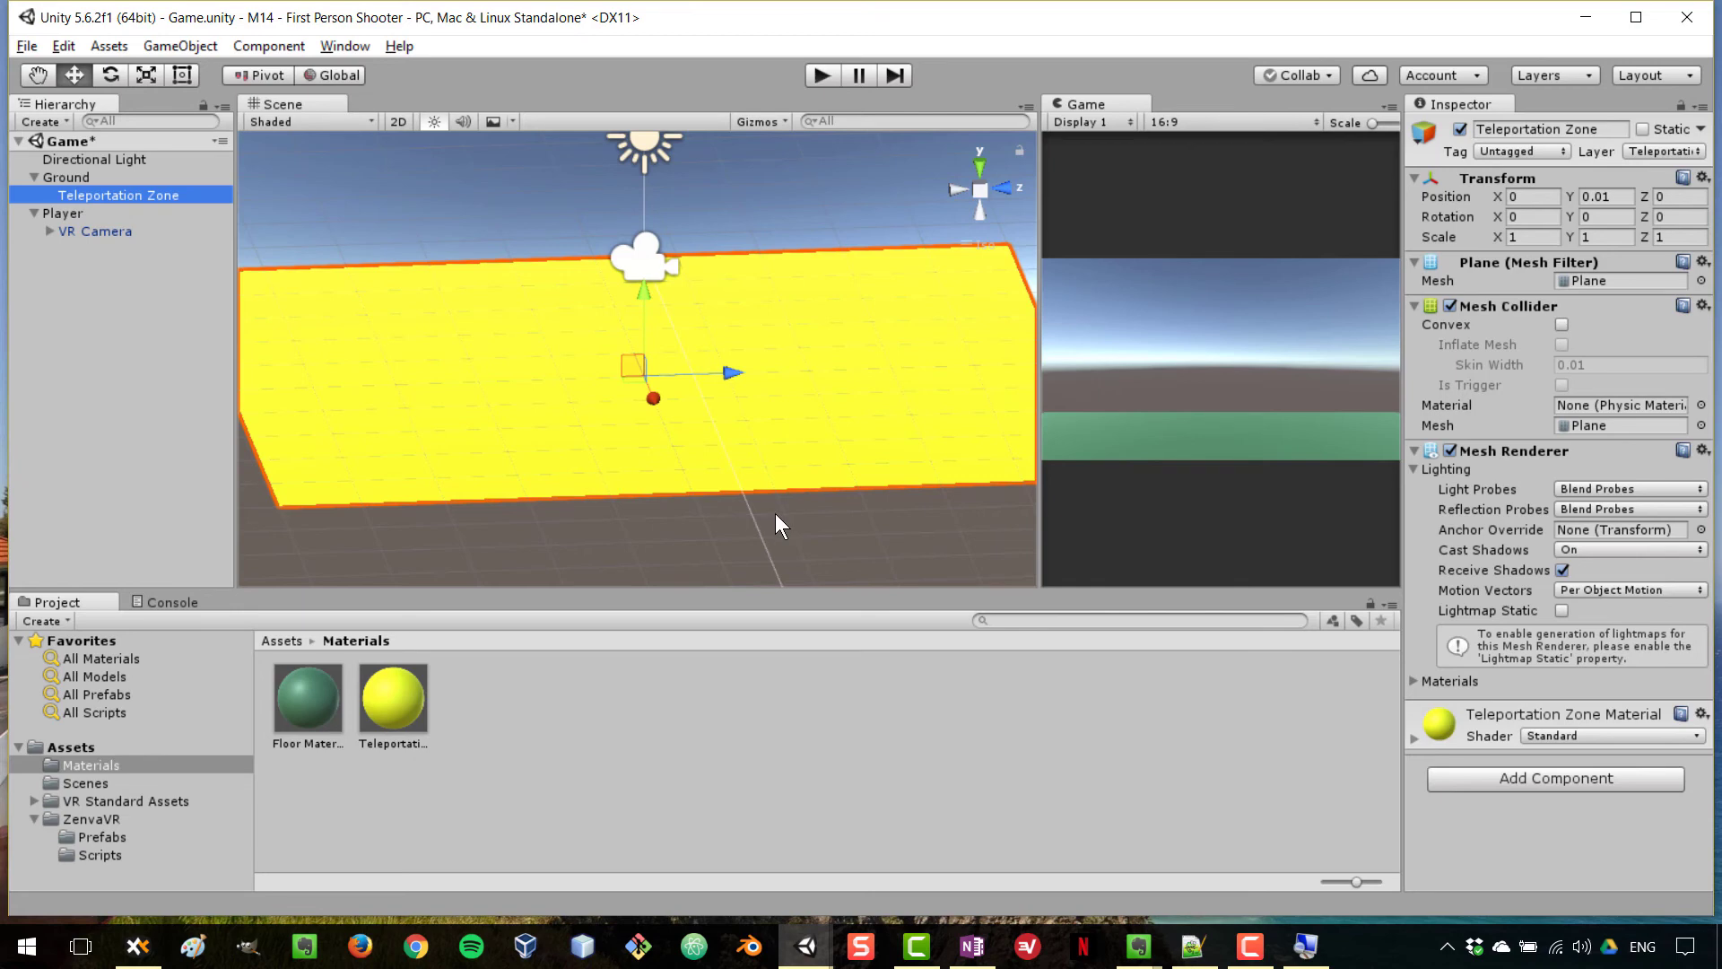
{"action": "key", "text": "alt+Tab"}
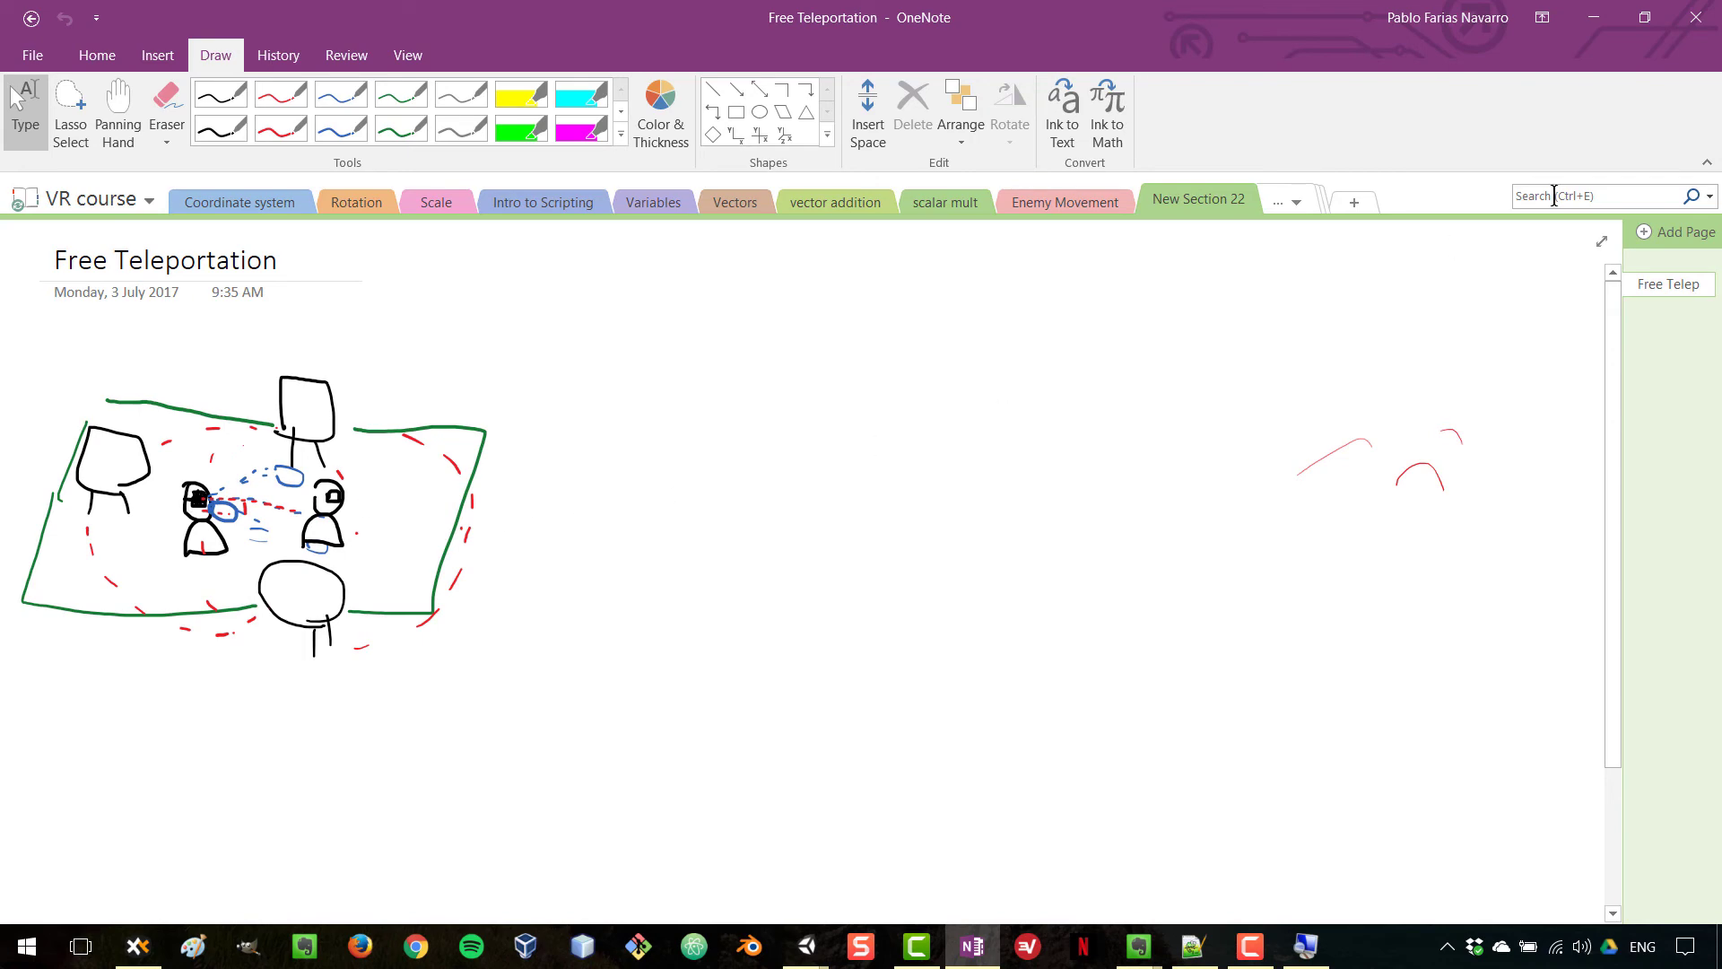
Minimize the OneNote sketch and browse Unity's top-level Assets folder.
{"action": "left_click", "coordinate": [1585, 21]}
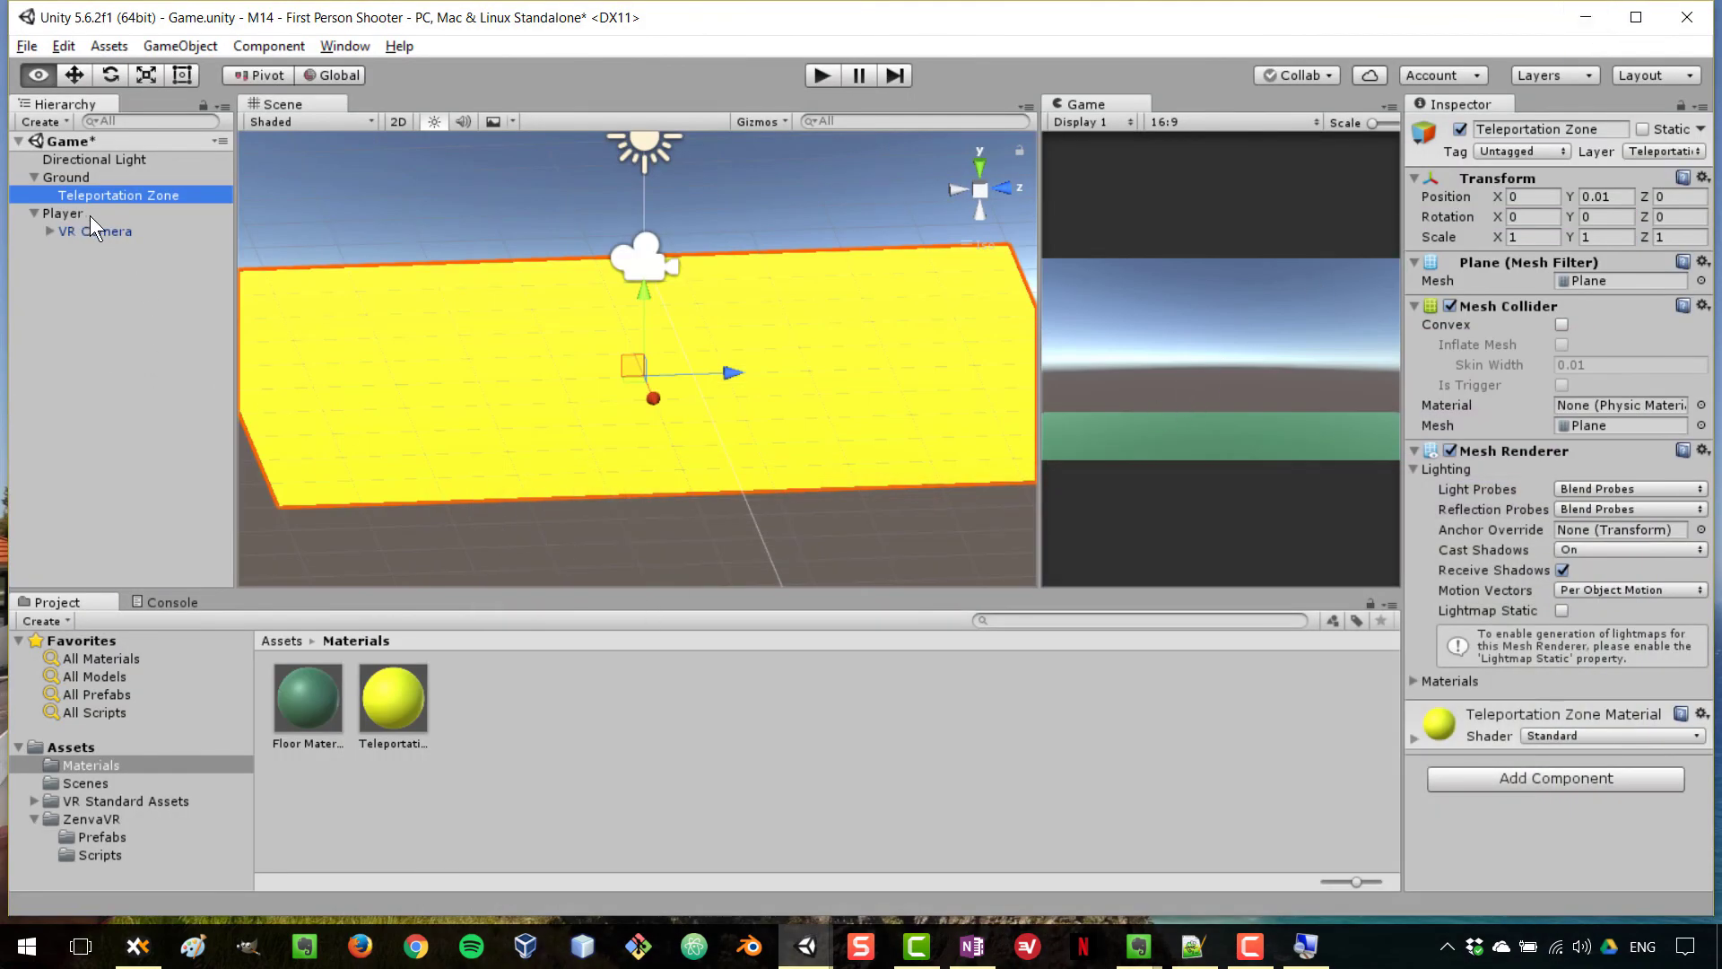
{"action": "left_click", "coordinate": [54, 743]}
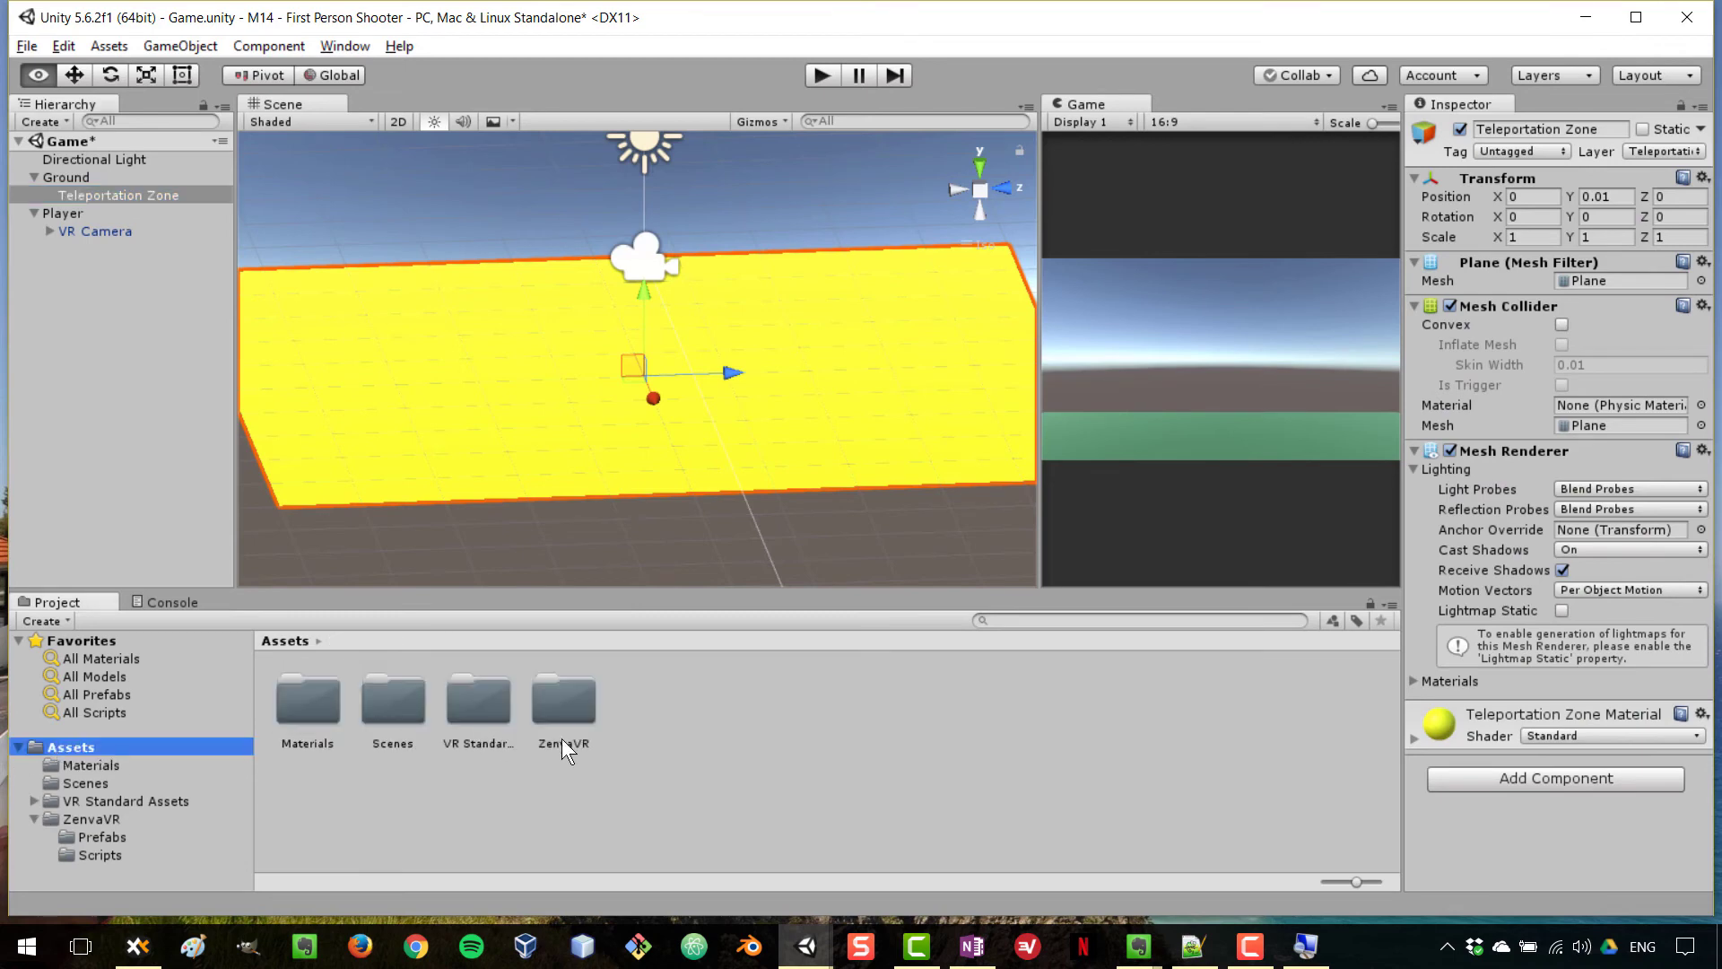
{"action": "right_click", "coordinate": [777, 707]}
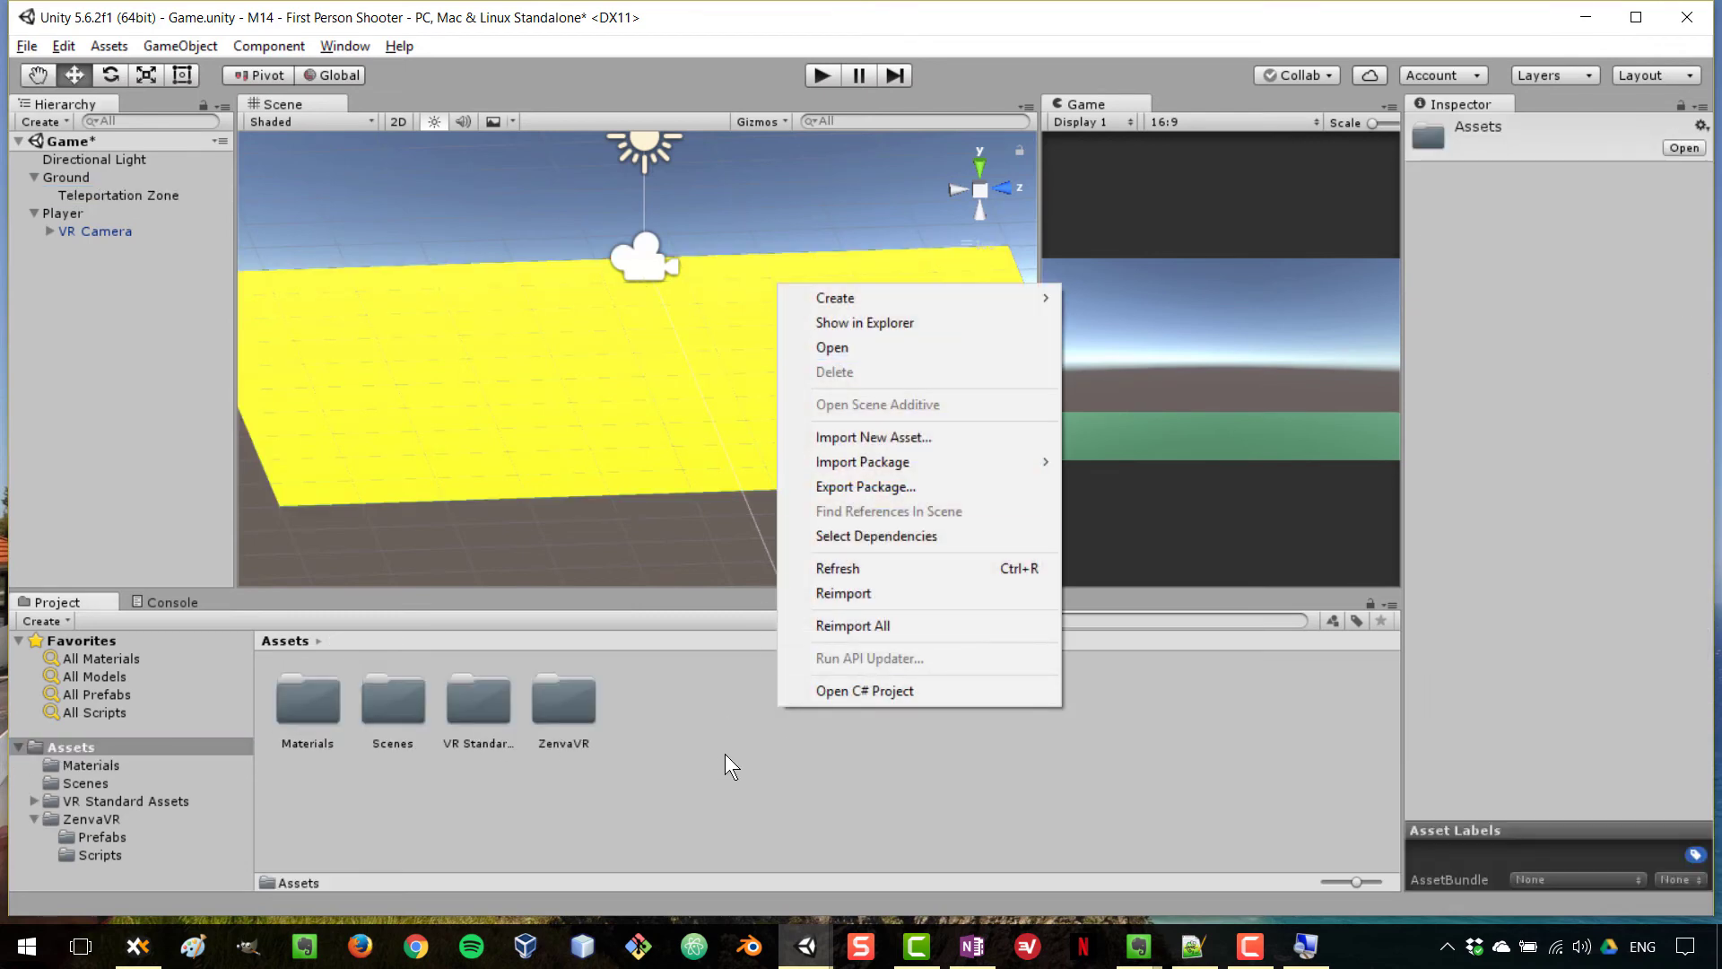
Create a folder in Assets named 'Scripts', fixing the initial 'Script' name.
{"action": "mouse_move", "coordinate": [950, 295]}
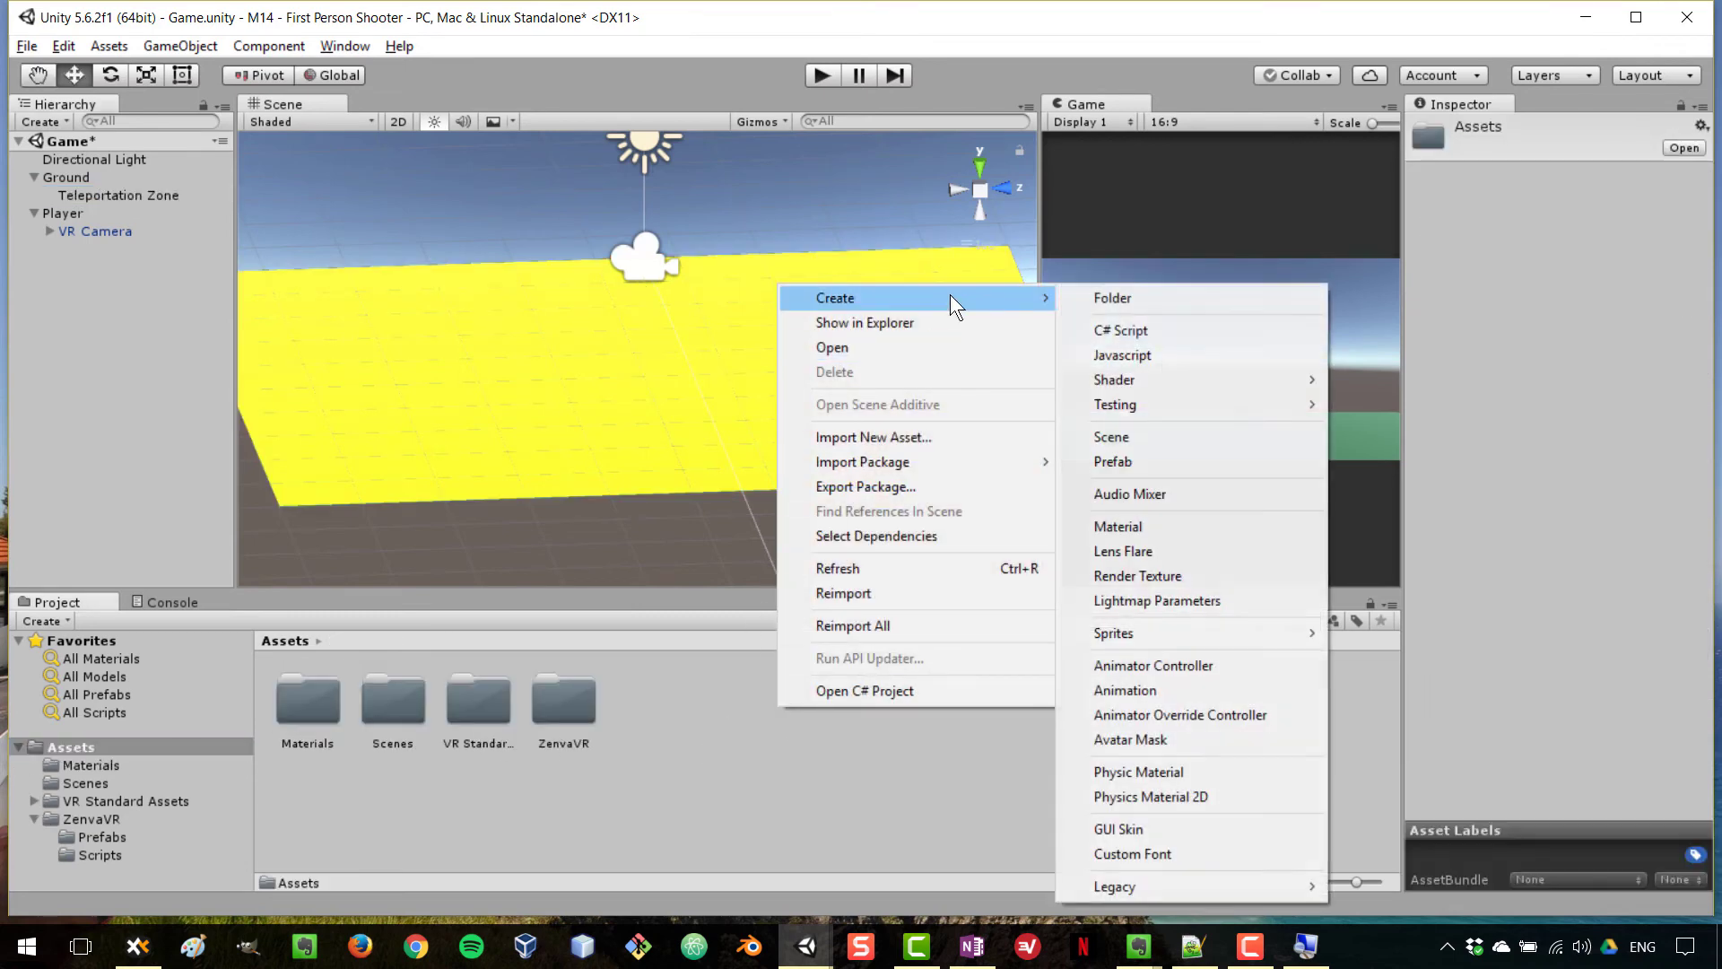
{"action": "left_click", "coordinate": [1269, 297]}
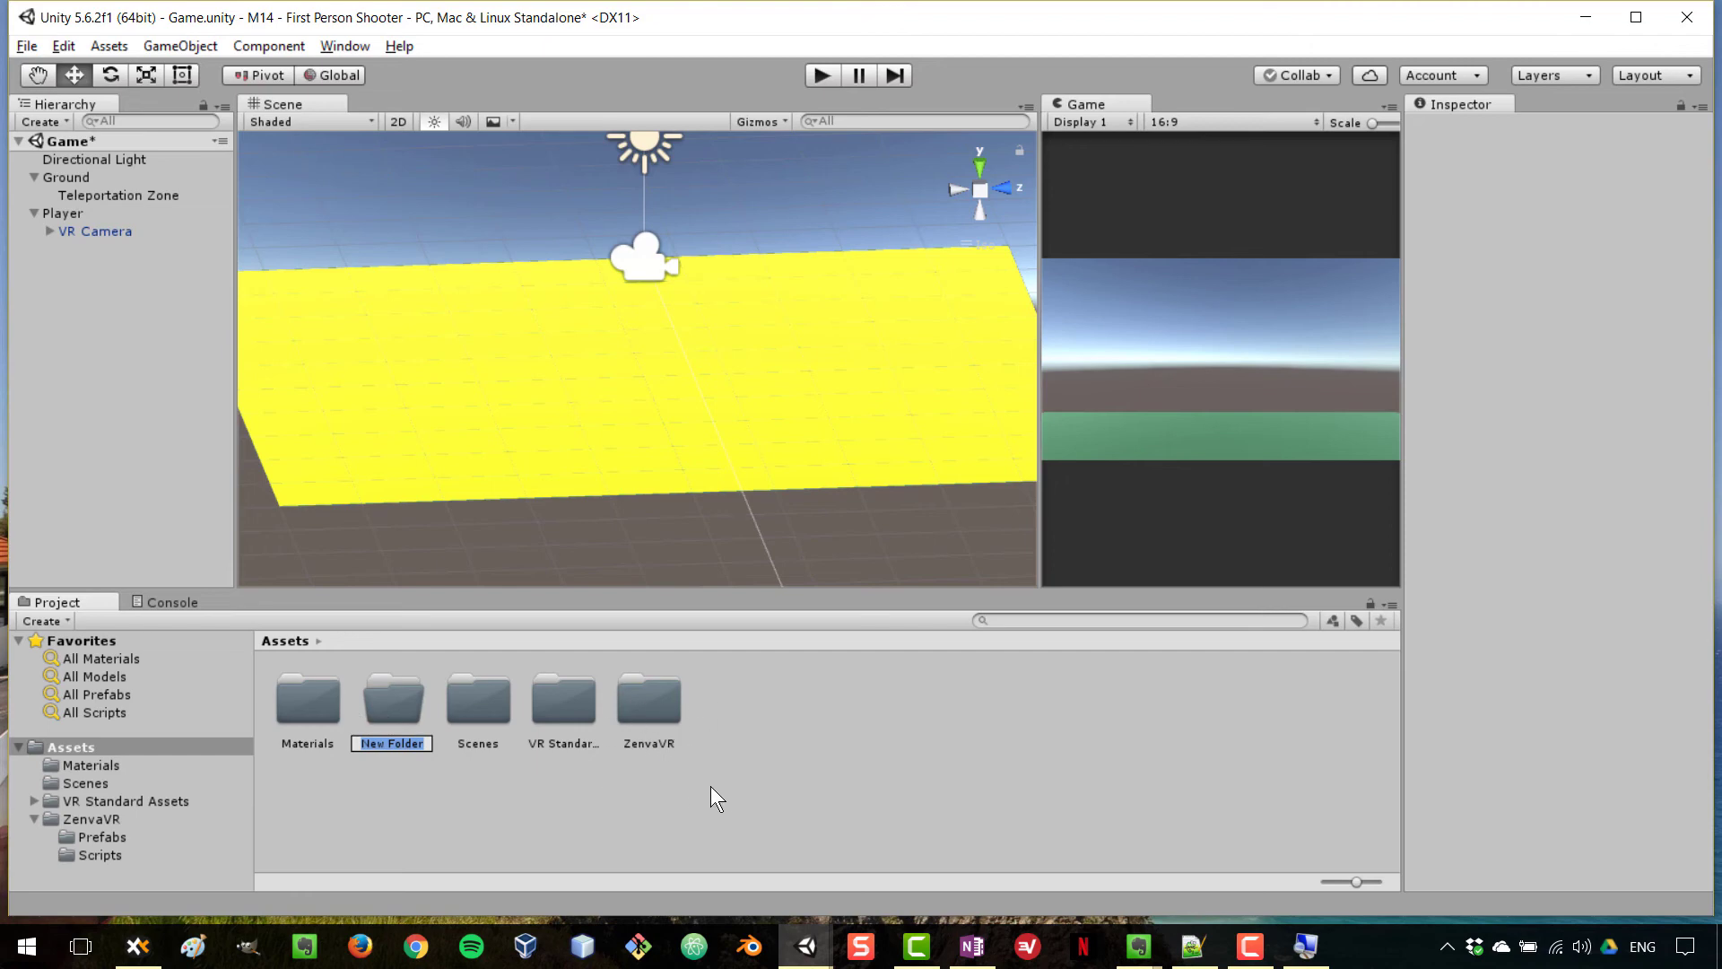
{"action": "type", "text": "Script"}
{"action": "key", "text": "Return"}
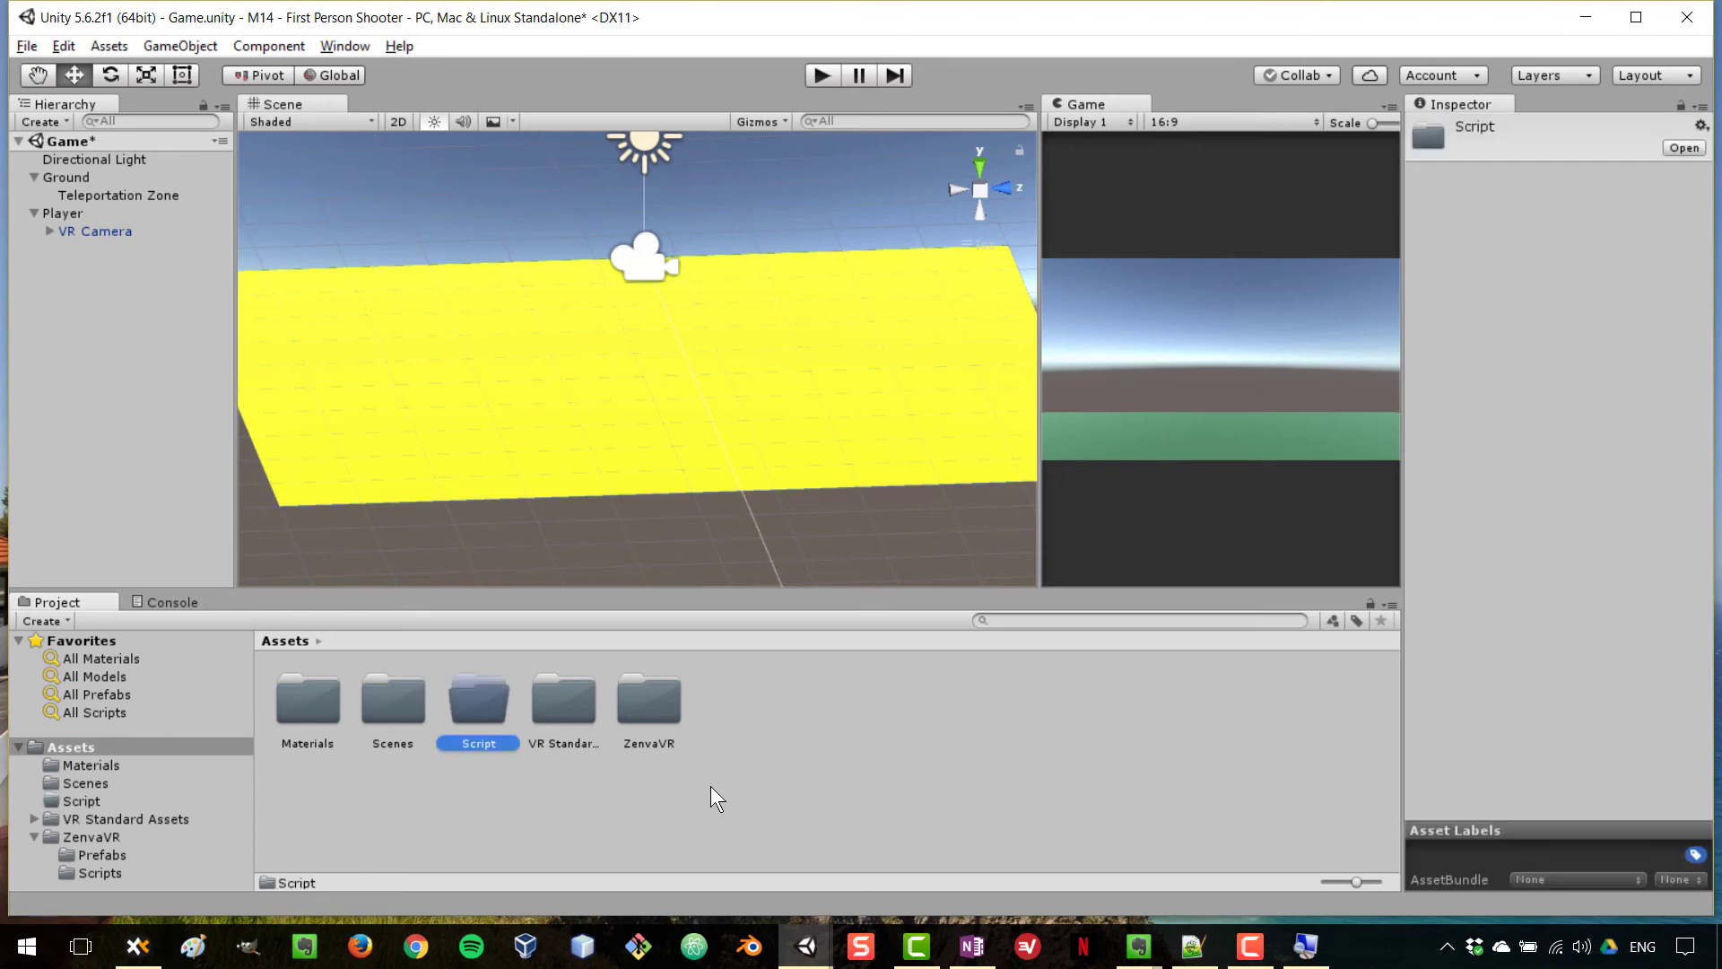
{"action": "key", "text": "F2"}
{"action": "key", "text": "End"}
{"action": "type", "text": "s"}
{"action": "key", "text": "Return"}
{"action": "key", "text": "Return"}
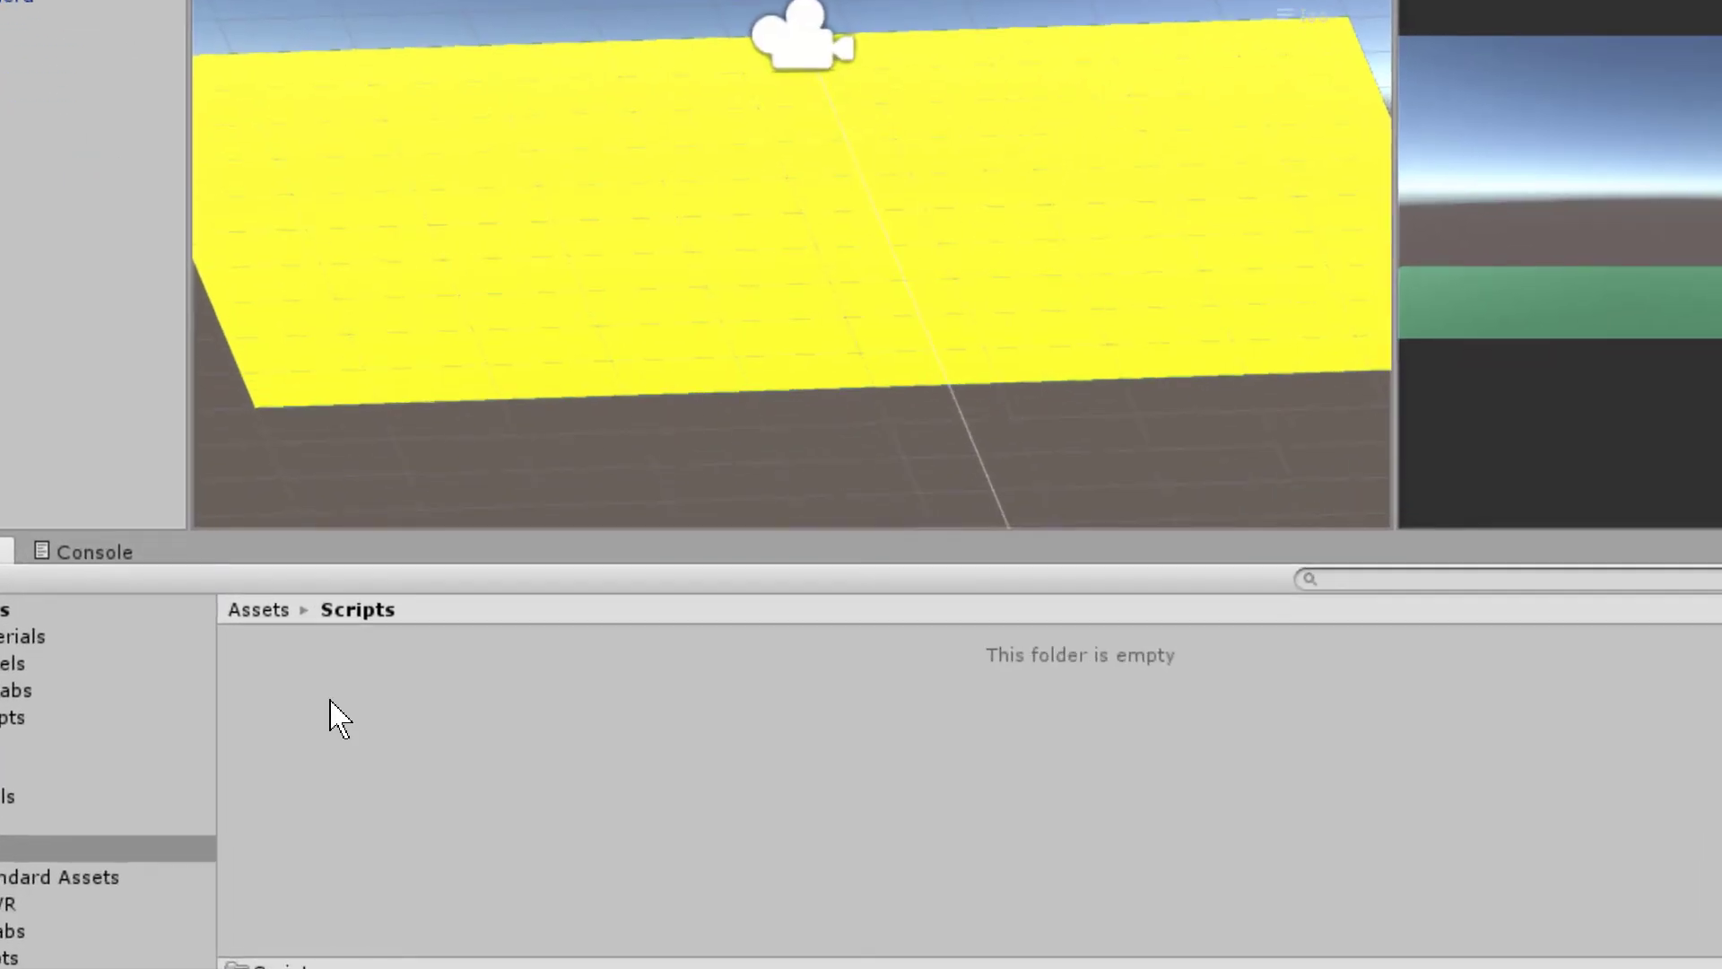
Create a C# script in Scripts named FreeTeleportationZone, correcting a misspelled first attempt.
{"action": "right_click", "coordinate": [330, 701]}
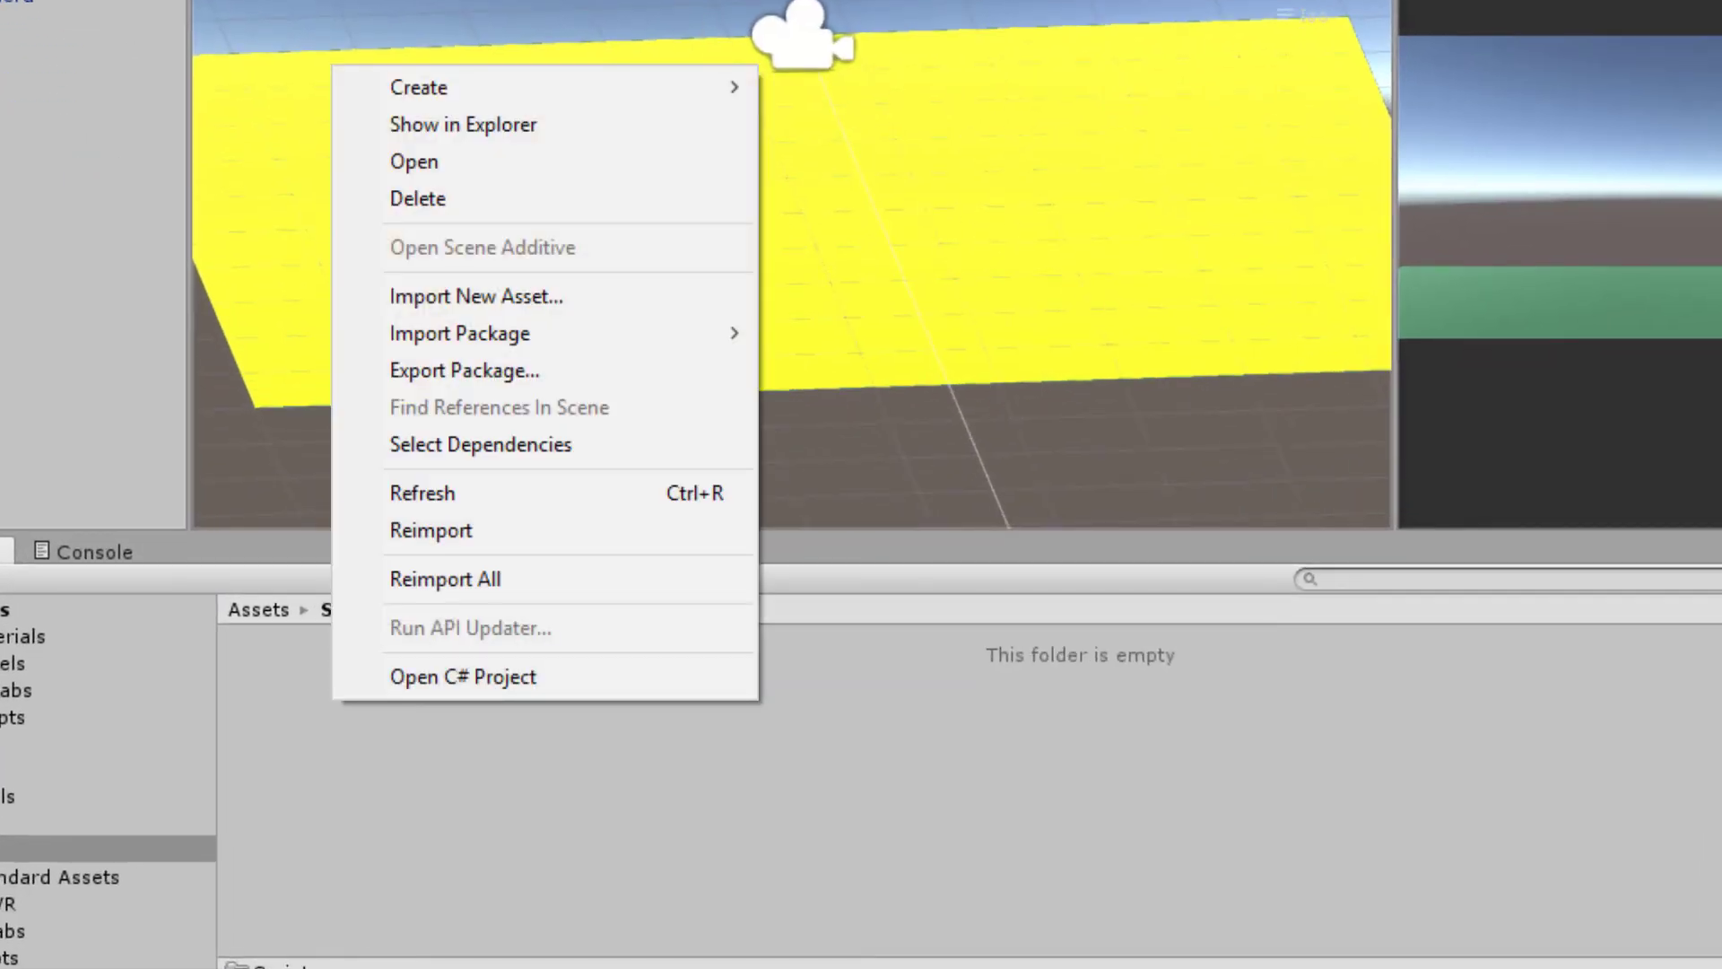
{"action": "mouse_move", "coordinate": [654, 87]}
{"action": "left_click", "coordinate": [1046, 136]}
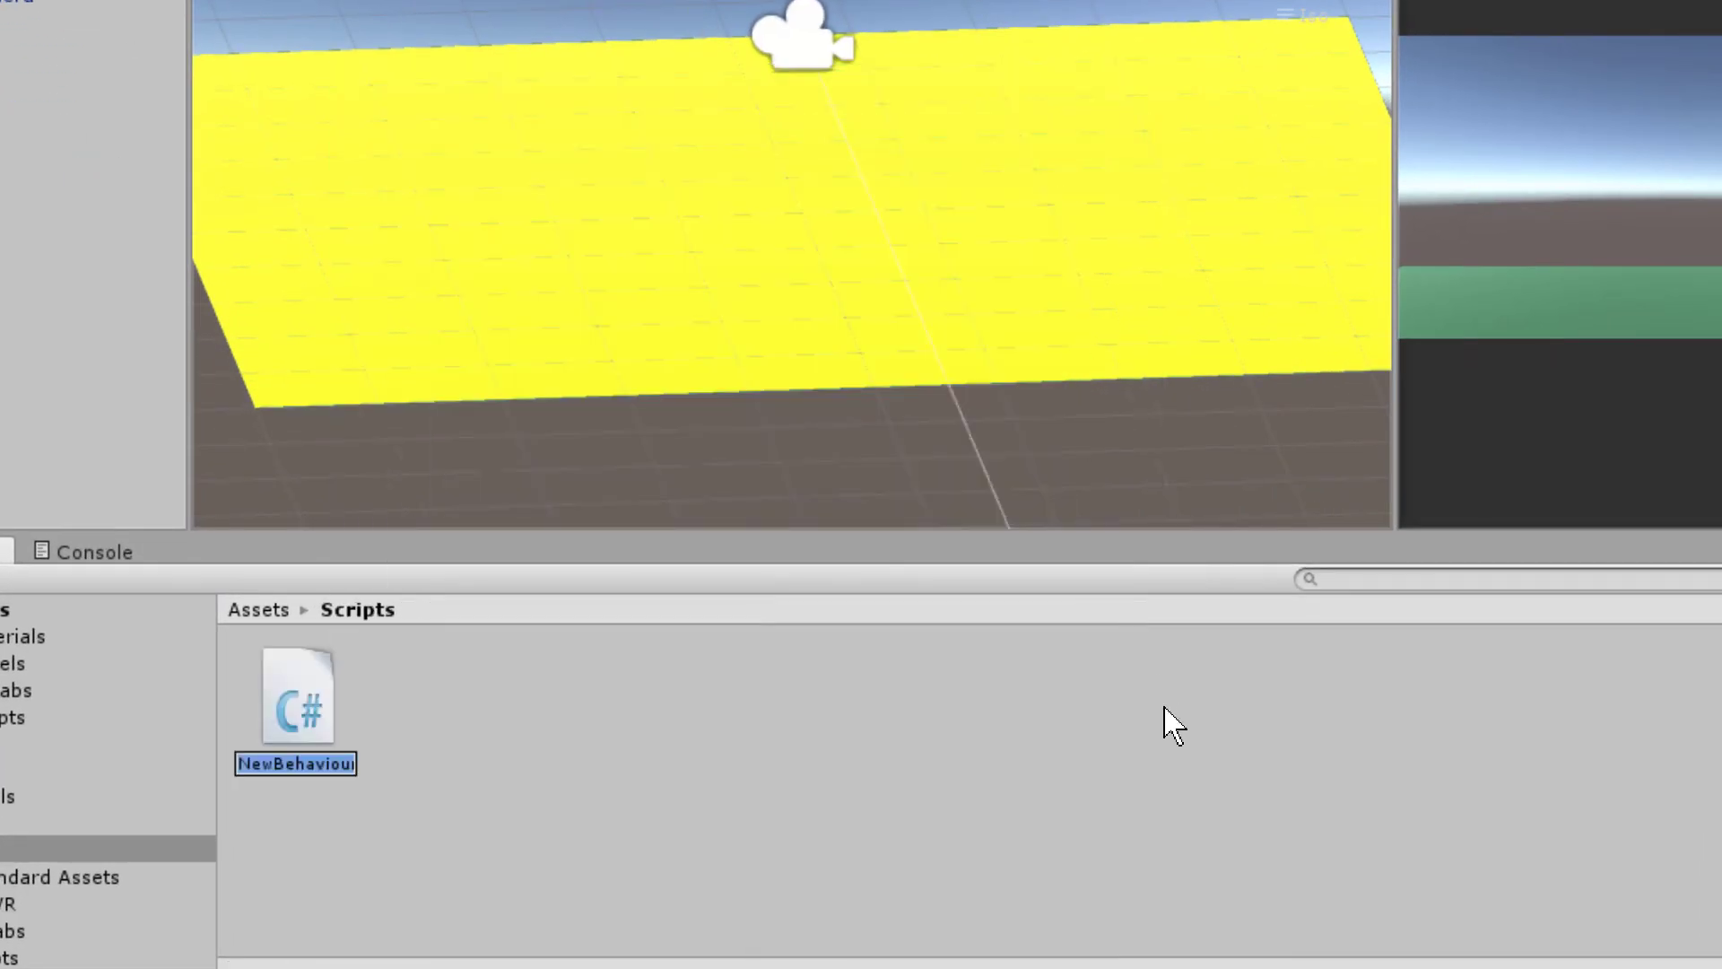
{"action": "type", "text": "Teleportaion"}
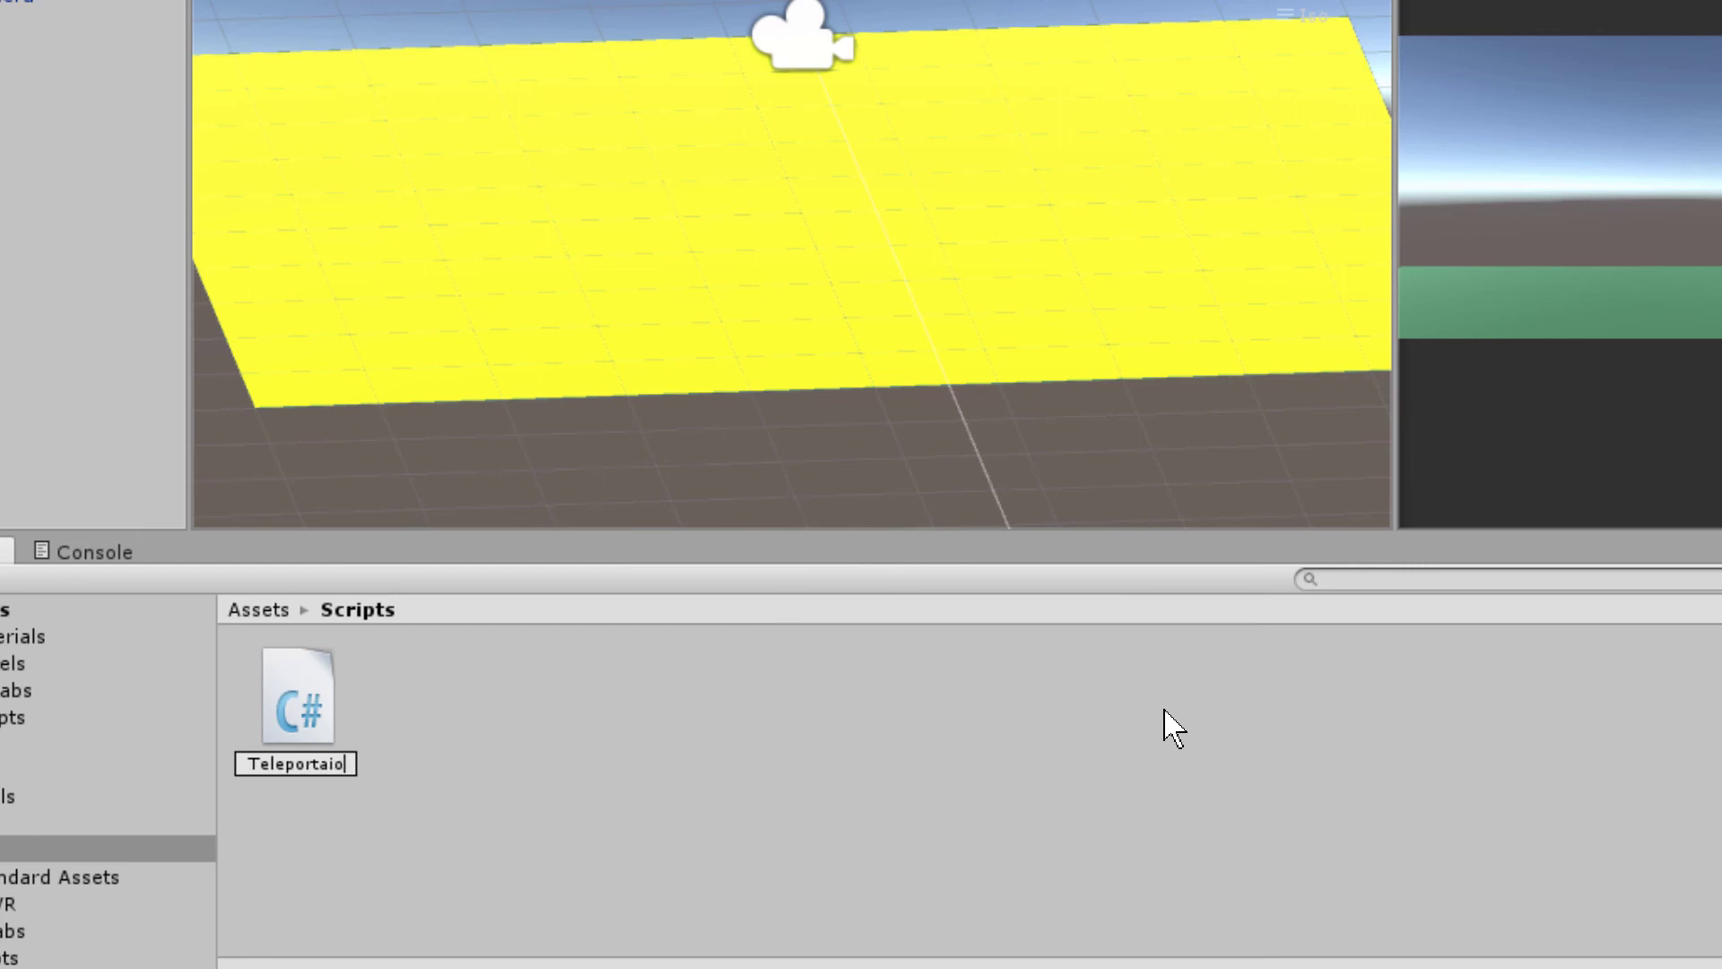
{"action": "key", "text": "BackSpace"}
{"action": "key", "text": "BackSpace"}
{"action": "key", "text": "BackSpace"}
{"action": "key", "text": "BackSpace"}
{"action": "key", "text": "ctrl+a"}
{"action": "type", "text": "FreeTeleportationZone"}
{"action": "key", "text": "Return"}
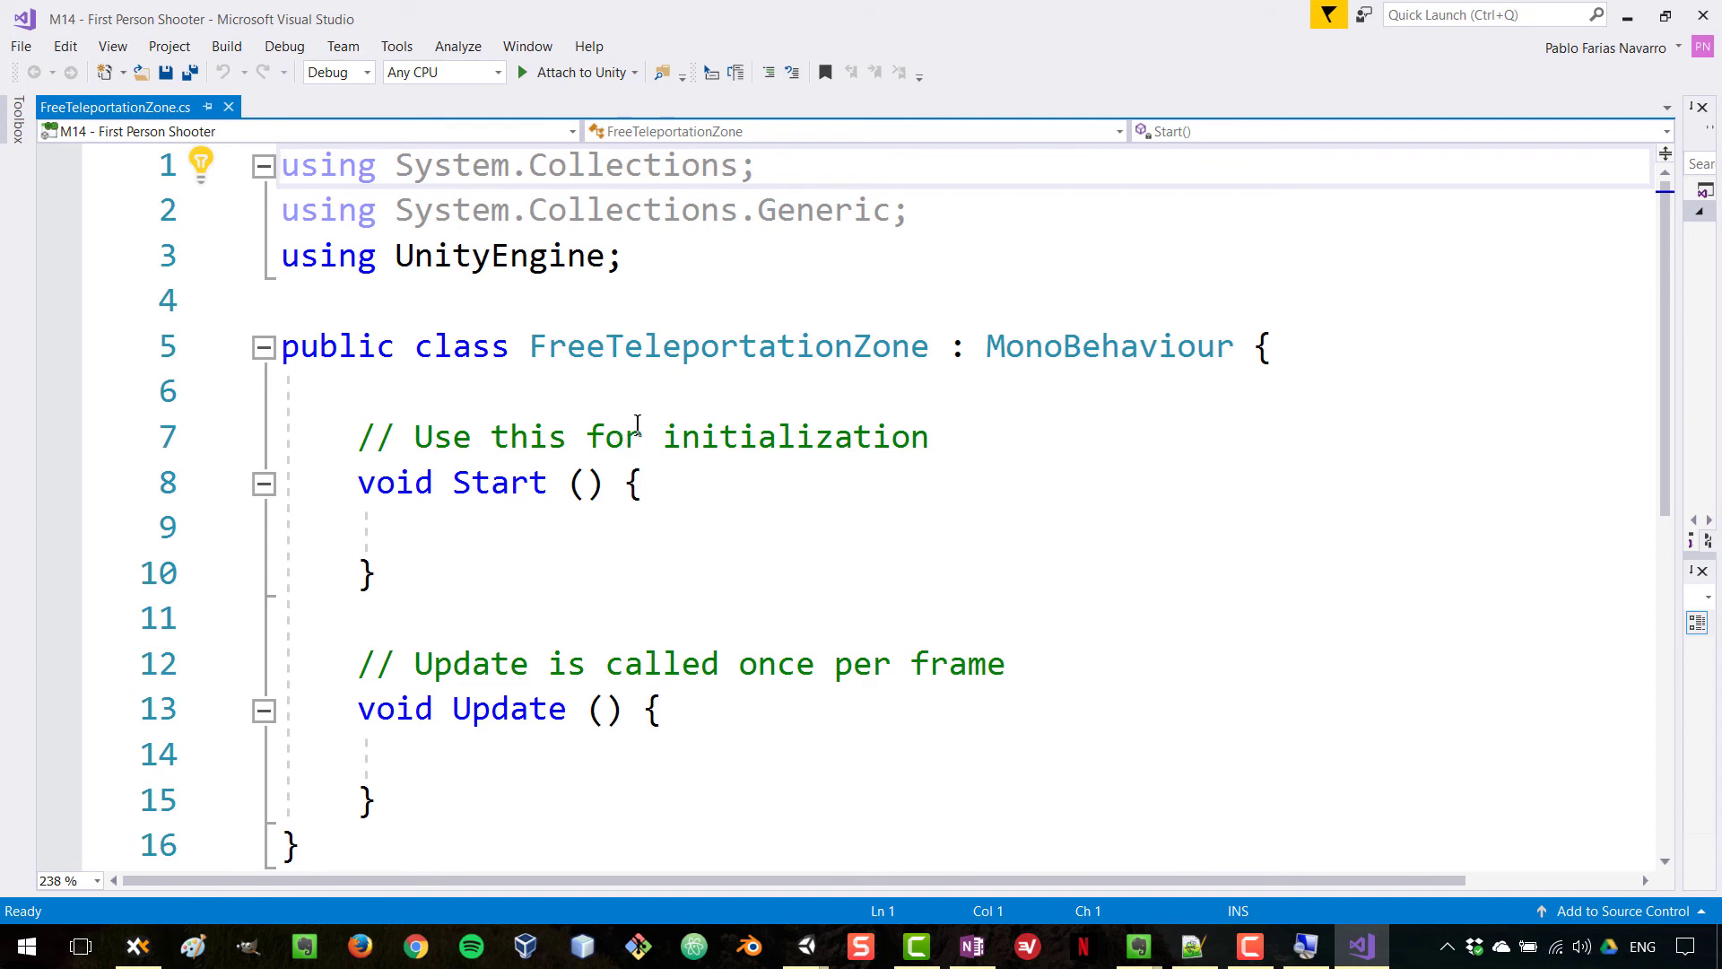
Add a [RequireComponent(typeof(VRInteractiveItem))] attribute above the class.
{"action": "left_click", "coordinate": [552, 299]}
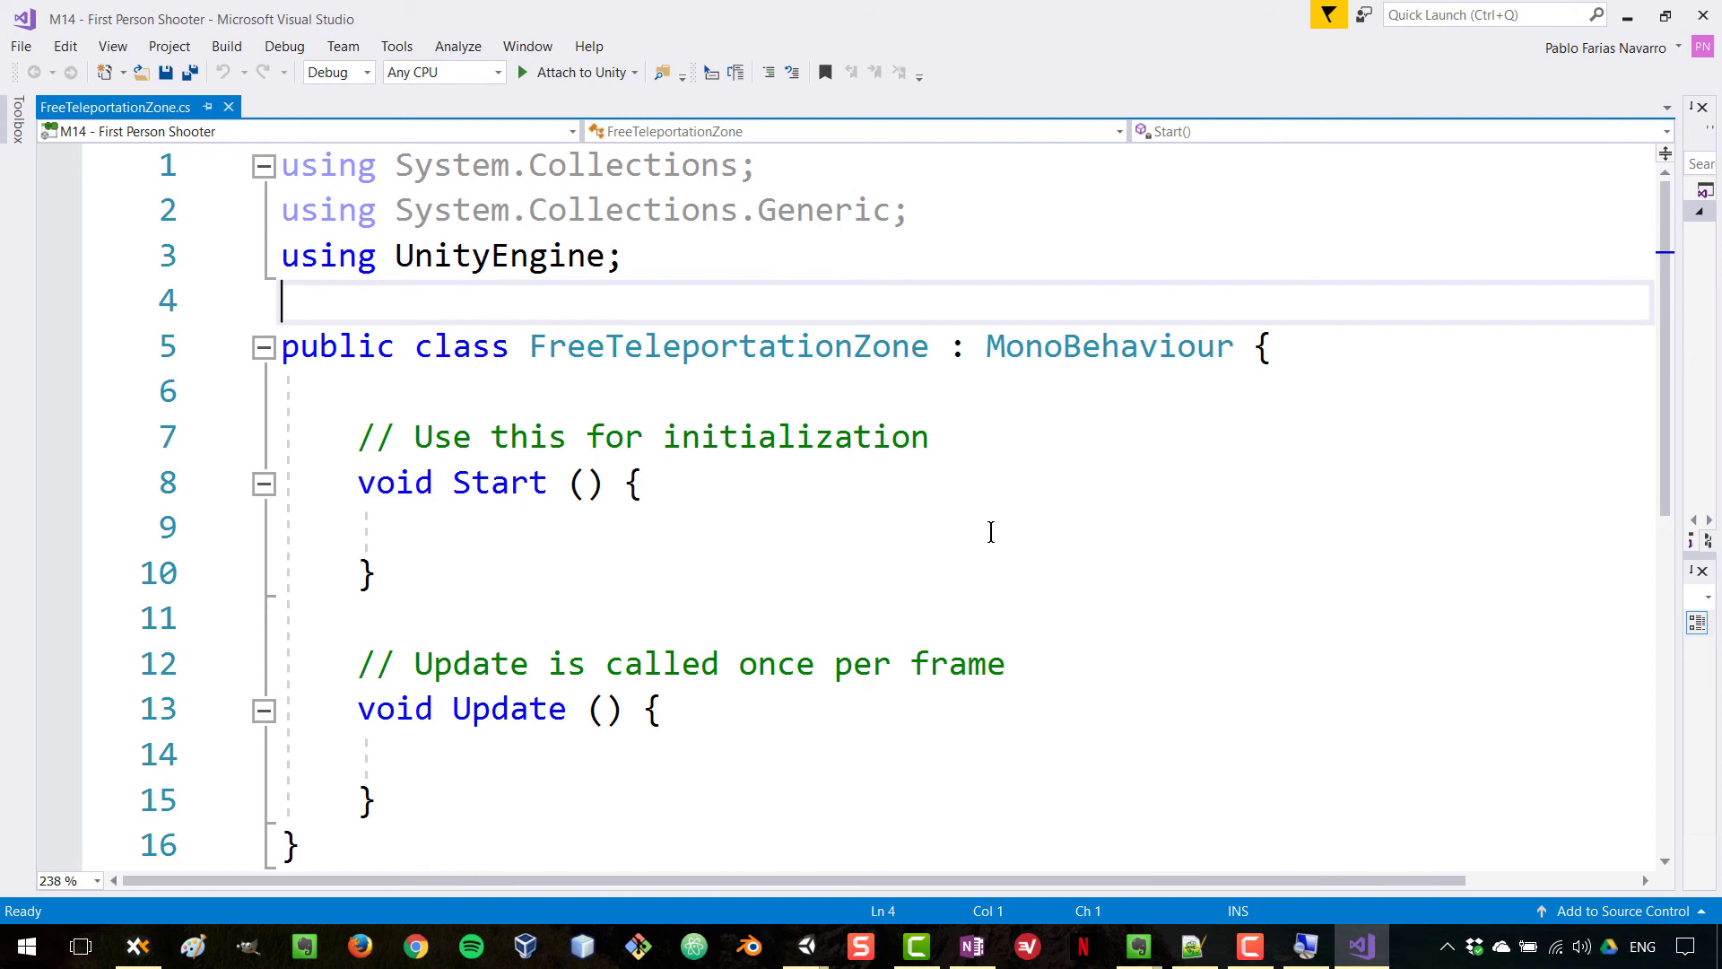
{"action": "key", "text": "Return"}
{"action": "type", "text": "[RequireComponent"}
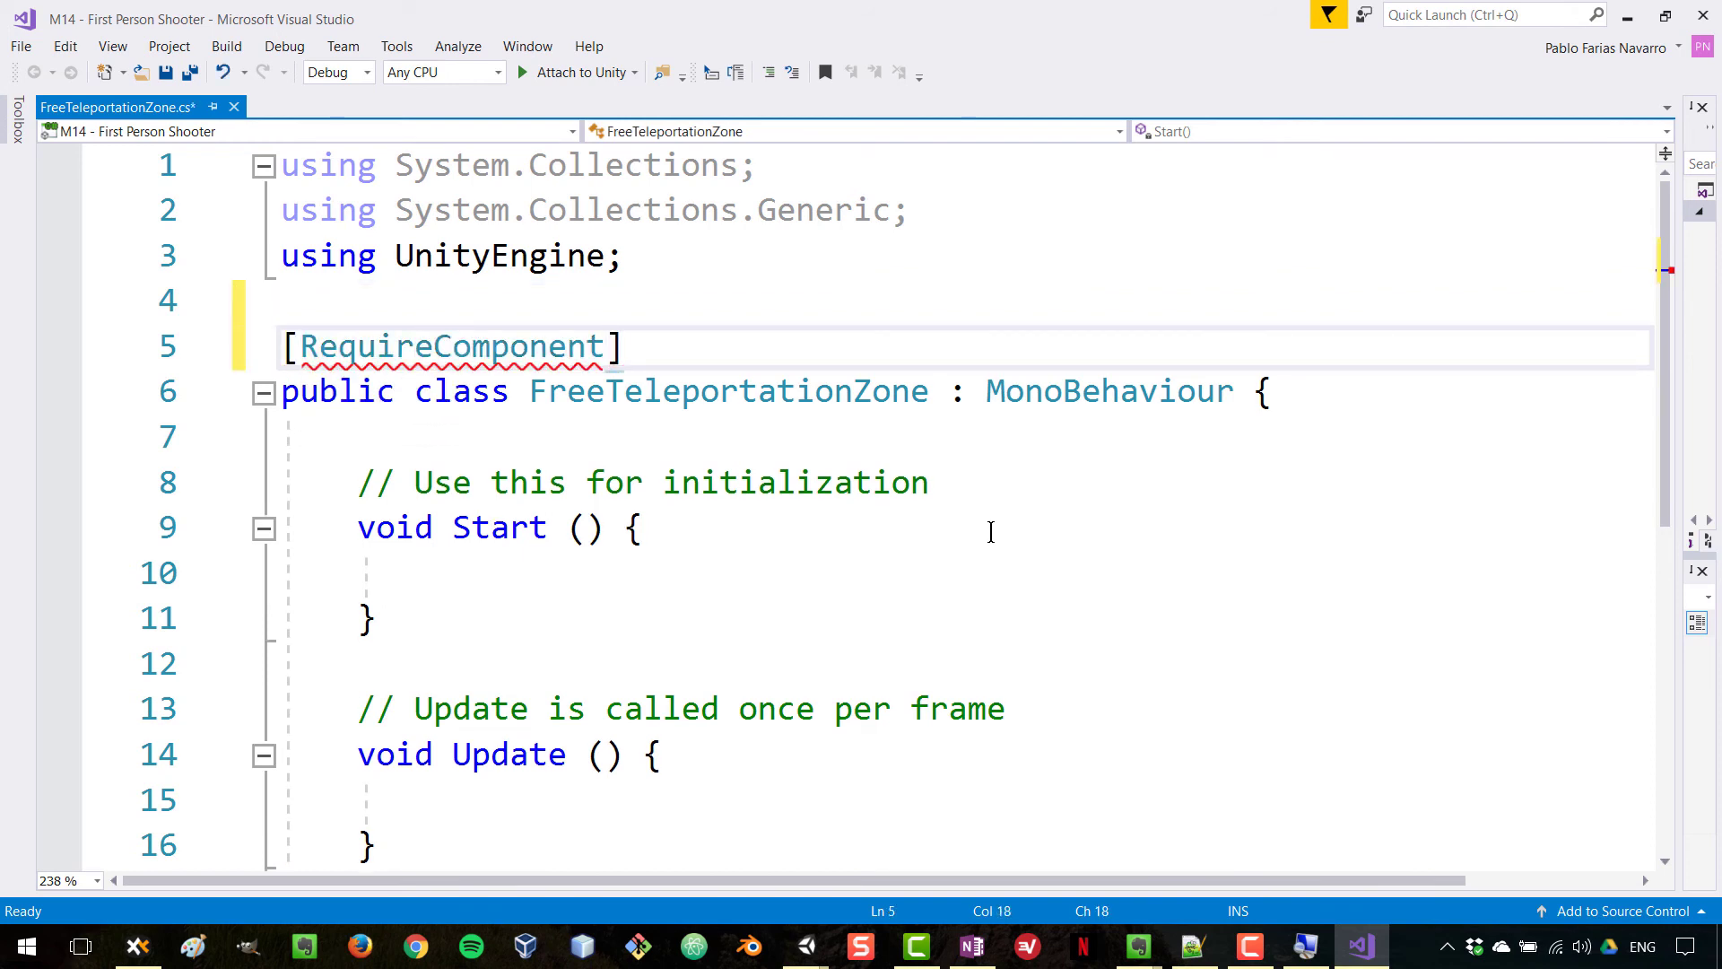
{"action": "type", "text": "(type"}
{"action": "key", "text": "Tab"}
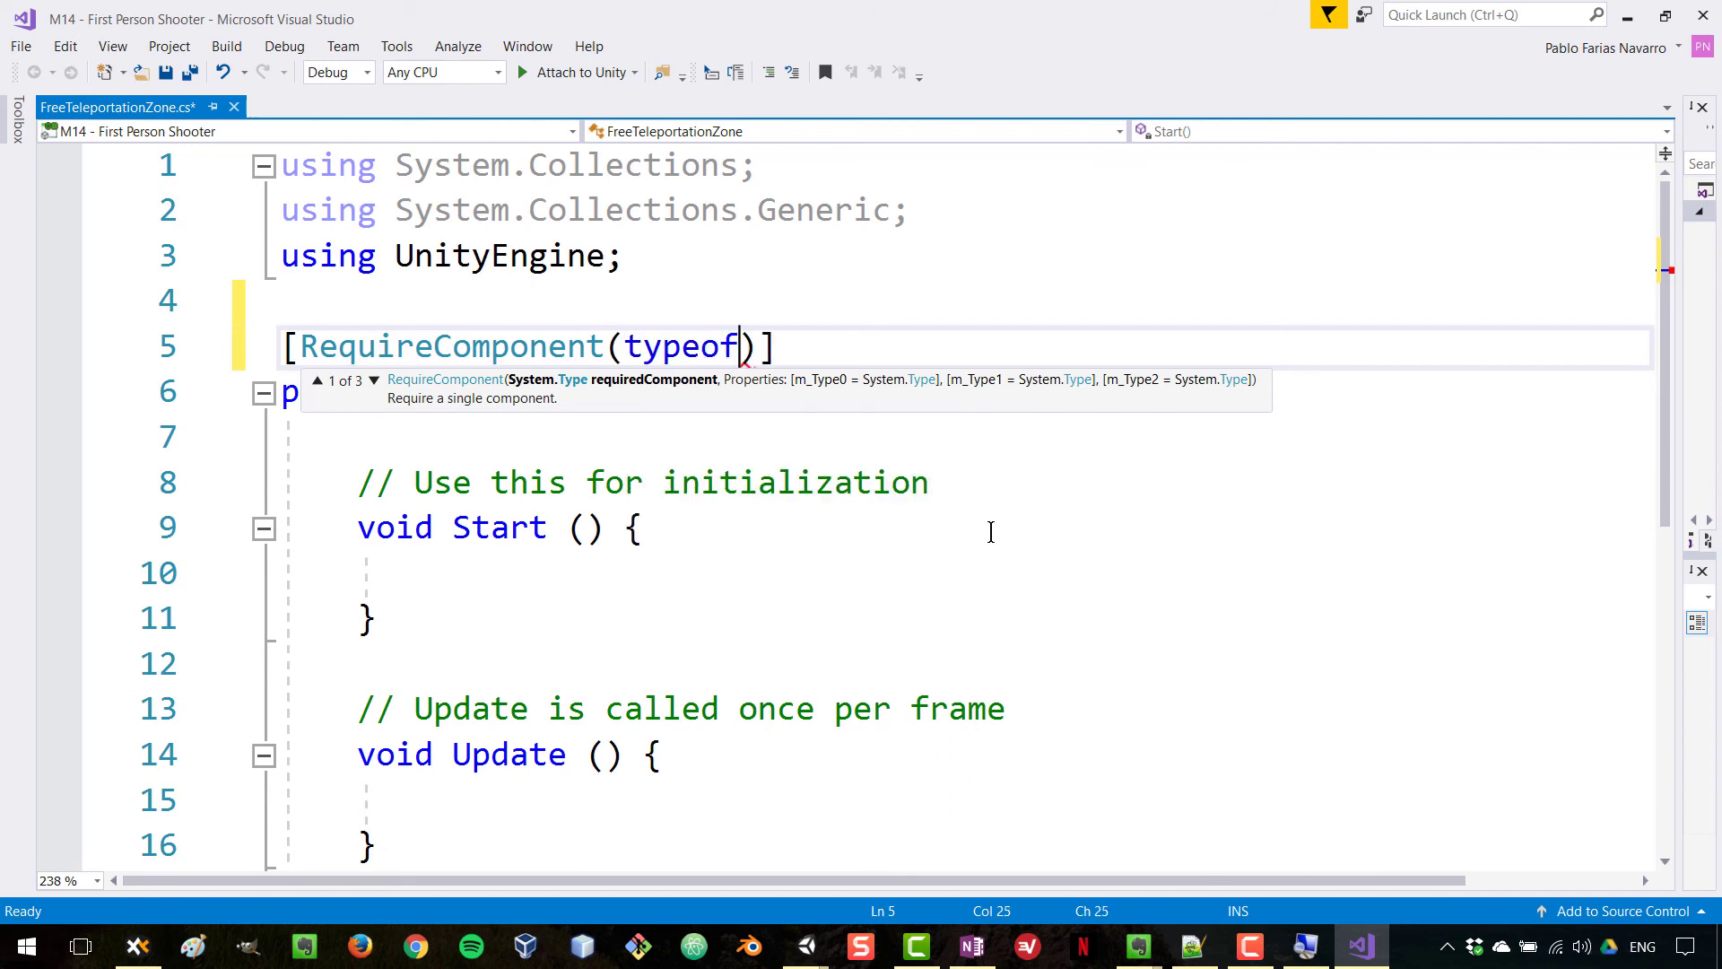
{"action": "type", "text": "("}
{"action": "type", "text": "VRIn"}
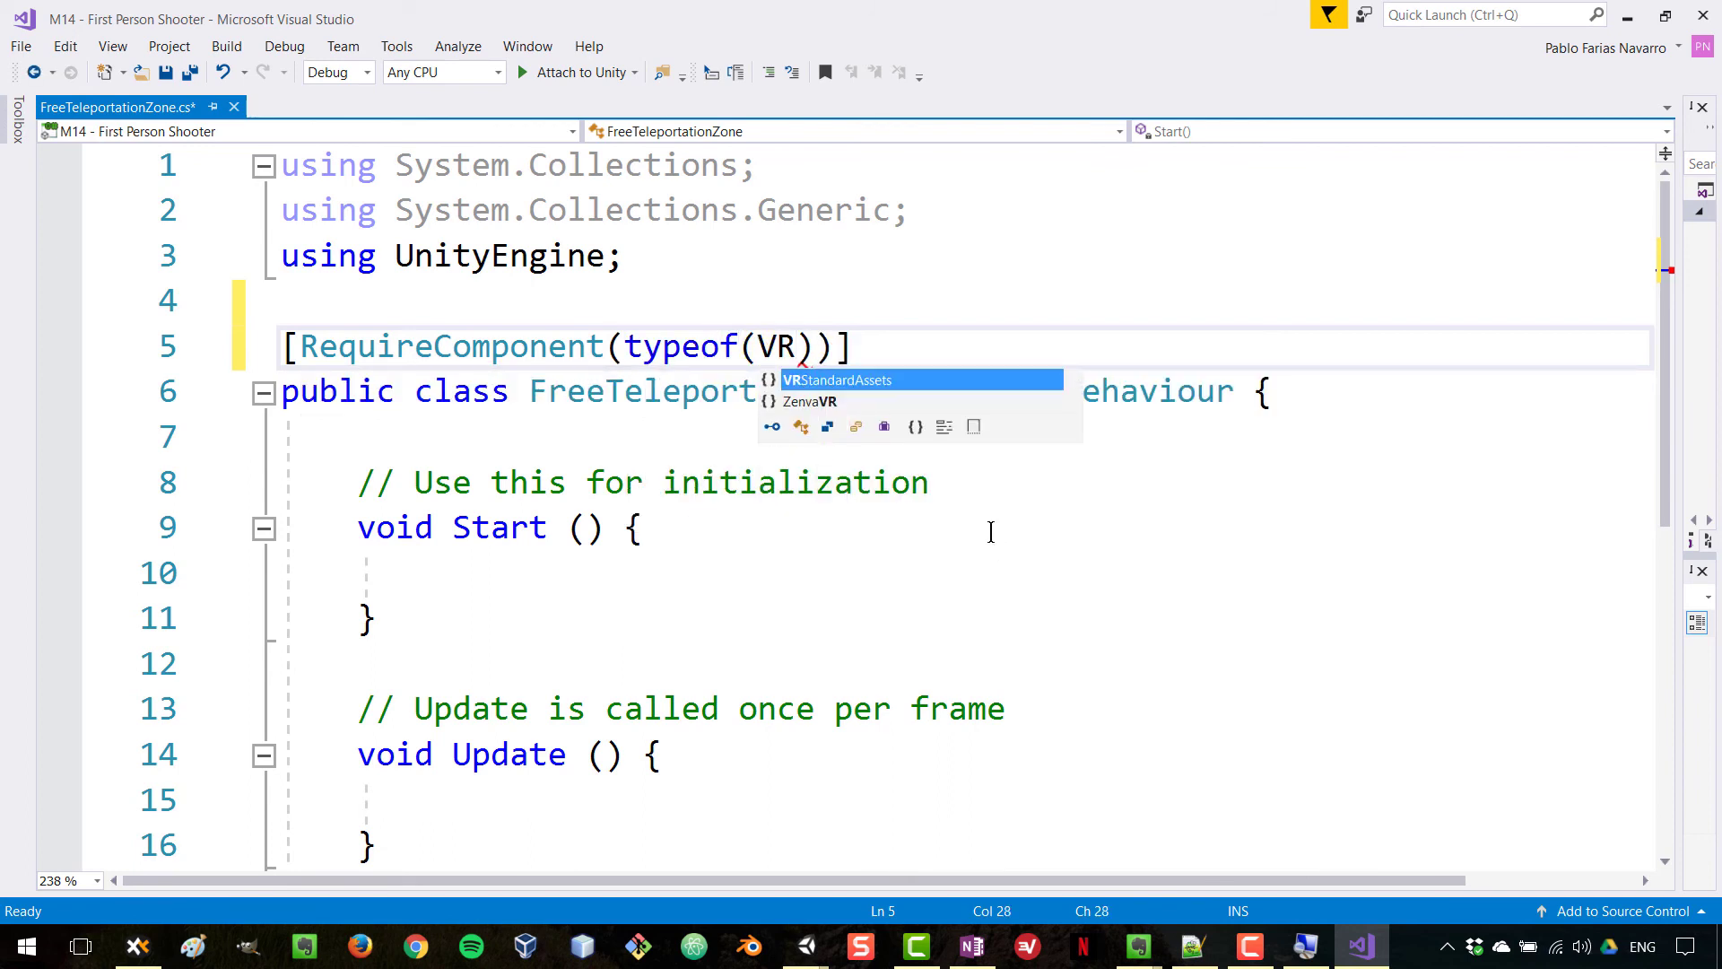
{"action": "type", "text": "teractiveItem"}
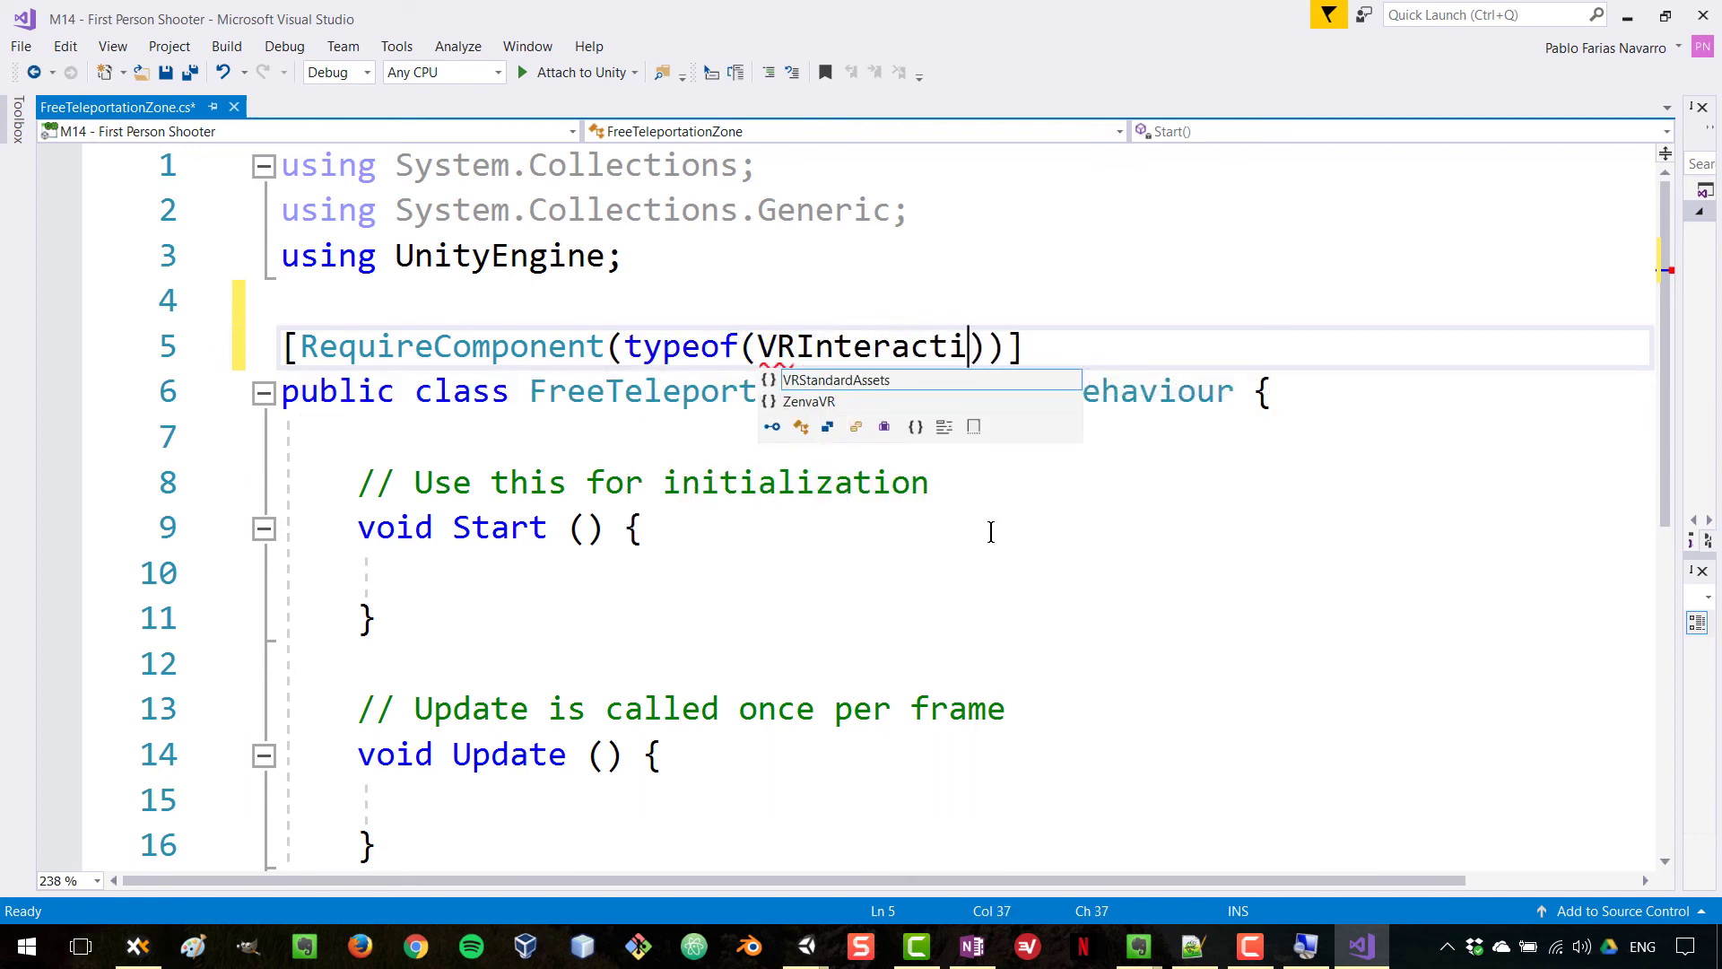
{"action": "key", "text": "Escape"}
{"action": "key", "text": "End"}
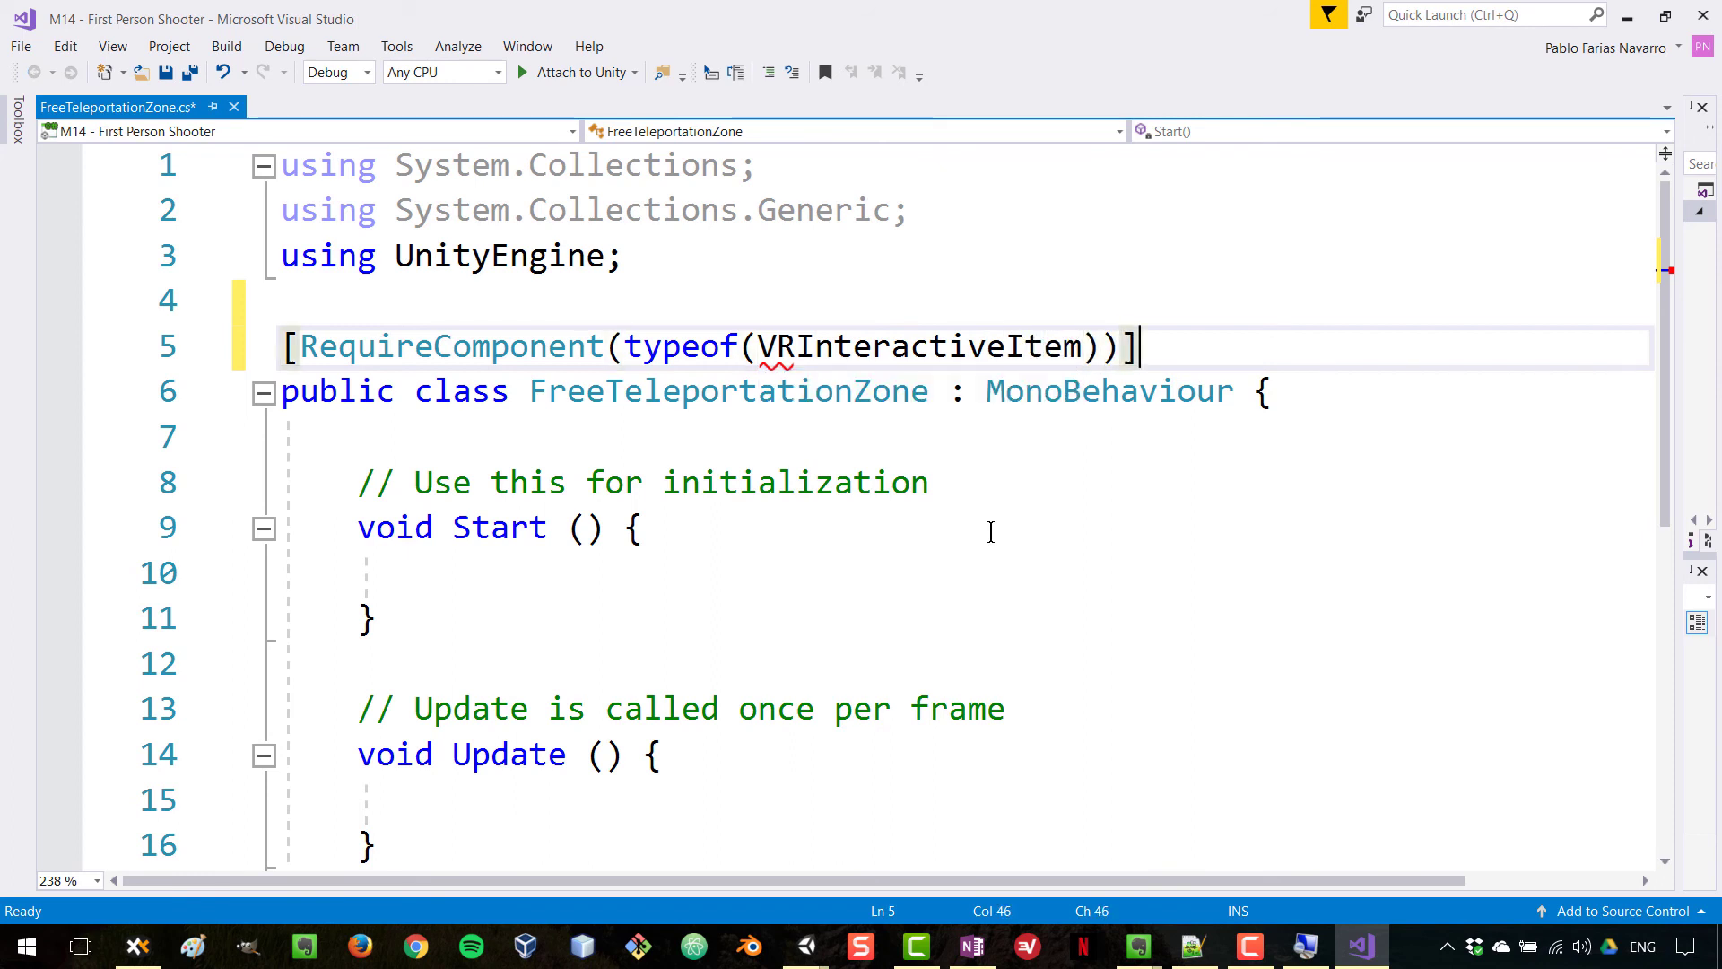
{"action": "double_click", "coordinate": [770, 340]}
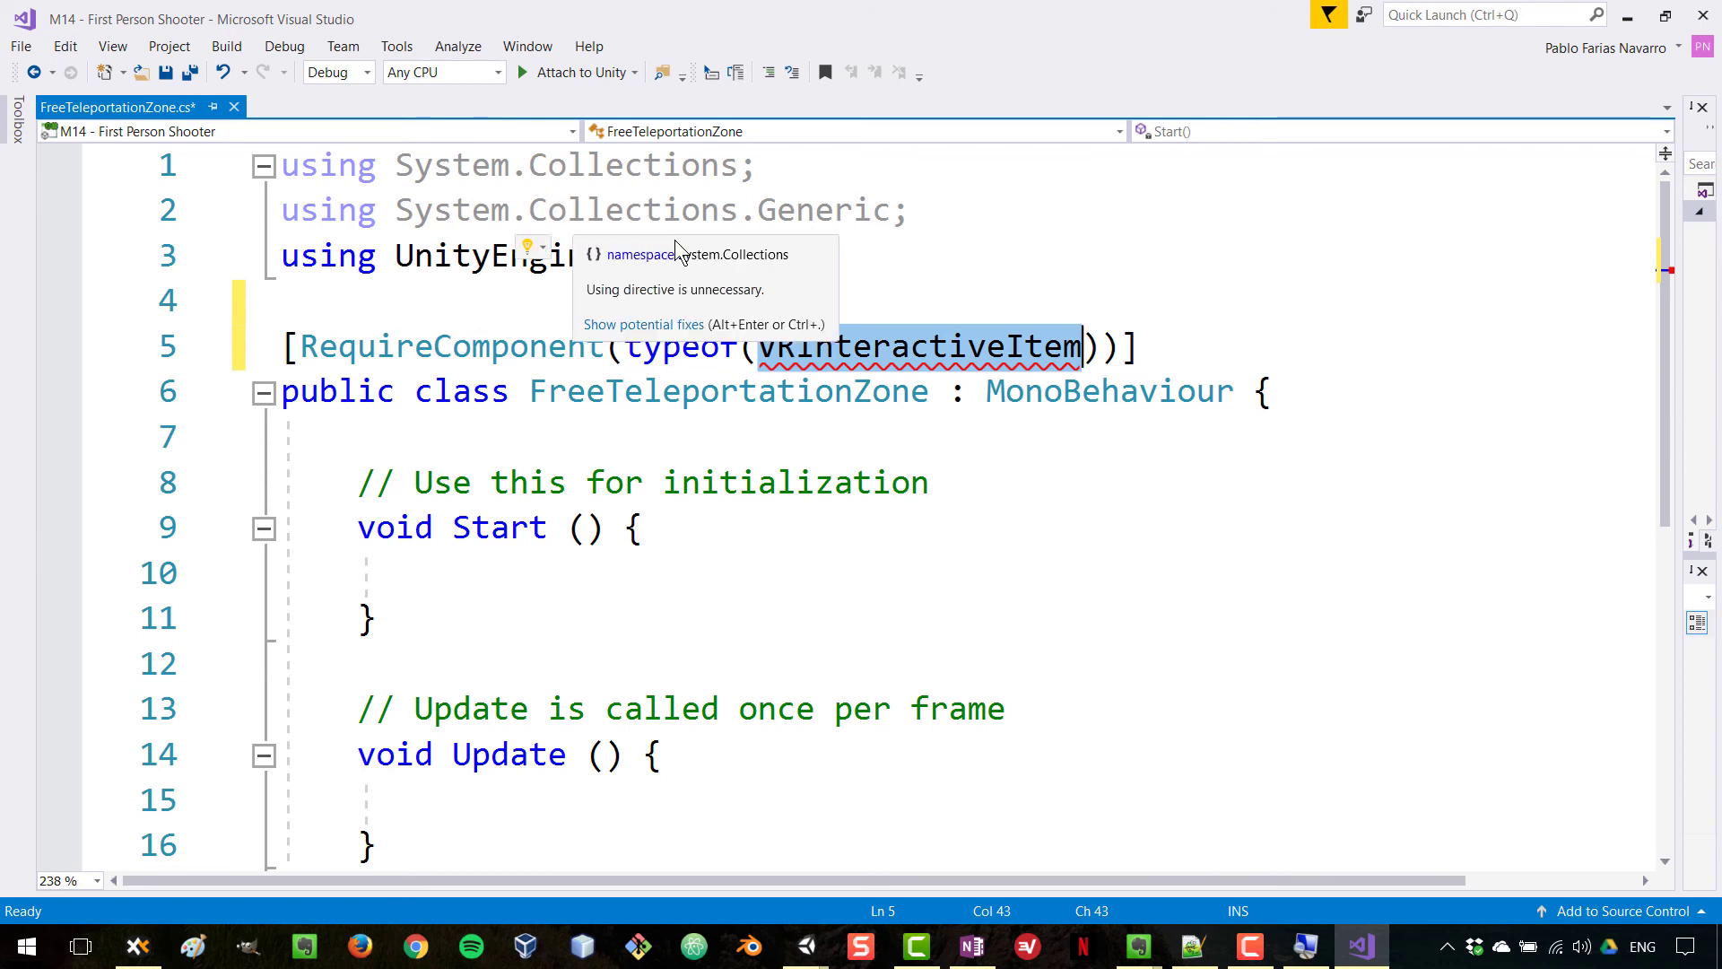
Add 'using VRStandardAssets.Utils;' below using UnityEngine and save the script.
{"action": "left_click", "coordinate": [792, 179]}
{"action": "left_click", "coordinate": [695, 251]}
{"action": "key", "text": "Return"}
{"action": "type", "text": "using VR"}
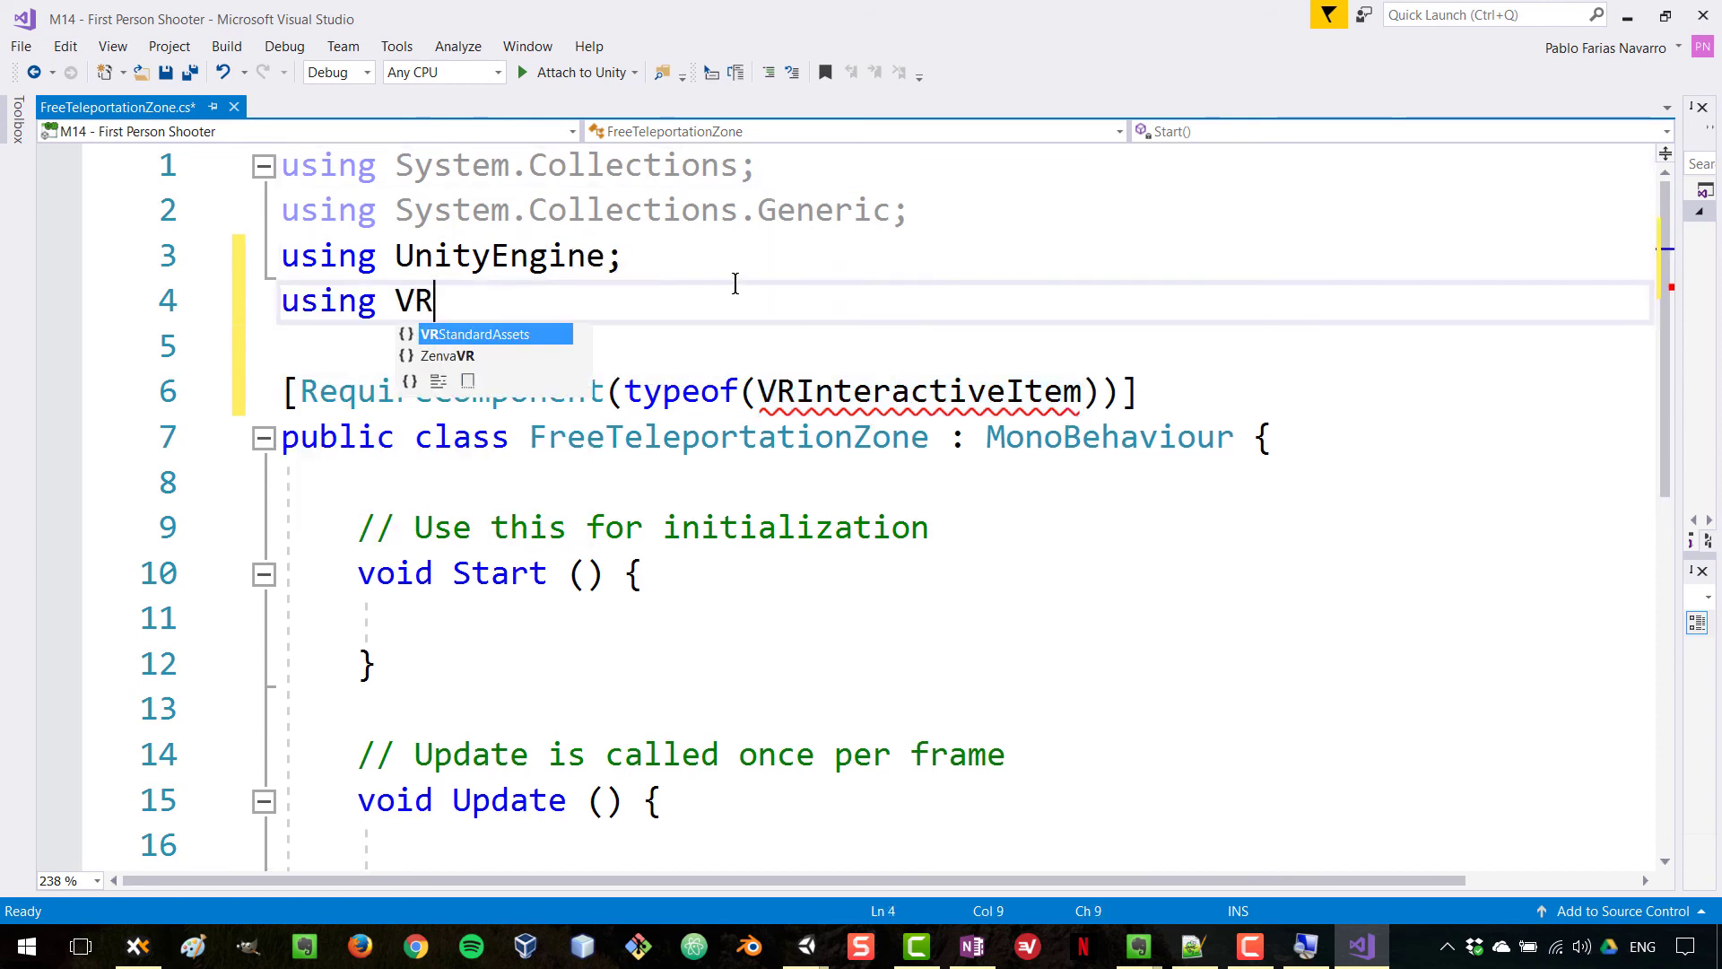
{"action": "key", "text": "Tab"}
{"action": "type", "text": "."}
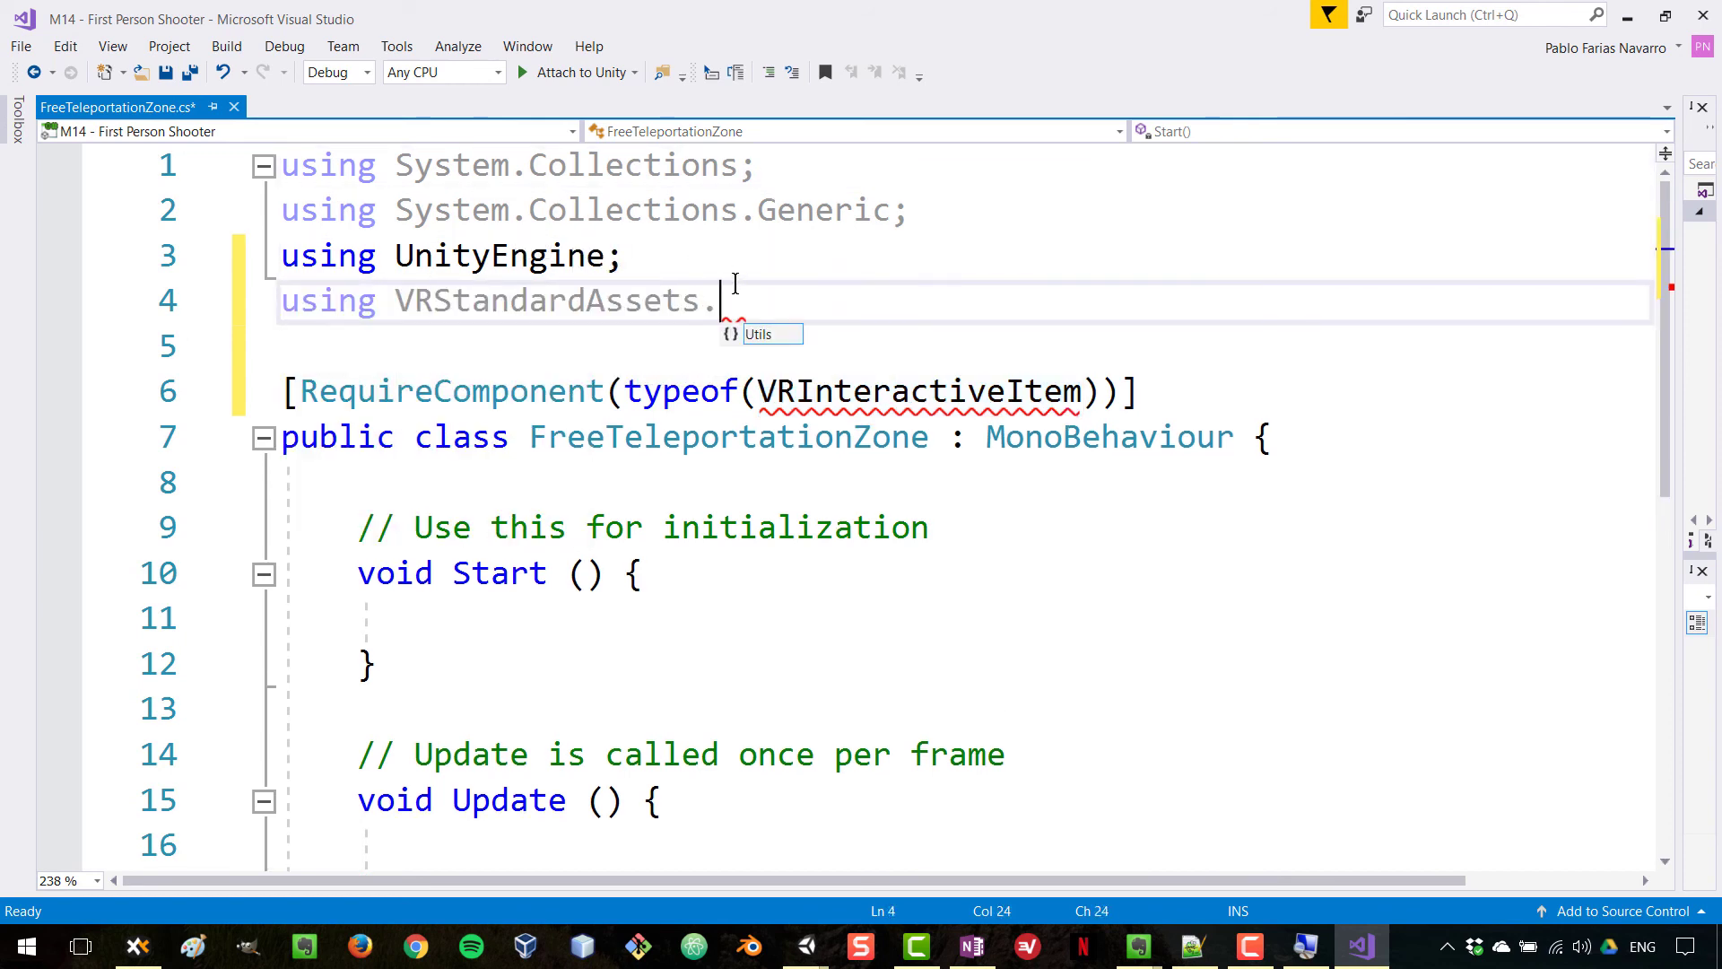
{"action": "type", "text": "Utils;"}
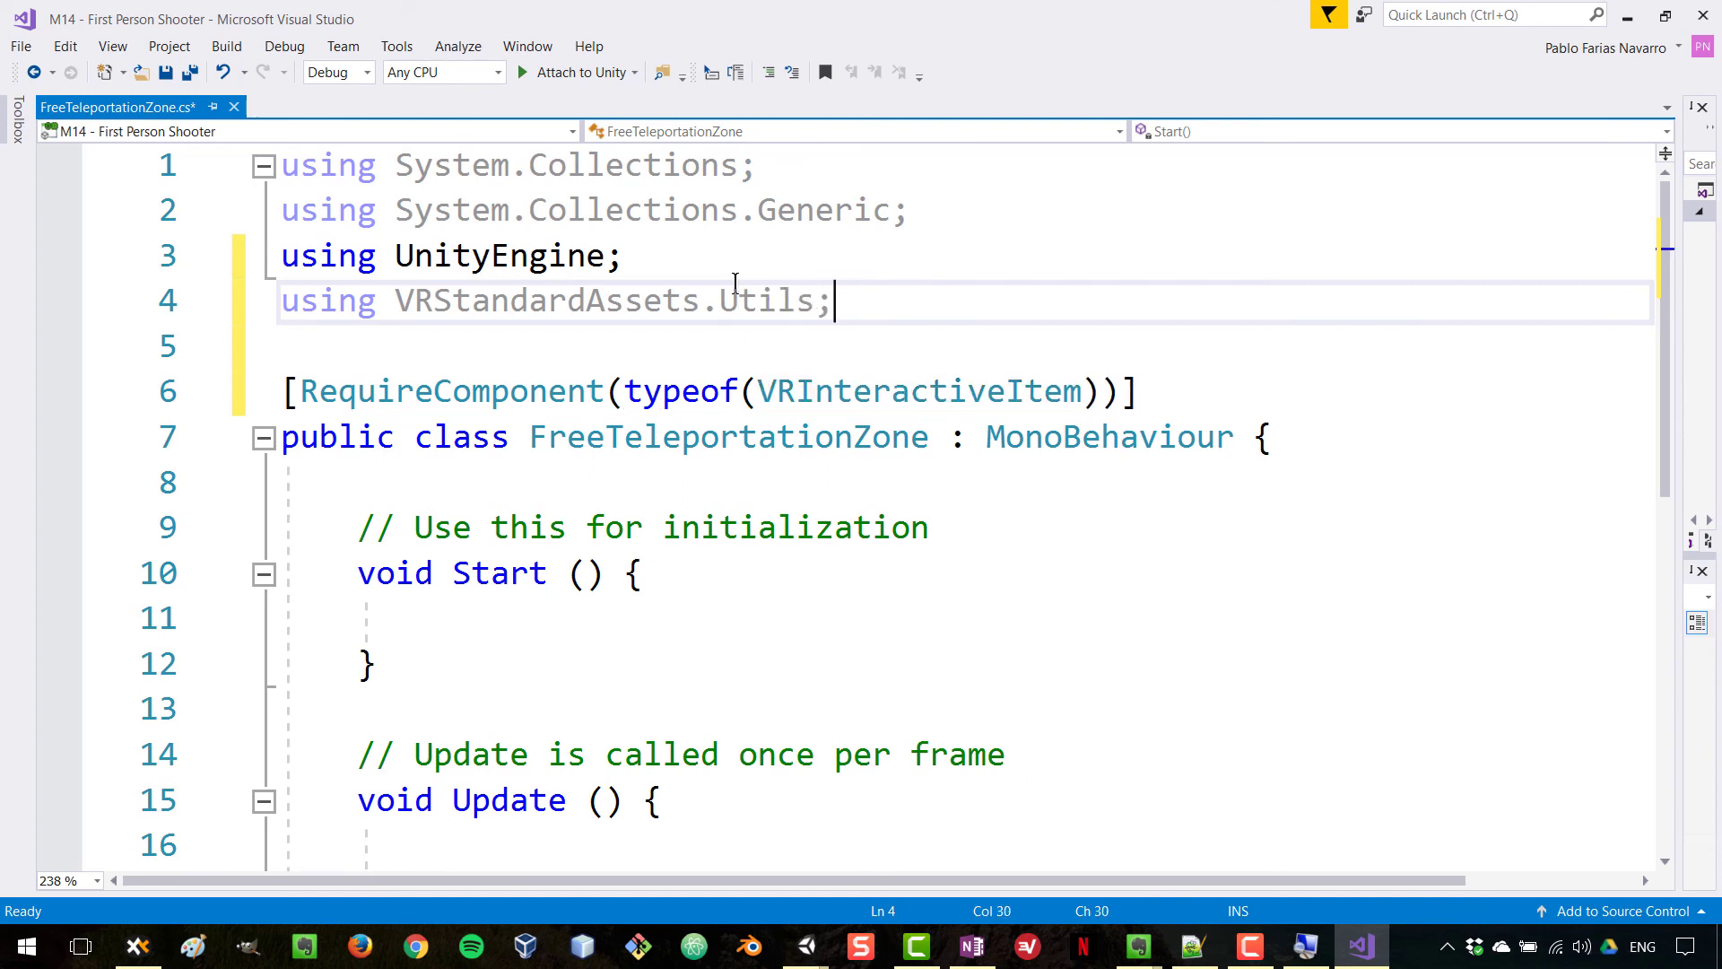
{"action": "key", "text": "ctrl+s"}
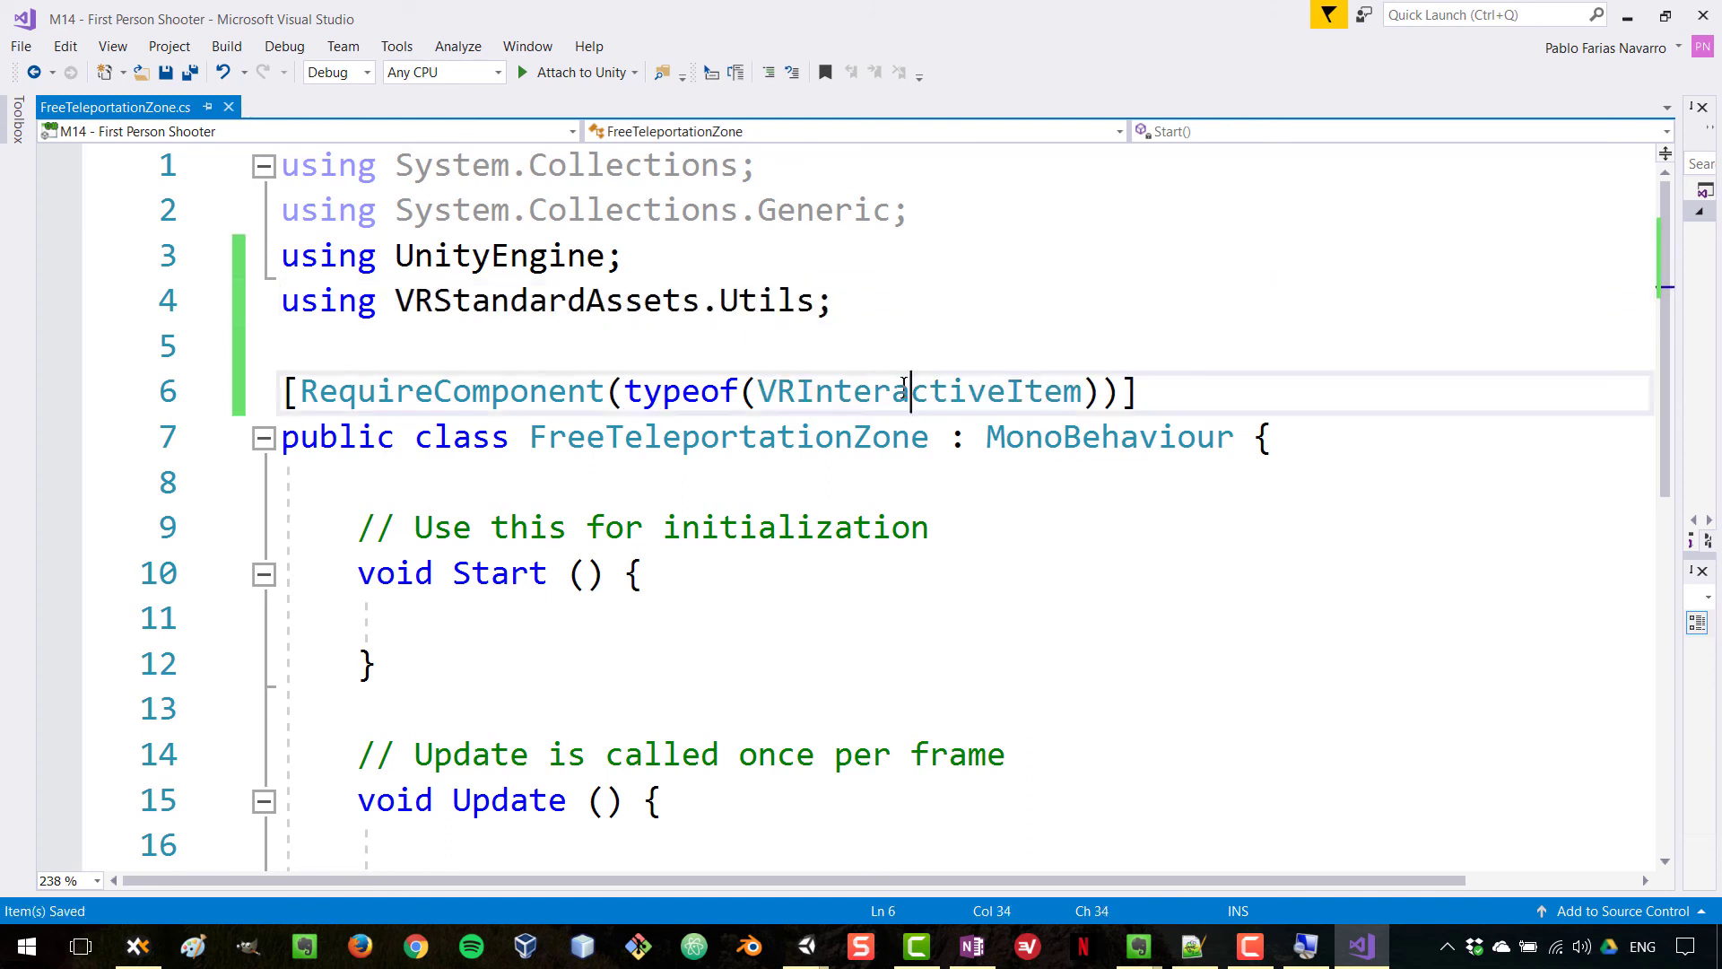
Check that VRInteractiveItem now resolves and open blank lines inside the class body.
{"action": "double_click", "coordinate": [907, 391]}
{"action": "mouse_move", "coordinate": [855, 377]}
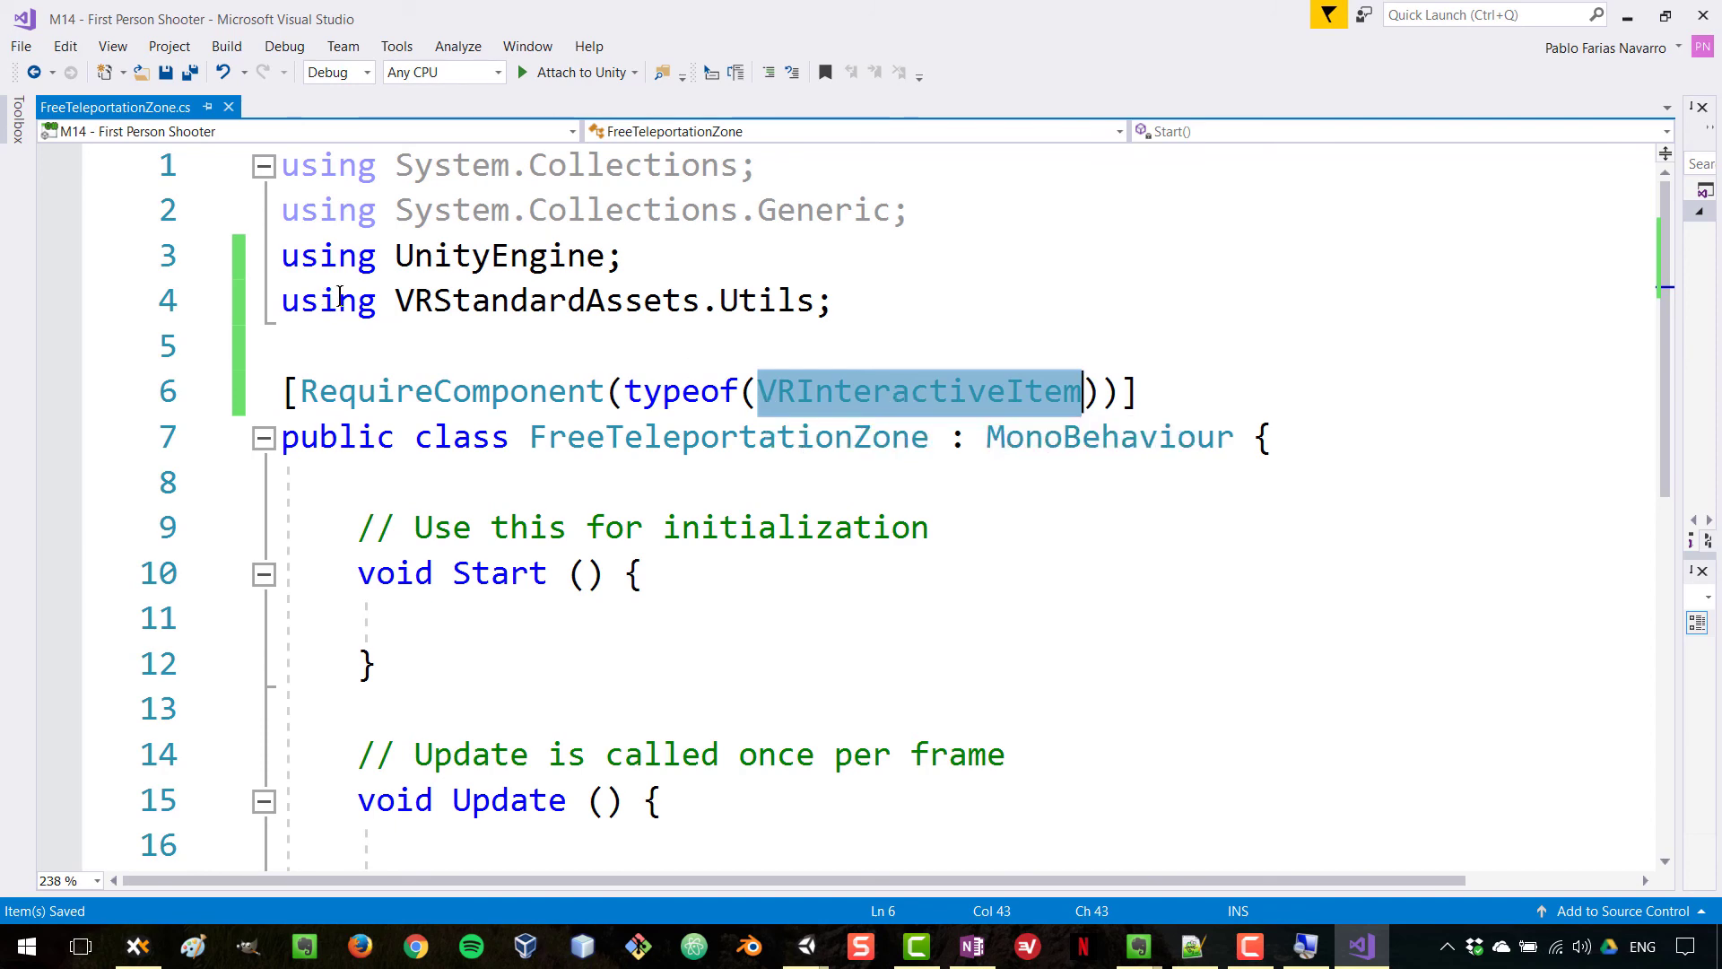
{"action": "left_click_drag", "start_coordinate": [397, 300], "coordinate": [819, 300]}
{"action": "scroll", "coordinate": [566, 314], "scroll_direction": "down", "scroll_amount": 2}
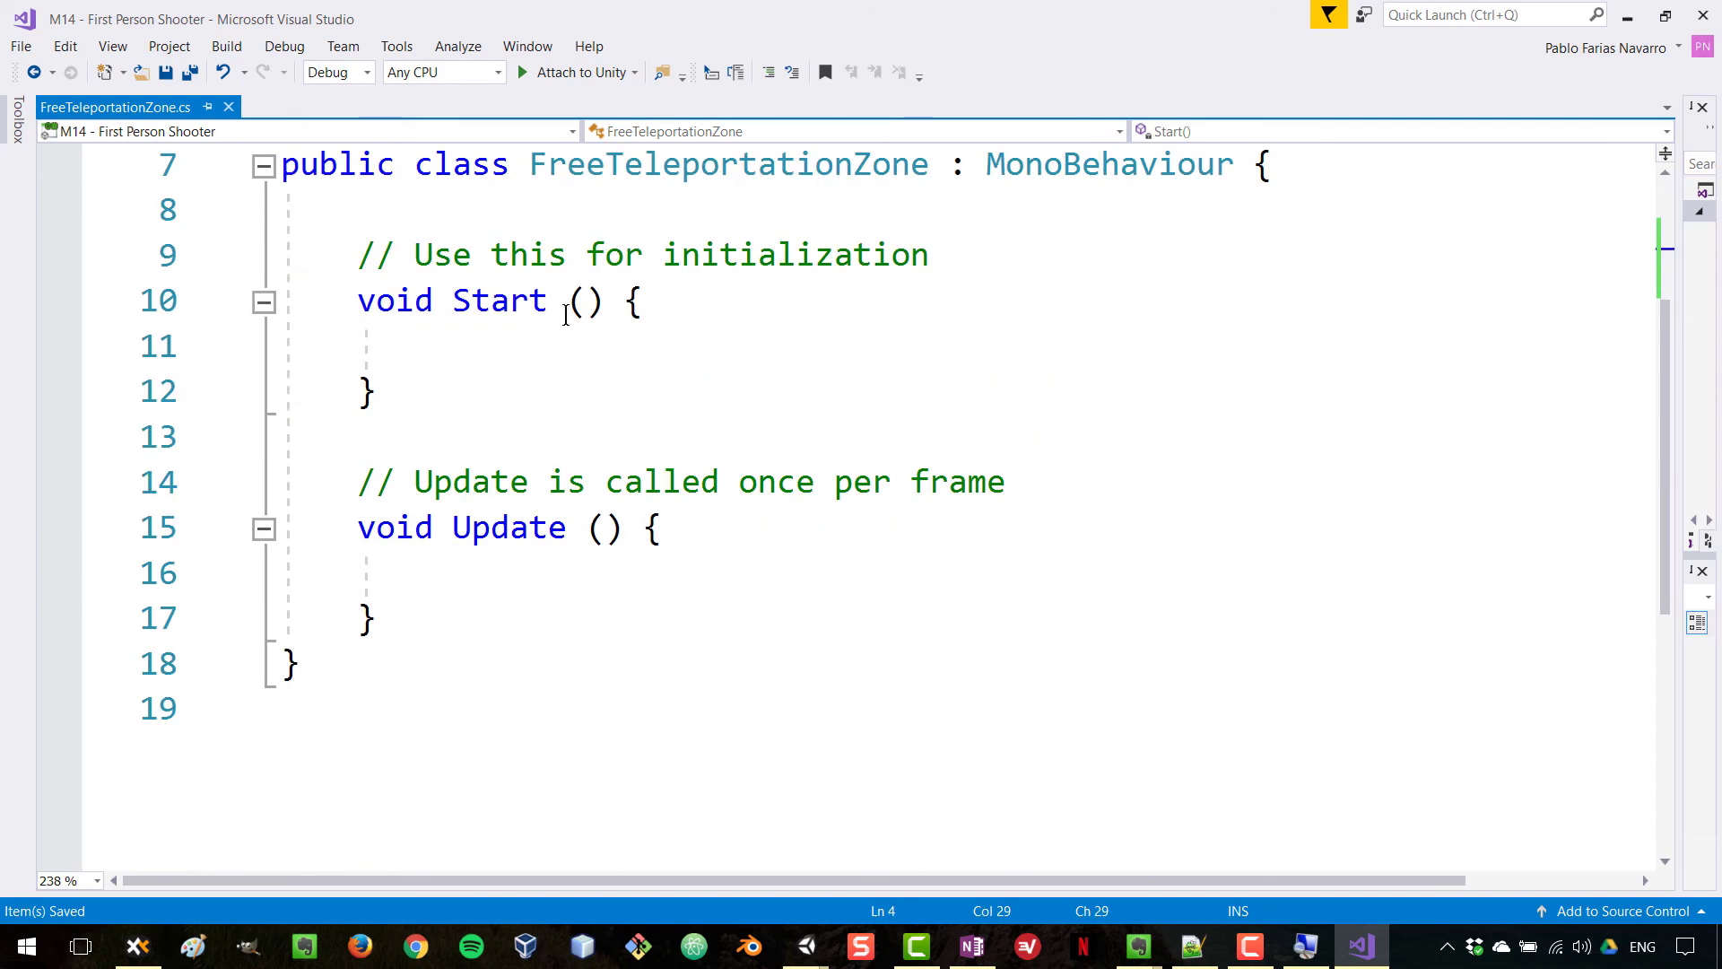
{"action": "scroll", "coordinate": [566, 314], "scroll_direction": "up", "scroll_amount": 2}
{"action": "left_click", "coordinate": [492, 481]}
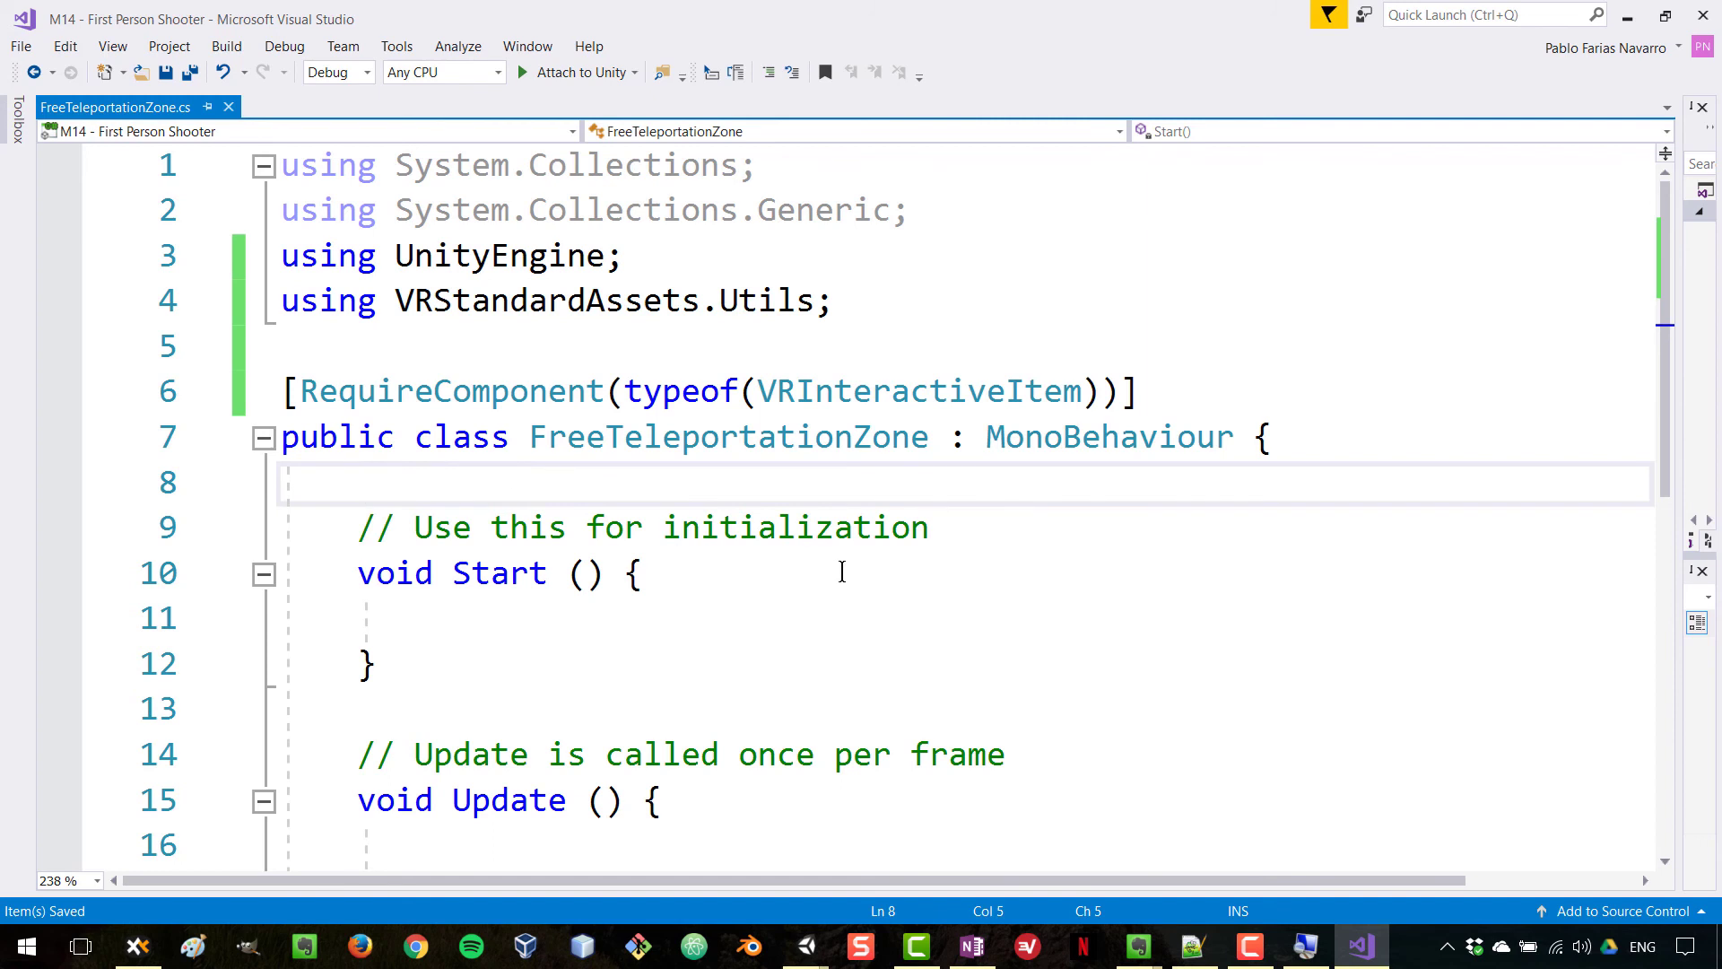
{"action": "key", "text": "Return"}
{"action": "key", "text": "Return"}
{"action": "key", "text": "Up"}
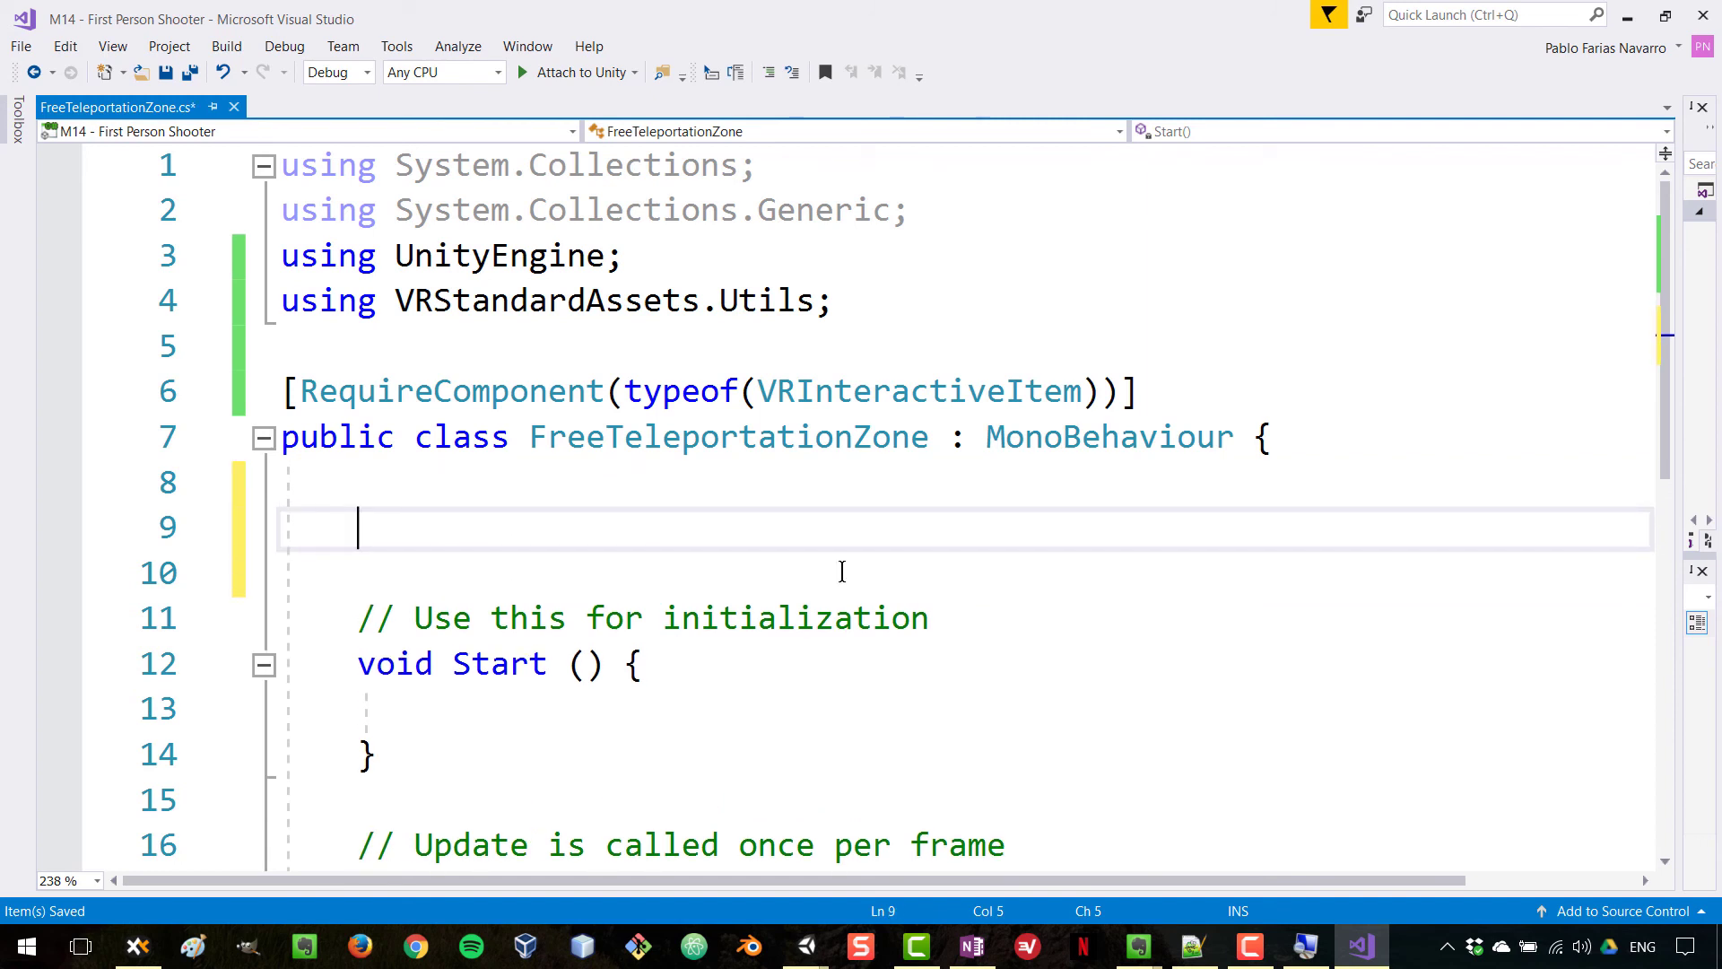
Declare a 'VRInteractiveItem vrItem;' field and delete the Start and Update methods.
{"action": "type", "text": "VR"}
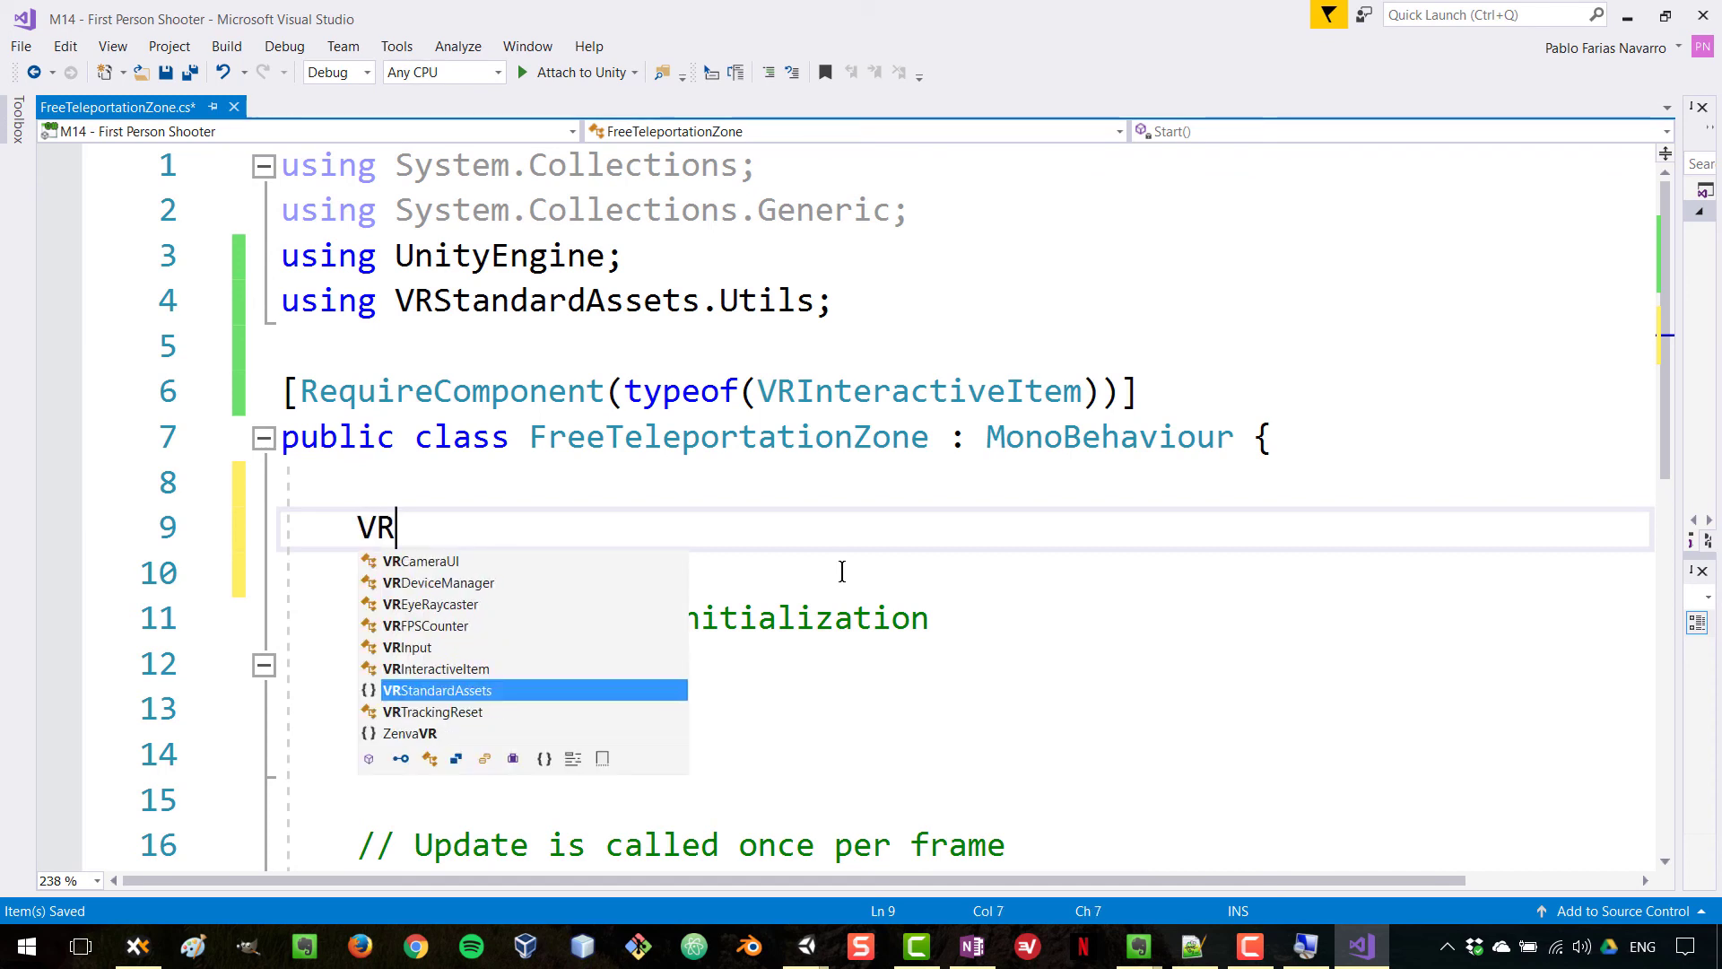
{"action": "key", "text": "Up"}
{"action": "key", "text": "Tab"}
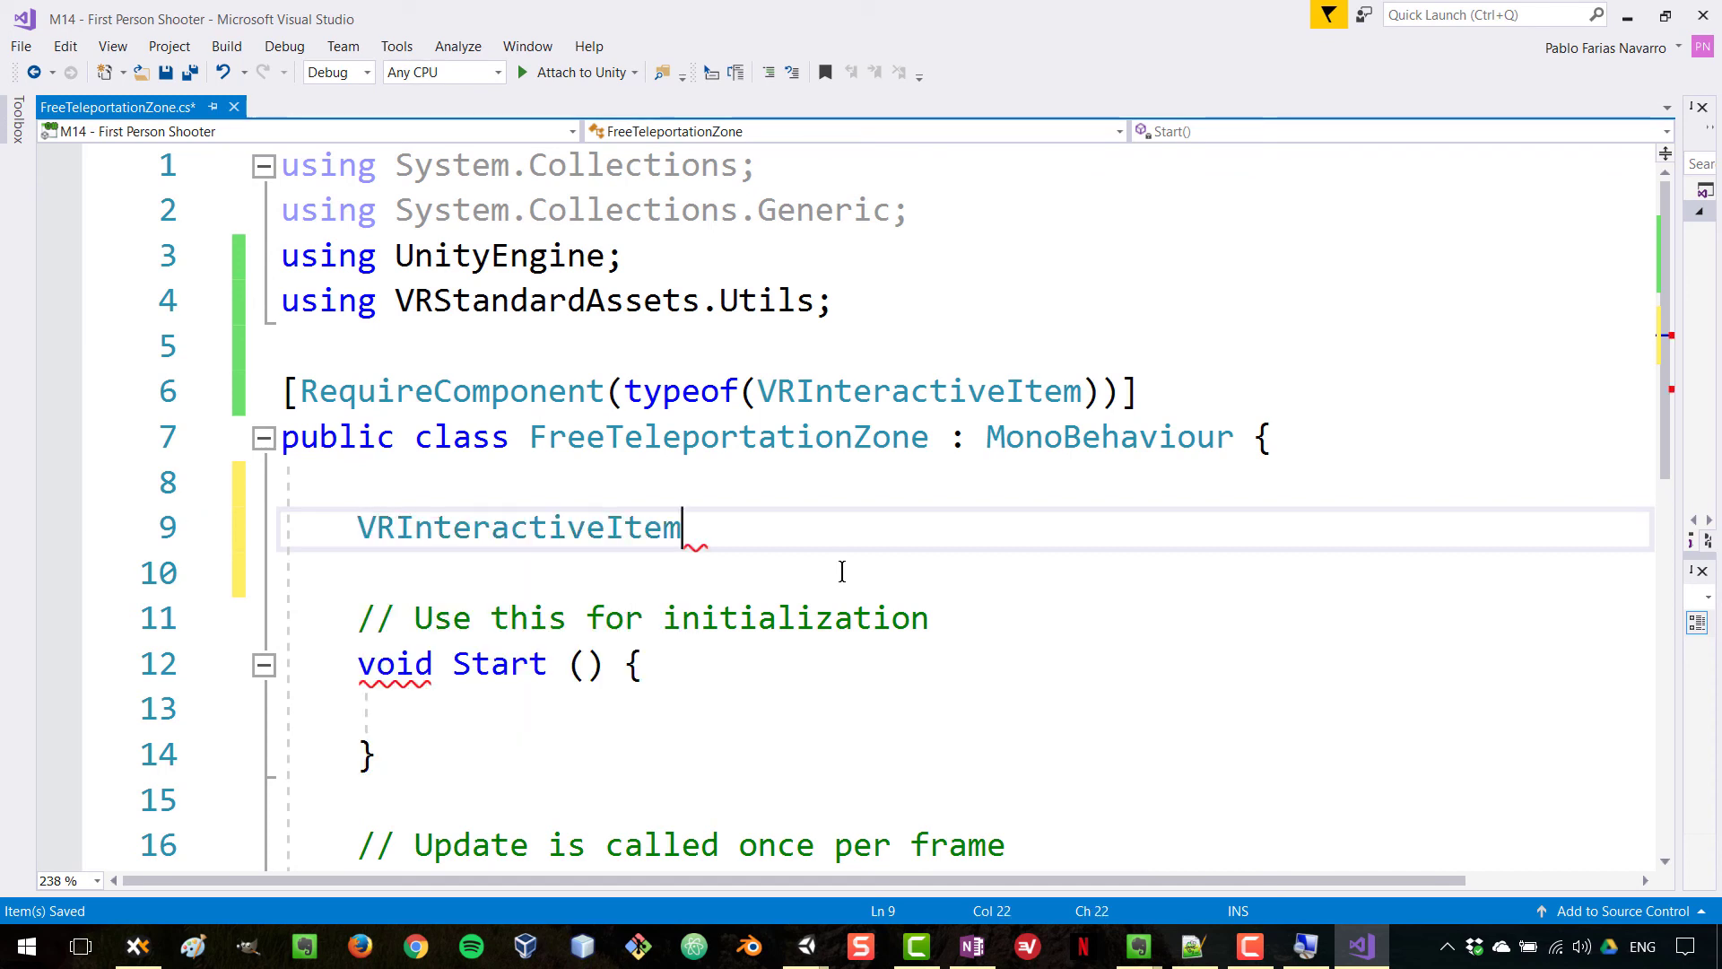
{"action": "type", "text": "v"}
{"action": "type", "text": "rItem;"}
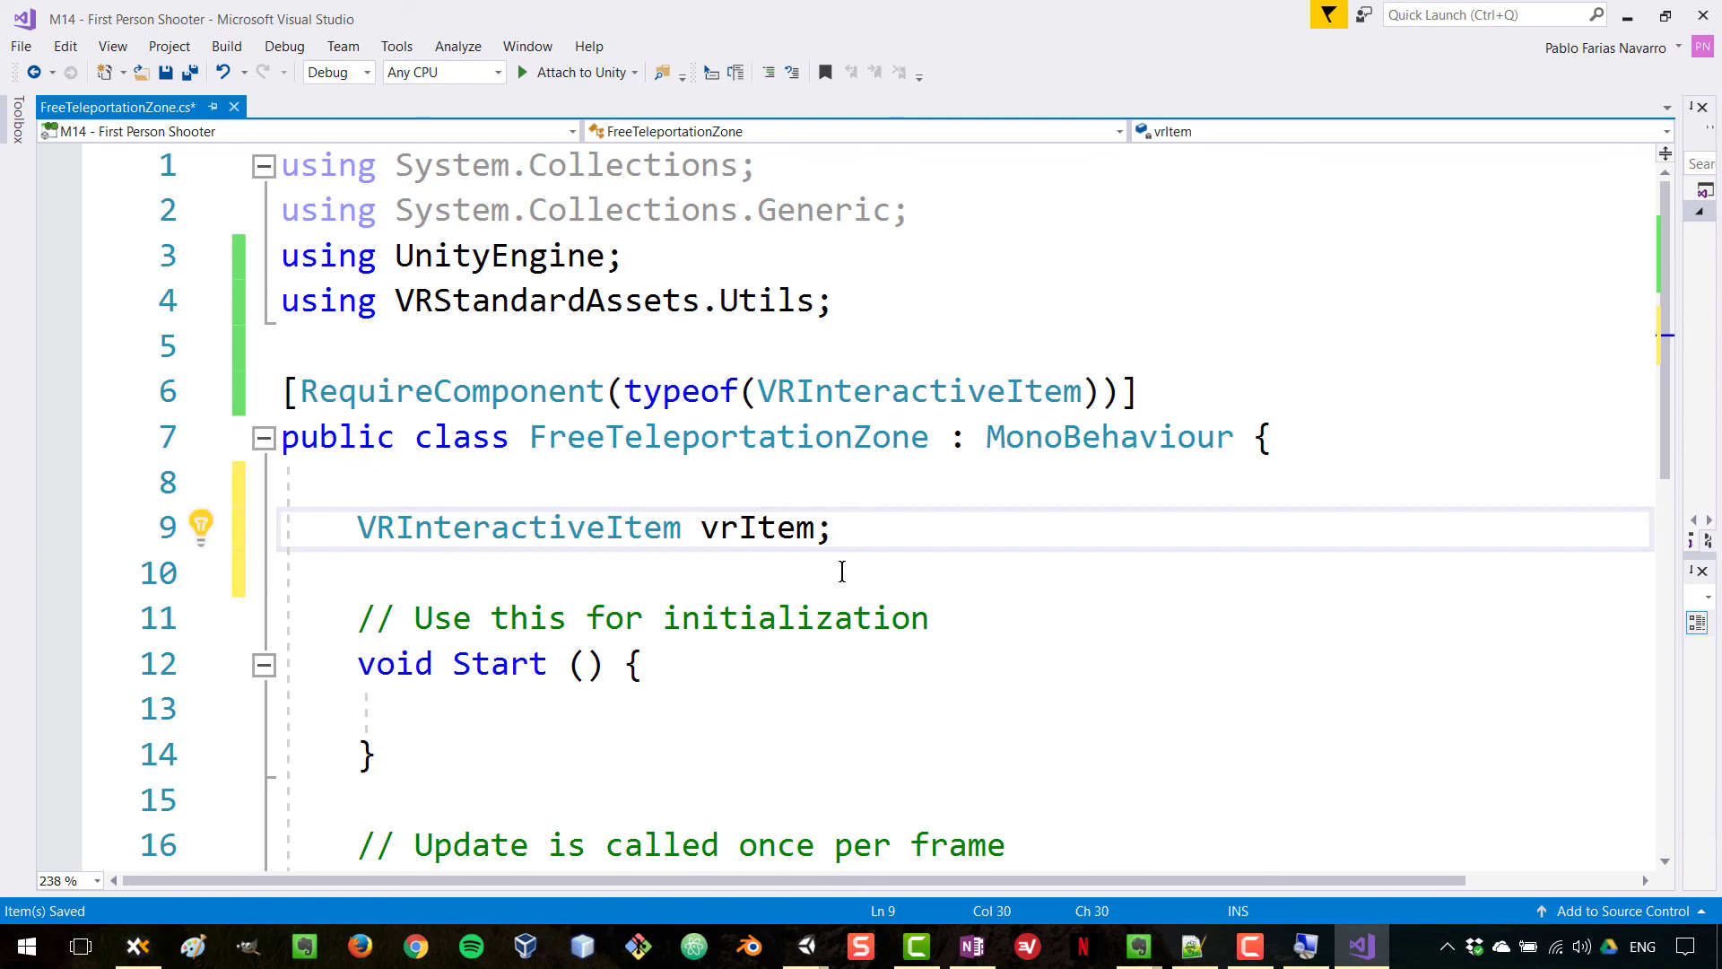
{"action": "scroll", "coordinate": [895, 596], "scroll_direction": "down", "scroll_amount": 3}
{"action": "scroll", "coordinate": [895, 596], "scroll_direction": "up", "scroll_amount": 1}
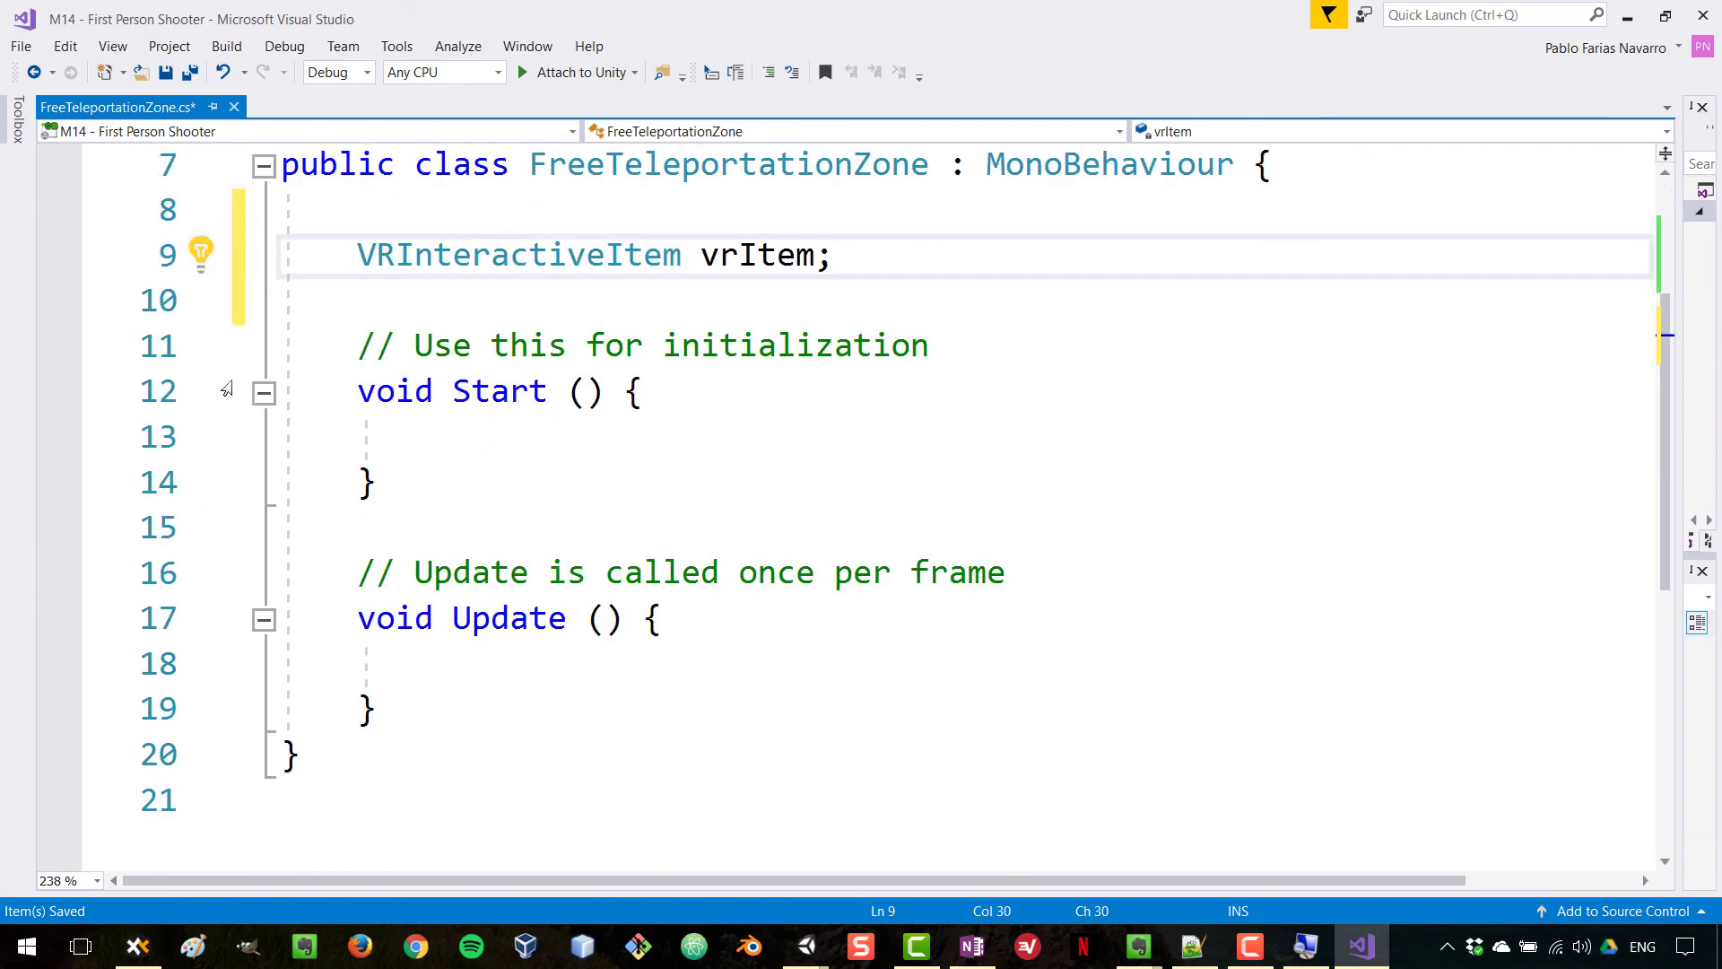
{"action": "left_click_drag", "start_coordinate": [357, 345], "coordinate": [712, 696]}
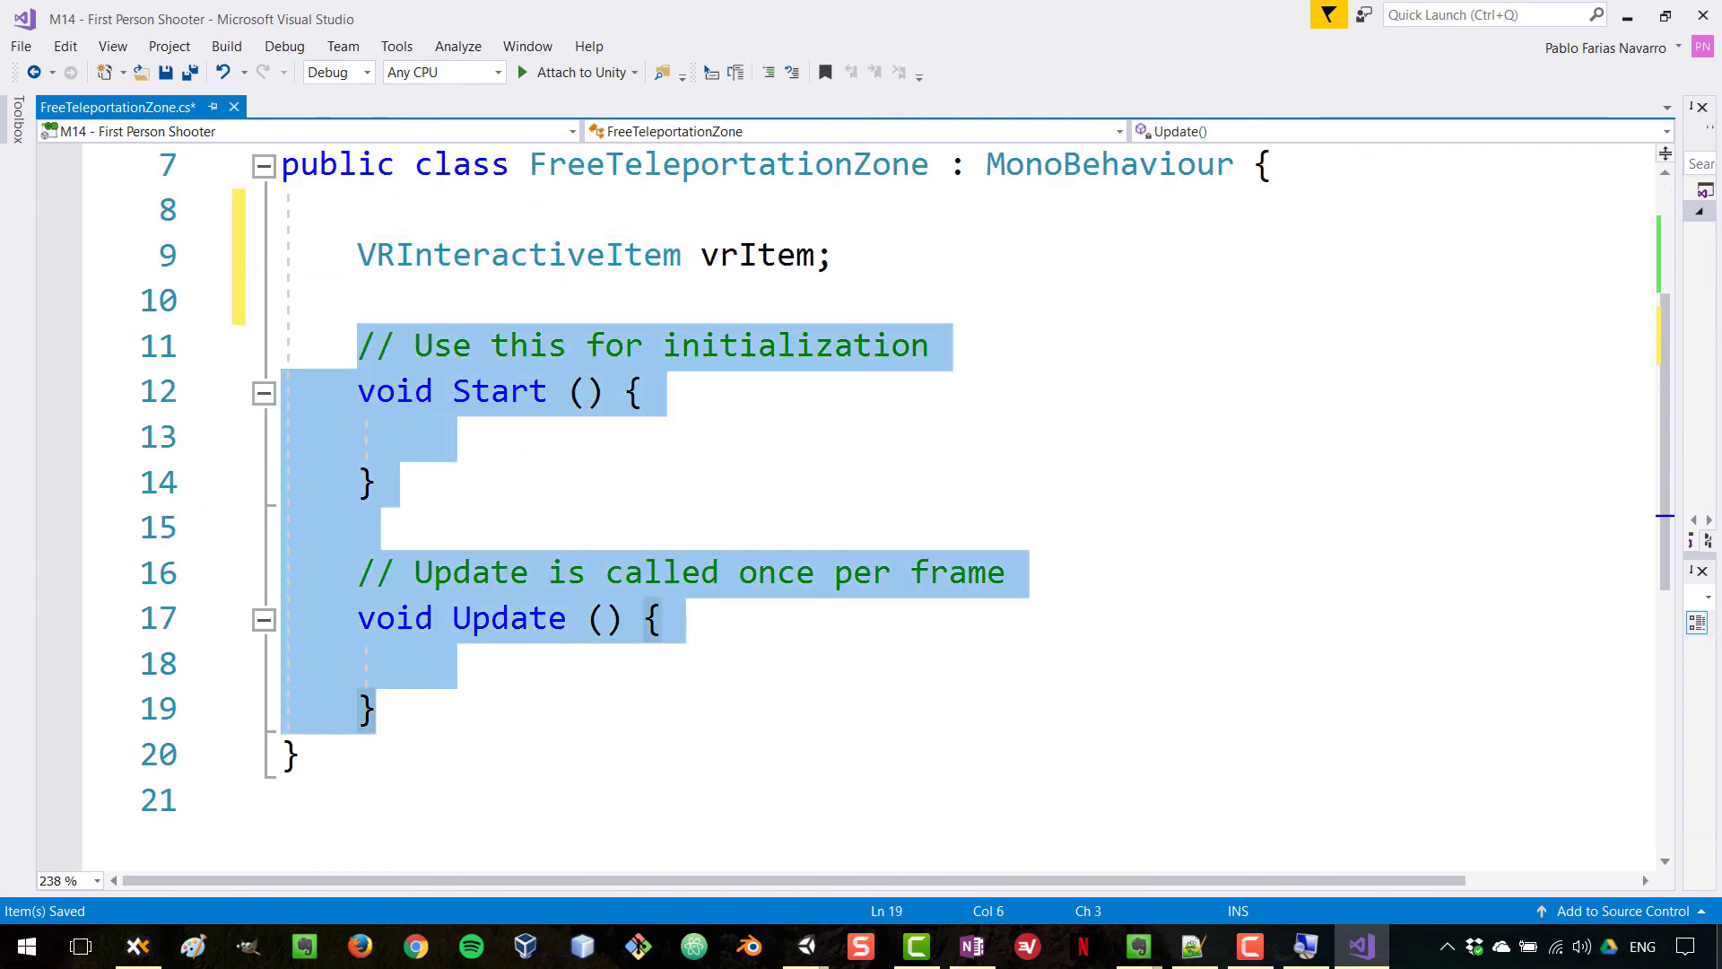
{"action": "key", "text": "Delete"}
Add an Awake method stub without the private modifier.
{"action": "type", "text": "void A"}
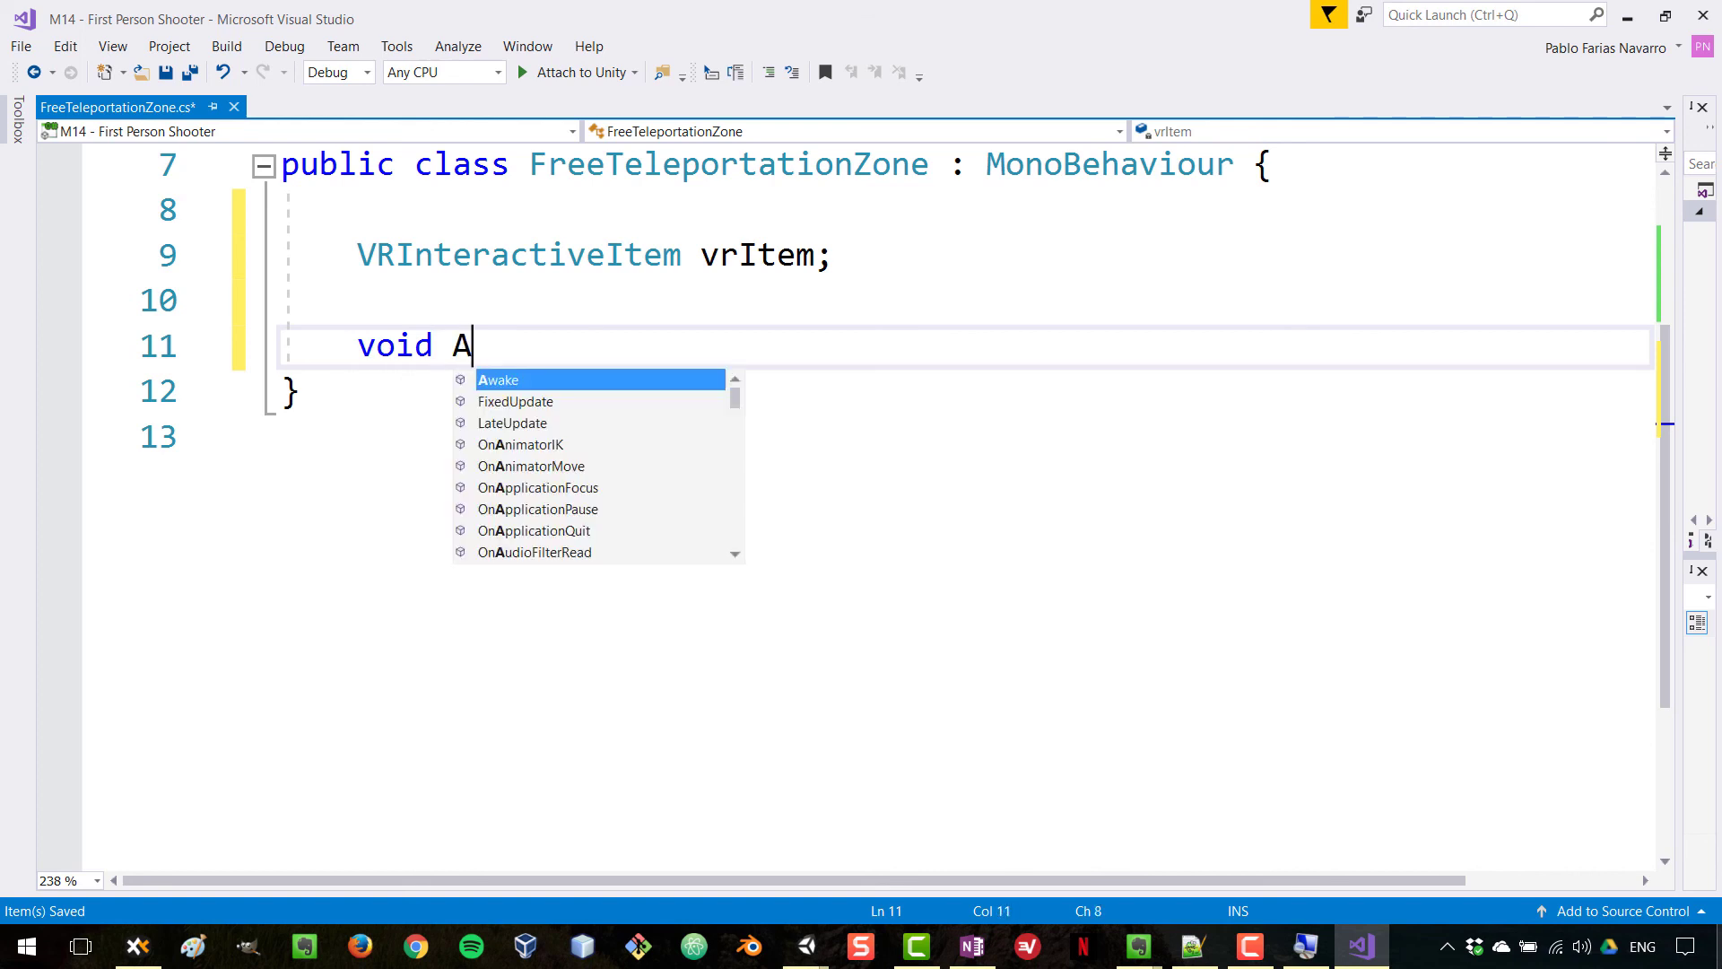
{"action": "key", "text": "Tab"}
{"action": "key", "text": "Up"}
{"action": "key", "text": "Up"}
{"action": "key", "text": "Left"}
{"action": "key", "text": "Left"}
{"action": "key", "text": "Left"}
{"action": "key", "text": "Left"}
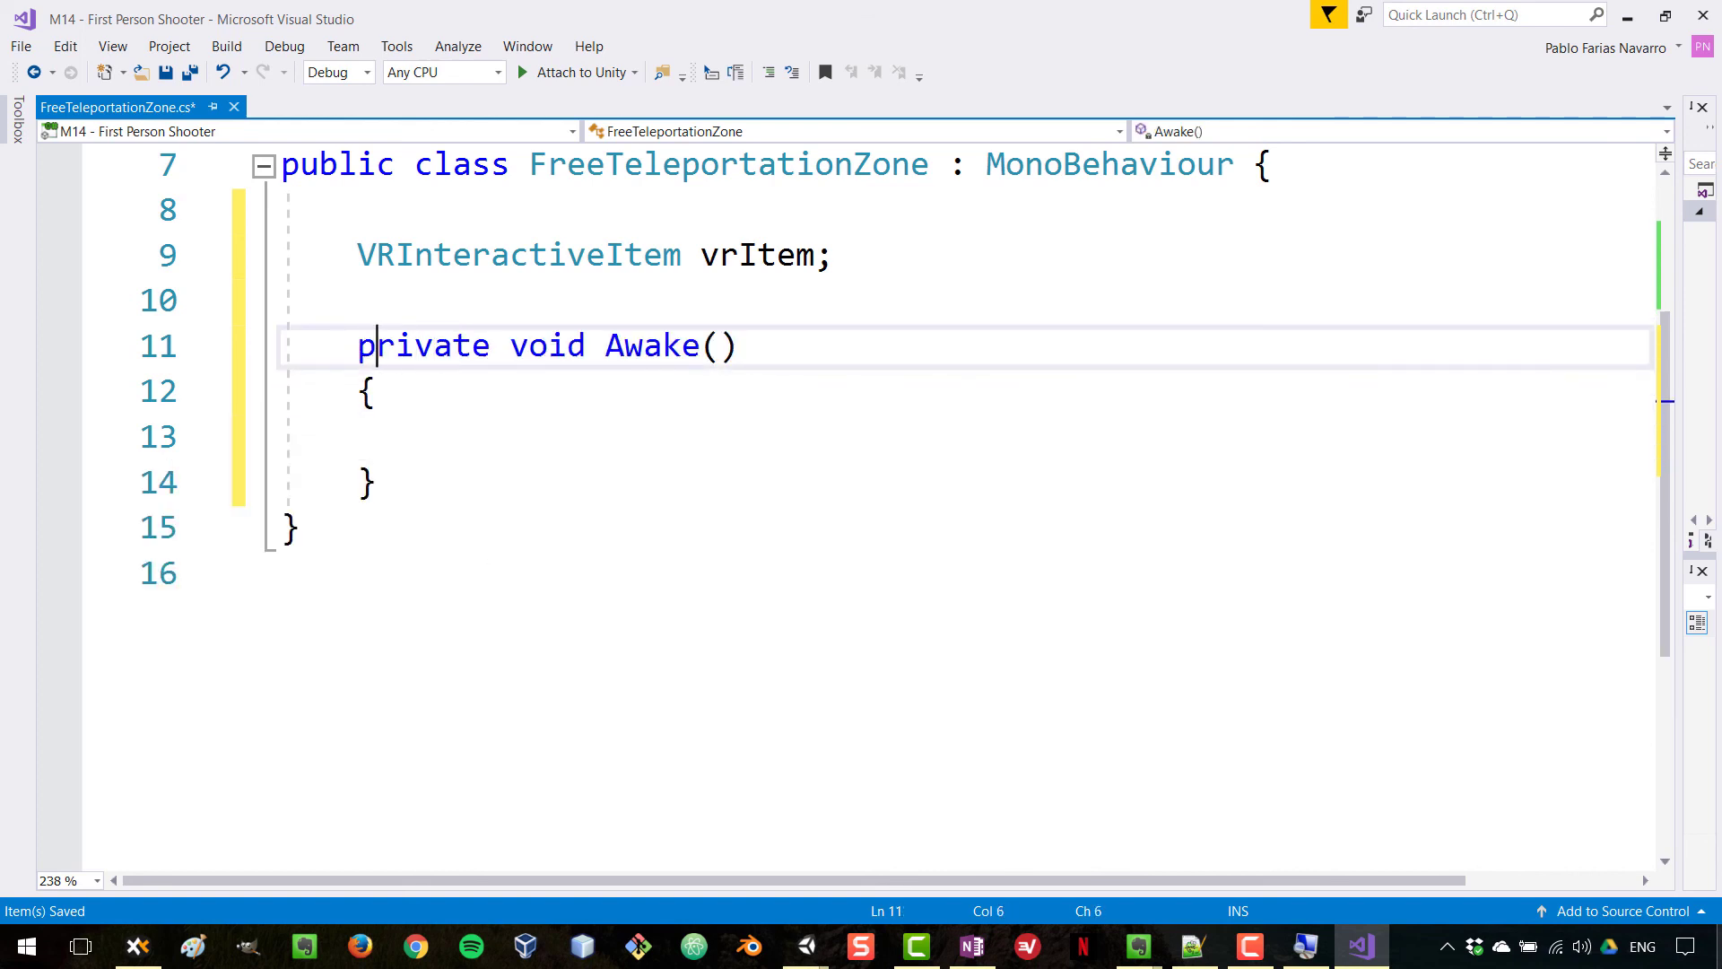
{"action": "key", "text": "ctrl+shift+Right"}
{"action": "key", "text": "Delete"}
{"action": "key", "text": "Down"}
{"action": "key", "text": "Down"}
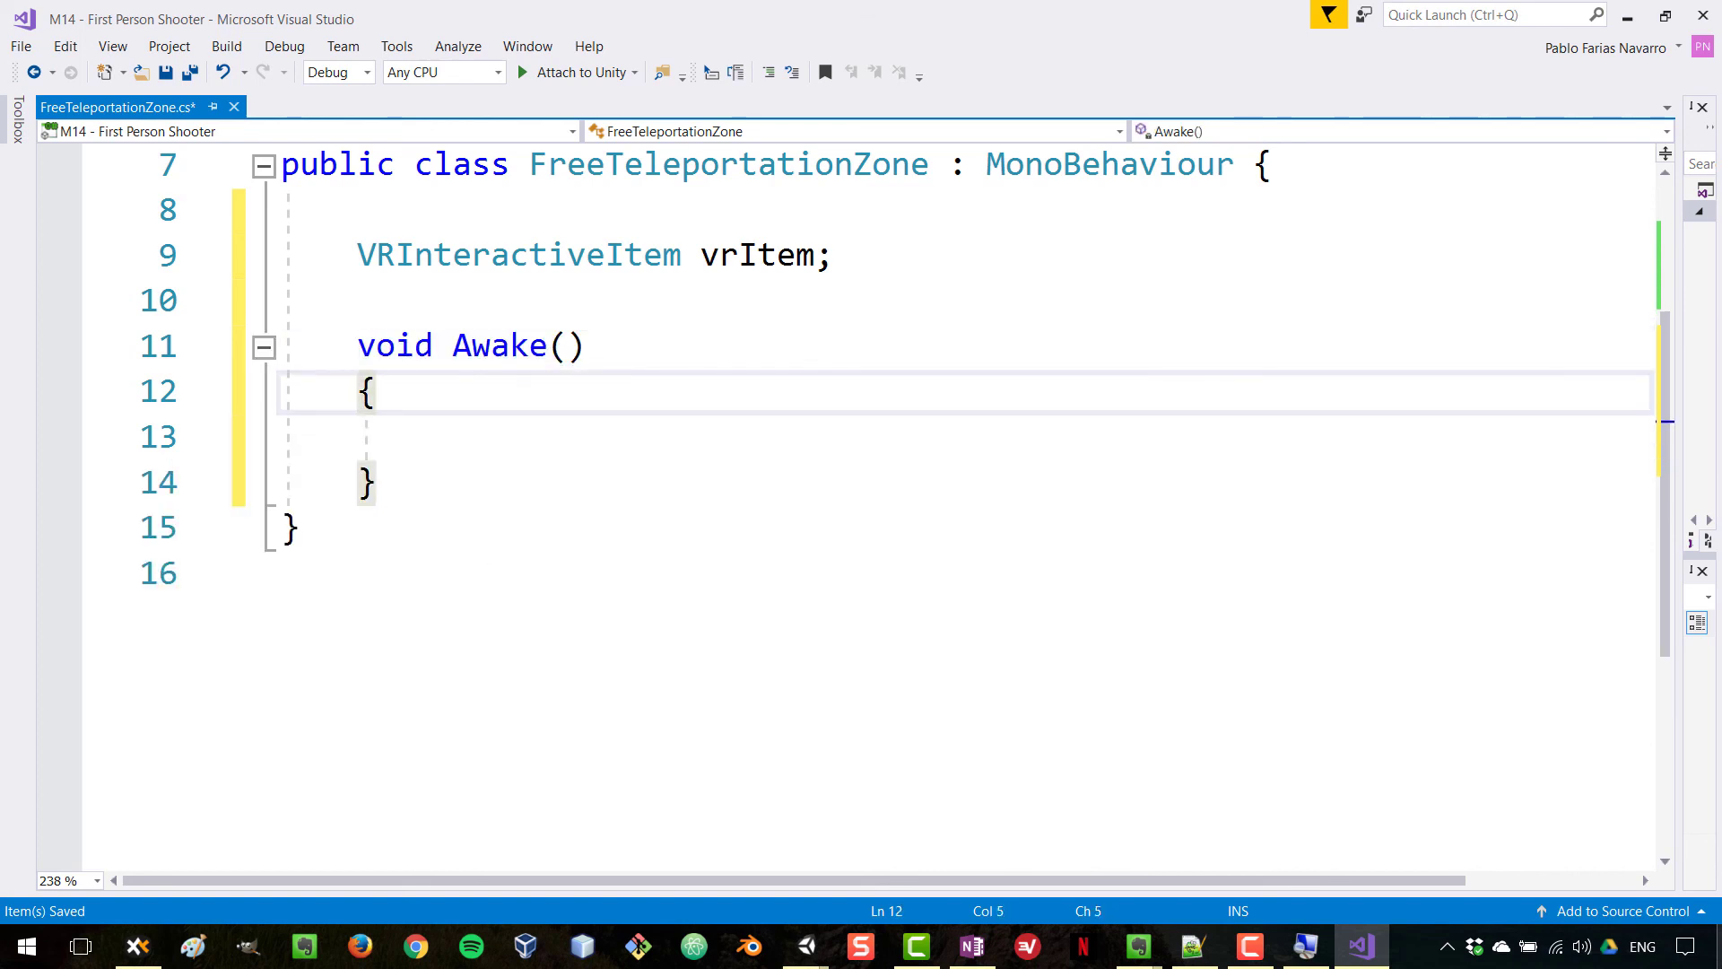
Inside Awake, assign vrItem = GetComponent<VRInteractiveItem>();.
{"action": "type", "text": "vr"}
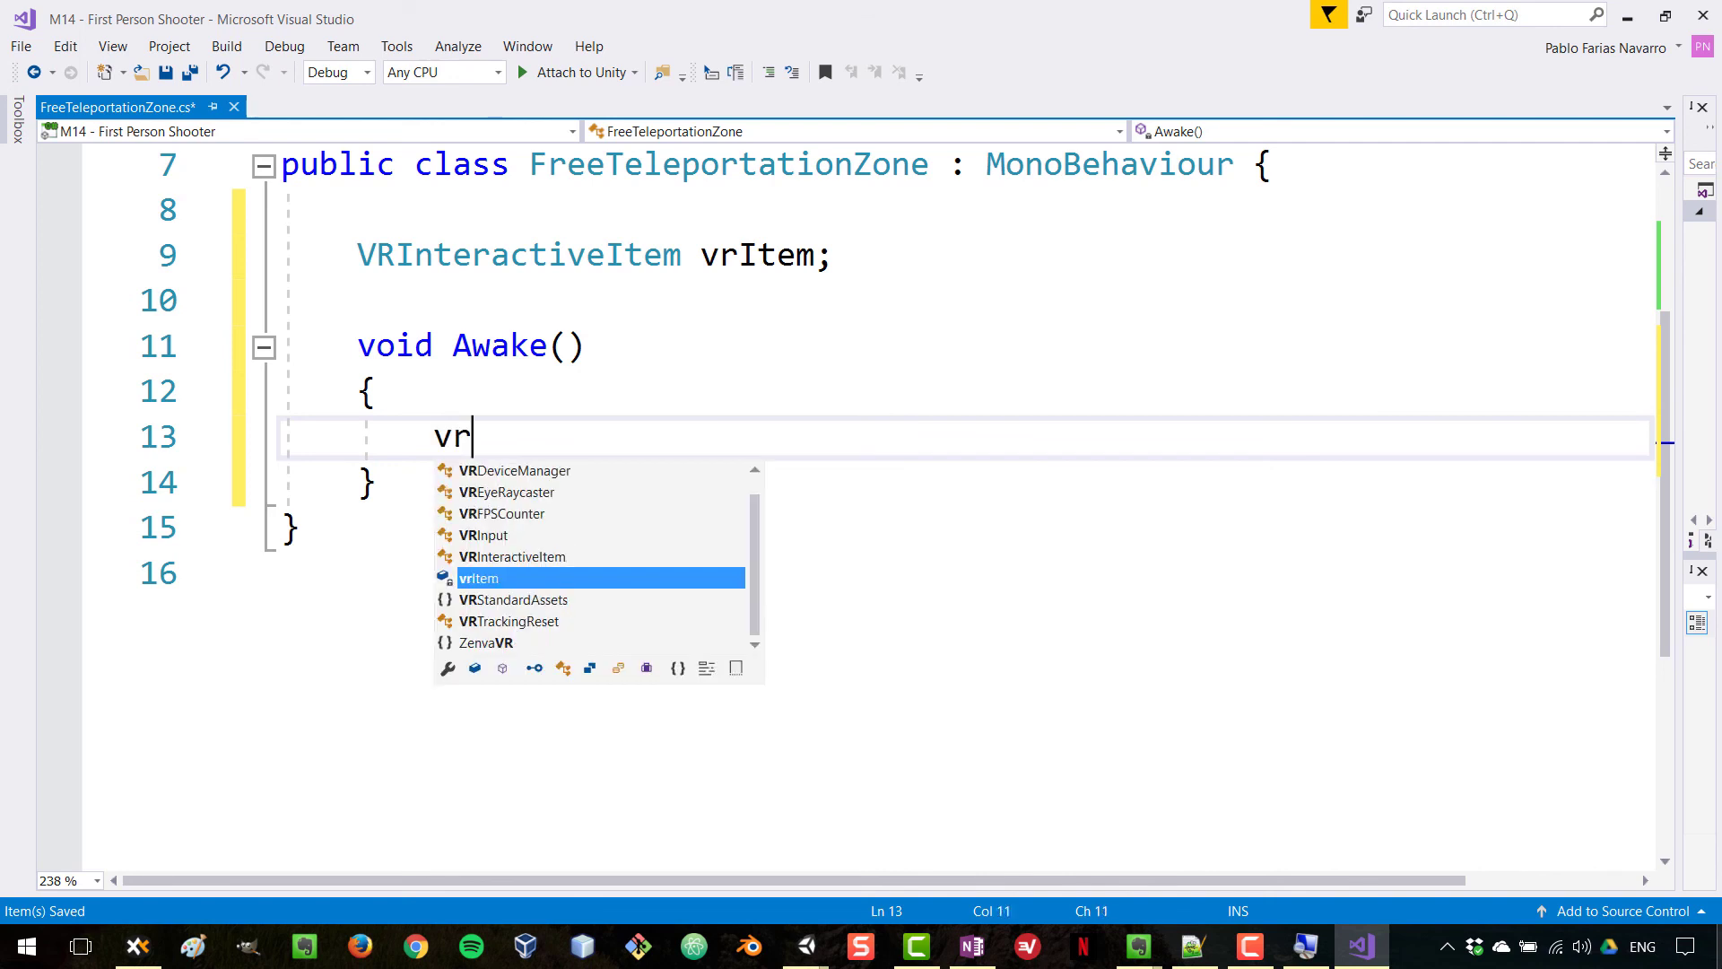
{"action": "type", "text": "Item = "}
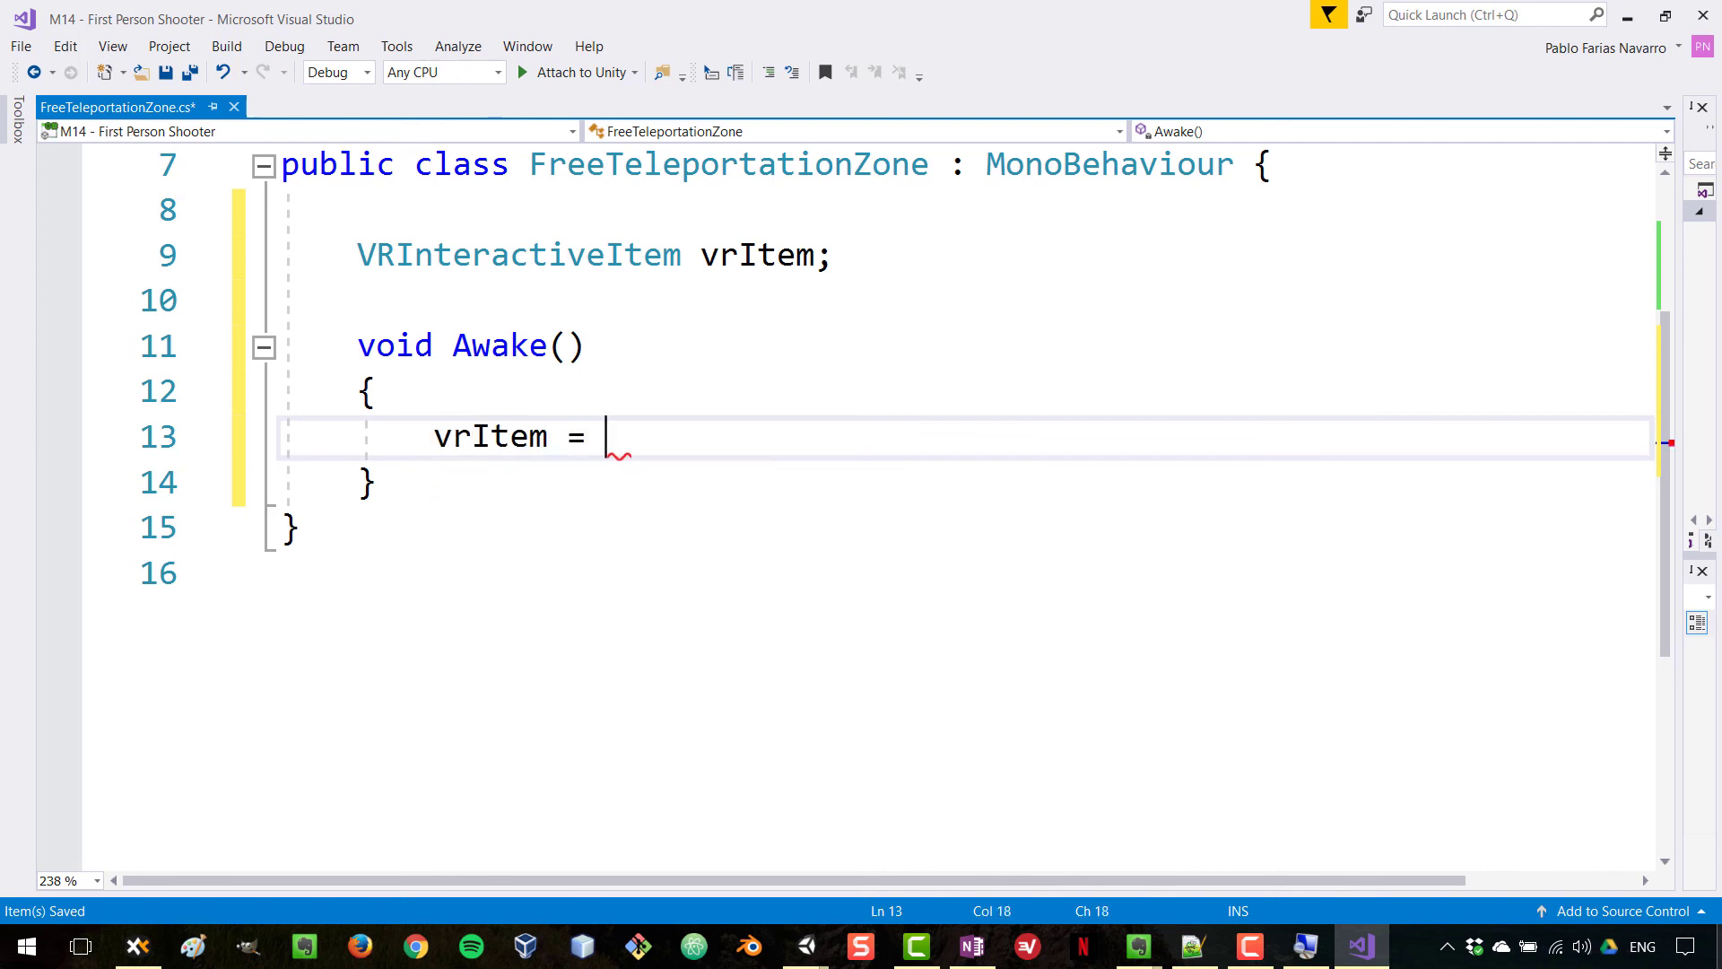
{"action": "type", "text": "Get"}
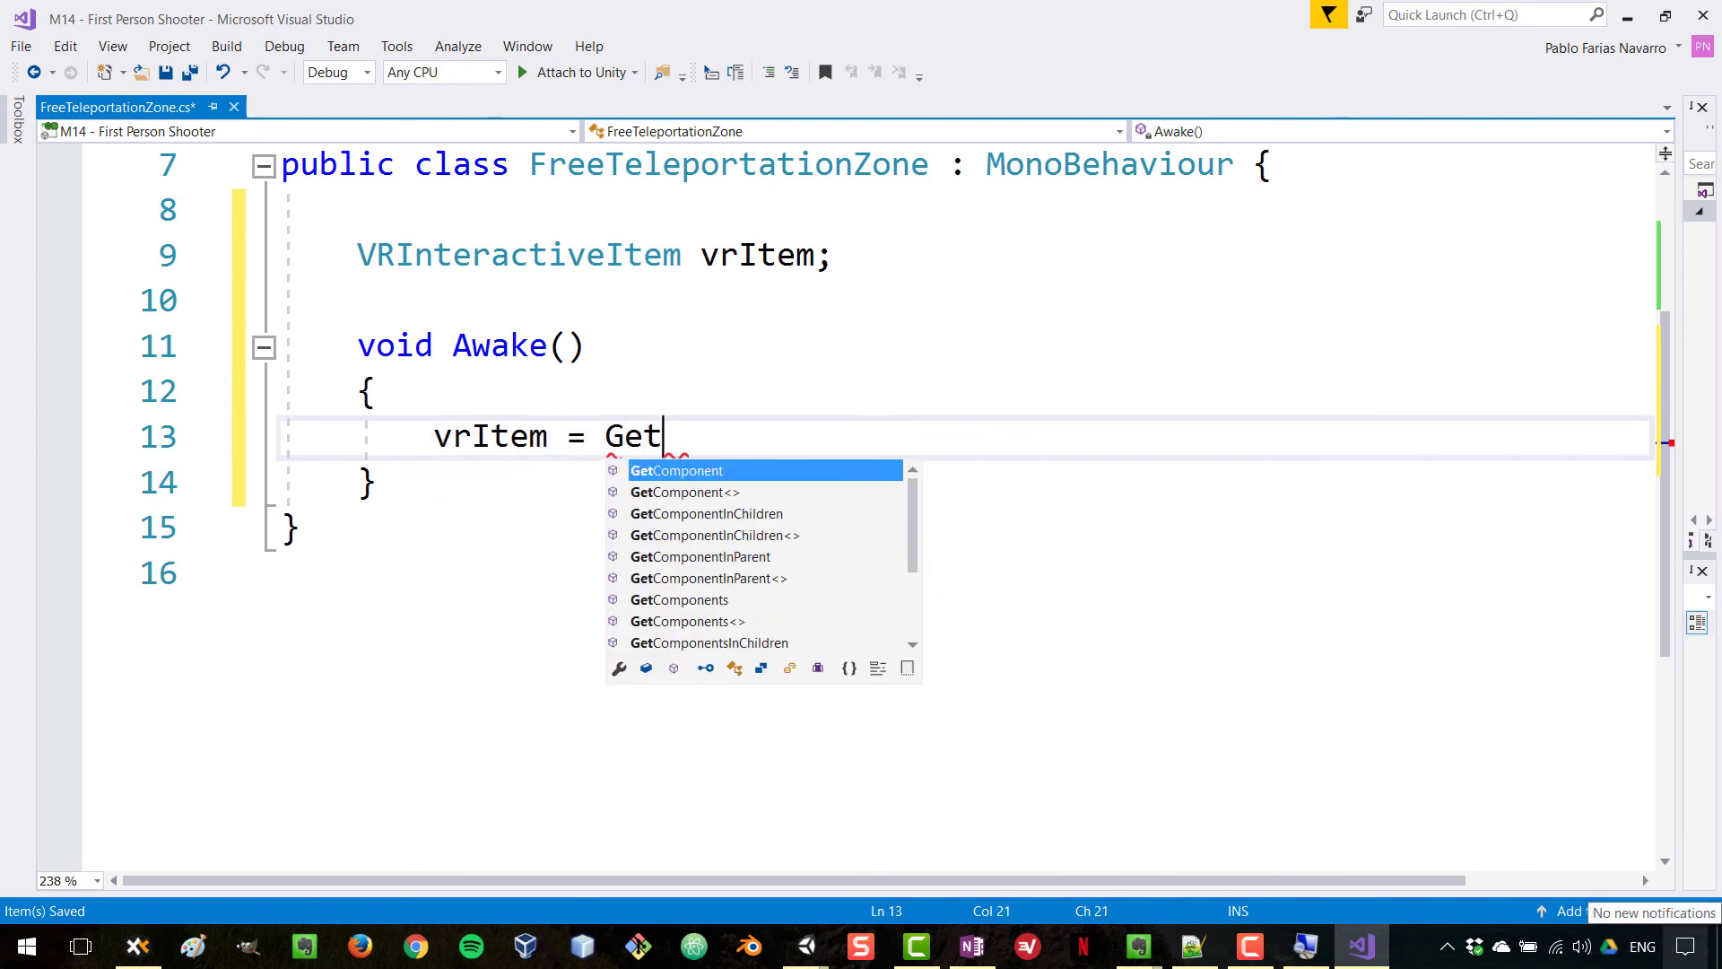
{"action": "key", "text": "Down"}
{"action": "key", "text": "Tab"}
{"action": "type", "text": "<"}
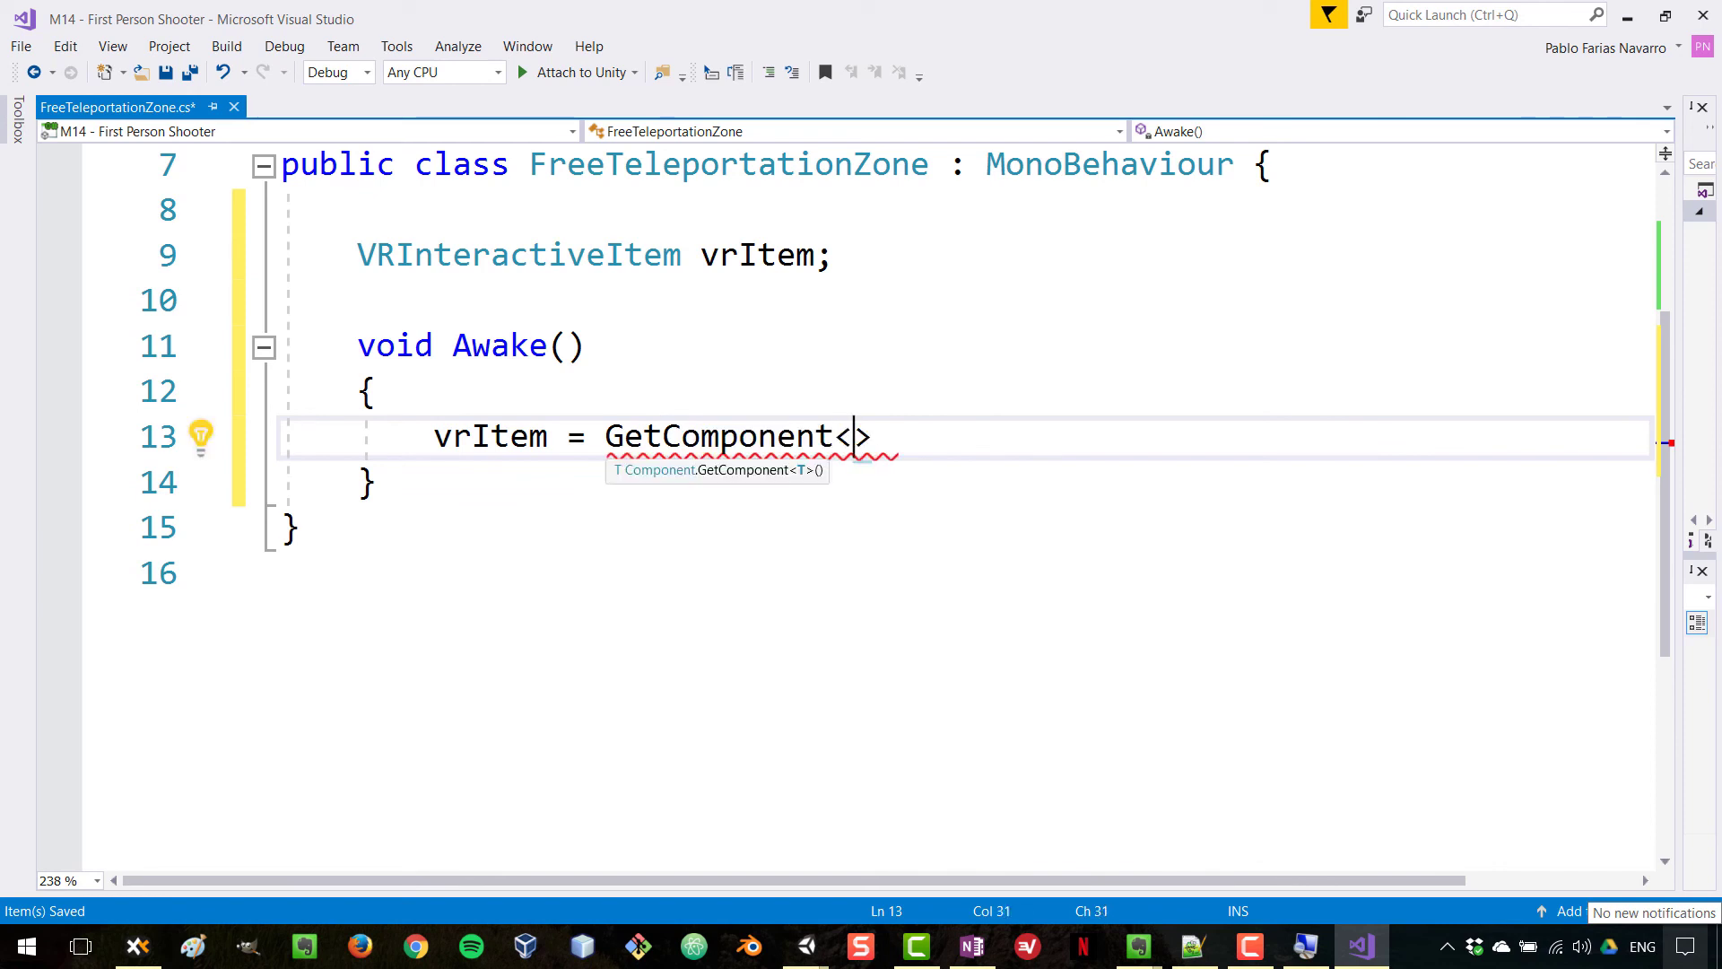
{"action": "type", "text": "VR"}
{"action": "key", "text": "Tab"}
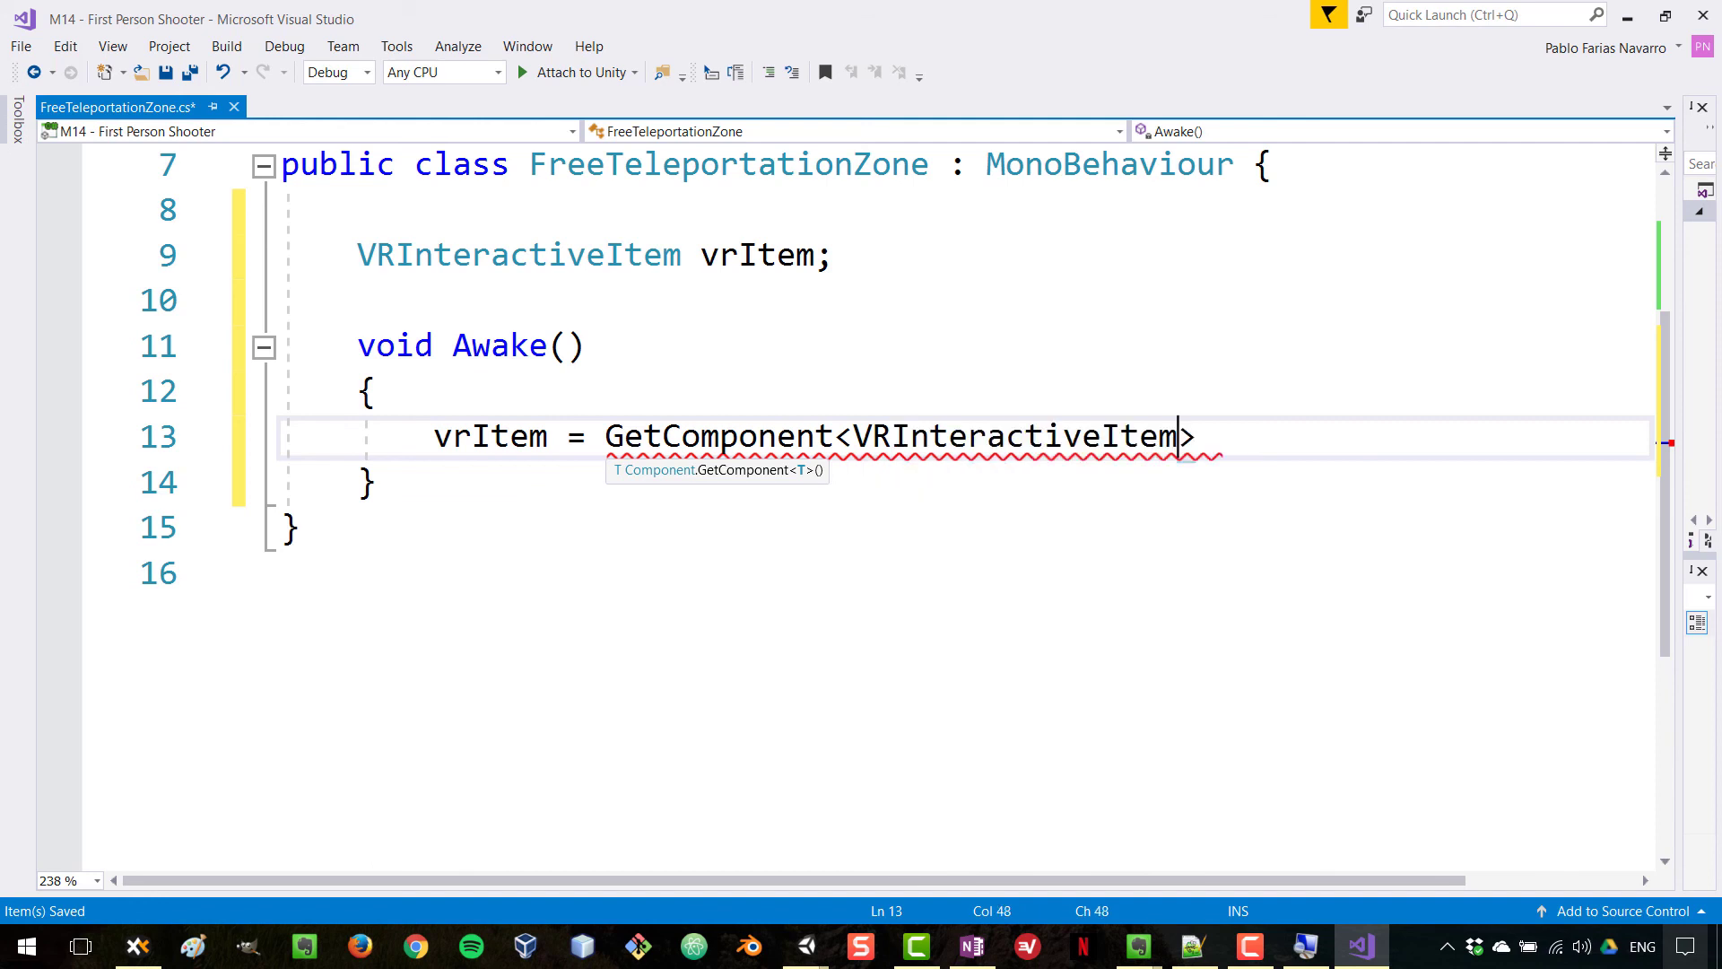
{"action": "type", "text": ">()"}
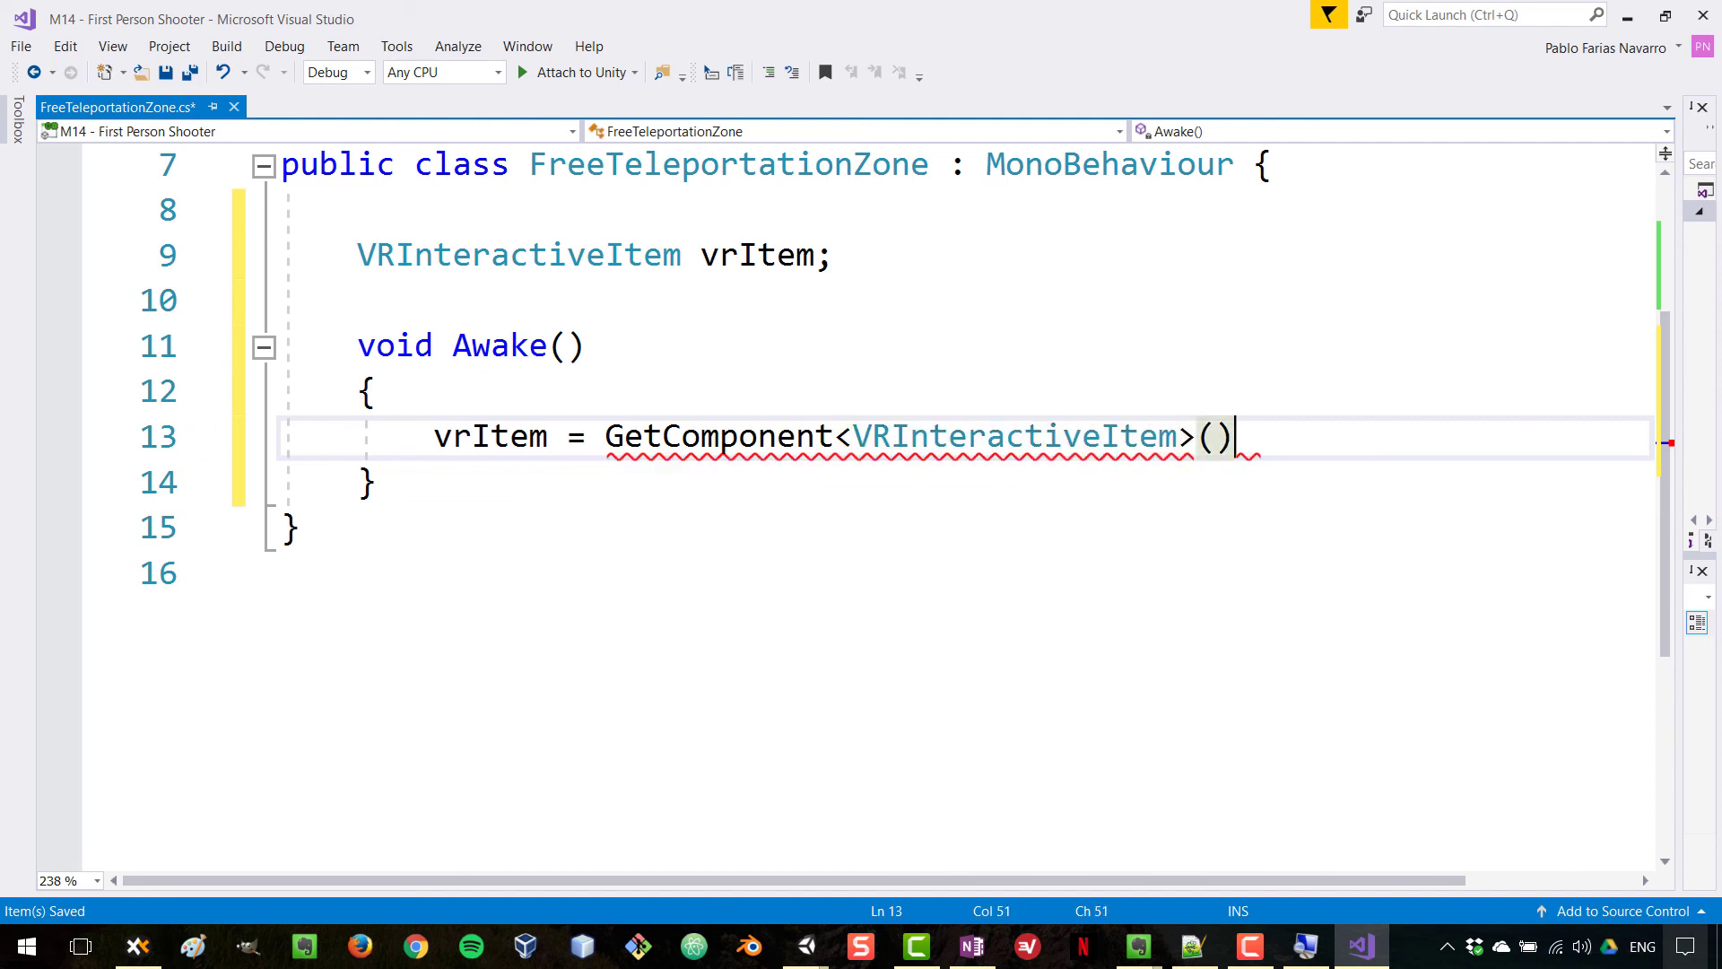
{"action": "type", "text": ";"}
Add the comment '// get interactive vr item component', save, and return to Unity.
{"action": "key", "text": "ctrl+Return"}
{"action": "type", "text": "// get it"}
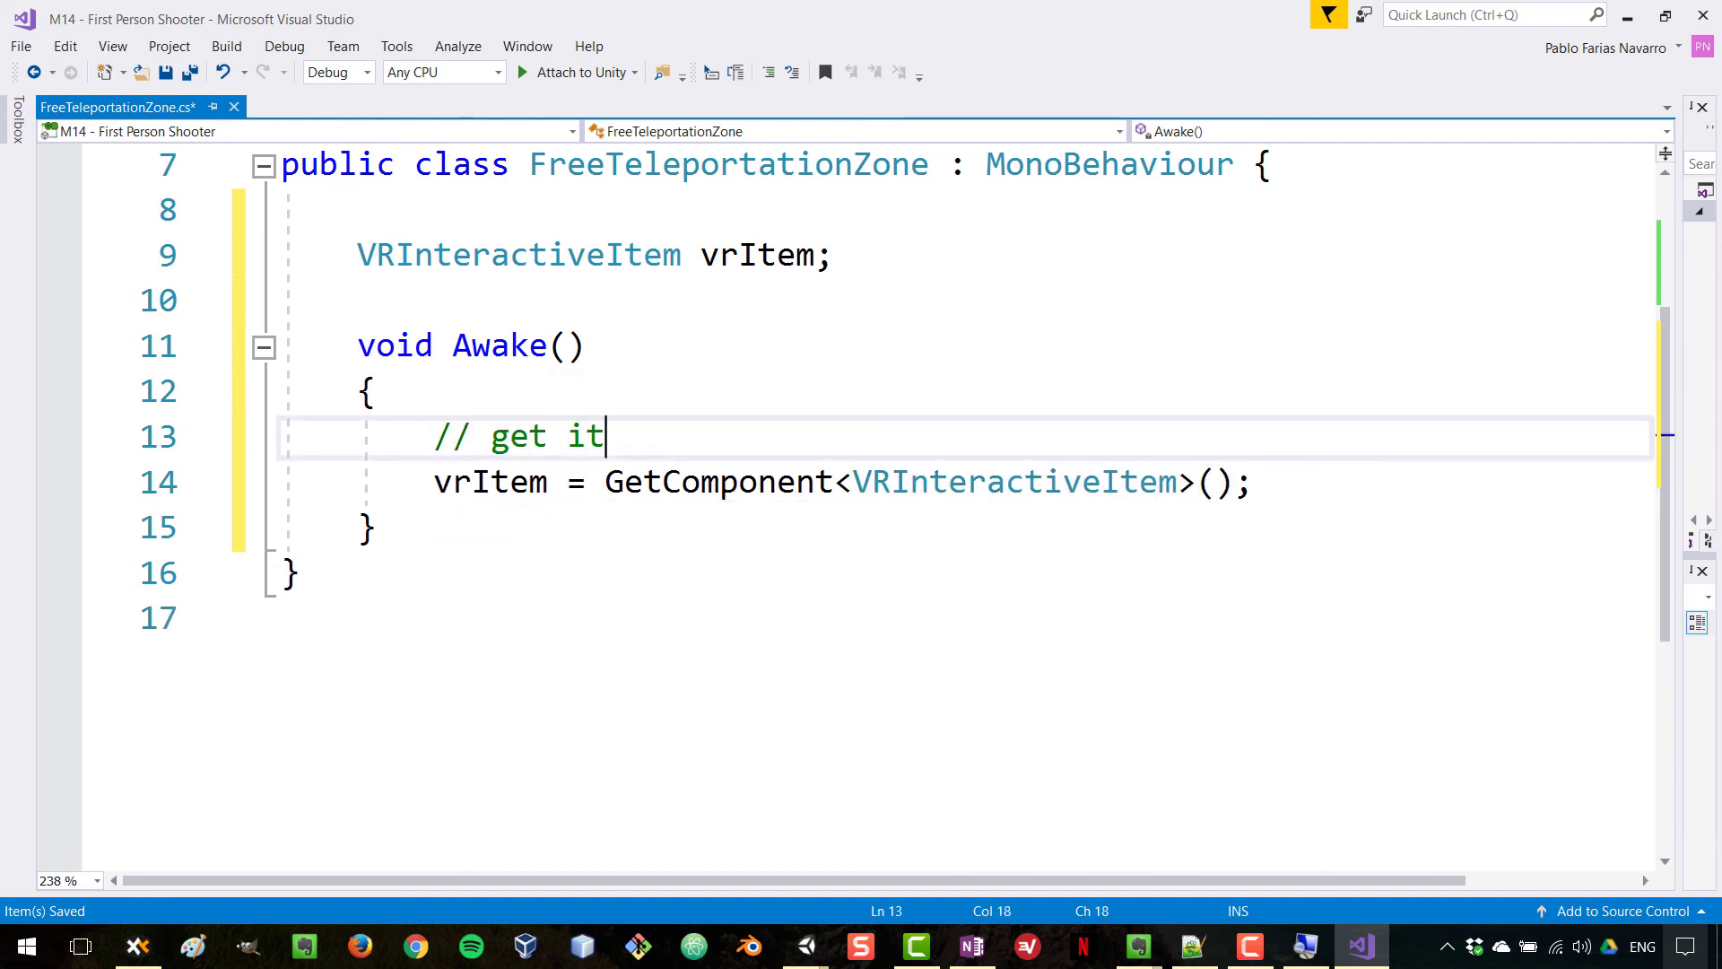
{"action": "key", "text": "BackSpace"}
{"action": "type", "text": "nteractive"}
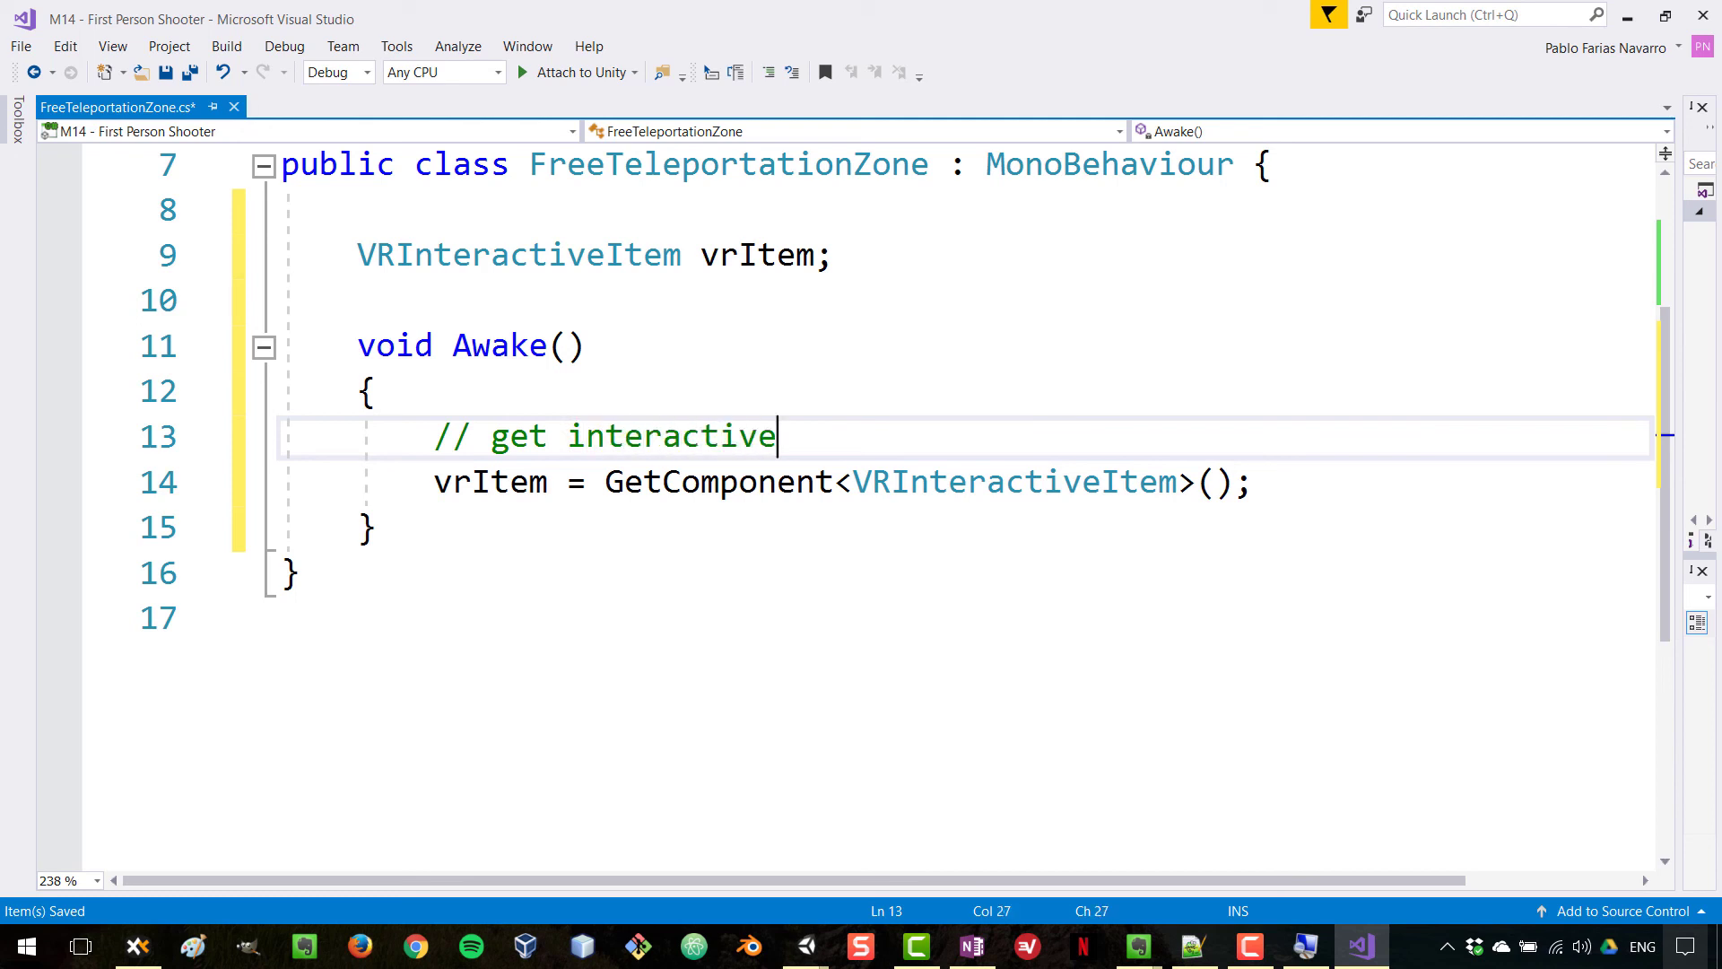
{"action": "type", "text": " vr item"}
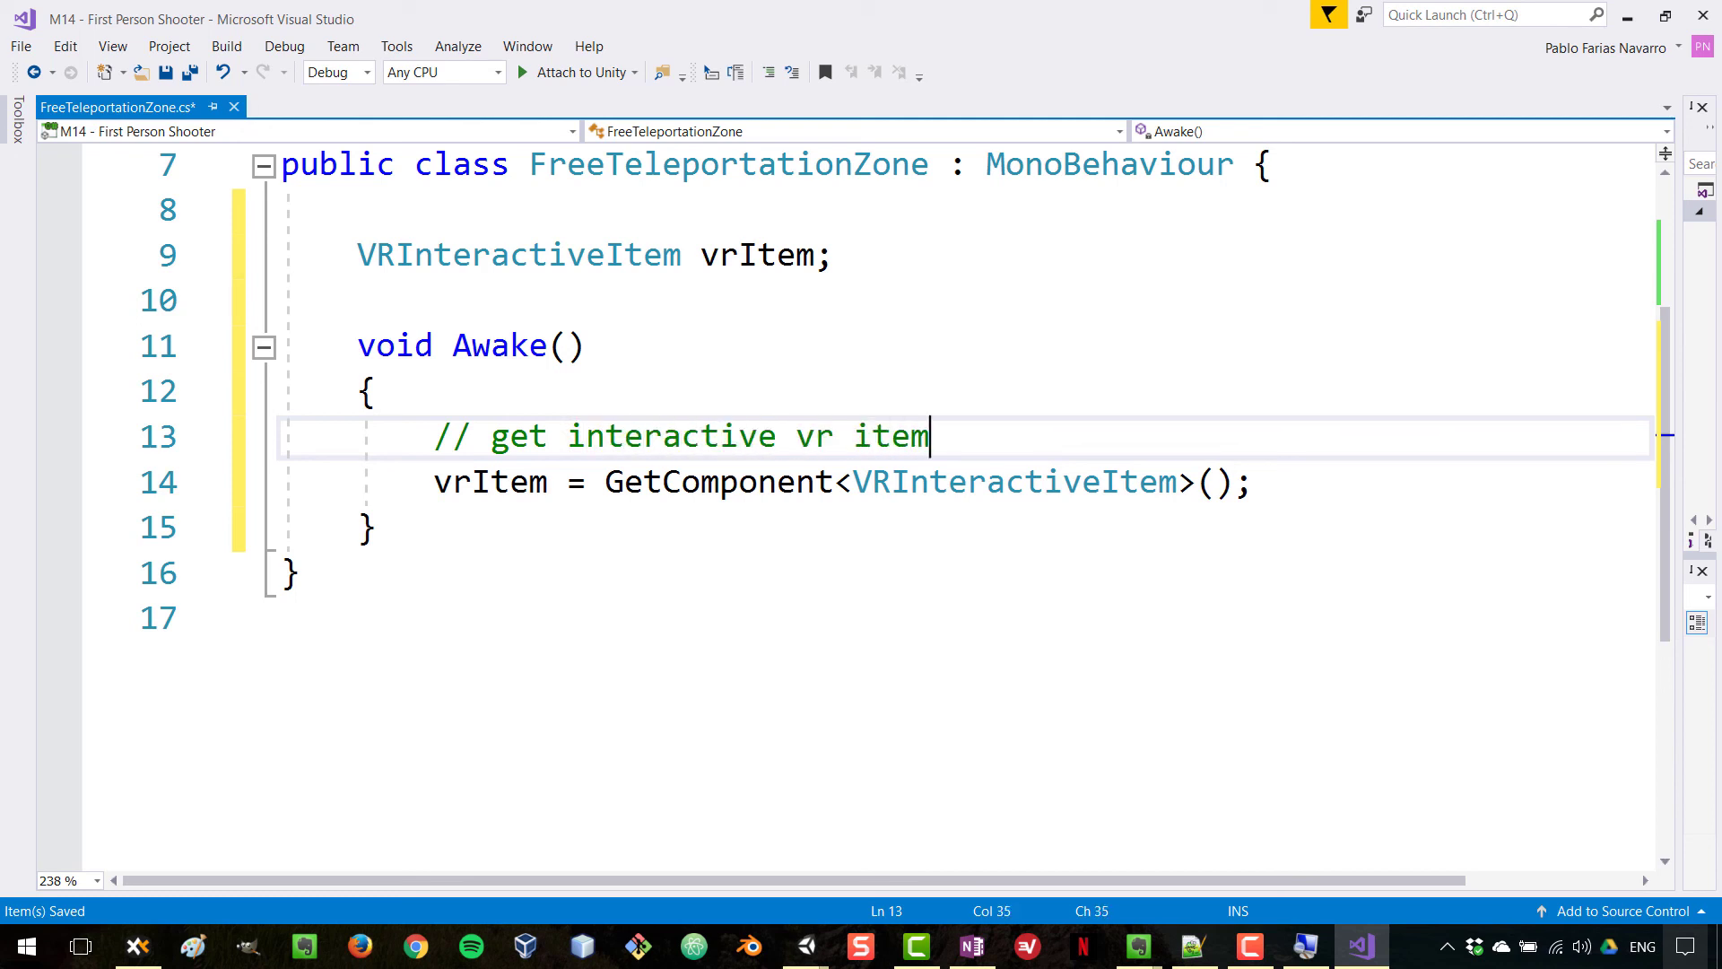
{"action": "type", "text": " component"}
{"action": "key", "text": "ctrl+s"}
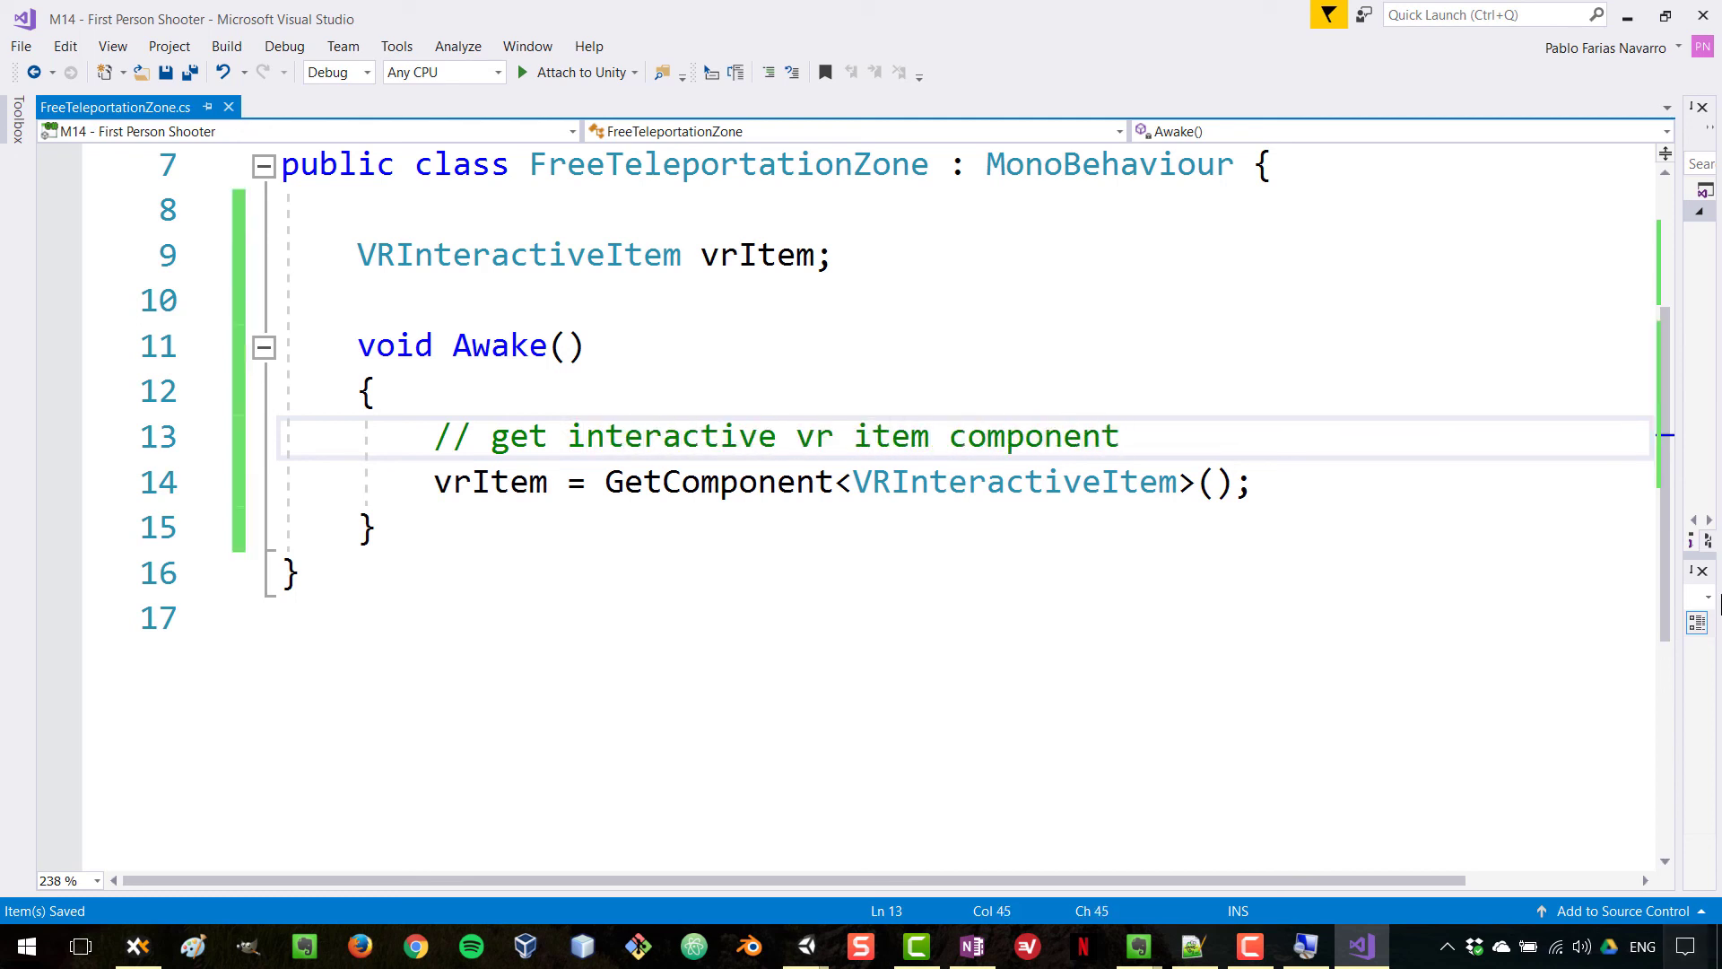
{"action": "key", "text": "alt+Tab"}
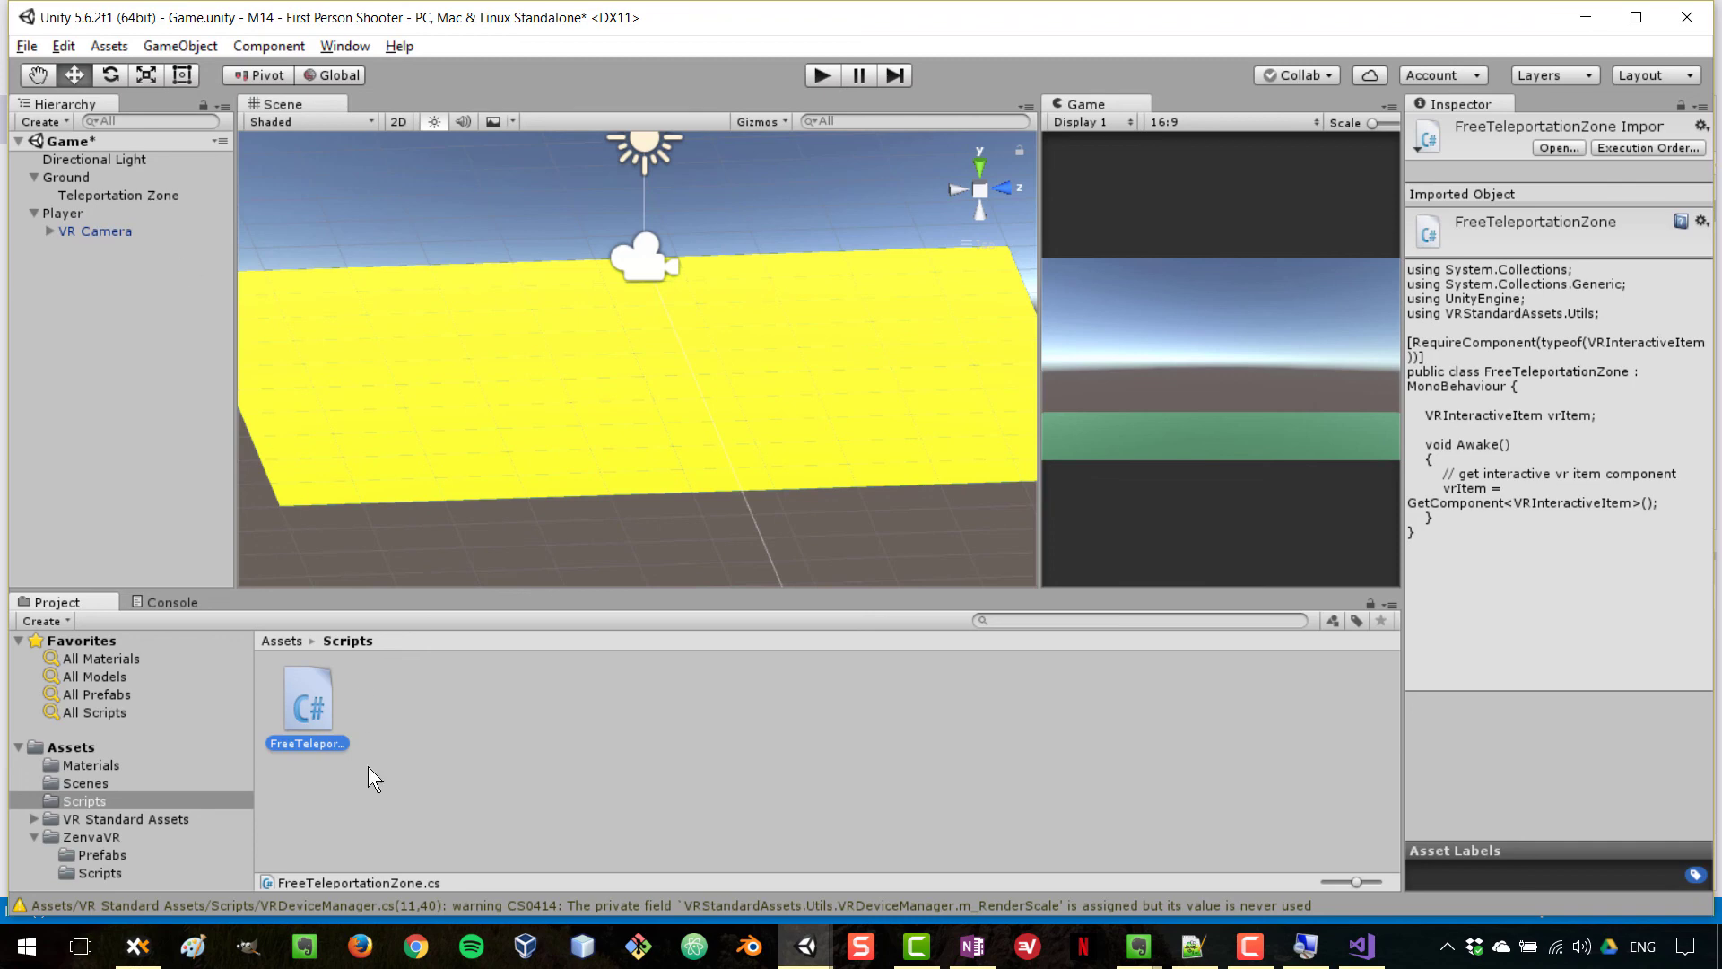
Drop FreeTeleportationZone onto Teleportation Zone in the Hierarchy and check its Inspector components.
{"action": "left_click_drag", "start_coordinate": [315, 717], "coordinate": [132, 191]}
{"action": "left_click", "coordinate": [132, 193]}
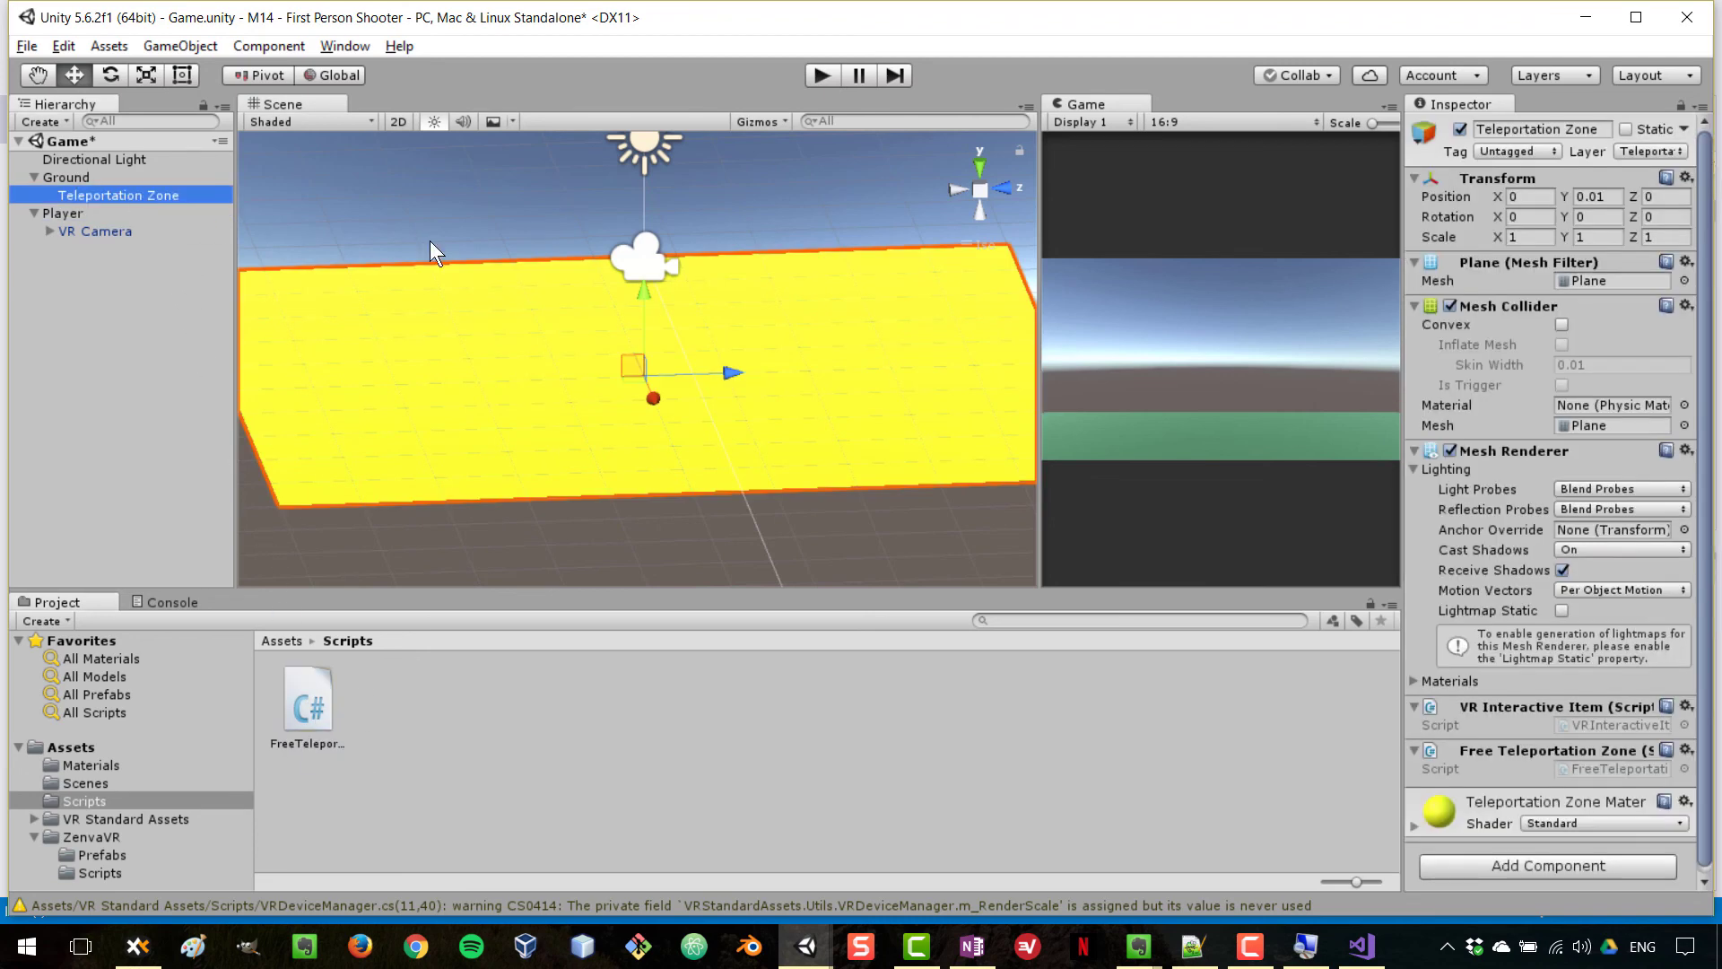
{"action": "left_click_drag", "start_coordinate": [1705, 556], "coordinate": [1680, 562]}
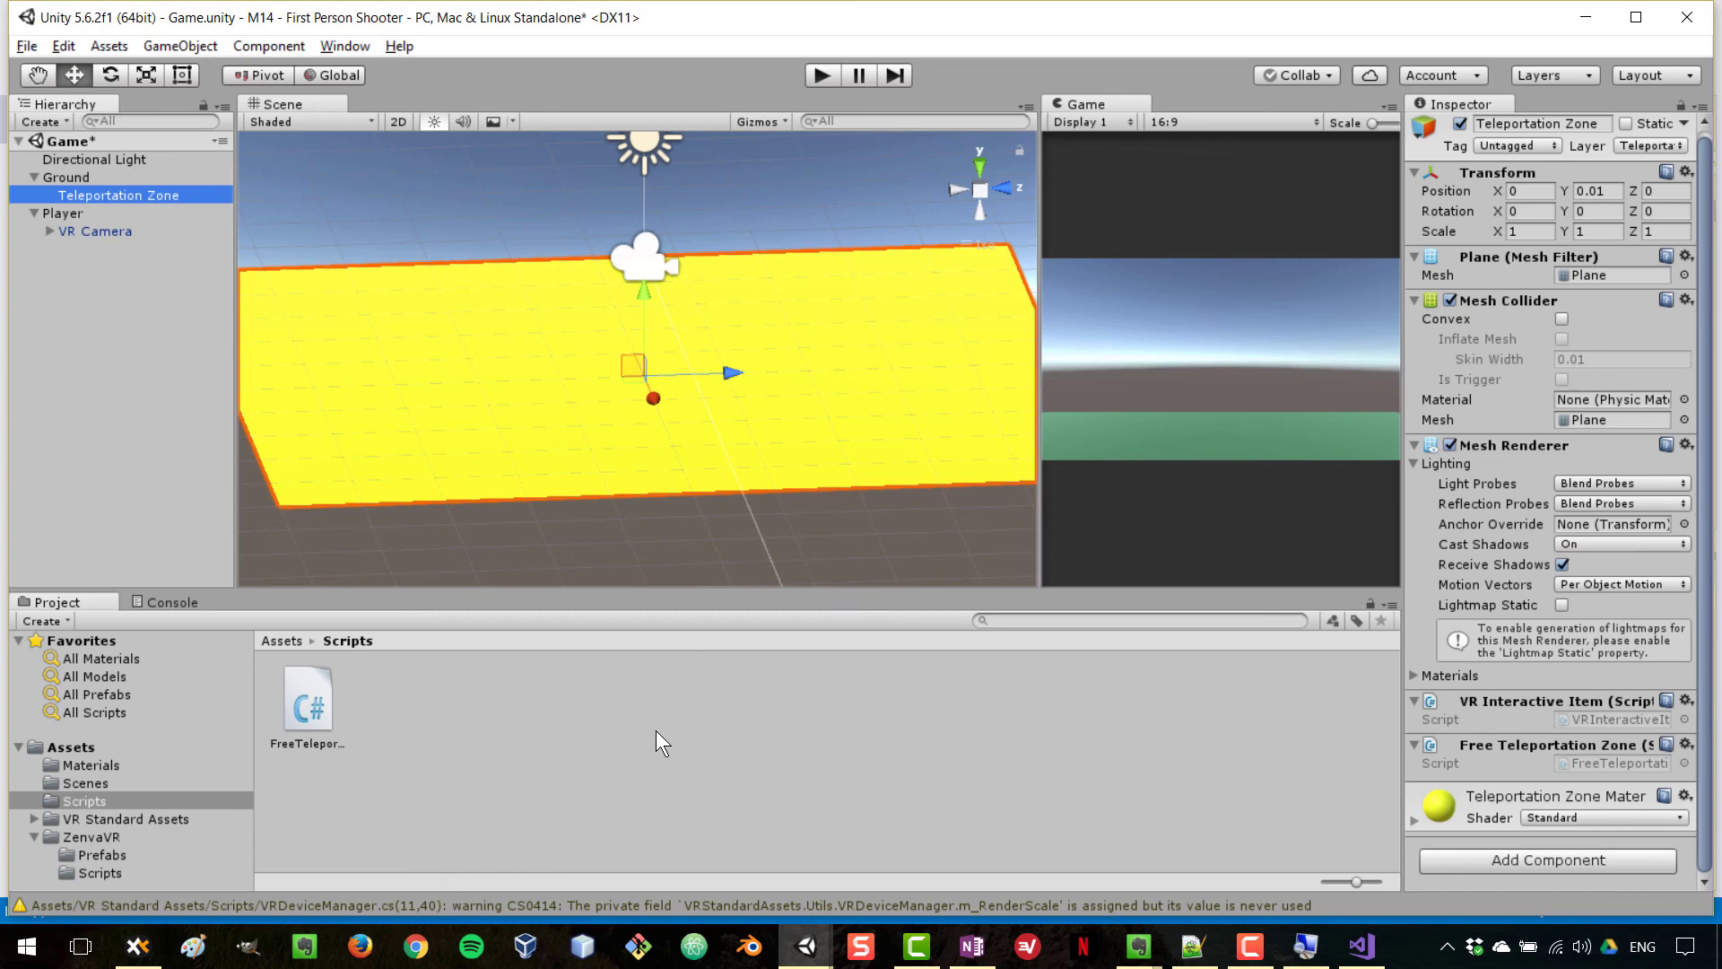
Switch back to the FreeTeleportationZone script in Visual Studio.
{"action": "key", "text": "alt+Tab"}
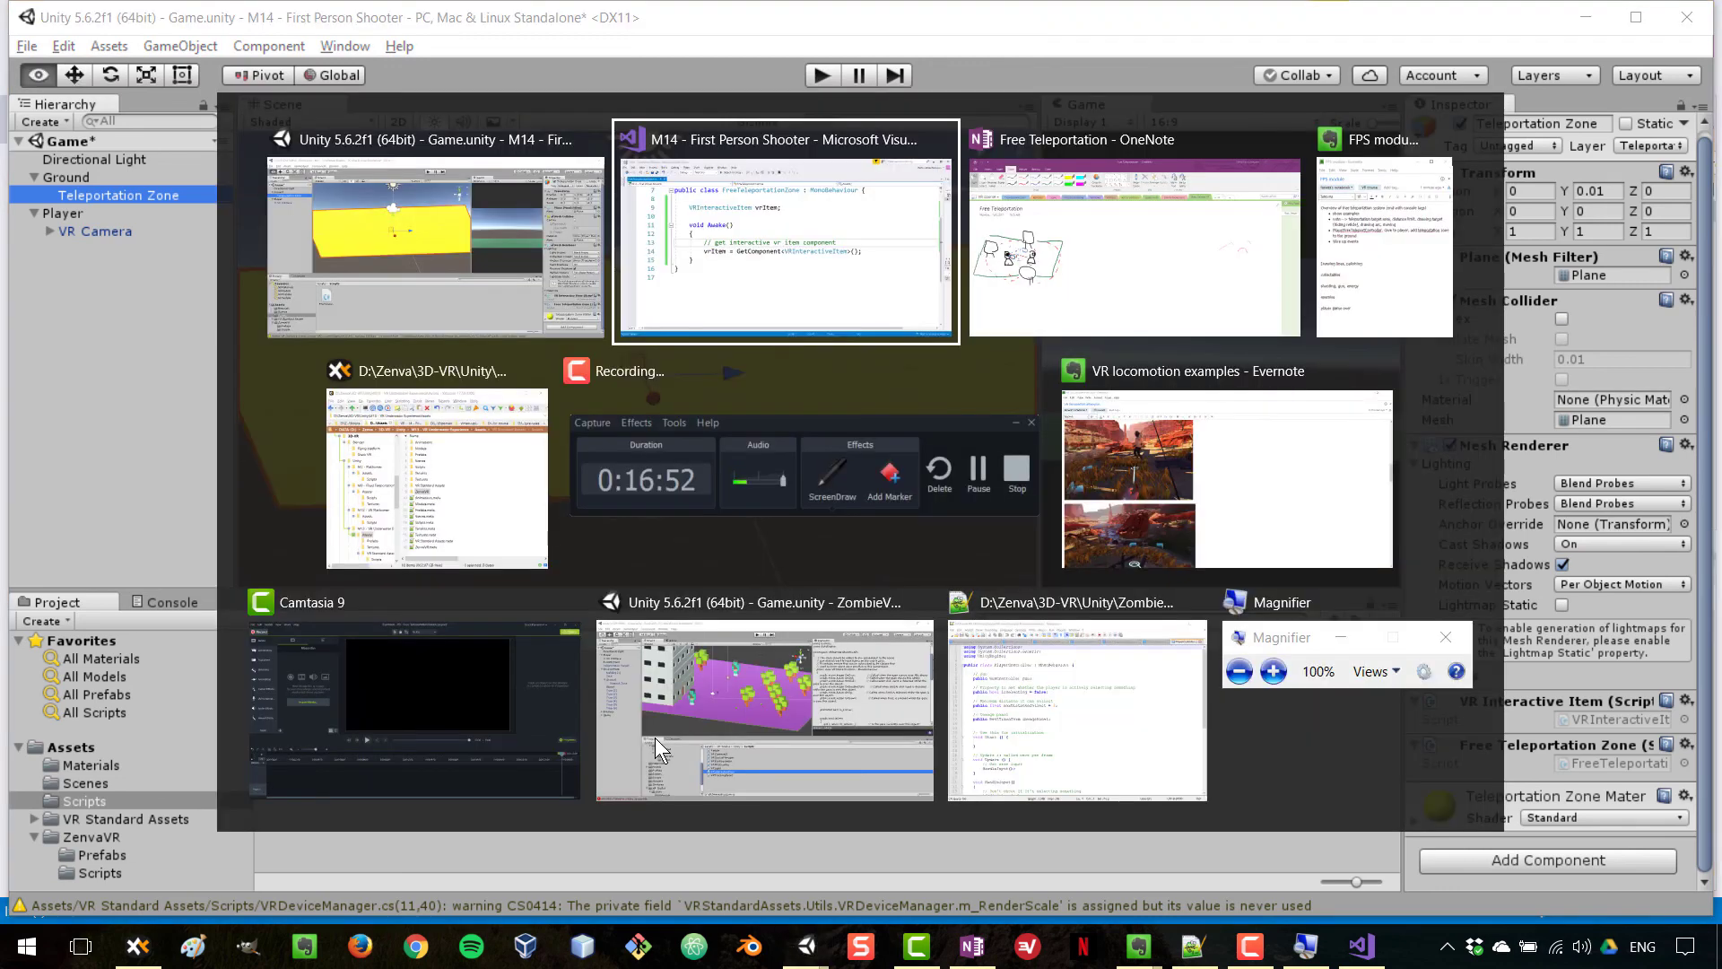